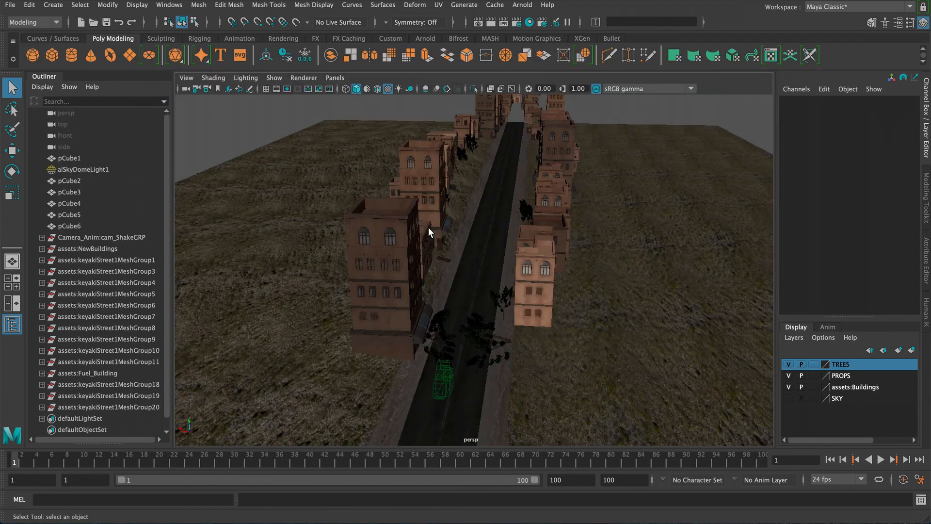
- Switch to the camera2 view and play back the camera animation, then return to the start of the playback range
{"action": "left_click_drag", "start_coordinate": [429, 228], "coordinate": [410, 235], "text": "alt"}
{"action": "key", "text": "space"}
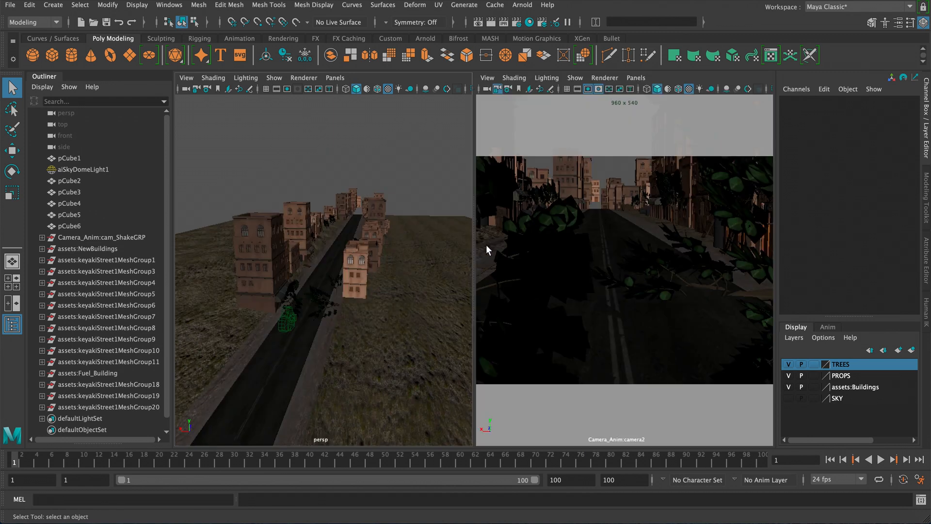
{"action": "key", "text": "space"}
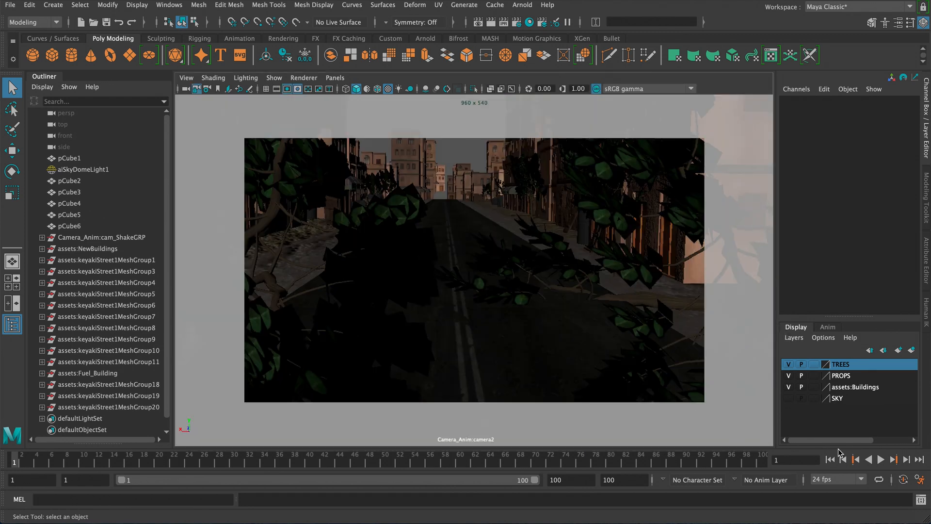
{"action": "left_click", "coordinate": [881, 459]}
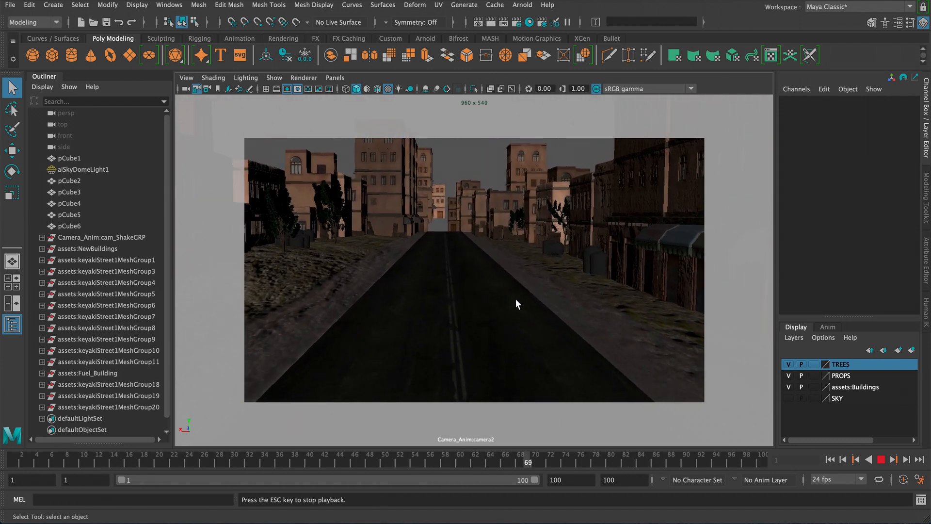
{"action": "left_click", "coordinate": [830, 459]}
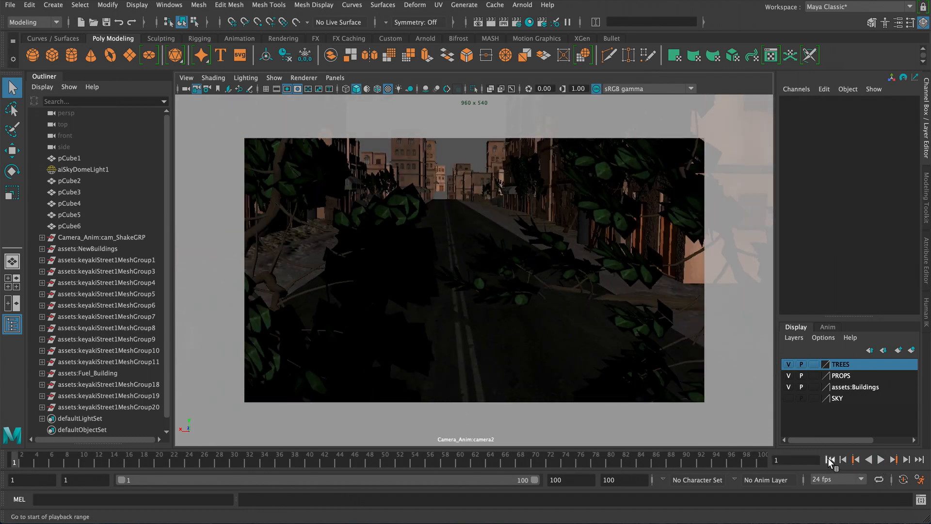
- Hide the TREES and PROPS display layers while viewing the street in the perspective view
{"action": "key", "text": "space"}
{"action": "scroll", "coordinate": [368, 218], "scroll_direction": "up", "scroll_amount": 5}
{"action": "key", "text": "space"}
{"action": "middle_click_drag", "start_coordinate": [376, 238], "coordinate": [378, 226], "text": "alt"}
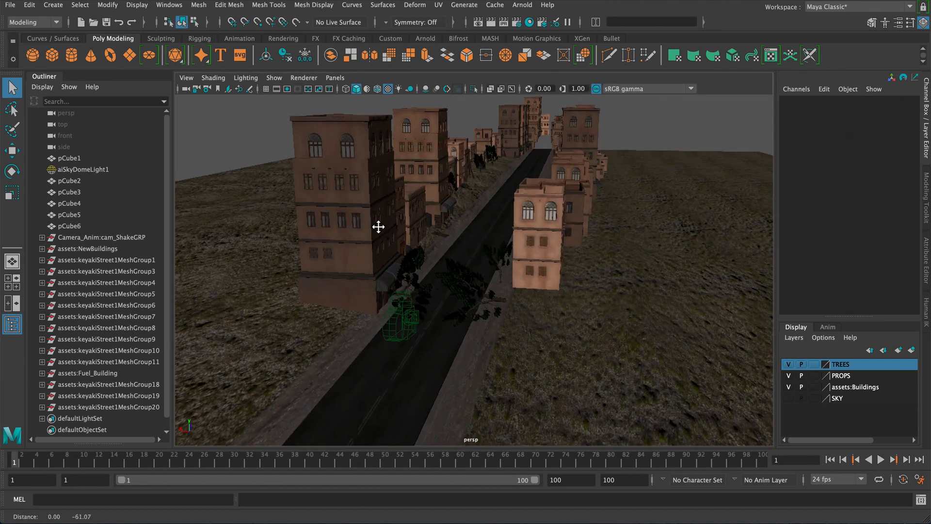
{"action": "mouse_move", "coordinate": [378, 223]}
{"action": "left_mouse_down", "text": "alt"}
{"action": "mouse_move", "coordinate": [369, 227]}
{"action": "mouse_move", "coordinate": [387, 233]}
{"action": "left_mouse_up", "text": "alt"}
{"action": "scroll", "coordinate": [479, 279], "scroll_direction": "up", "scroll_amount": 4}
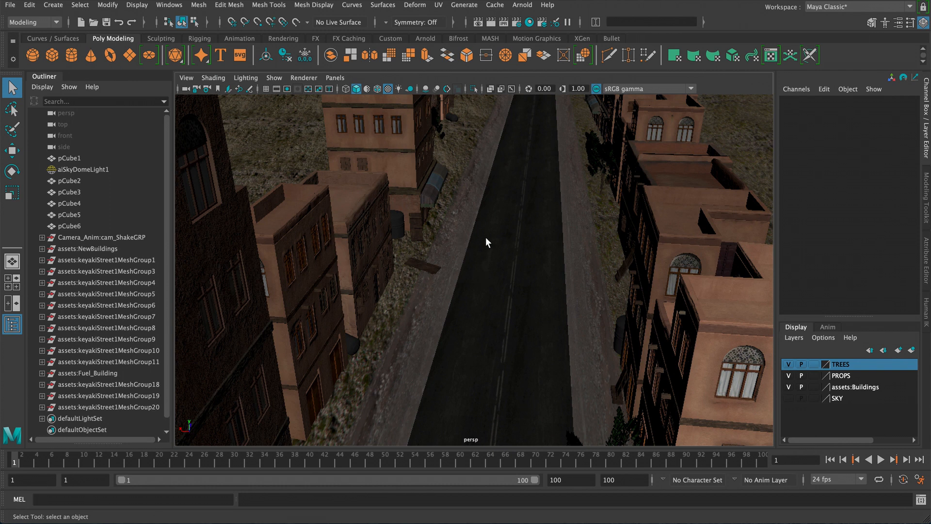
{"action": "left_click_drag", "start_coordinate": [545, 202], "coordinate": [449, 191], "text": "alt"}
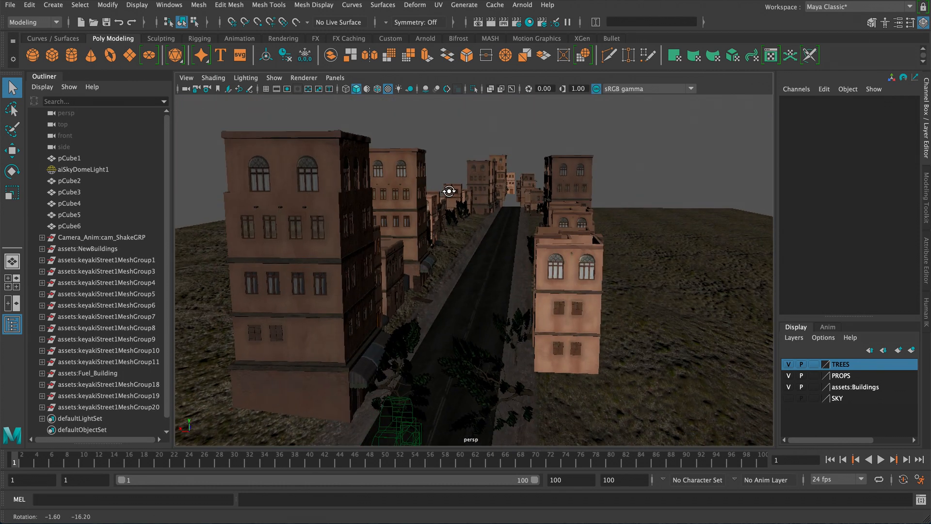
{"action": "left_click_drag", "start_coordinate": [440, 240], "coordinate": [481, 283], "text": "alt"}
{"action": "left_click", "coordinate": [789, 364]}
{"action": "left_click", "coordinate": [788, 376]}
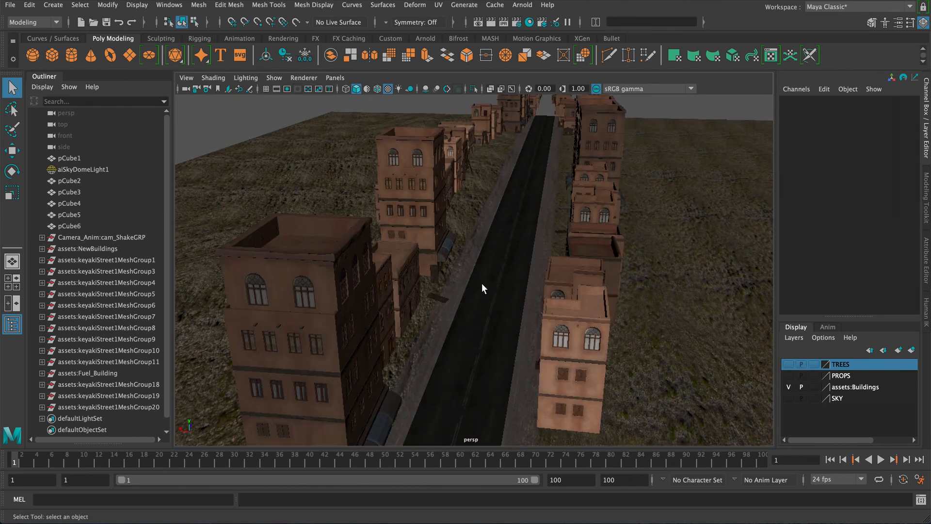
- Inspect the ground cubes on both sides of the road by selecting them
{"action": "left_click", "coordinate": [467, 292]}
{"action": "left_click", "coordinate": [517, 266]}
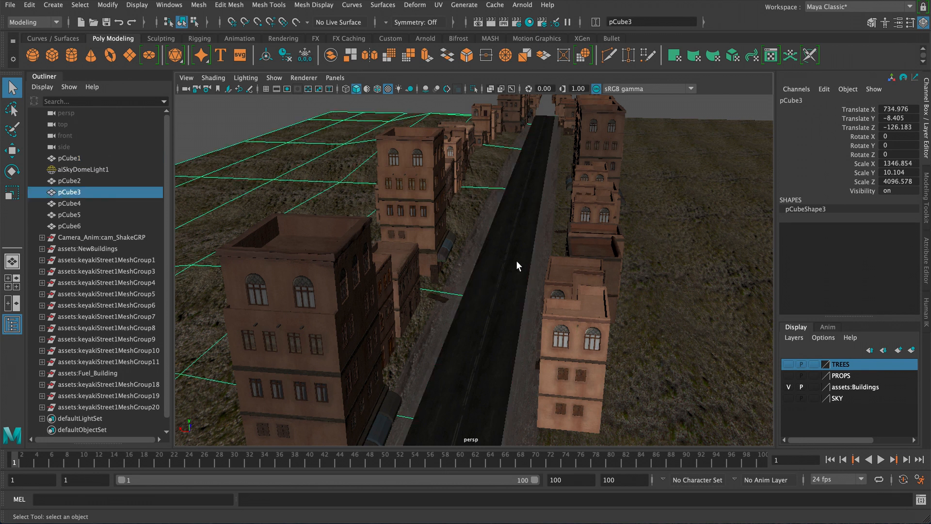
{"action": "left_click", "coordinate": [532, 255]}
{"action": "left_click_drag", "start_coordinate": [510, 255], "coordinate": [453, 334], "text": "alt"}
{"action": "middle_click_drag", "start_coordinate": [480, 302], "coordinate": [480, 286], "text": "alt"}
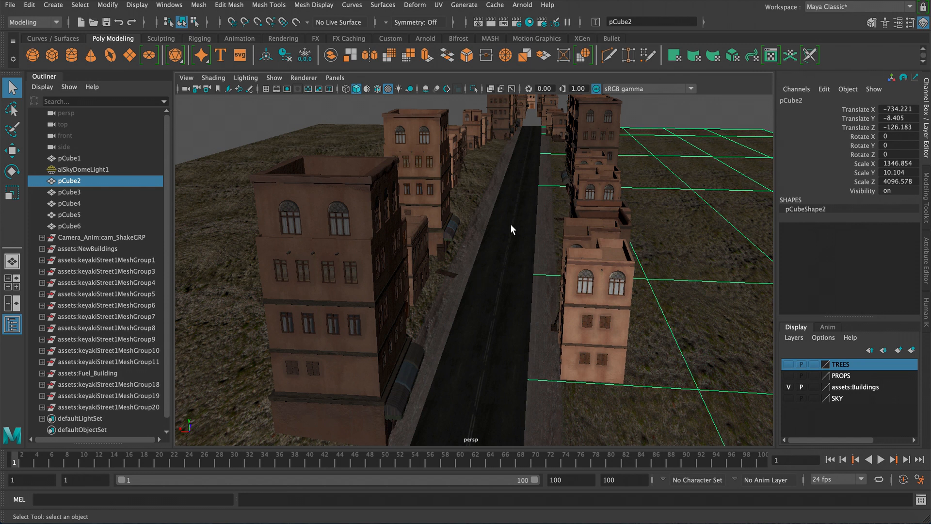
{"action": "left_click_drag", "start_coordinate": [513, 193], "coordinate": [510, 200], "text": "alt"}
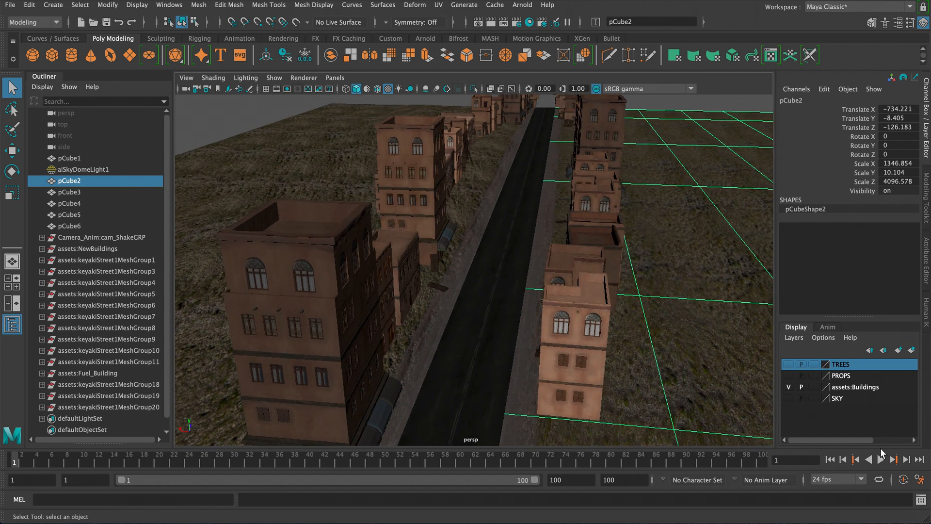
- Open the xShatter FX v2.0 tool, collapse General Settings and expand the Poly Shattering Generator section
{"action": "left_click", "coordinate": [853, 521]}
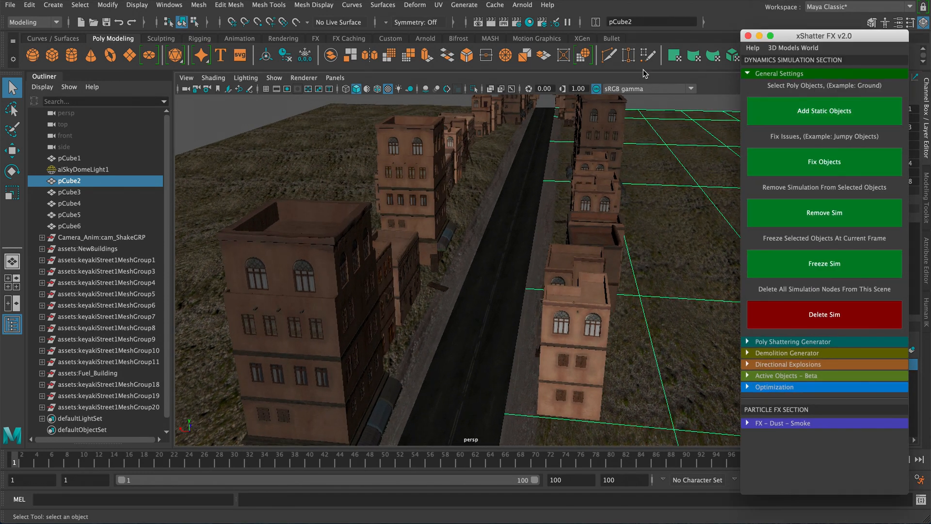
{"action": "left_click_drag", "start_coordinate": [817, 39], "coordinate": [818, 27]}
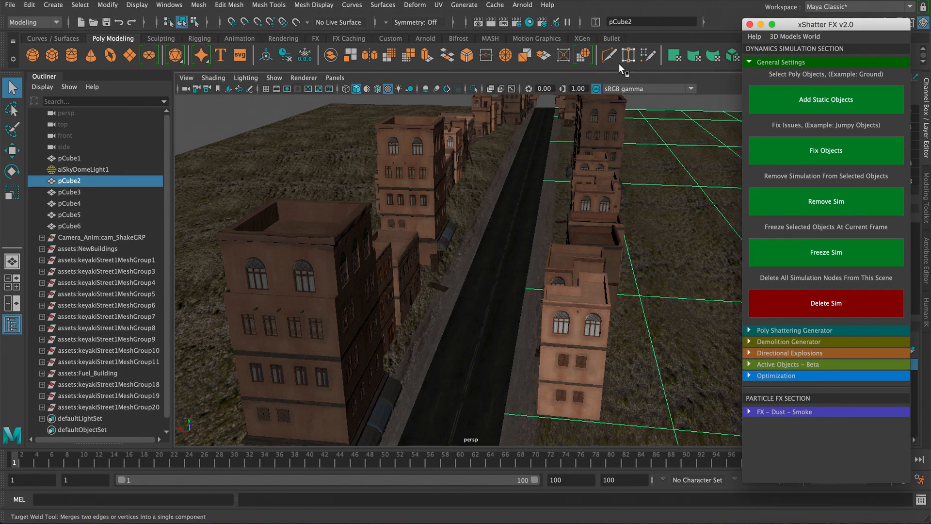
{"action": "left_click", "coordinate": [585, 76]}
{"action": "scroll", "coordinate": [461, 176], "scroll_direction": "down", "scroll_amount": 3}
{"action": "middle_click_drag", "start_coordinate": [460, 175], "coordinate": [459, 144], "text": "alt"}
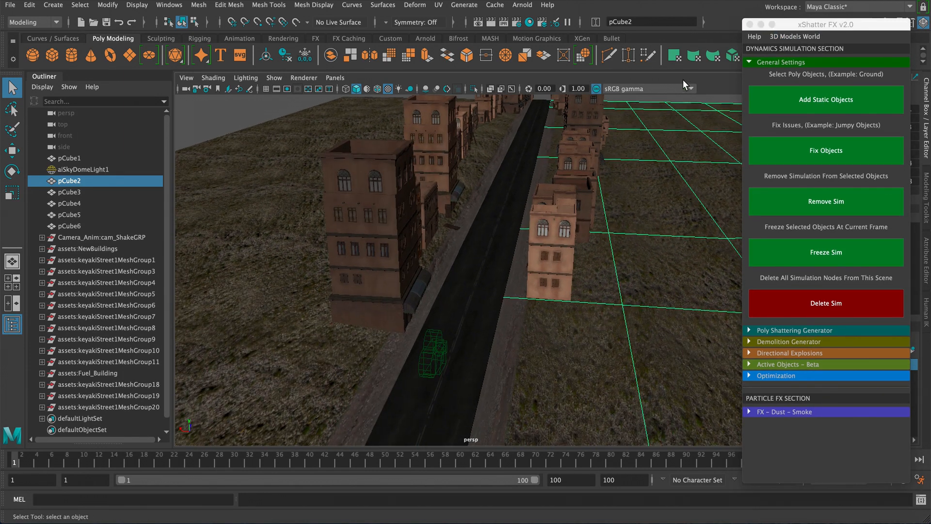
{"action": "left_click_drag", "start_coordinate": [773, 25], "coordinate": [713, 17]}
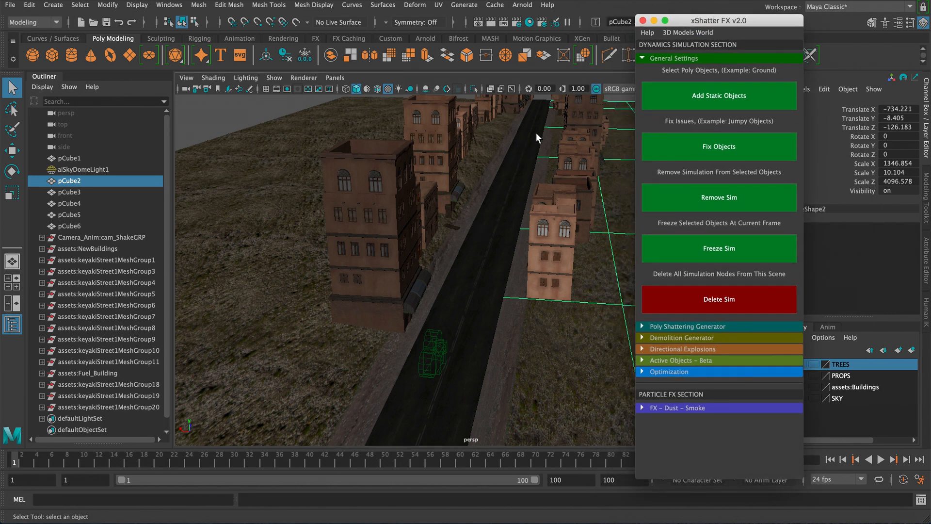
{"action": "left_click", "coordinate": [674, 58]}
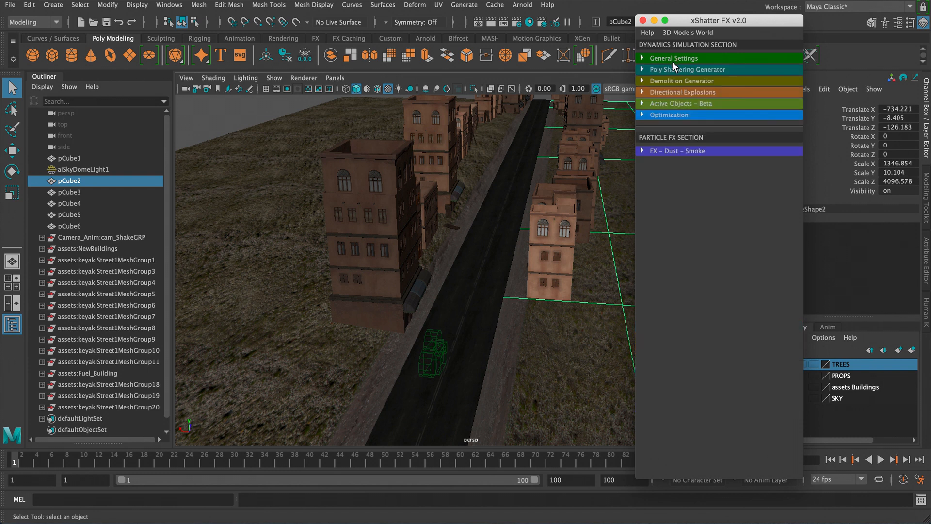
{"action": "left_click", "coordinate": [665, 72]}
{"action": "left_click_drag", "start_coordinate": [718, 22], "coordinate": [757, 15]}
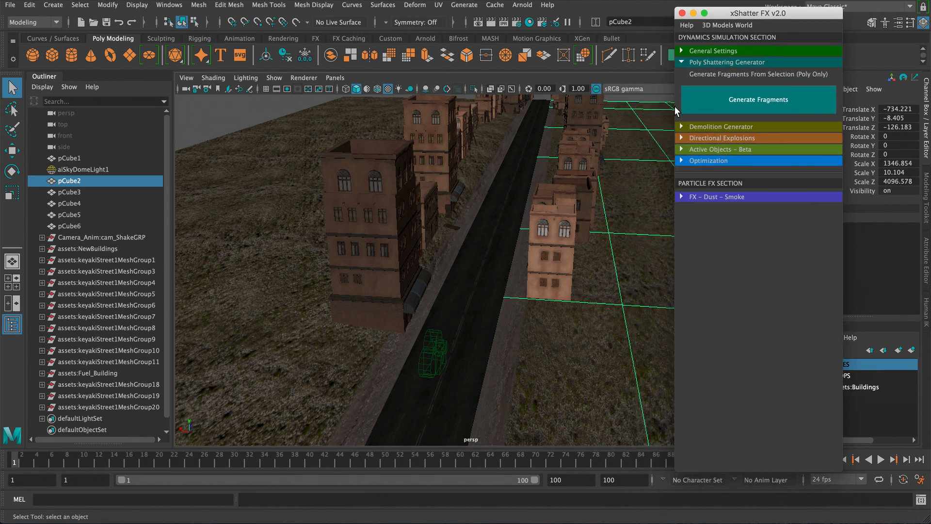
- Select the road surface and switch the viewport shading to Wireframe on Shaded
{"action": "left_click", "coordinate": [462, 274]}
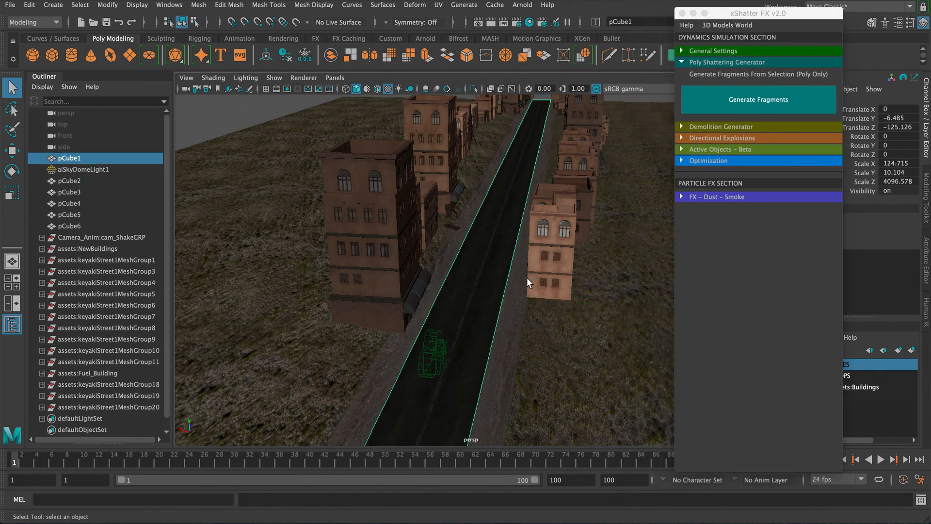
{"action": "left_click", "coordinate": [218, 81]}
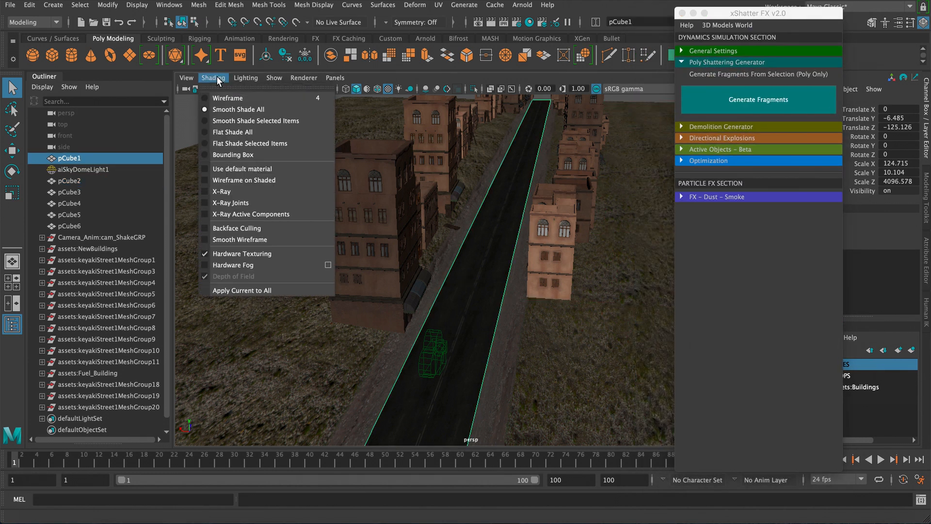
{"action": "left_click", "coordinate": [231, 182]}
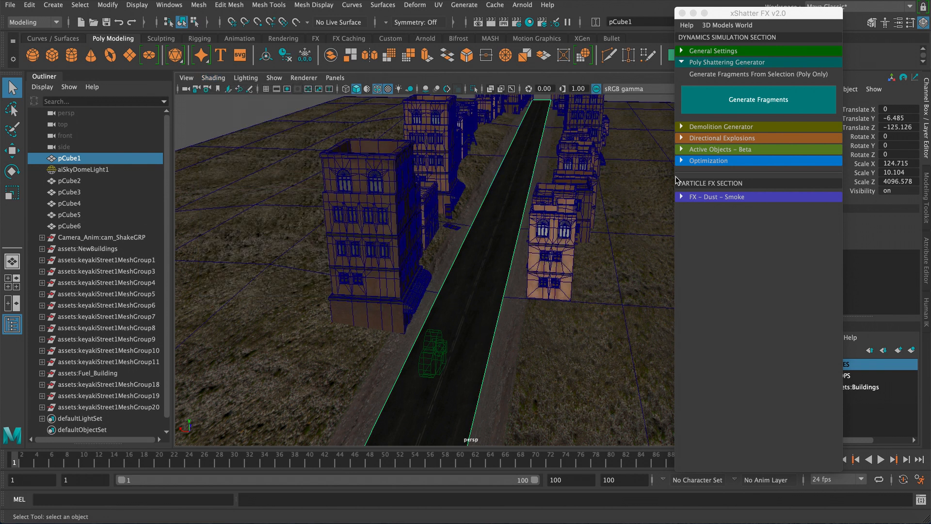
- Generate fragments from the road surface, then shatter the selected road pieces again
{"action": "left_click", "coordinate": [756, 107]}
{"action": "left_click", "coordinate": [489, 290]}
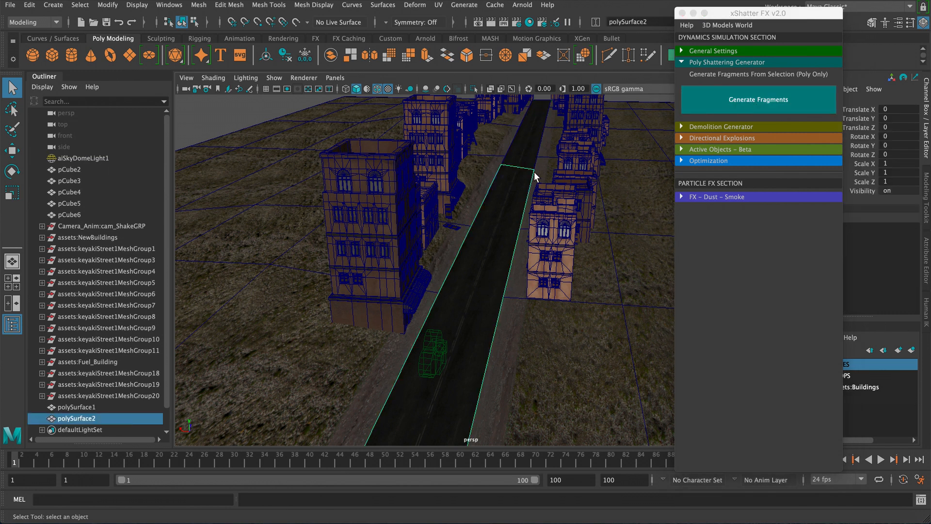
{"action": "left_click", "coordinate": [723, 103]}
{"action": "left_click", "coordinate": [534, 206]}
{"action": "left_click", "coordinate": [727, 99]}
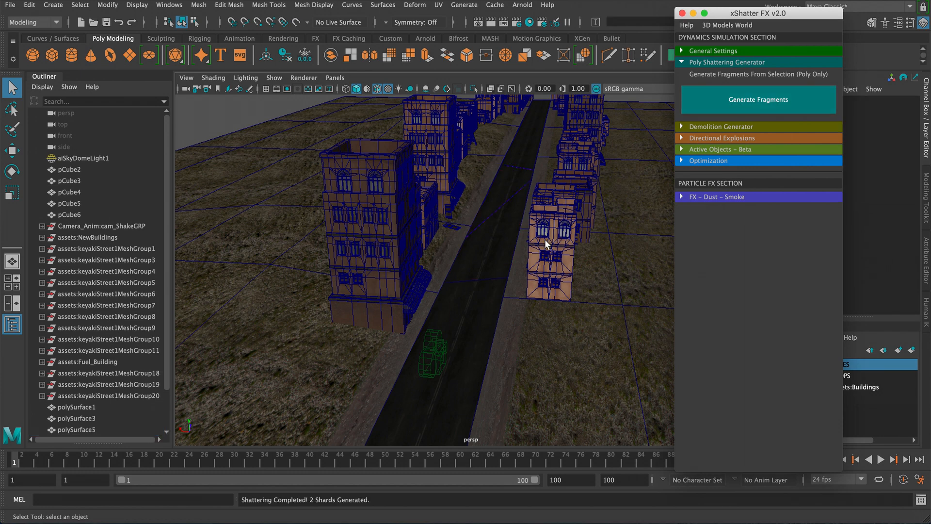
- Select another road segment and generate fragments from it
{"action": "left_click", "coordinate": [495, 275]}
{"action": "left_click", "coordinate": [482, 297]}
{"action": "left_click_drag", "start_coordinate": [482, 301], "coordinate": [417, 318], "text": "alt"}
{"action": "right_click_drag", "start_coordinate": [319, 362], "coordinate": [414, 300], "text": "alt"}
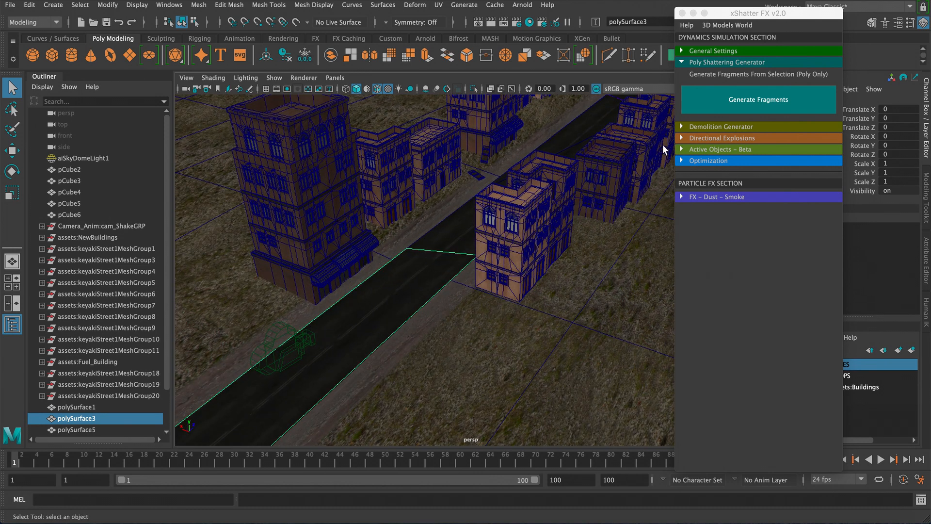
{"action": "left_click", "coordinate": [703, 104]}
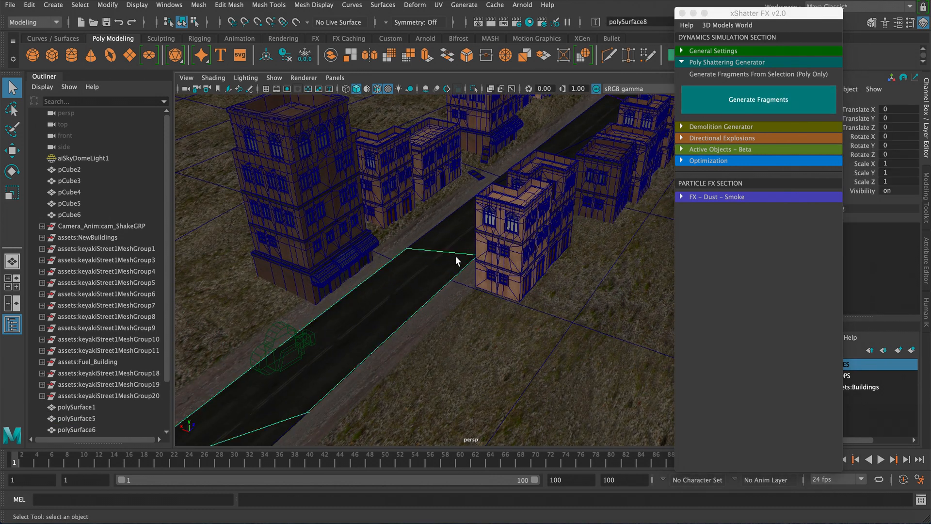
- Shatter the next road segment further along the street with Generate Fragments
{"action": "left_click", "coordinate": [391, 290]}
{"action": "left_click_drag", "start_coordinate": [391, 290], "coordinate": [430, 293], "text": "alt"}
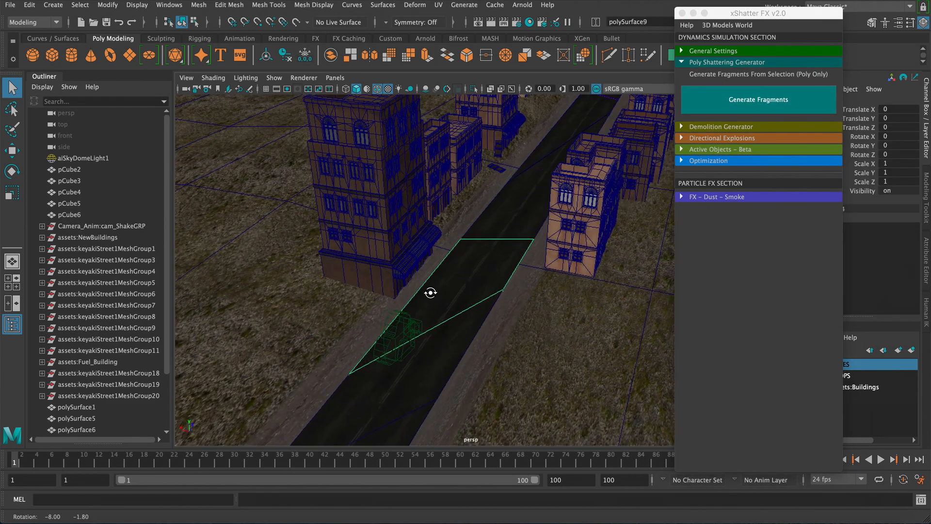
{"action": "middle_click_drag", "start_coordinate": [505, 214], "coordinate": [484, 289], "text": "alt"}
{"action": "left_click", "coordinate": [484, 289]}
{"action": "left_click_drag", "start_coordinate": [485, 290], "coordinate": [545, 159], "text": "alt"}
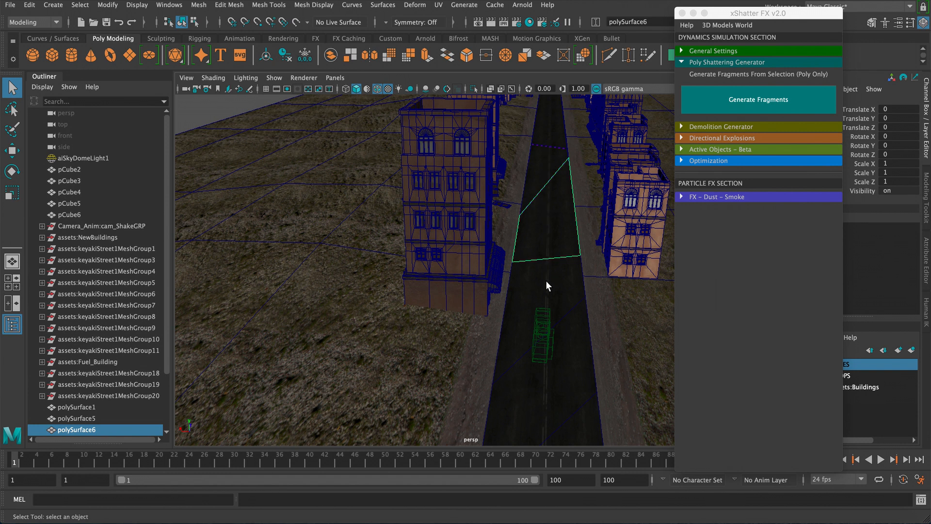
{"action": "left_click_drag", "start_coordinate": [546, 281], "coordinate": [547, 283]}
{"action": "left_click", "coordinate": [730, 98]}
- Repeatedly generate fragments on the road pieces further down the street
{"action": "left_click_drag", "start_coordinate": [548, 133], "coordinate": [546, 255]}
{"action": "left_click", "coordinate": [726, 103]}
{"action": "left_click_drag", "start_coordinate": [571, 124], "coordinate": [555, 153], "text": "alt"}
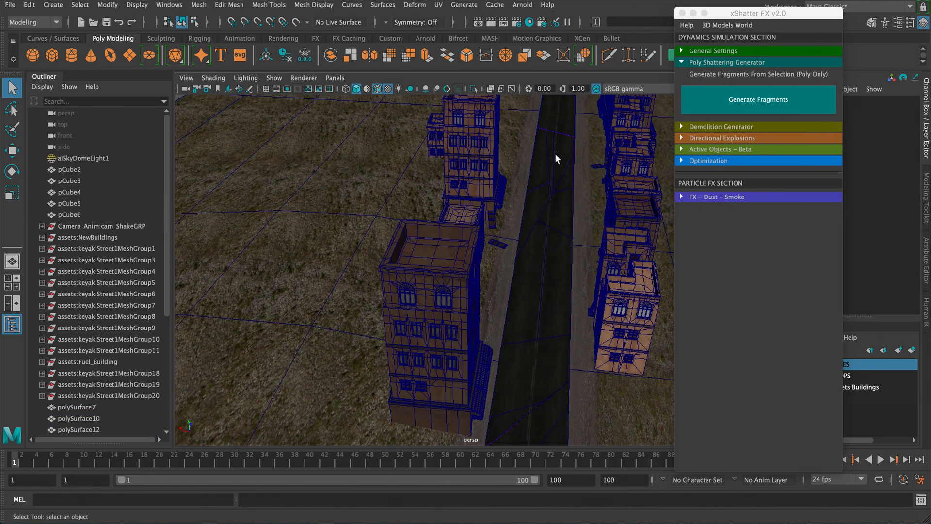
{"action": "left_click_drag", "start_coordinate": [552, 293], "coordinate": [552, 293]}
{"action": "left_click", "coordinate": [759, 100]}
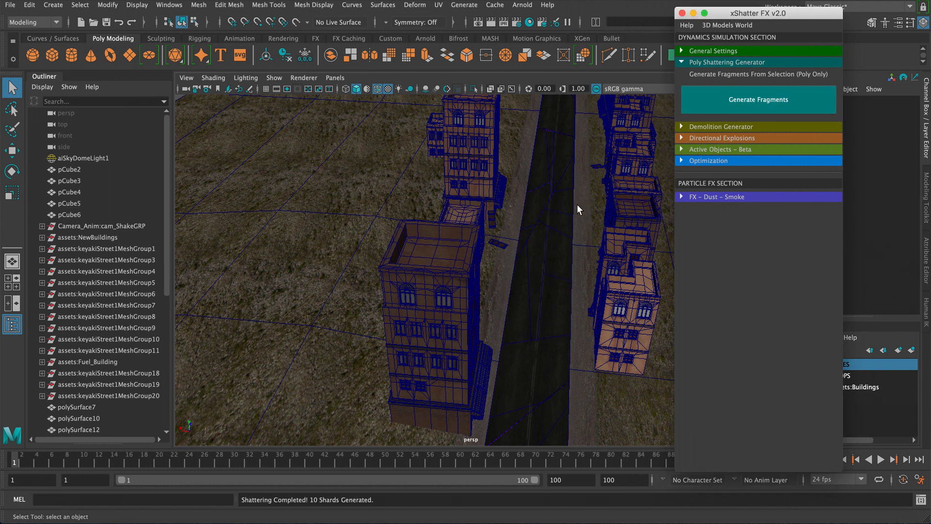
- Continue selecting road fragments beside the buildings and generating fragments from each
{"action": "left_click", "coordinate": [551, 309]}
{"action": "left_click", "coordinate": [735, 107]}
{"action": "left_click_drag", "start_coordinate": [530, 257], "coordinate": [539, 236]}
{"action": "left_click", "coordinate": [727, 112]}
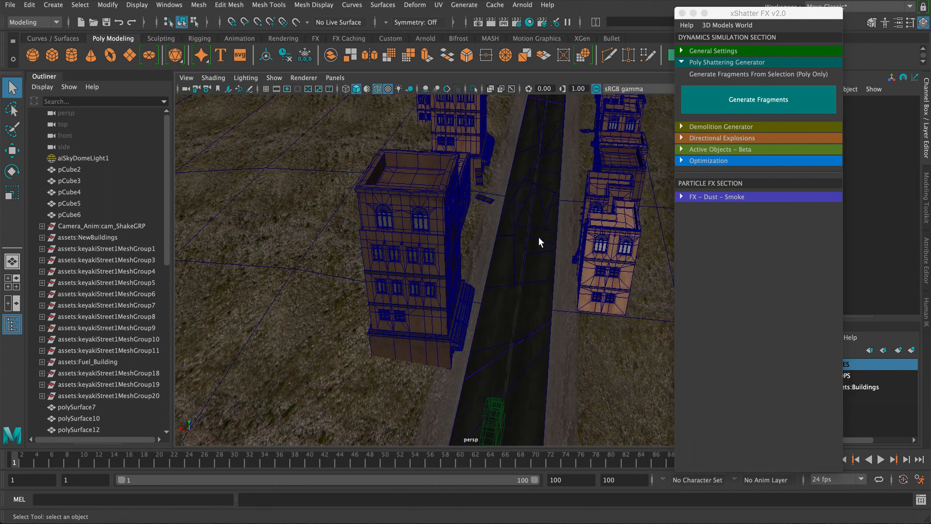
{"action": "left_click", "coordinate": [561, 264]}
{"action": "left_click", "coordinate": [708, 99]}
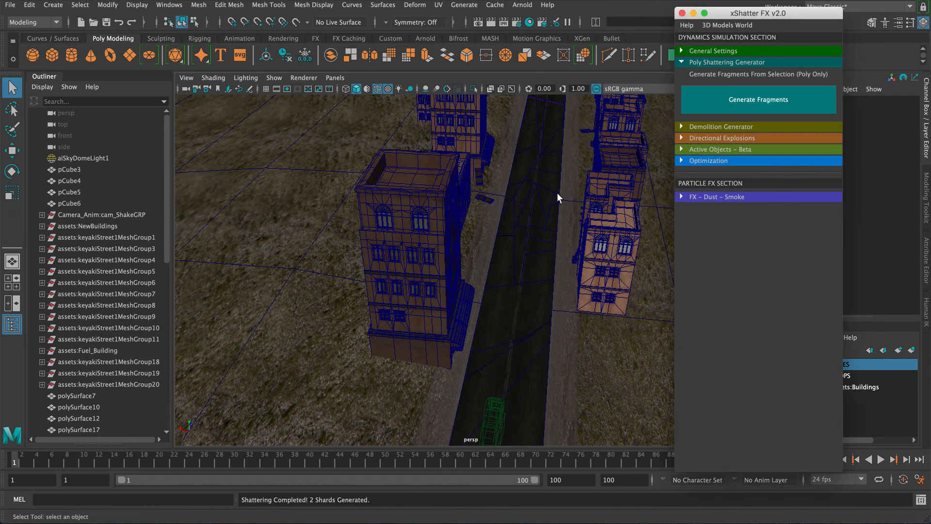
- Shatter the remaining road pieces near the buildings into smaller fragments
{"action": "left_click", "coordinate": [567, 215]}
{"action": "left_click", "coordinate": [728, 102]}
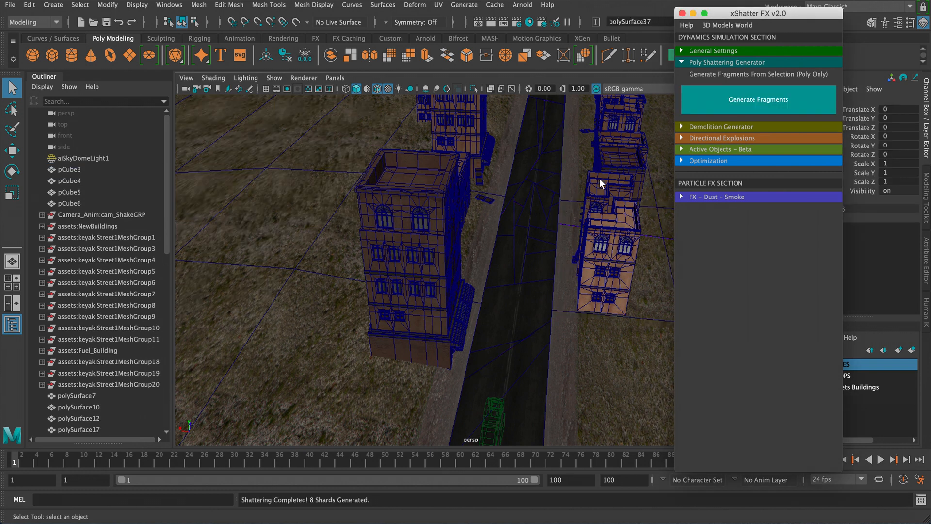
{"action": "left_click", "coordinate": [566, 206]}
{"action": "left_click", "coordinate": [719, 102]}
{"action": "left_click", "coordinate": [582, 249]}
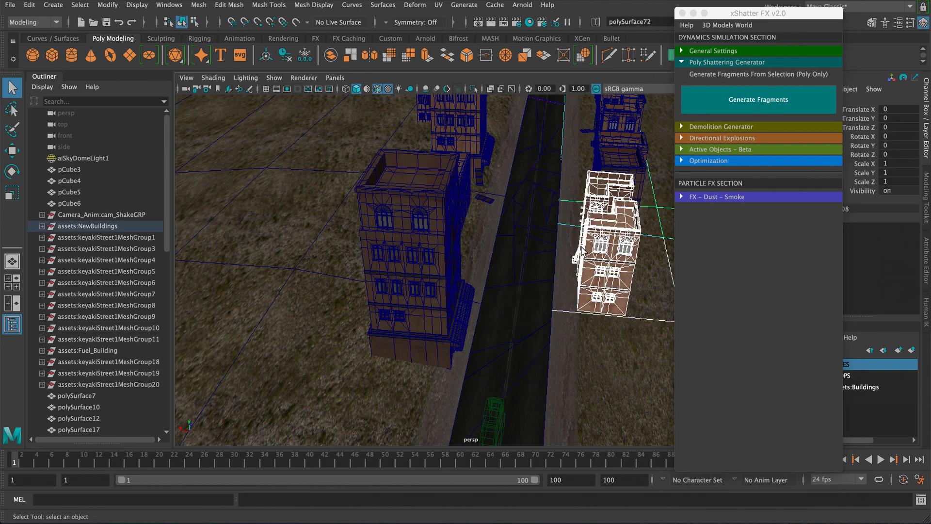
{"action": "left_click", "coordinate": [568, 200]}
{"action": "left_click", "coordinate": [724, 106]}
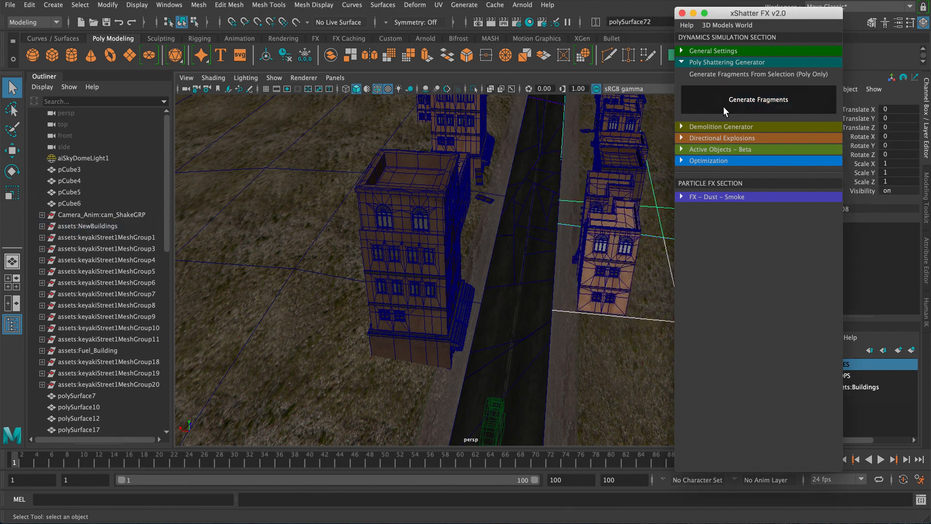
- Select the plane near the street and scale it up uniformly to about 1120 units
{"action": "left_click_drag", "start_coordinate": [561, 214], "coordinate": [354, 186], "text": "alt"}
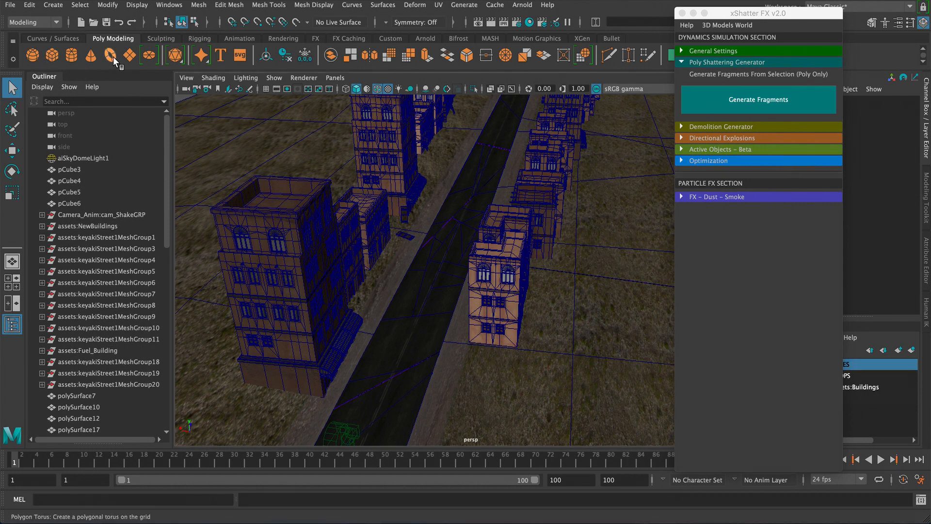
{"action": "scroll", "coordinate": [381, 193], "scroll_direction": "down", "scroll_amount": 5}
{"action": "left_click", "coordinate": [381, 193]}
{"action": "key", "text": "r"}
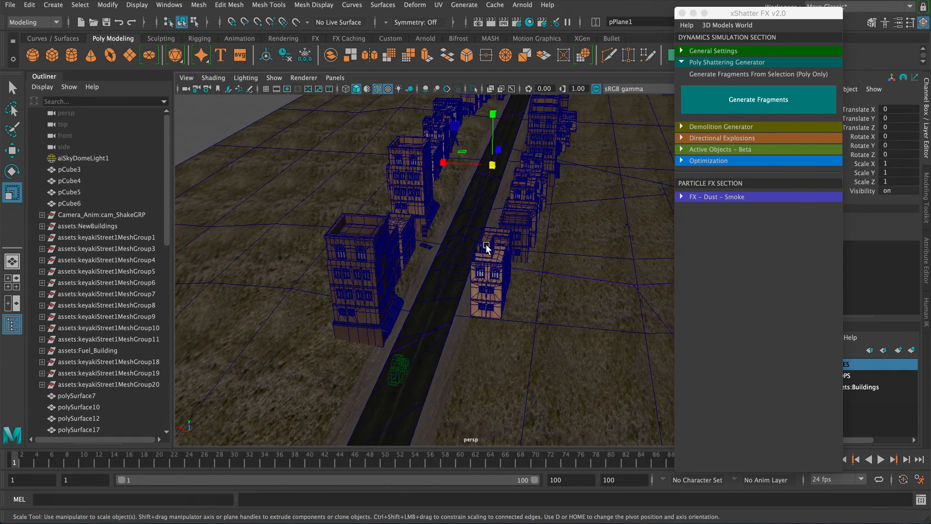
{"action": "left_click_drag", "start_coordinate": [496, 167], "coordinate": [681, 149]}
- Rotate the plane about 91.5° on Z so it stands upright, and move it alongside the road
{"action": "key", "text": "e"}
{"action": "middle_click_drag", "start_coordinate": [512, 168], "coordinate": [506, 203], "text": "alt"}
{"action": "left_click_drag", "start_coordinate": [510, 139], "coordinate": [537, 168]}
{"action": "key", "text": "w"}
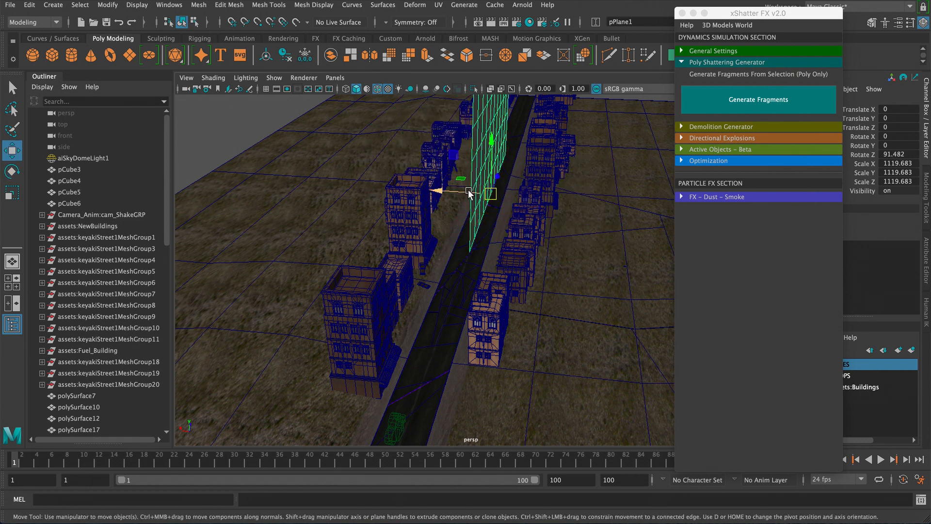
{"action": "left_click_drag", "start_coordinate": [468, 192], "coordinate": [494, 197]}
{"action": "left_click_drag", "start_coordinate": [490, 198], "coordinate": [548, 224], "text": "alt"}
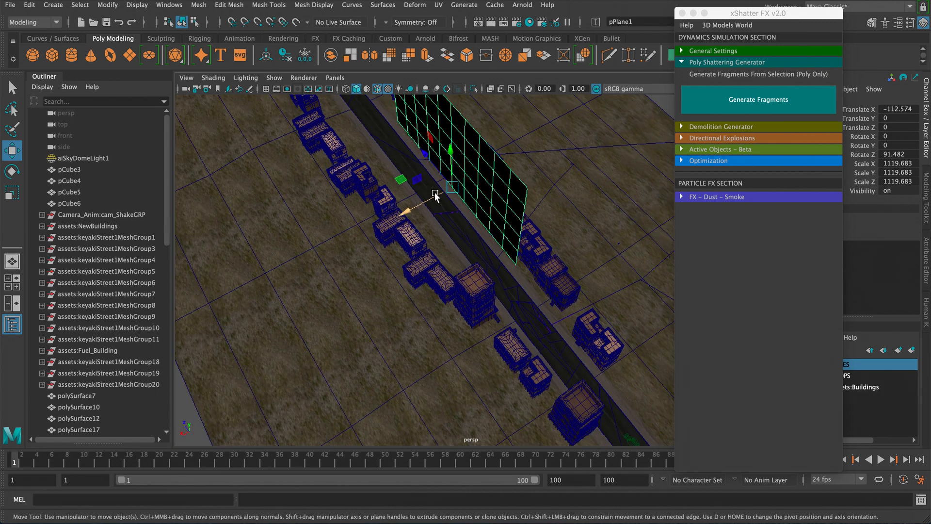
{"action": "left_click_drag", "start_coordinate": [436, 194], "coordinate": [438, 194]}
- Stretch the upright plane along the street to about 2409 in Z and reposition it beside the buildings
{"action": "key", "text": "r"}
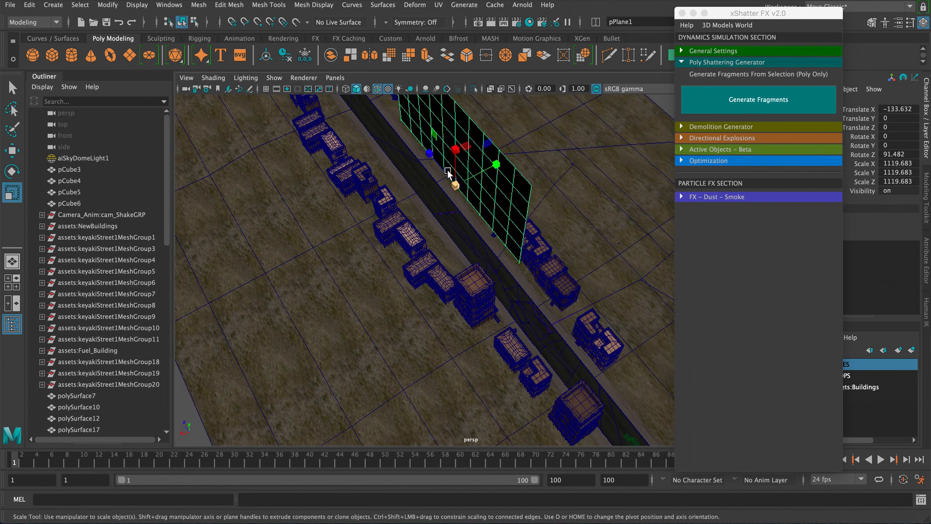
{"action": "left_click_drag", "start_coordinate": [429, 153], "coordinate": [392, 123]}
{"action": "key", "text": "e"}
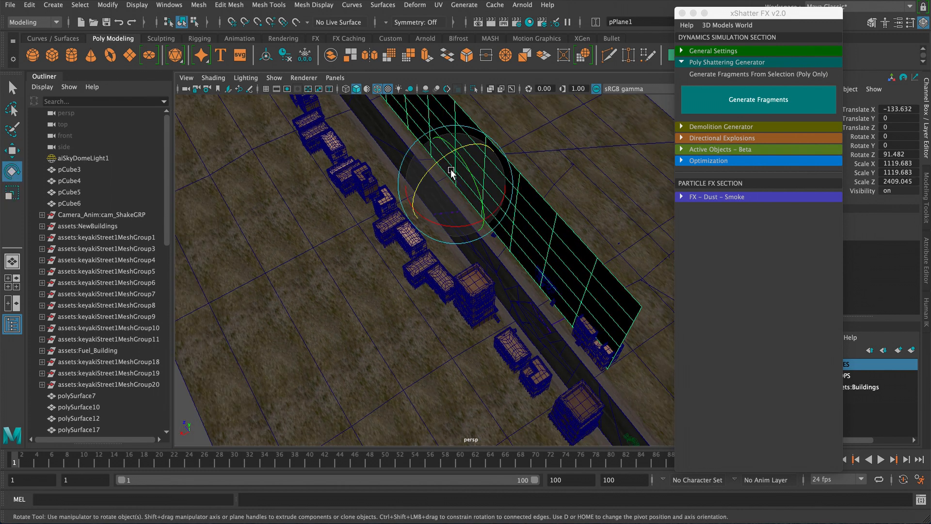
{"action": "key", "text": "w"}
{"action": "left_click_drag", "start_coordinate": [474, 187], "coordinate": [432, 209], "text": "alt"}
- Scale the second wall plane on the opposite side of the road to about 1510 in Z and move it into place
{"action": "key", "text": "r"}
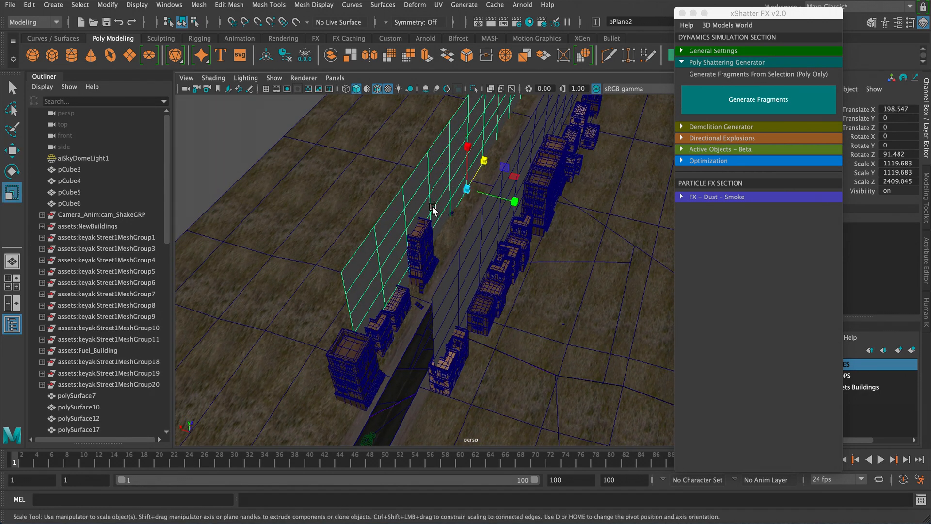
{"action": "left_click_drag", "start_coordinate": [484, 160], "coordinate": [469, 187]}
{"action": "key", "text": "w"}
{"action": "middle_click_drag", "start_coordinate": [469, 187], "coordinate": [419, 248], "text": "alt"}
{"action": "left_click_drag", "start_coordinate": [443, 222], "coordinate": [422, 209]}
- Duplicate the second wall plane, move it further along the street, and shorten it to about 502 in Z
{"action": "key", "text": "ctrl+d"}
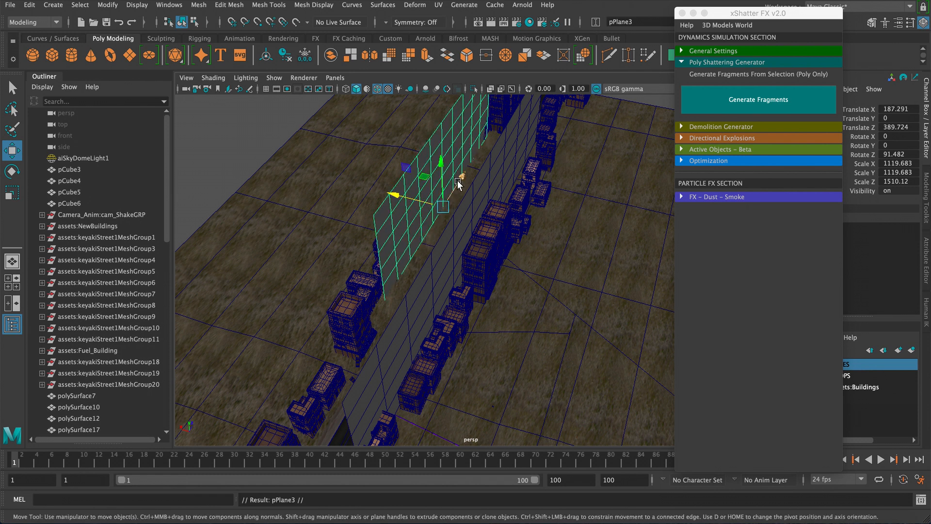
{"action": "left_click_drag", "start_coordinate": [458, 183], "coordinate": [386, 308]}
{"action": "key", "text": "r"}
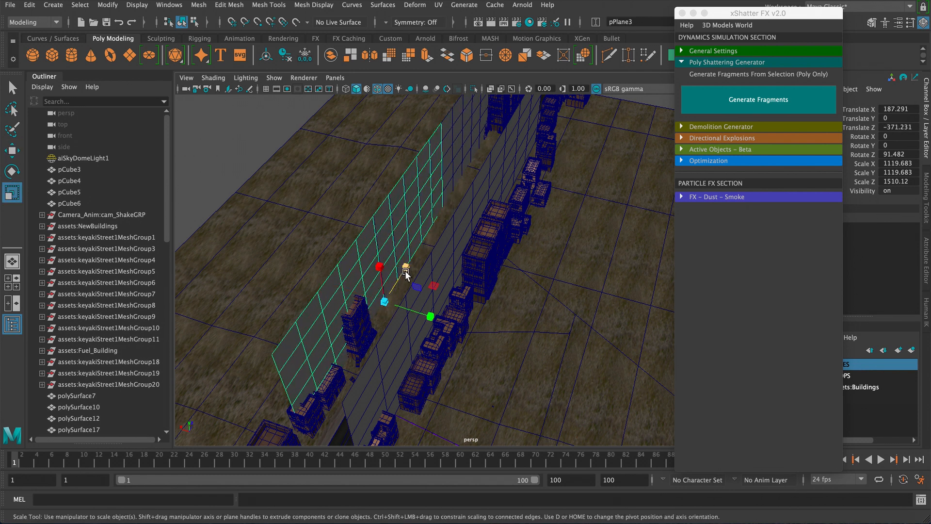
{"action": "left_click_drag", "start_coordinate": [405, 274], "coordinate": [408, 321]}
{"action": "key", "text": "e"}
{"action": "key", "text": "w"}
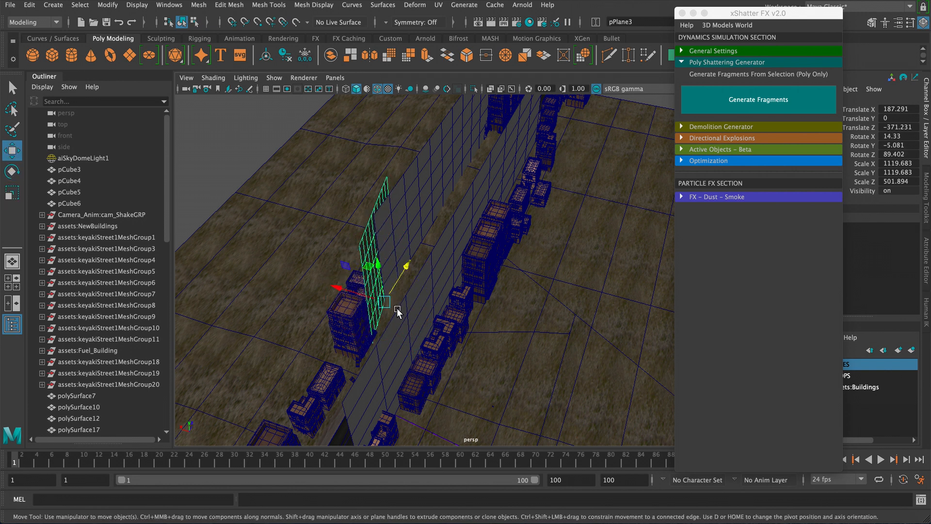
{"action": "mouse_move", "coordinate": [397, 285]}
{"action": "left_mouse_down"}
{"action": "mouse_move", "coordinate": [394, 296]}
{"action": "mouse_move", "coordinate": [352, 309]}
{"action": "mouse_move", "coordinate": [416, 270]}
{"action": "mouse_move", "coordinate": [426, 251]}
{"action": "mouse_move", "coordinate": [422, 333]}
{"action": "mouse_move", "coordinate": [444, 274]}
{"action": "mouse_move", "coordinate": [401, 296]}
{"action": "left_mouse_up"}
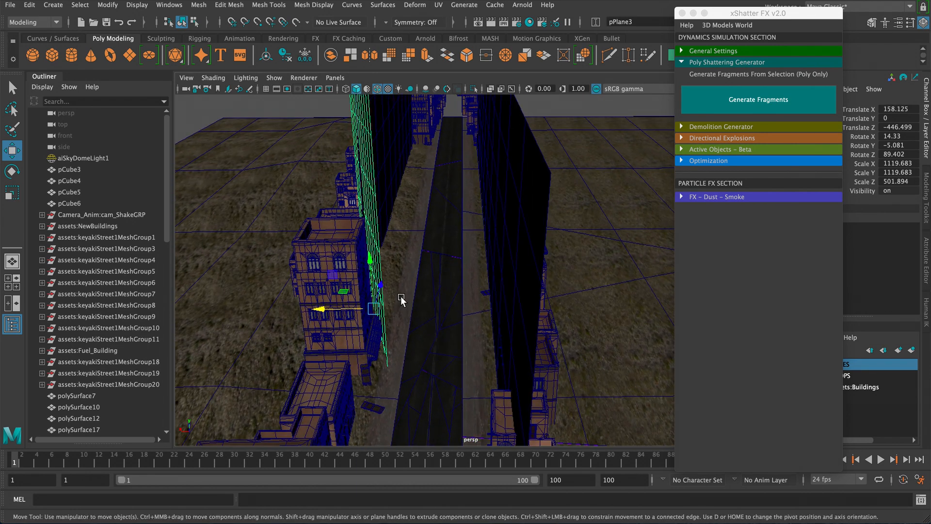
- Select the wall planes, add them to a new display layer, and set that layer to template
{"action": "left_click_drag", "start_coordinate": [511, 220], "coordinate": [489, 209], "text": "alt"}
{"action": "left_click", "coordinate": [487, 207], "text": "shift"}
{"action": "left_click", "coordinate": [415, 190], "text": "shift"}
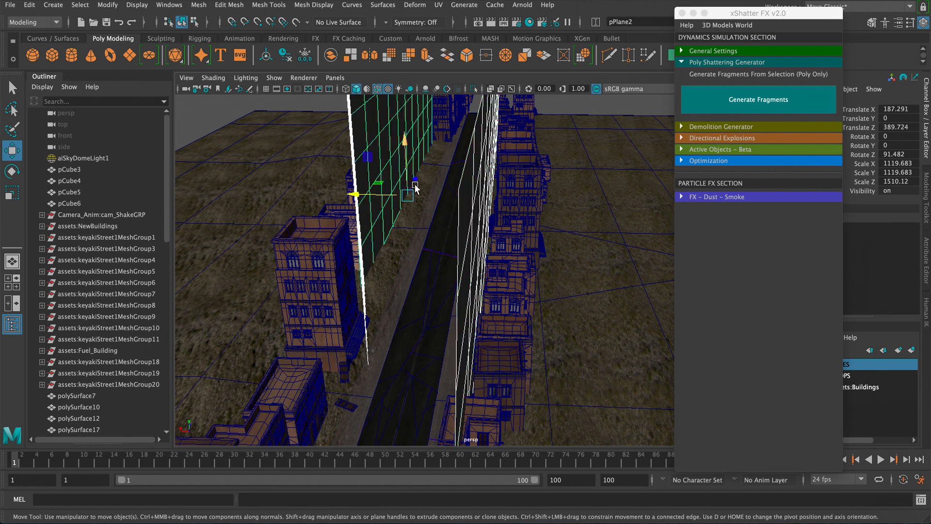
{"action": "left_click_drag", "start_coordinate": [415, 189], "coordinate": [631, 276], "text": "alt"}
{"action": "left_click_drag", "start_coordinate": [769, 18], "coordinate": [708, 14]}
{"action": "left_click", "coordinate": [912, 349]}
{"action": "left_click", "coordinate": [810, 366]}
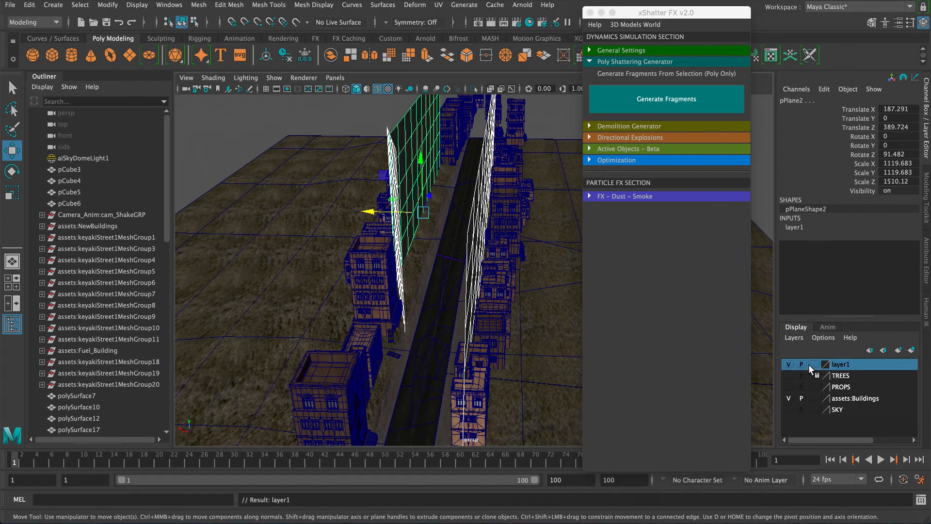
{"action": "left_click", "coordinate": [817, 366]}
- Move the xShatter FX window aside and hide the assets:Buildings layer
{"action": "left_click_drag", "start_coordinate": [641, 16], "coordinate": [747, 28]}
{"action": "left_click", "coordinate": [612, 121]}
{"action": "left_click_drag", "start_coordinate": [568, 190], "coordinate": [504, 208], "text": "alt"}
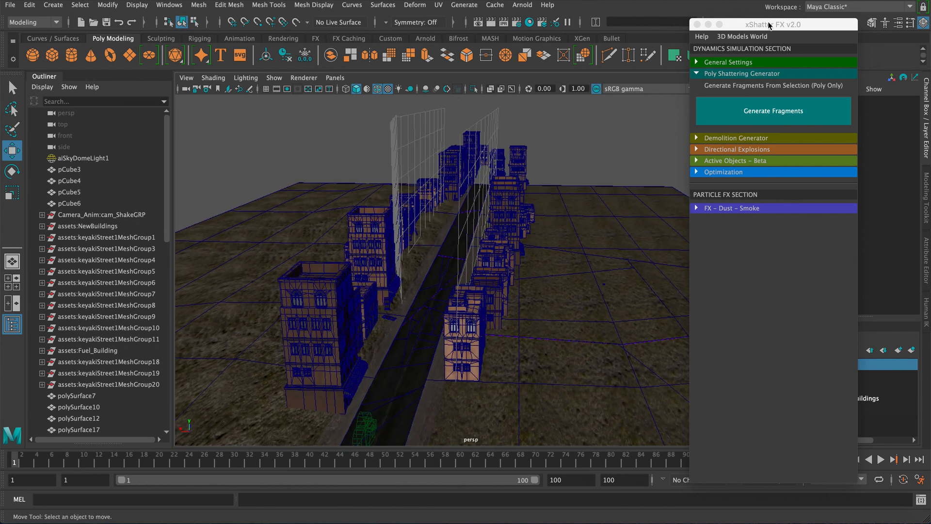
{"action": "left_click_drag", "start_coordinate": [770, 24], "coordinate": [696, 26]}
{"action": "left_click", "coordinate": [789, 399]}
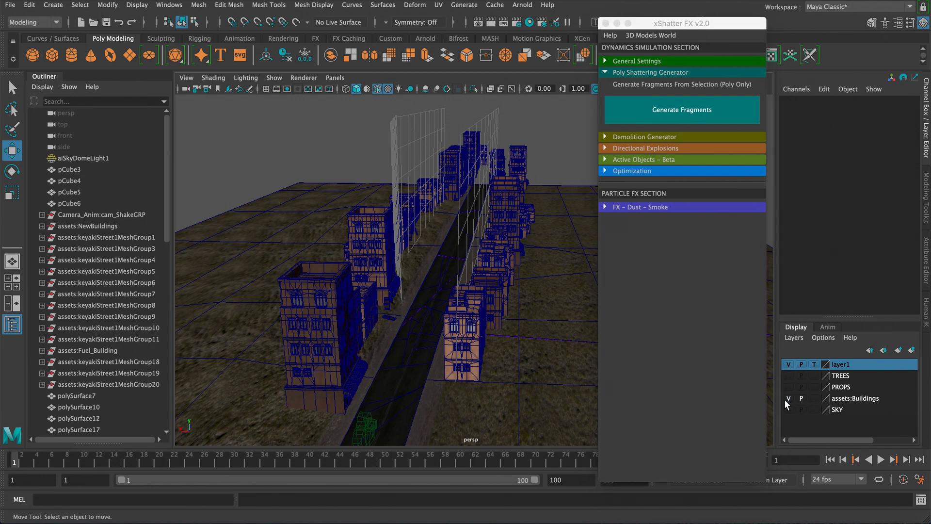
- Select a road segment close to the camera and shatter it with Generate Fragments
{"action": "left_click_drag", "start_coordinate": [427, 196], "coordinate": [464, 218], "text": "alt"}
{"action": "right_click_drag", "start_coordinate": [463, 219], "coordinate": [501, 334], "text": "alt"}
{"action": "left_click_drag", "start_coordinate": [502, 335], "coordinate": [366, 286], "text": "alt"}
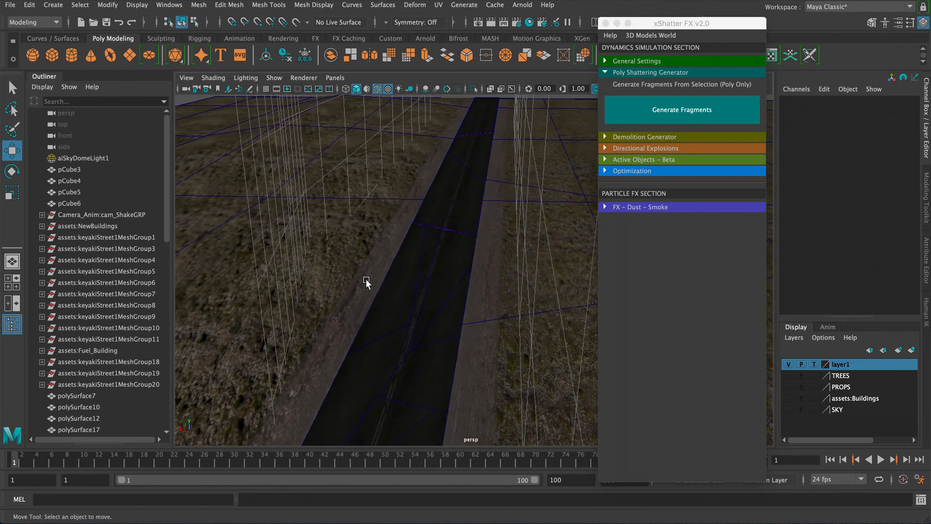
{"action": "left_click", "coordinate": [372, 344]}
{"action": "left_click_drag", "start_coordinate": [352, 340], "coordinate": [352, 341]}
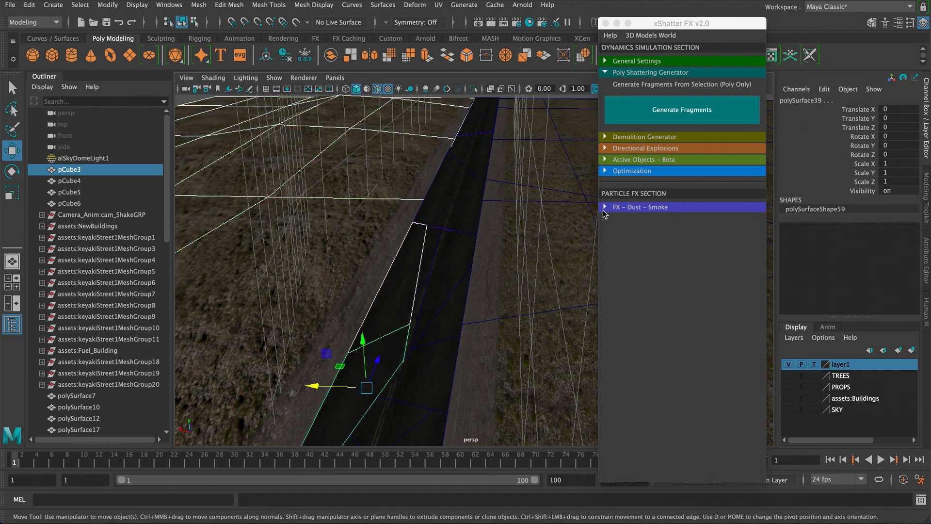
{"action": "left_click", "coordinate": [682, 110]}
- Generate fragments on the next few road pieces one after another
{"action": "left_click", "coordinate": [348, 282]}
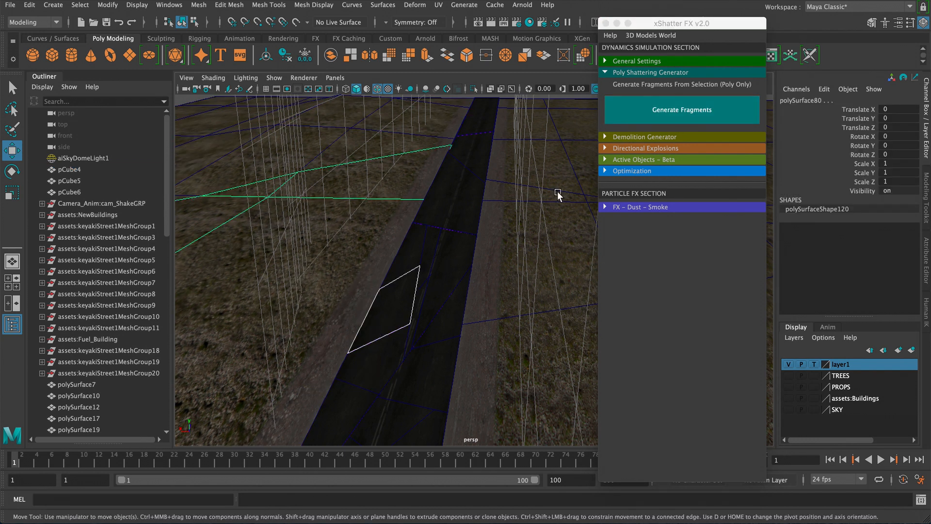
{"action": "left_click", "coordinate": [682, 109]}
{"action": "left_click", "coordinate": [476, 258]}
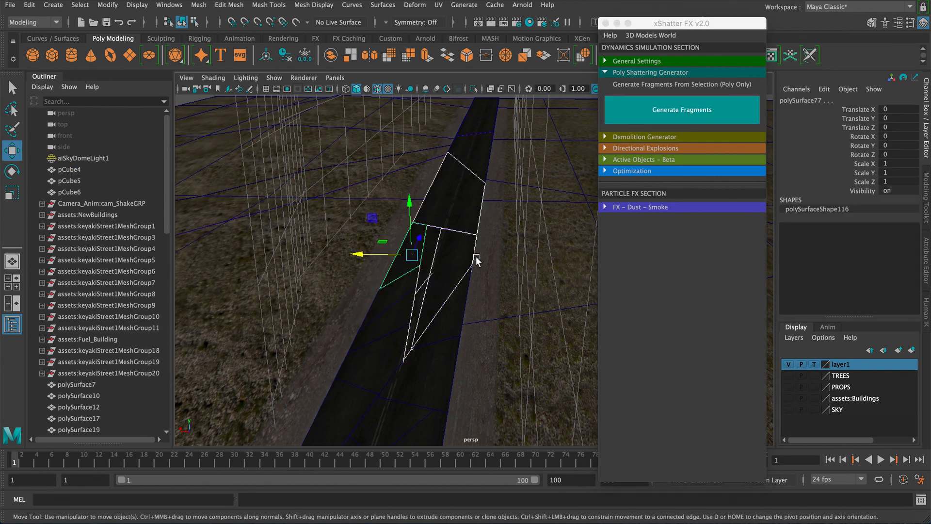
{"action": "left_click", "coordinate": [658, 116]}
{"action": "left_click_drag", "start_coordinate": [456, 221], "coordinate": [418, 225], "text": "alt"}
{"action": "left_click", "coordinate": [410, 265]}
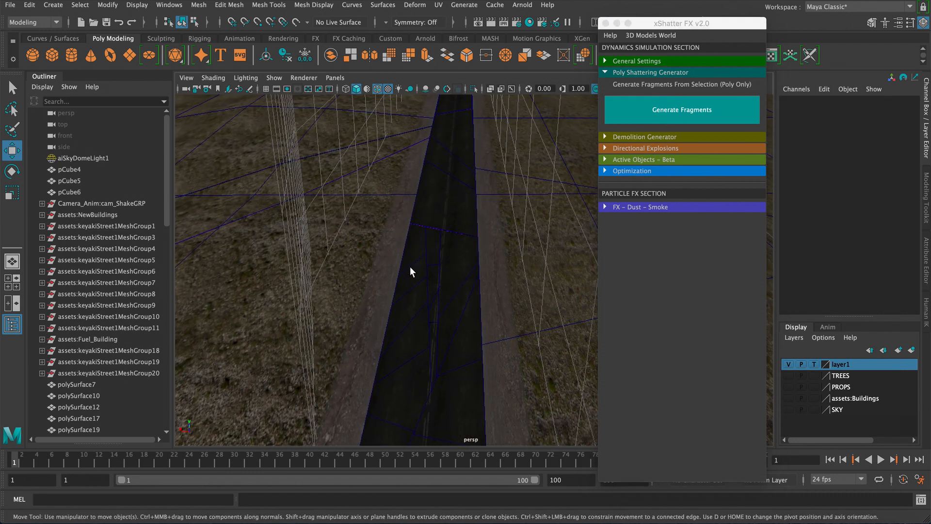
{"action": "left_click", "coordinate": [625, 121]}
- Continue selecting adjacent road fragments and generating fragments from each
{"action": "left_click", "coordinate": [442, 199]}
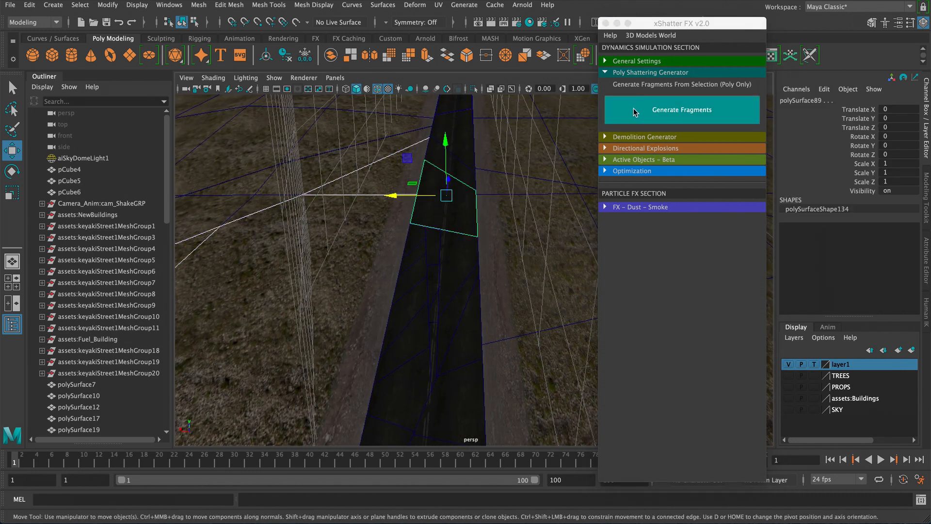
{"action": "left_click", "coordinate": [679, 109]}
{"action": "left_click", "coordinate": [453, 230]}
{"action": "left_click", "coordinate": [638, 125]}
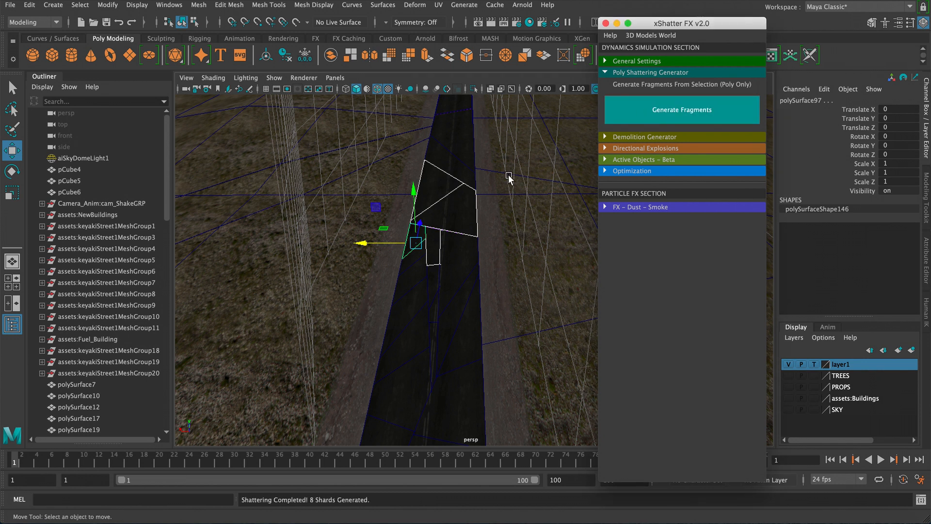
{"action": "left_click", "coordinate": [422, 207]}
{"action": "left_click", "coordinate": [646, 111]}
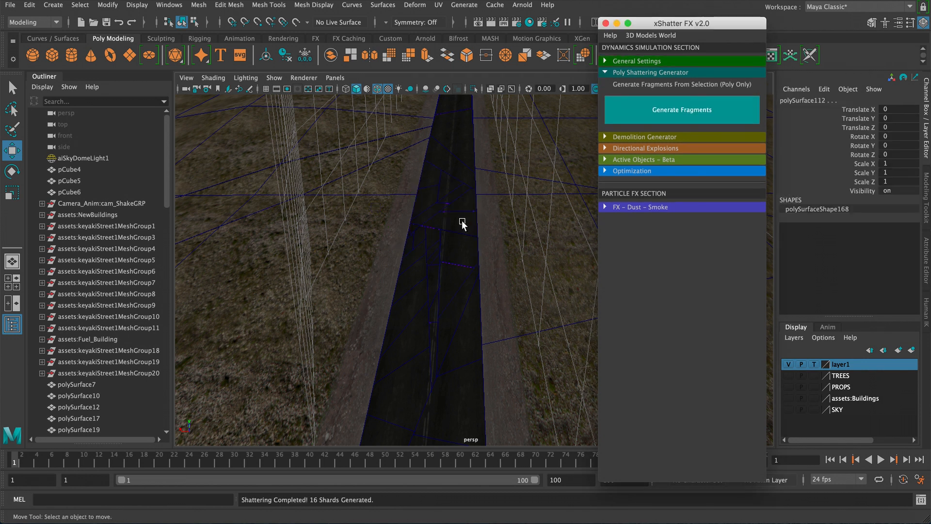
- Shatter the road pieces further down the street near the car, one piece at a time
{"action": "left_click_drag", "start_coordinate": [422, 223], "coordinate": [407, 266]}
{"action": "left_click", "coordinate": [466, 331]}
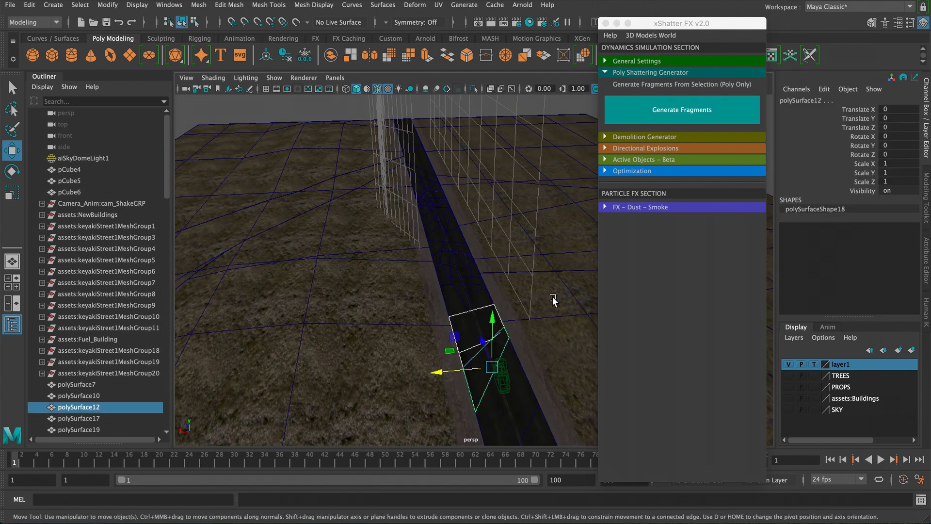
{"action": "left_click", "coordinate": [645, 121]}
{"action": "left_click_drag", "start_coordinate": [572, 219], "coordinate": [459, 315], "text": "alt"}
{"action": "left_click", "coordinate": [630, 110]}
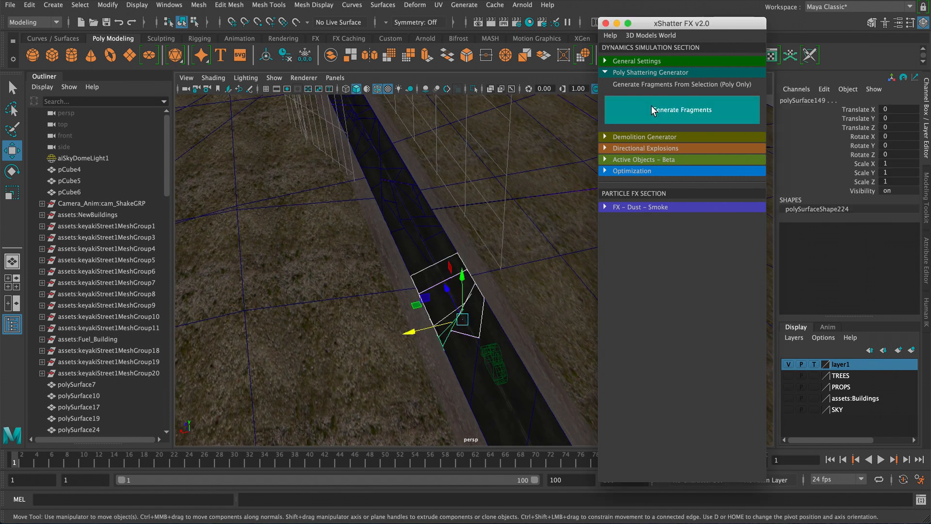
{"action": "left_click", "coordinate": [470, 316]}
{"action": "left_click", "coordinate": [637, 111]}
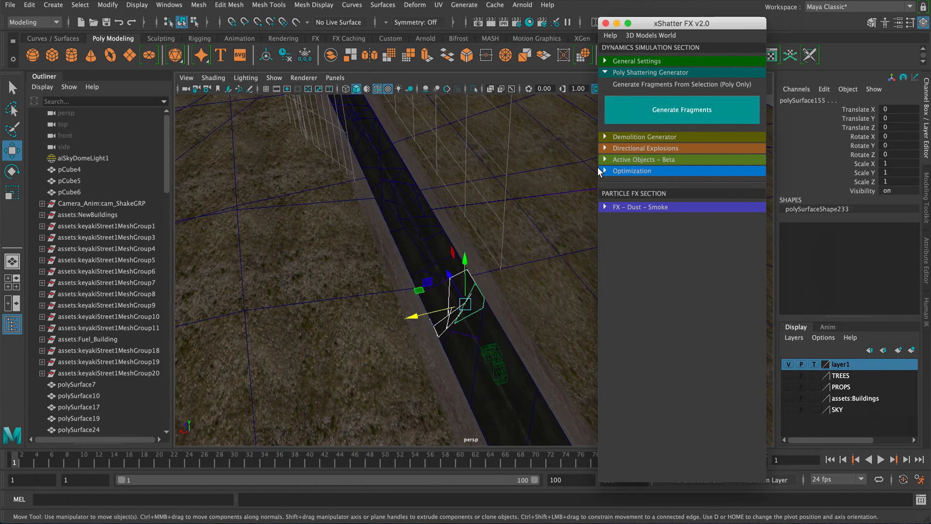
{"action": "left_click", "coordinate": [530, 271]}
{"action": "left_click", "coordinate": [649, 122]}
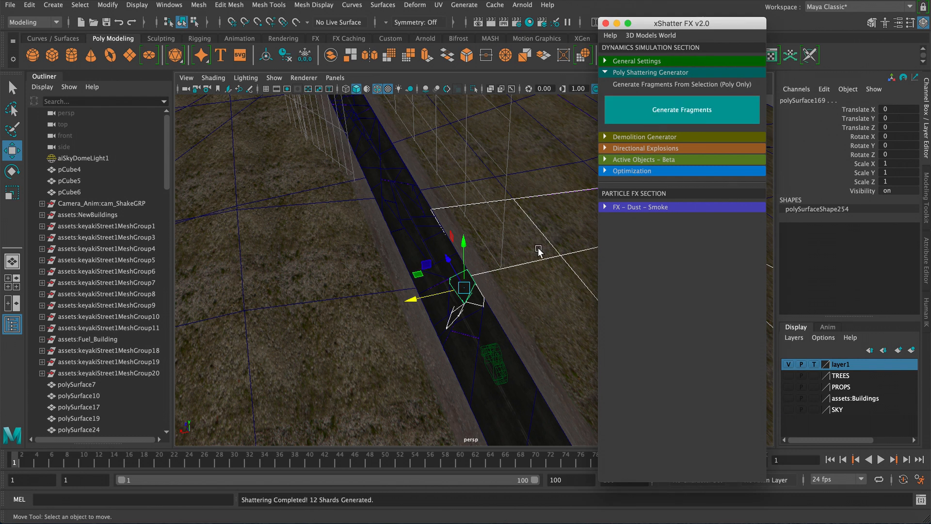
{"action": "left_click", "coordinate": [493, 310]}
{"action": "left_click", "coordinate": [636, 112]}
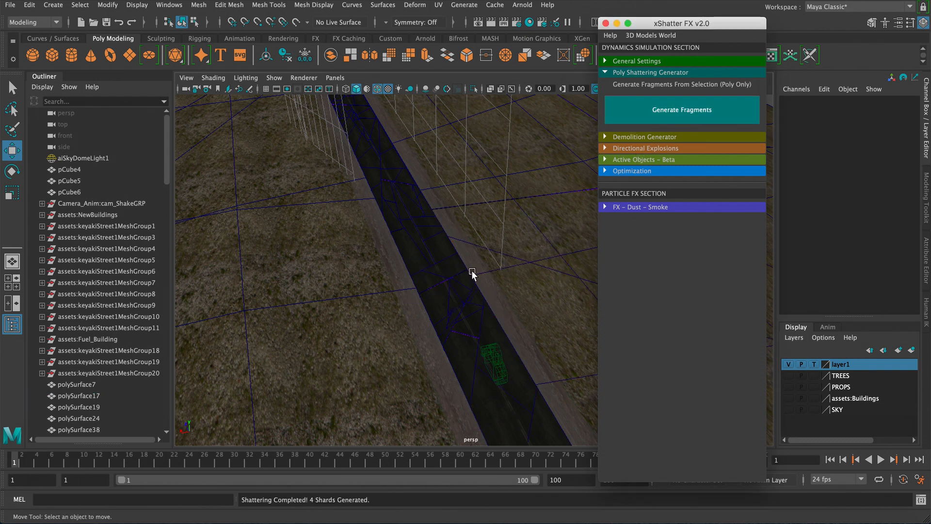
{"action": "left_click", "coordinate": [458, 303]}
{"action": "left_click", "coordinate": [649, 116]}
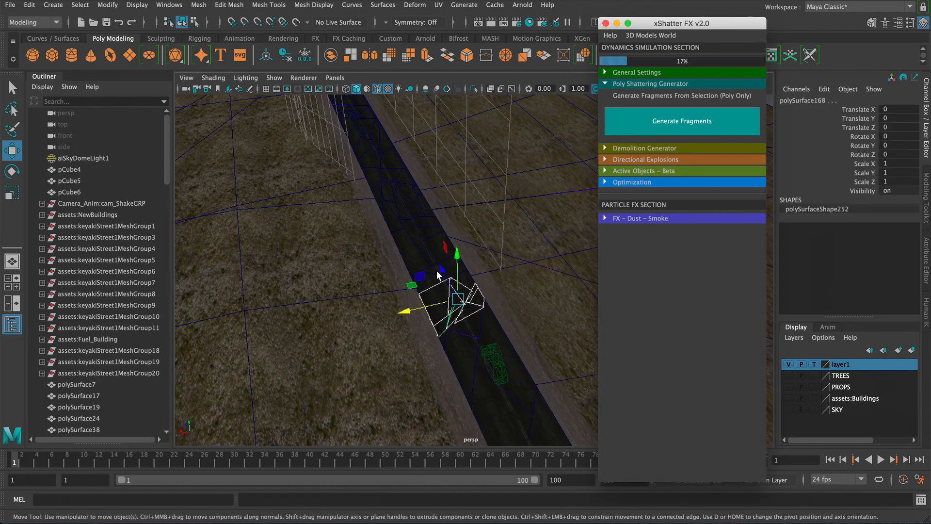
- Select another road fragment beside the car and generate fragments from it
{"action": "left_click", "coordinate": [403, 291]}
{"action": "left_click_drag", "start_coordinate": [403, 291], "coordinate": [430, 361], "text": "alt"}
{"action": "left_click", "coordinate": [396, 318]}
{"action": "left_click", "coordinate": [434, 375], "text": "shift"}
{"action": "middle_click_drag", "start_coordinate": [440, 367], "coordinate": [474, 318], "text": "alt"}
{"action": "scroll", "coordinate": [474, 317], "scroll_direction": "up", "scroll_amount": 2}
{"action": "scroll", "coordinate": [474, 318], "scroll_direction": "up", "scroll_amount": 1}
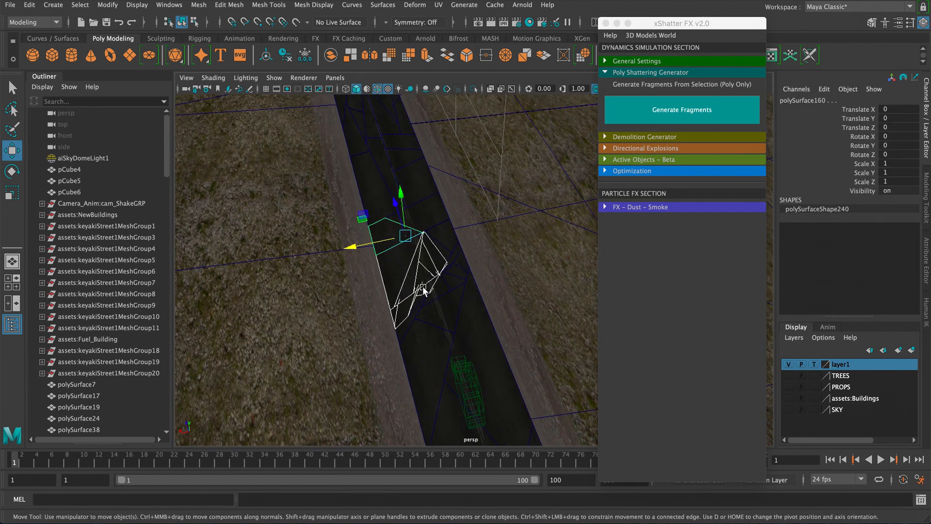
{"action": "left_click_drag", "start_coordinate": [355, 231], "coordinate": [343, 319], "text": "alt"}
{"action": "left_click", "coordinate": [636, 118]}
- Shatter the remaining road pieces further along the street with Generate Fragments
{"action": "scroll", "coordinate": [332, 208], "scroll_direction": "down", "scroll_amount": 8}
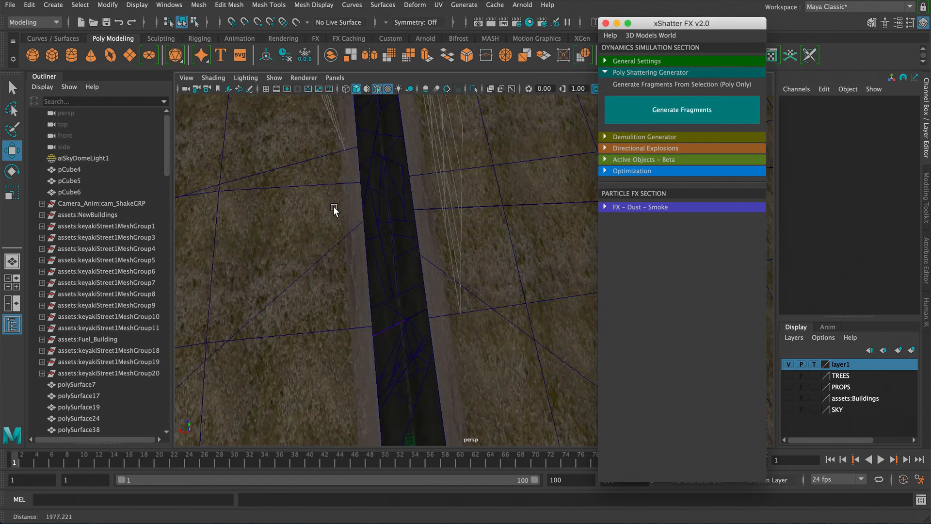
{"action": "left_click_drag", "start_coordinate": [333, 208], "coordinate": [367, 225], "text": "alt"}
{"action": "left_click", "coordinate": [367, 225]}
{"action": "left_click", "coordinate": [621, 116]}
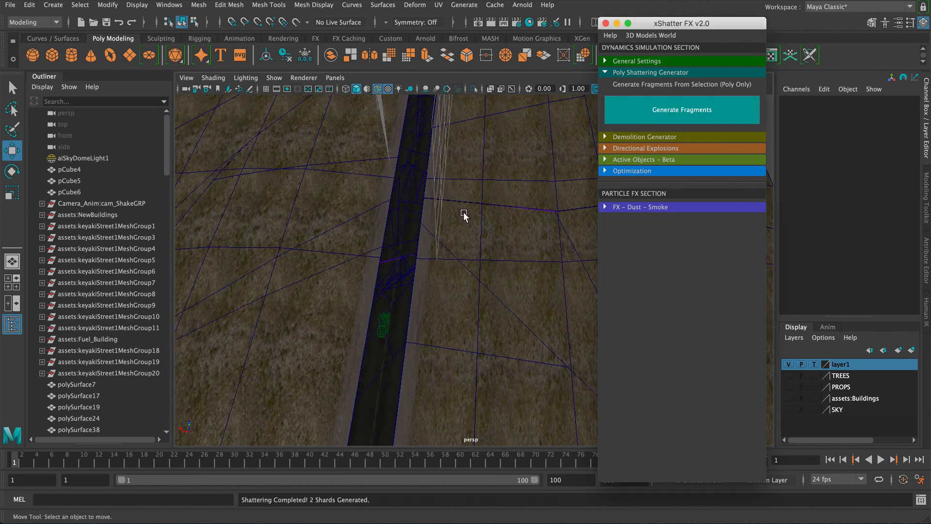
{"action": "left_click", "coordinate": [361, 221]}
{"action": "left_click", "coordinate": [615, 103]}
{"action": "left_click", "coordinate": [388, 216]}
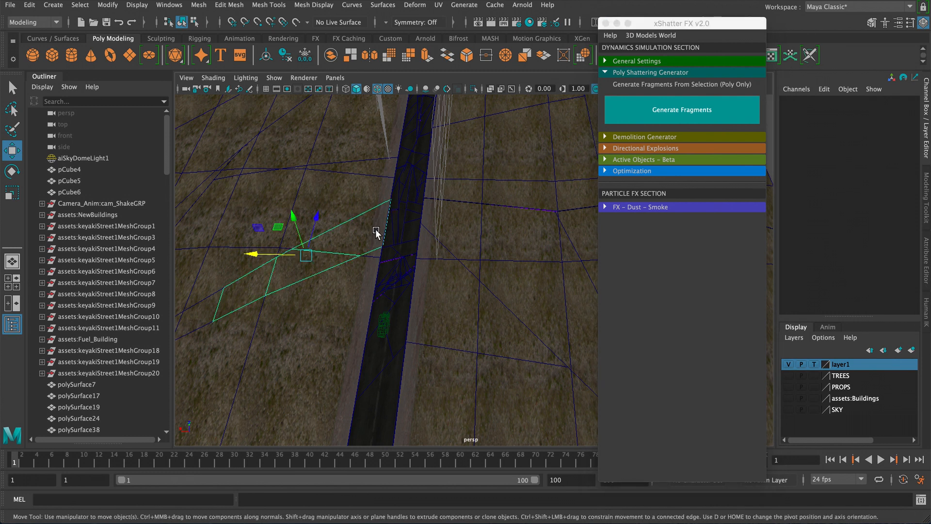
{"action": "left_click", "coordinate": [634, 116]}
{"action": "left_click", "coordinate": [363, 231]}
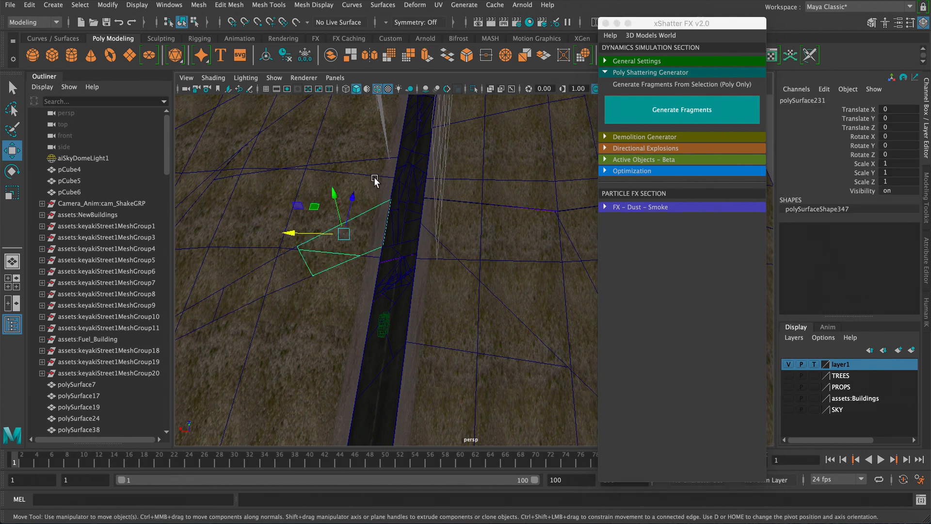
{"action": "left_click_drag", "start_coordinate": [375, 177], "coordinate": [404, 204], "text": "alt"}
{"action": "left_click", "coordinate": [653, 115]}
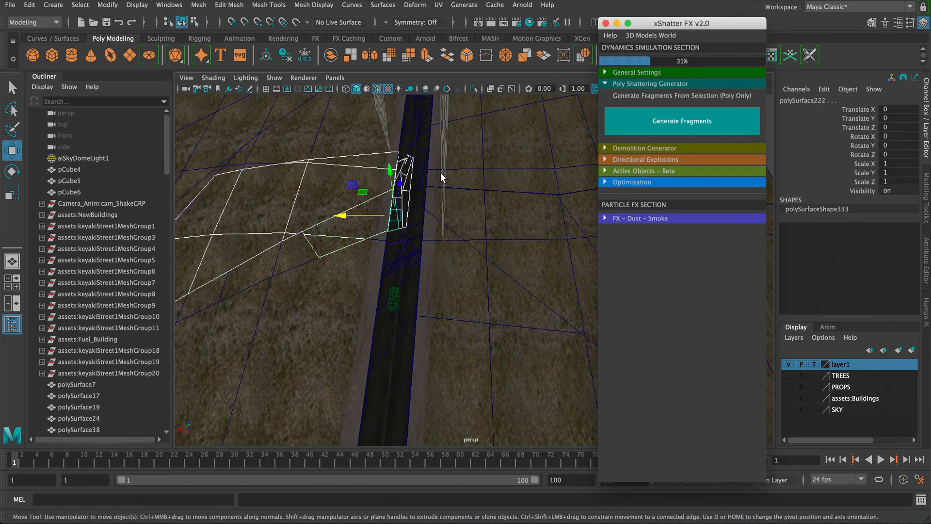
- Generate fragments from a road piece near the road's left edge, undoing and repeating the shatter once
{"action": "left_click_drag", "start_coordinate": [417, 166], "coordinate": [374, 236], "text": "alt"}
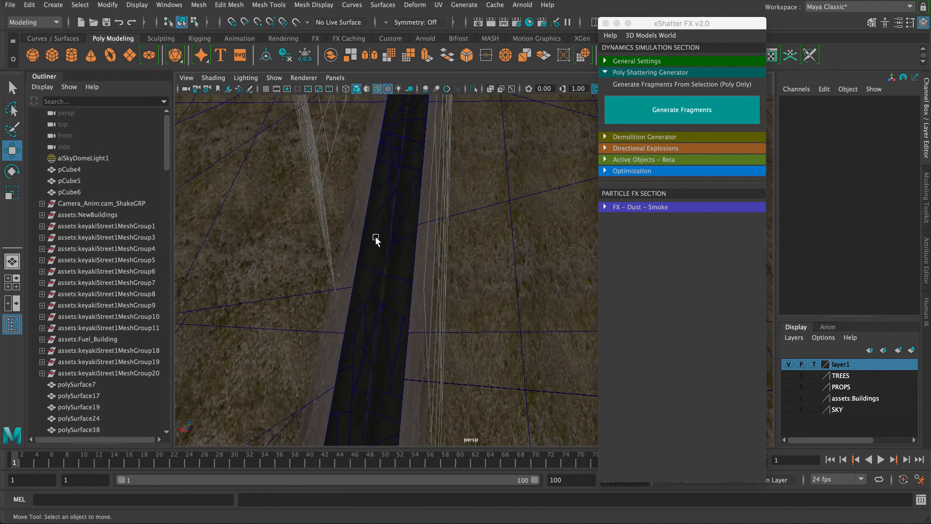
{"action": "left_click", "coordinate": [363, 242]}
{"action": "left_click", "coordinate": [609, 119]}
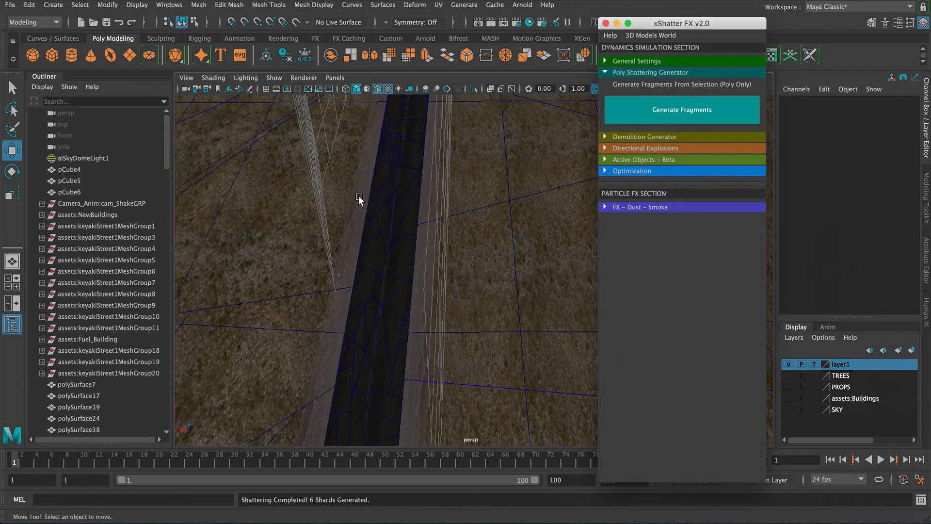
{"action": "key", "text": "ctrl+z"}
{"action": "left_click", "coordinate": [609, 114]}
- Select successive road pieces along the left edge and generate fragments from each
{"action": "left_click", "coordinate": [369, 210]}
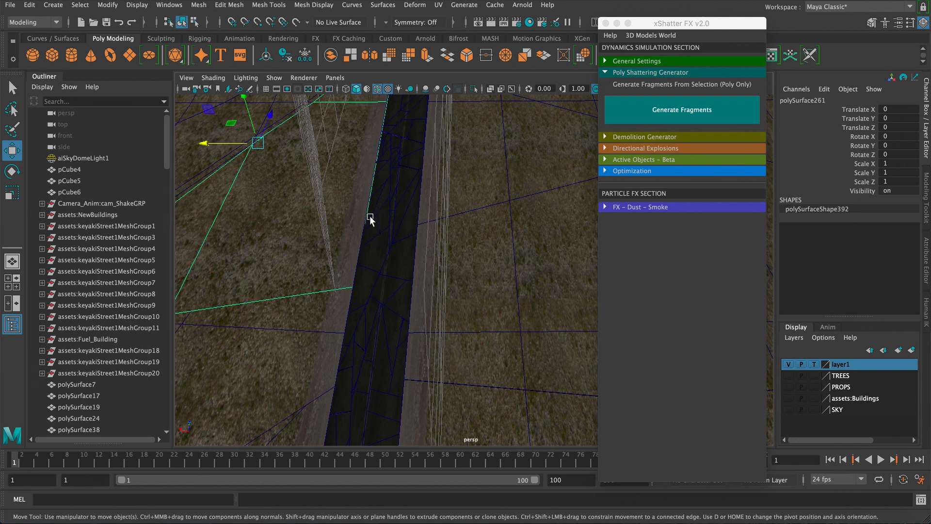
{"action": "left_click", "coordinate": [615, 102]}
{"action": "left_click", "coordinate": [384, 205]}
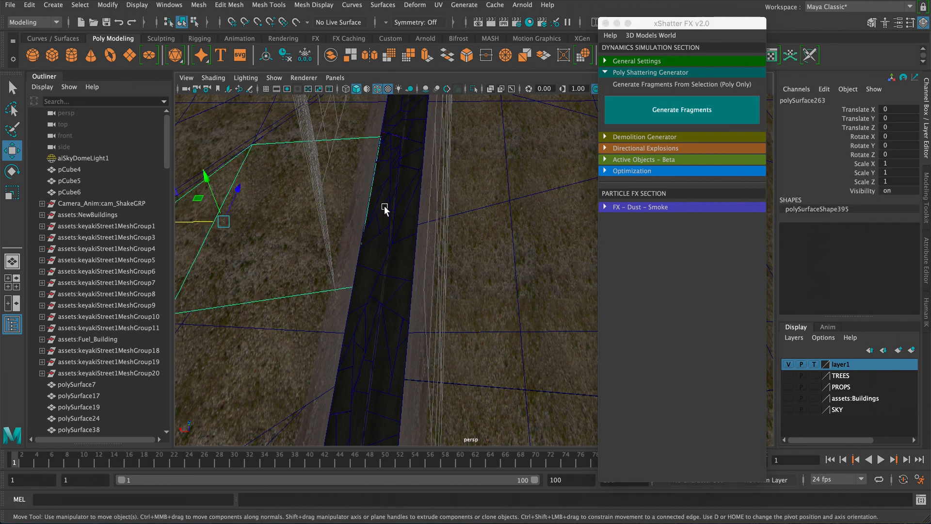
{"action": "left_click", "coordinate": [626, 113]}
{"action": "left_click", "coordinate": [365, 197]}
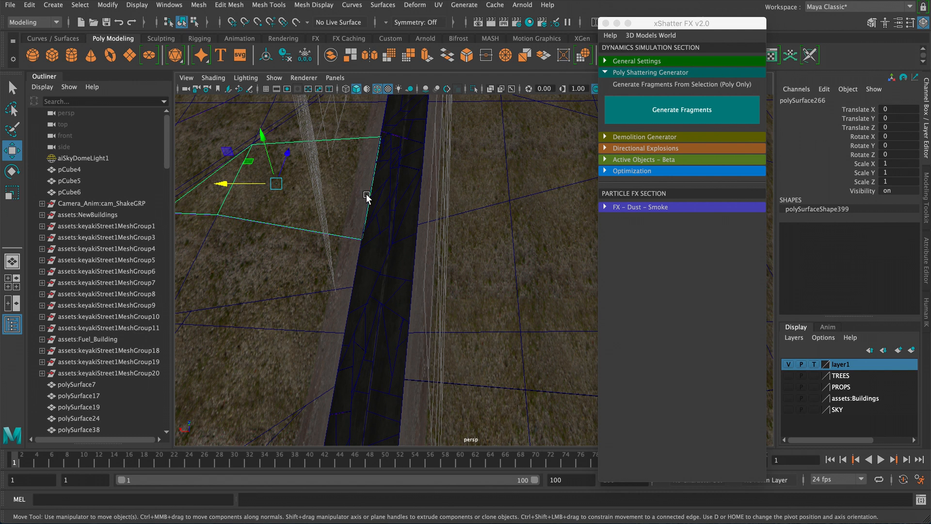
{"action": "left_click", "coordinate": [606, 113]}
- Continue shattering neighbouring road pieces one at a time with Generate Fragments
{"action": "left_click", "coordinate": [369, 193]}
{"action": "left_click", "coordinate": [632, 116]}
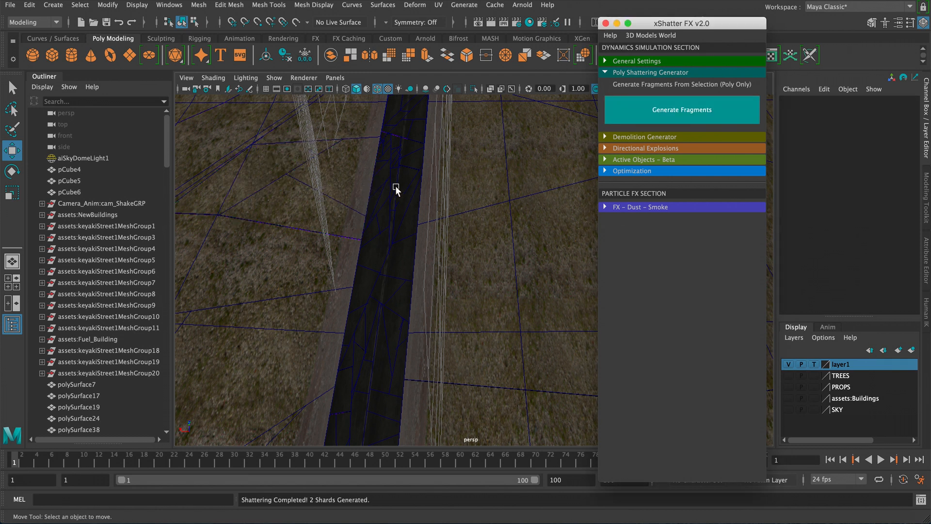
{"action": "left_click", "coordinate": [378, 224]}
{"action": "left_click", "coordinate": [638, 117]}
{"action": "left_click", "coordinate": [359, 191]}
{"action": "left_click", "coordinate": [607, 119]}
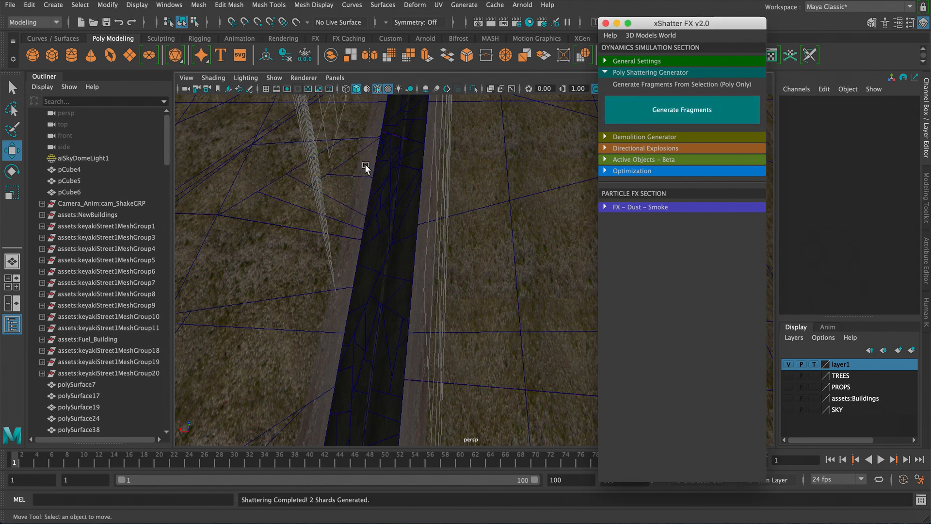
{"action": "left_click", "coordinate": [377, 174]}
{"action": "left_click", "coordinate": [640, 118]}
- Shatter more road pieces along the left edge further down the street
{"action": "right_click_drag", "start_coordinate": [351, 188], "coordinate": [396, 180], "text": "alt"}
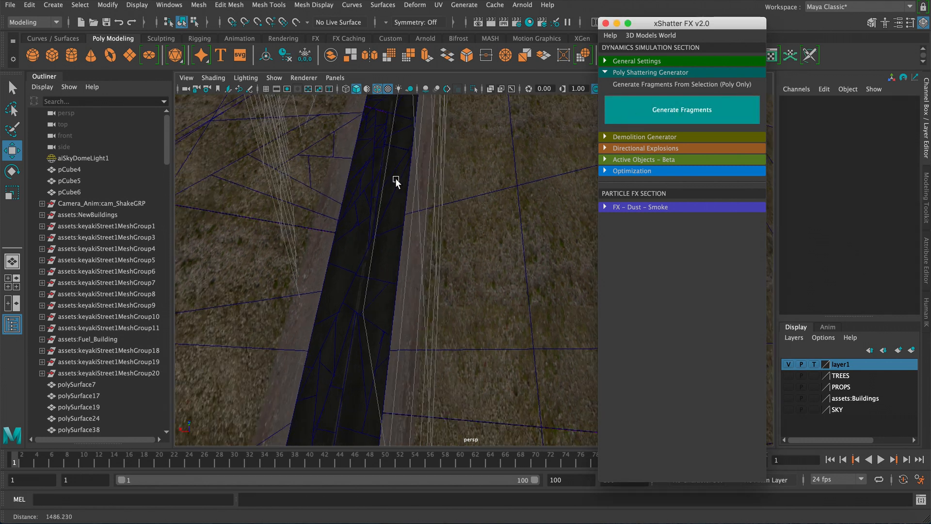
{"action": "middle_click_drag", "start_coordinate": [396, 180], "coordinate": [388, 236], "text": "alt"}
{"action": "right_click_drag", "start_coordinate": [388, 237], "coordinate": [359, 214], "text": "alt"}
{"action": "left_click_drag", "start_coordinate": [359, 213], "coordinate": [364, 244]}
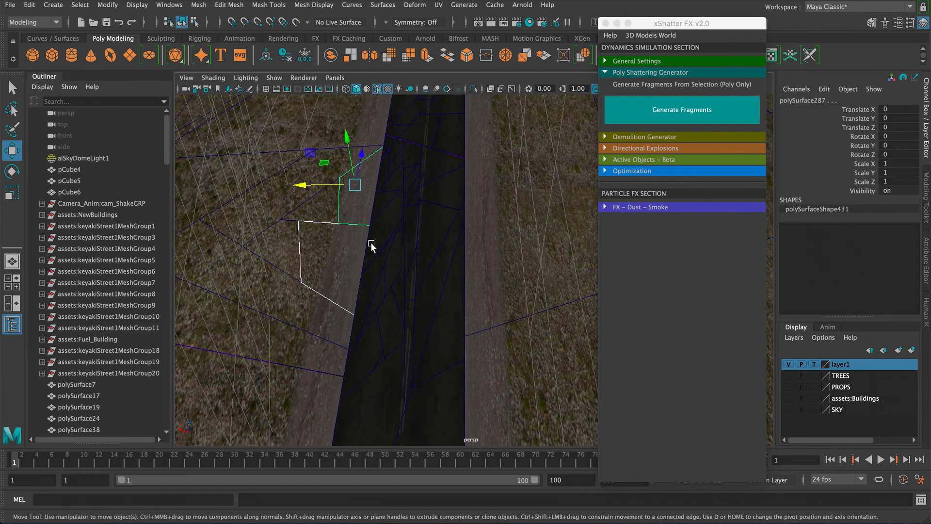
{"action": "left_click", "coordinate": [630, 118]}
{"action": "left_click", "coordinate": [378, 222]}
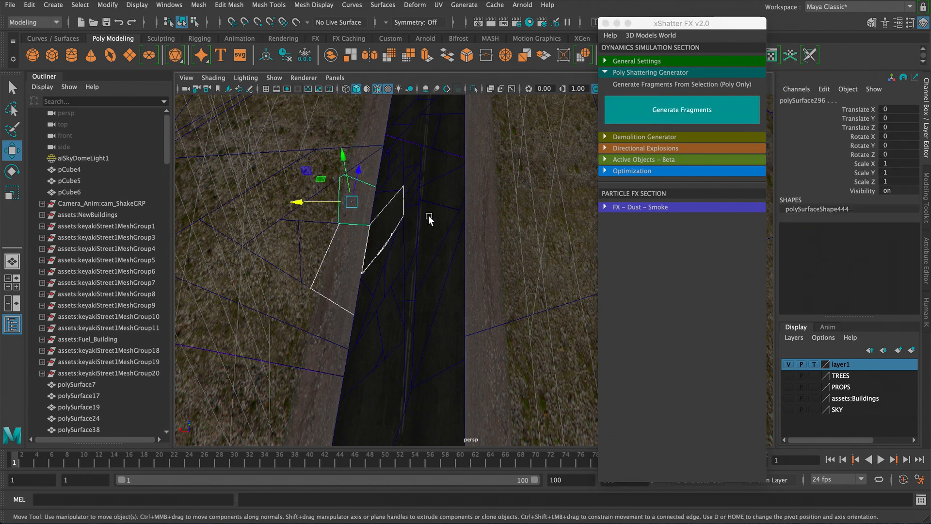
{"action": "left_click", "coordinate": [642, 112]}
{"action": "left_click_drag", "start_coordinate": [352, 208], "coordinate": [381, 238]}
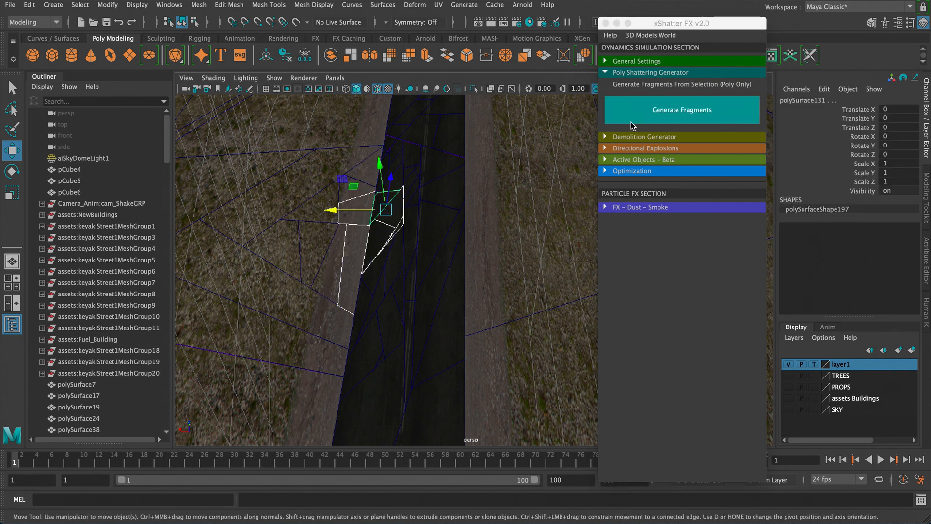
{"action": "left_click", "coordinate": [630, 113]}
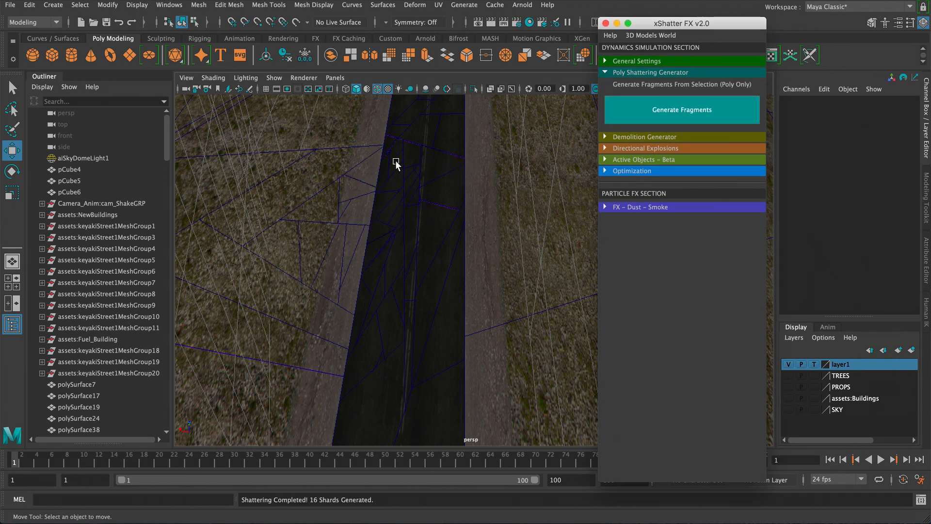
- Select pieces along the road's right edge and generate fragments from each
{"action": "left_click", "coordinate": [364, 254]}
{"action": "left_click", "coordinate": [682, 110]}
{"action": "left_click_drag", "start_coordinate": [456, 243], "coordinate": [490, 276]}
{"action": "left_click", "coordinate": [670, 118]}
{"action": "left_click_drag", "start_coordinate": [465, 233], "coordinate": [482, 243]}
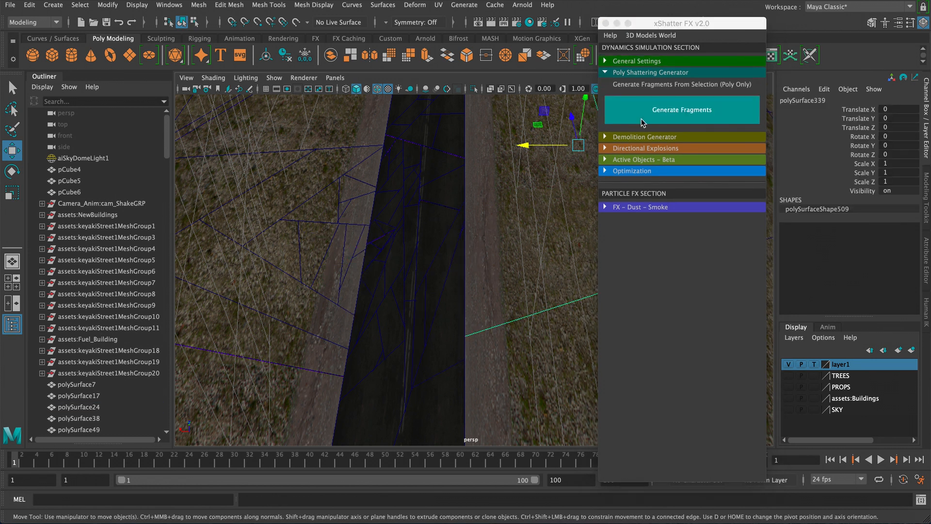
{"action": "left_click", "coordinate": [641, 119]}
{"action": "left_click_drag", "start_coordinate": [466, 206], "coordinate": [478, 217]}
{"action": "left_click", "coordinate": [670, 112]}
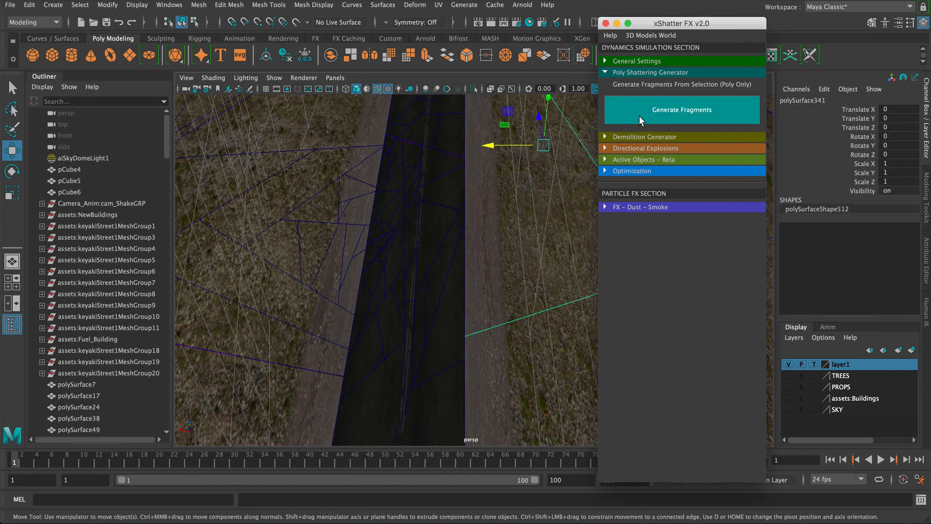
- Open the Hypershade and inspect the shatterShader material's properties
{"action": "left_click", "coordinate": [541, 23]}
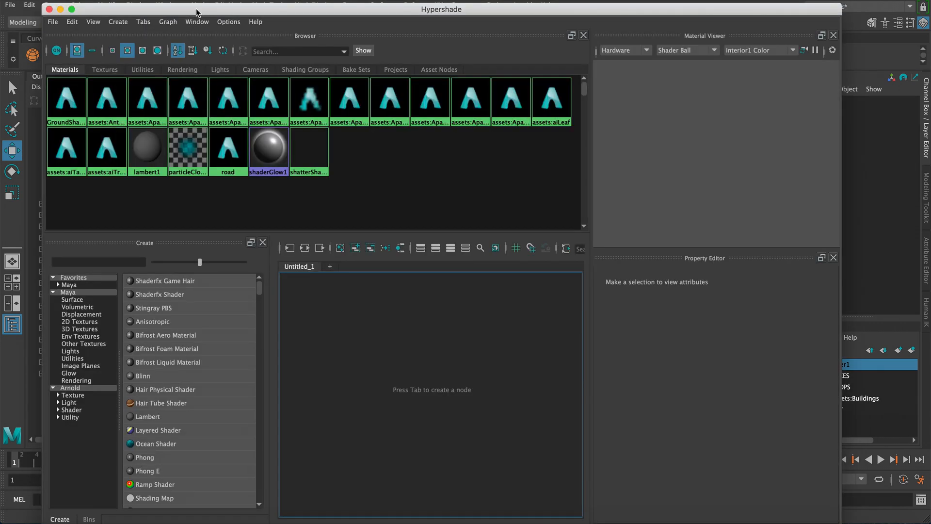
{"action": "left_click_drag", "start_coordinate": [201, 14], "coordinate": [500, 31]}
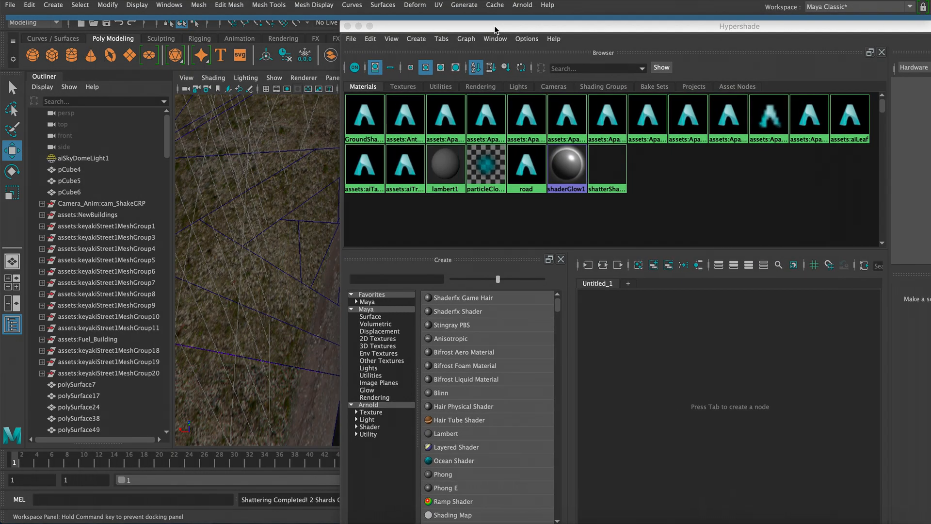
{"action": "left_click", "coordinate": [615, 173]}
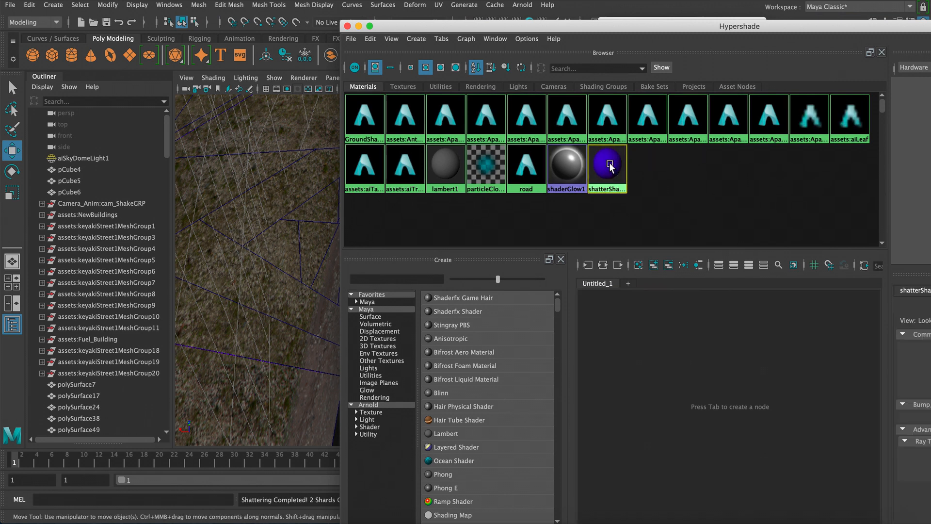
{"action": "left_click_drag", "start_coordinate": [649, 27], "coordinate": [411, 25]}
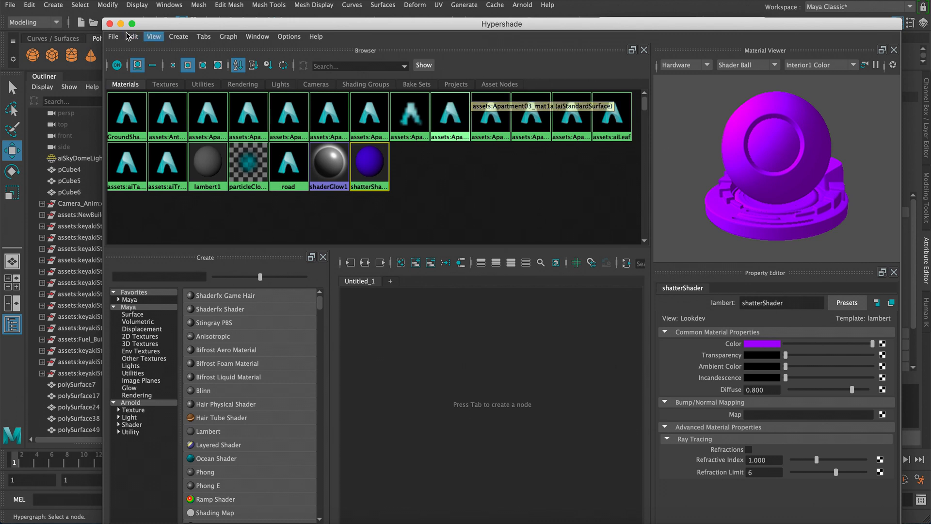
{"action": "left_click", "coordinate": [132, 24]}
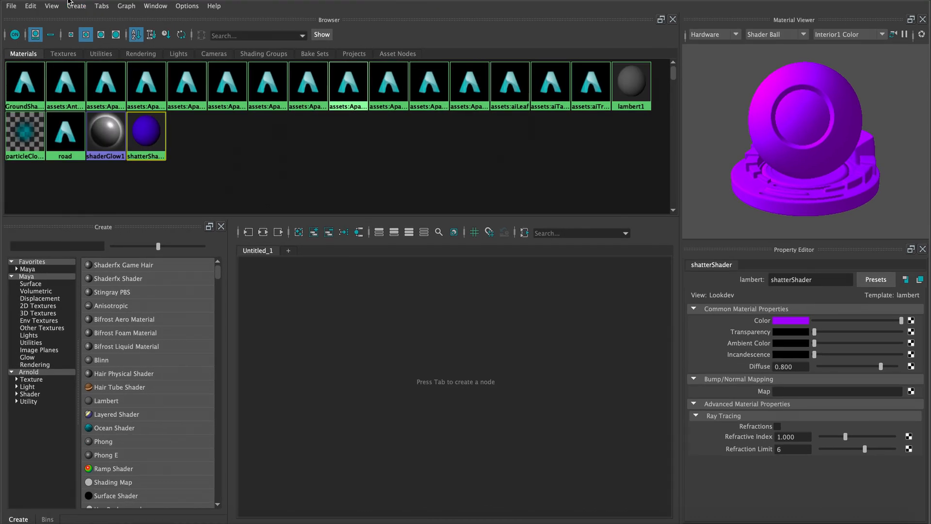
{"action": "left_click", "coordinate": [30, 0]}
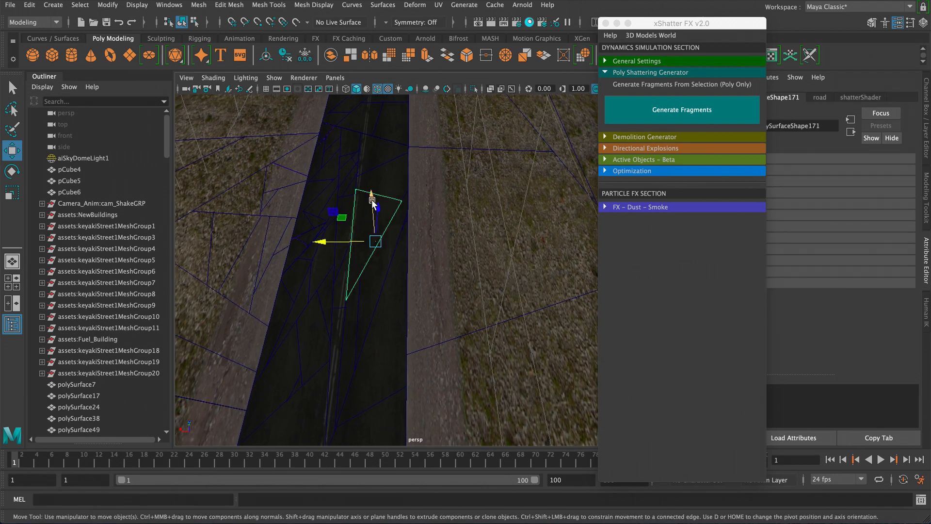
- Try lifting a shattered road fragment upward, undoing each move
{"action": "left_click_drag", "start_coordinate": [372, 200], "coordinate": [346, 145]}
{"action": "middle_click_drag", "start_coordinate": [346, 144], "coordinate": [386, 214], "text": "alt"}
{"action": "right_click_drag", "start_coordinate": [387, 214], "coordinate": [429, 267], "text": "alt"}
{"action": "left_click_drag", "start_coordinate": [430, 267], "coordinate": [479, 275], "text": "alt"}
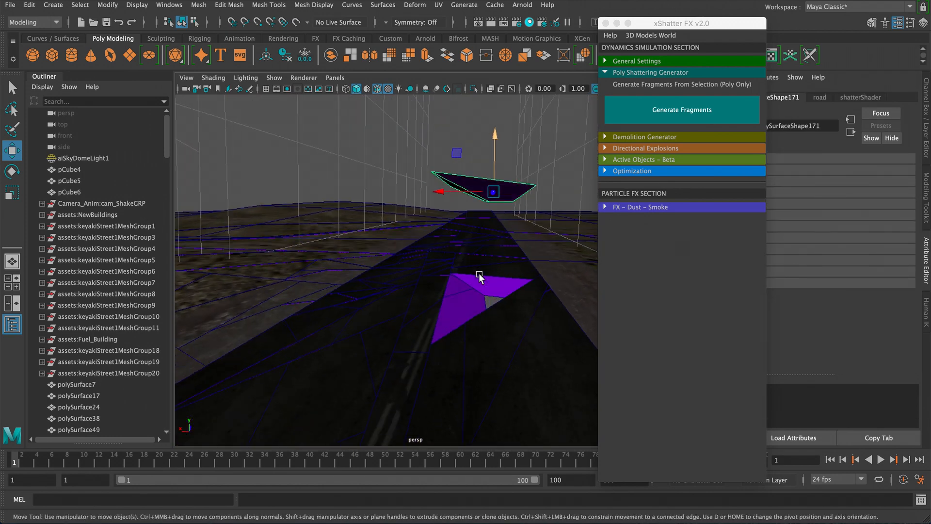
{"action": "key", "text": "ctrl+z"}
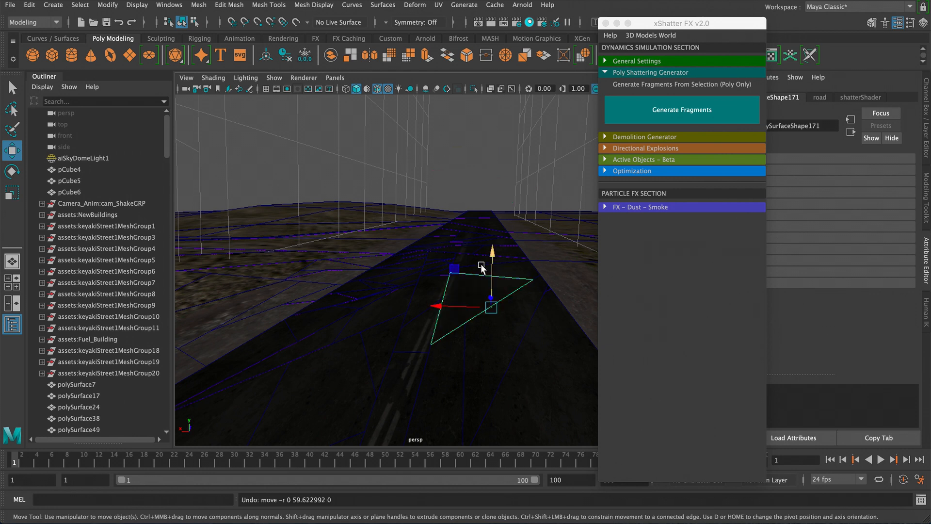
{"action": "left_click_drag", "start_coordinate": [484, 267], "coordinate": [490, 181]}
{"action": "key", "text": "ctrl+z"}
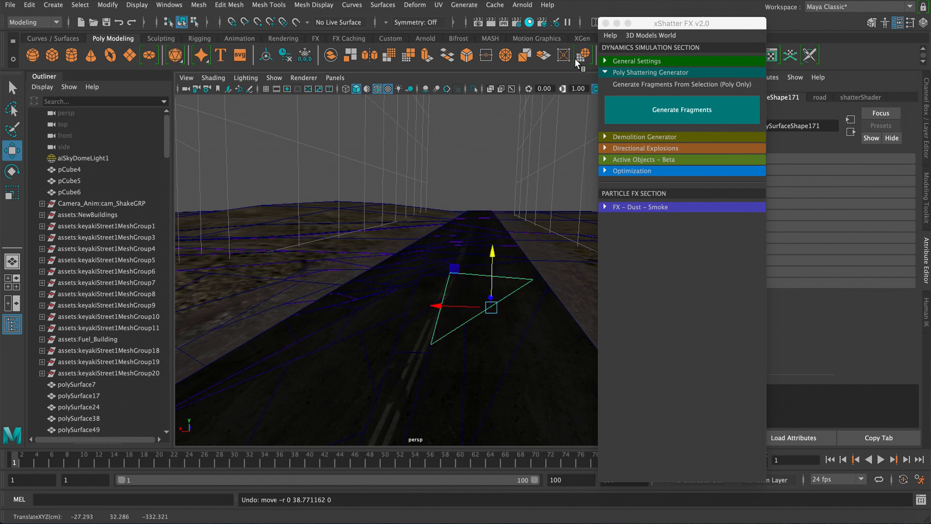
- Set the shatterShader colour to red
{"action": "left_click", "coordinate": [530, 22]}
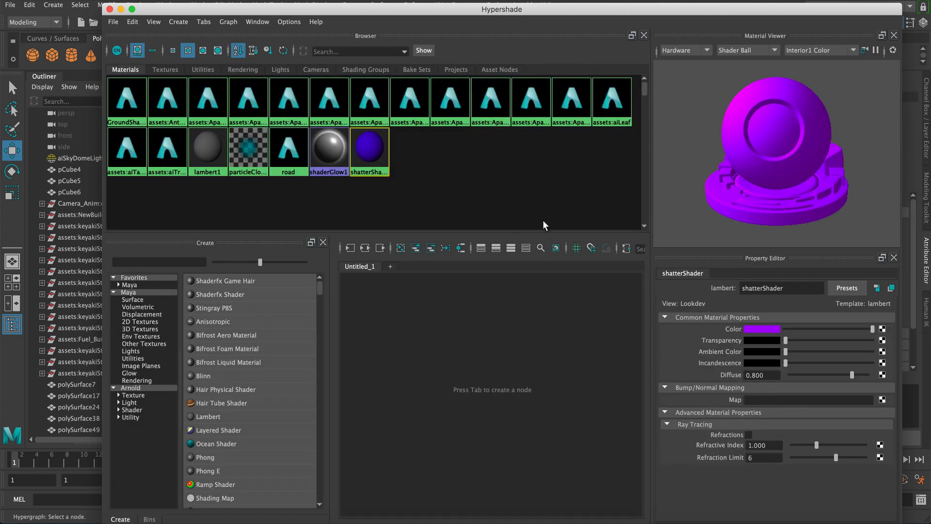
{"action": "left_click", "coordinate": [765, 330]}
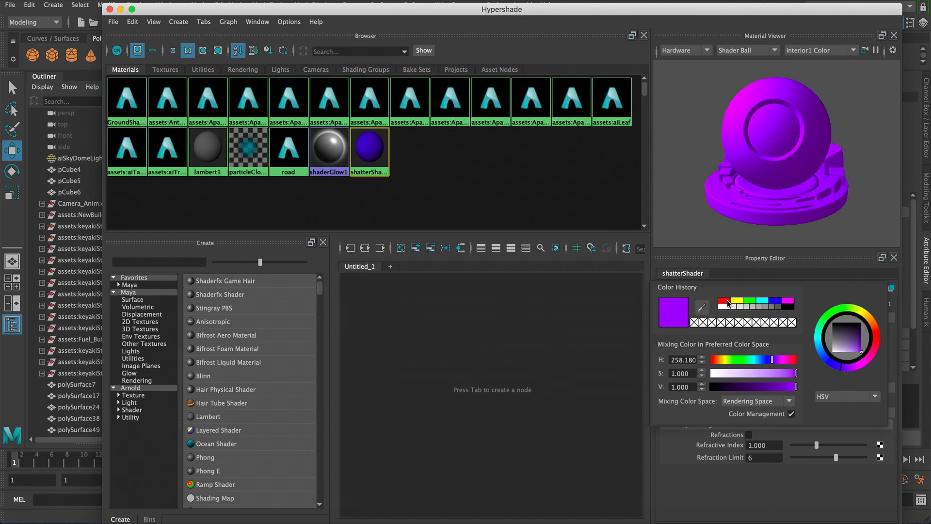
{"action": "left_click", "coordinate": [110, 9]}
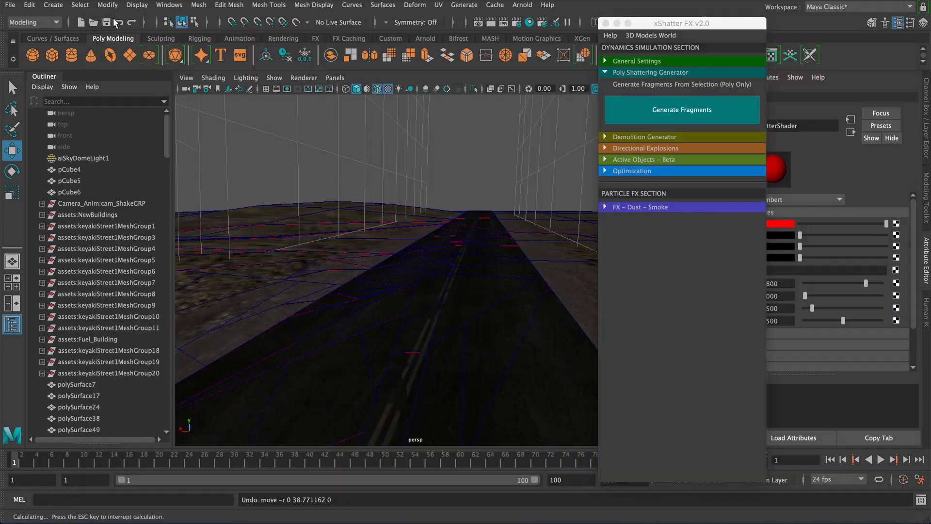
- Set the shatterShader colour to magenta from the colour history
{"action": "left_click", "coordinate": [418, 254]}
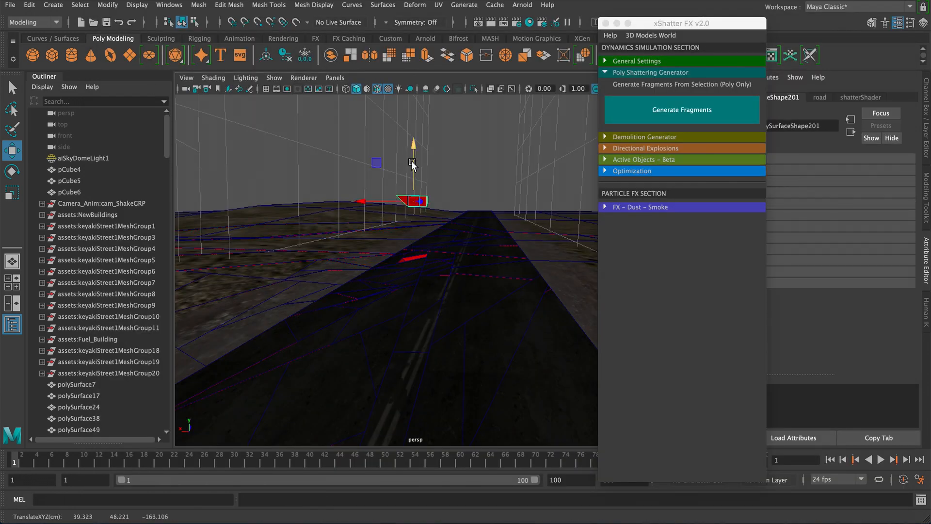
{"action": "left_click_drag", "start_coordinate": [433, 213], "coordinate": [481, 160], "text": "alt"}
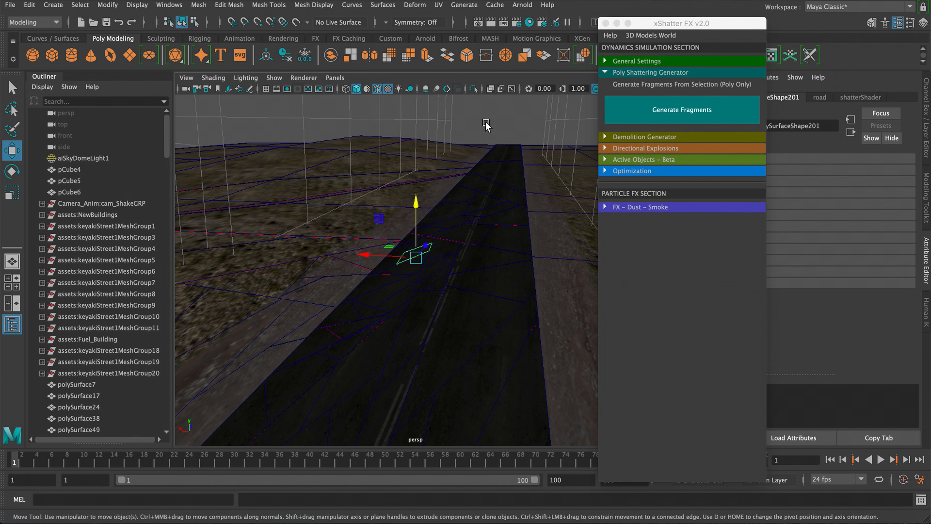
{"action": "left_click", "coordinate": [529, 23]}
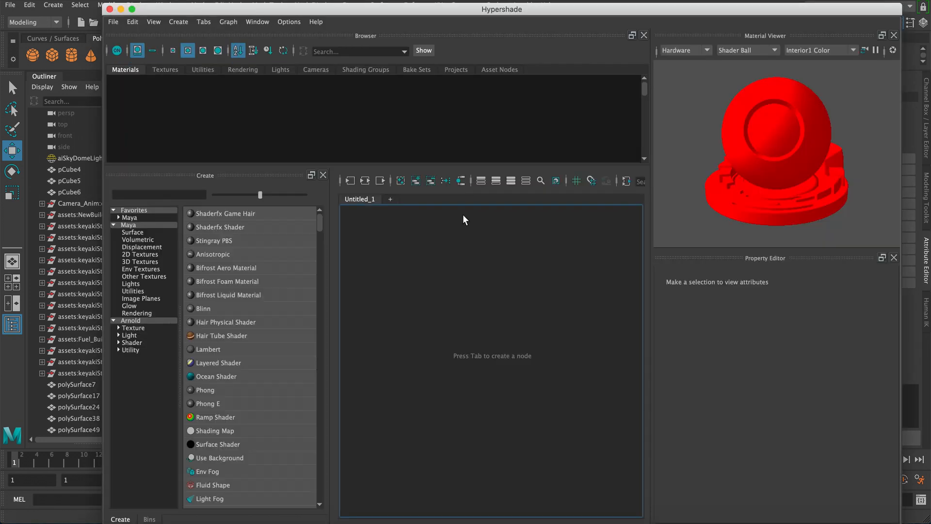
{"action": "left_click", "coordinate": [369, 148]}
{"action": "left_click", "coordinate": [766, 329]}
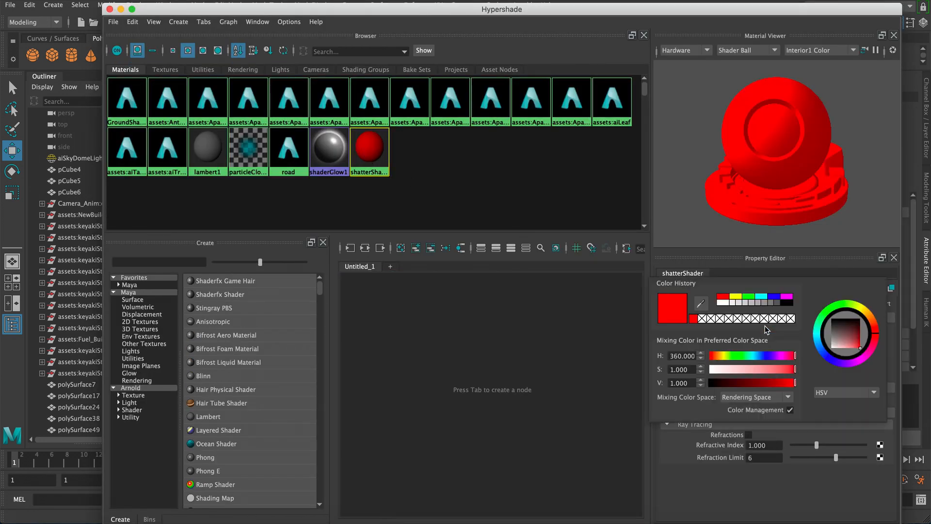
{"action": "left_click", "coordinate": [786, 296]}
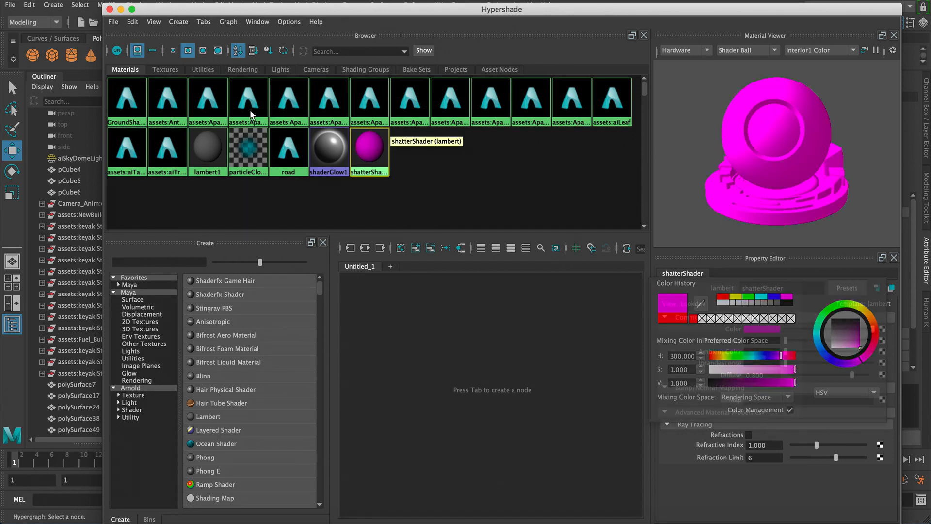
{"action": "left_click", "coordinate": [110, 9]}
- Shatter more road pieces near the road's left edge with Generate Fragments
{"action": "left_click_drag", "start_coordinate": [423, 191], "coordinate": [420, 227], "text": "alt"}
{"action": "left_click", "coordinate": [418, 192]}
{"action": "left_click", "coordinate": [633, 119]}
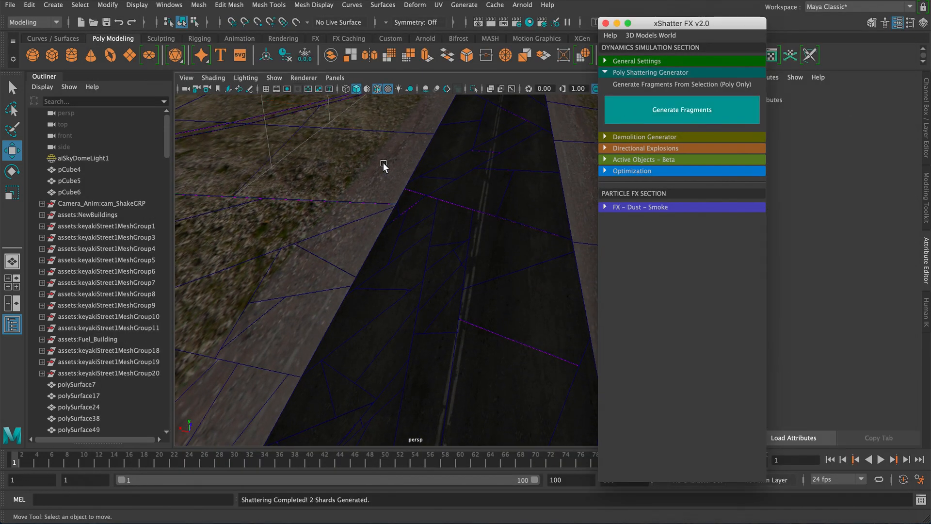
{"action": "middle_click_drag", "start_coordinate": [382, 162], "coordinate": [399, 251], "text": "alt"}
{"action": "left_click", "coordinate": [400, 251]}
{"action": "left_click", "coordinate": [629, 111]}
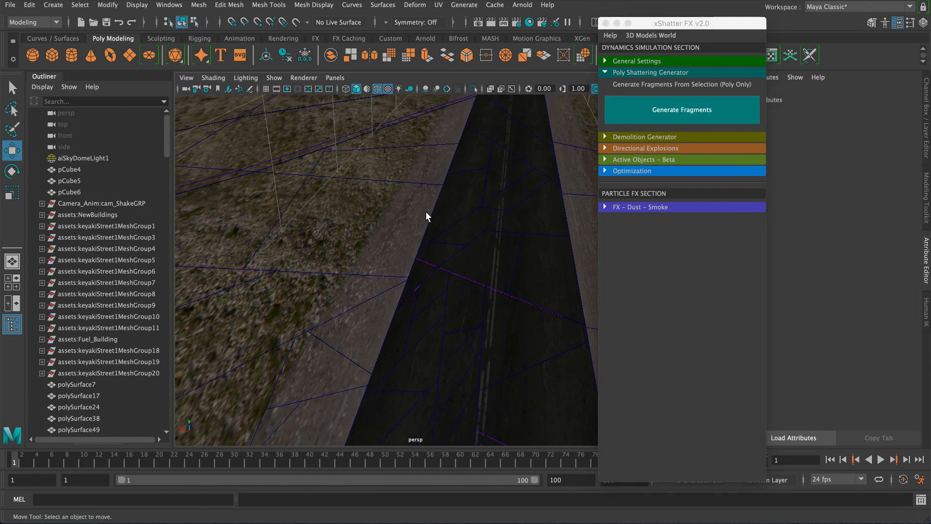
- Shatter several more grass pieces beside the road, one at a time, with Generate Fragments
{"action": "left_click", "coordinate": [426, 211]}
{"action": "left_click", "coordinate": [630, 111]}
{"action": "left_click", "coordinate": [453, 216]}
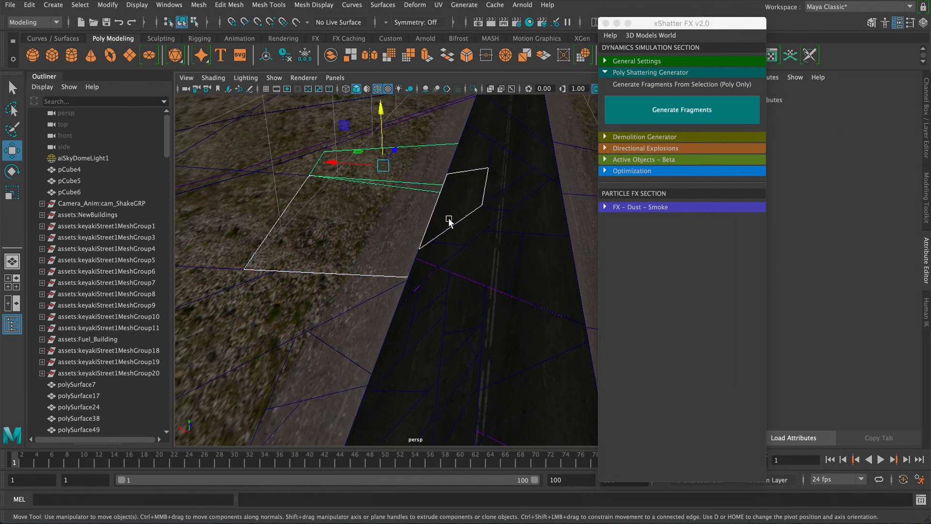
{"action": "left_click", "coordinate": [631, 110]}
{"action": "left_click", "coordinate": [473, 203]}
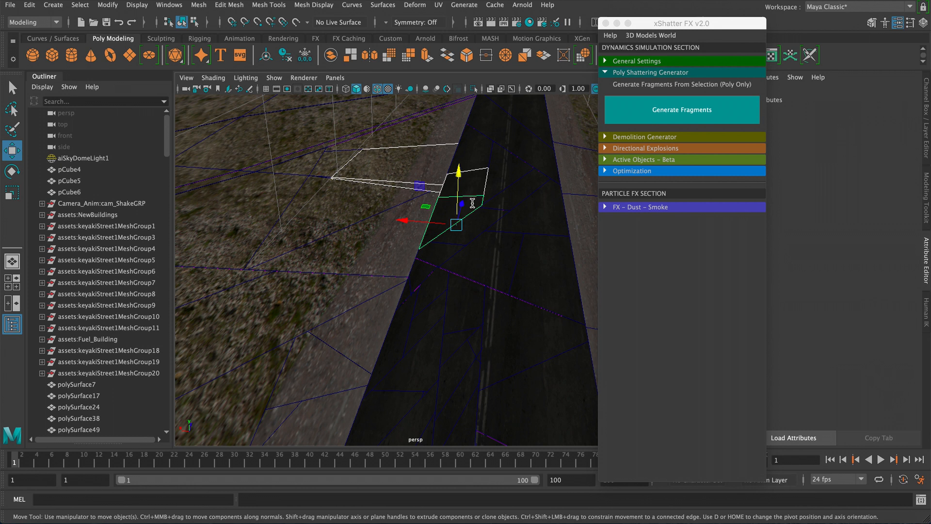
{"action": "left_click", "coordinate": [657, 111]}
{"action": "right_click_drag", "start_coordinate": [517, 201], "coordinate": [407, 184], "text": "alt"}
{"action": "middle_click_drag", "start_coordinate": [407, 185], "coordinate": [381, 244], "text": "alt"}
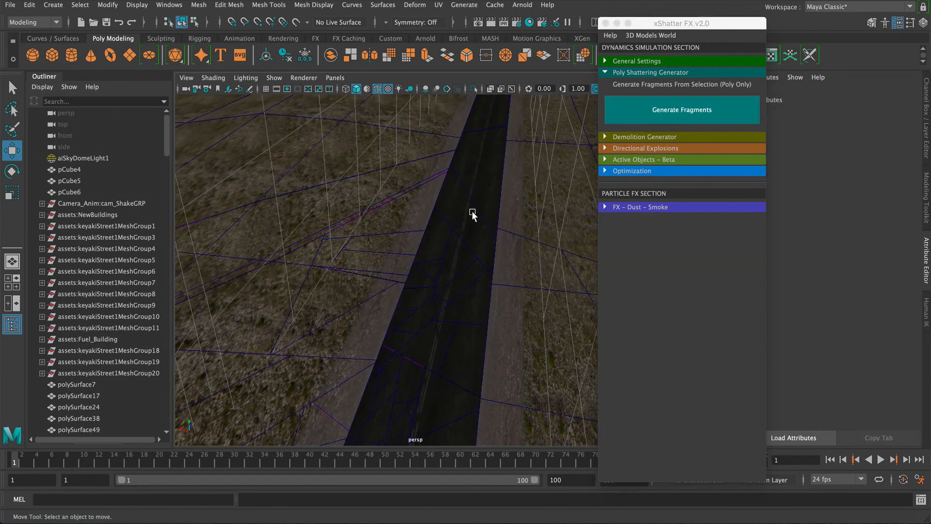
{"action": "left_click", "coordinate": [499, 214]}
{"action": "left_click", "coordinate": [681, 110]}
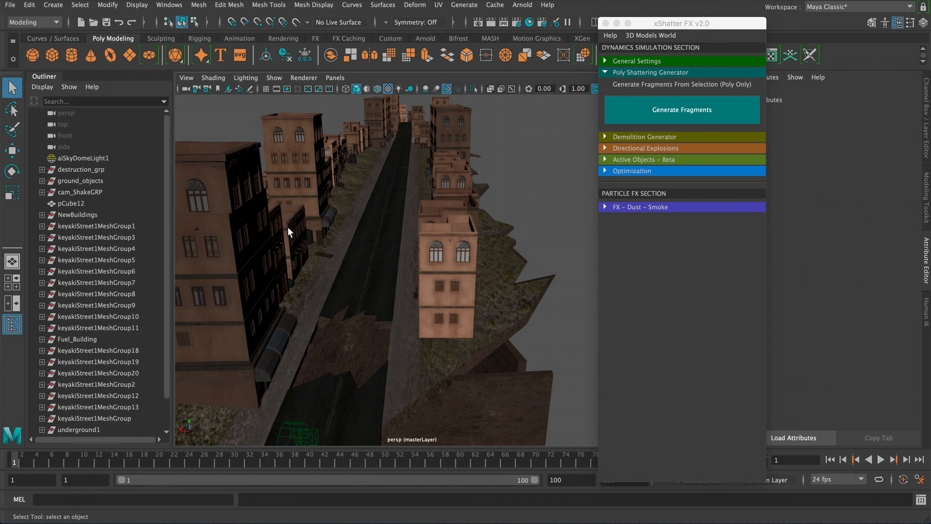
- Select destruction_grp and inspect the shattered street from several angles
{"action": "left_click_drag", "start_coordinate": [287, 227], "coordinate": [382, 331], "text": "alt"}
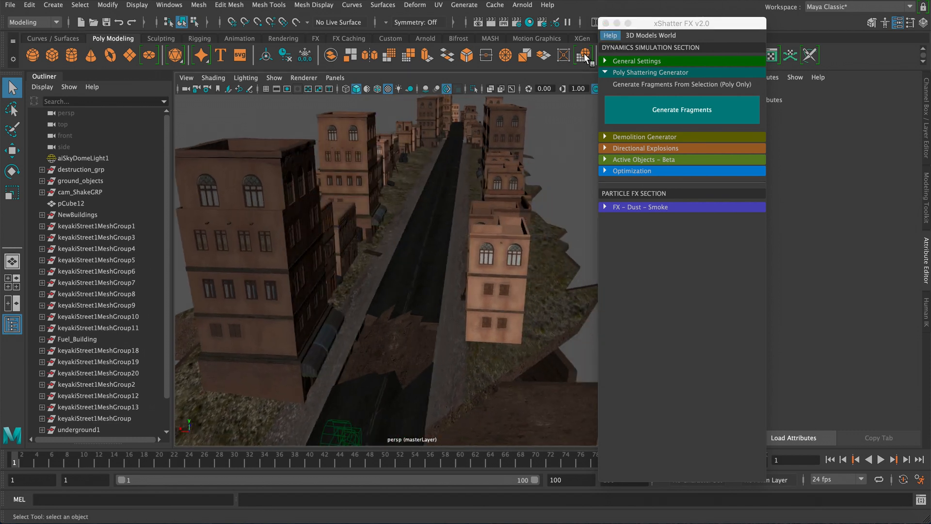
{"action": "left_click", "coordinate": [42, 170]}
{"action": "left_click", "coordinate": [42, 170]}
{"action": "left_click", "coordinate": [76, 172]}
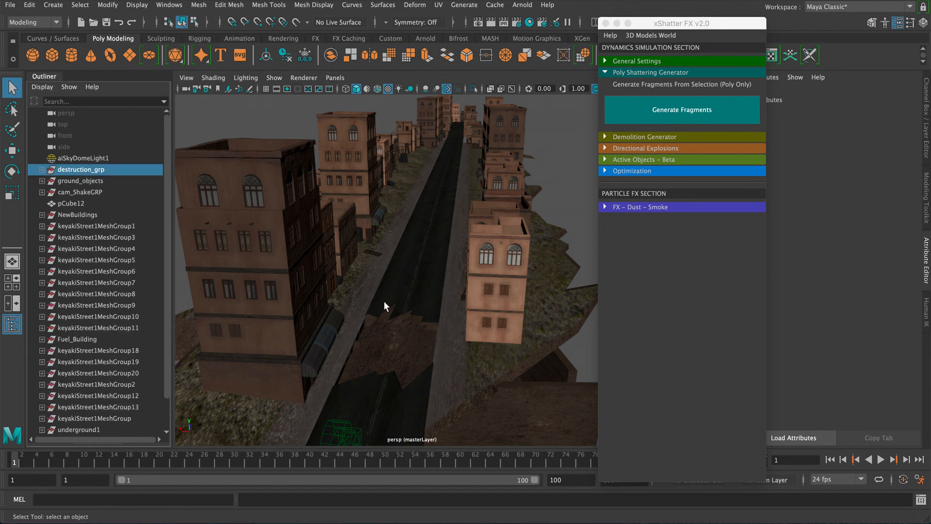
{"action": "left_click_drag", "start_coordinate": [414, 263], "coordinate": [514, 273], "text": "alt"}
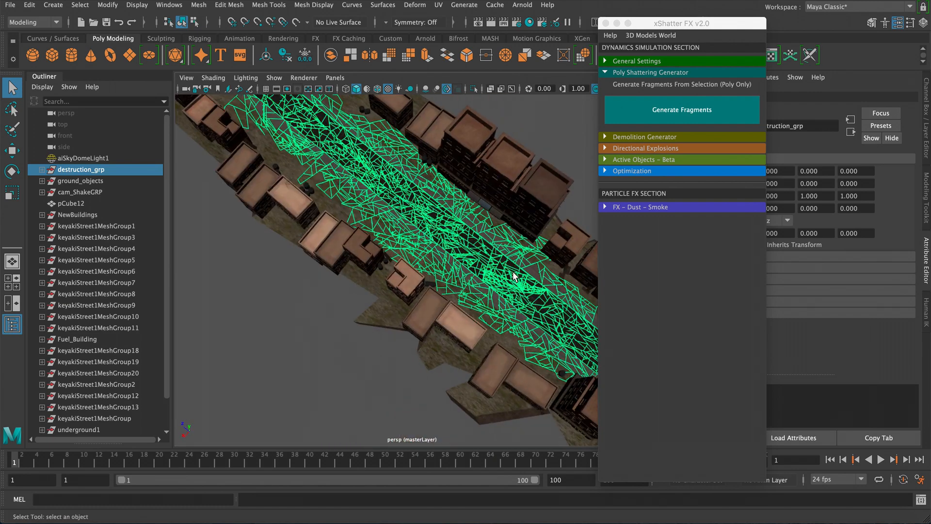
{"action": "middle_click_drag", "start_coordinate": [514, 277], "coordinate": [357, 252], "text": "alt"}
{"action": "right_click_drag", "start_coordinate": [357, 252], "coordinate": [401, 320], "text": "alt"}
{"action": "left_click_drag", "start_coordinate": [401, 320], "coordinate": [386, 276], "text": "alt"}
{"action": "middle_click_drag", "start_coordinate": [387, 276], "coordinate": [496, 259], "text": "alt"}
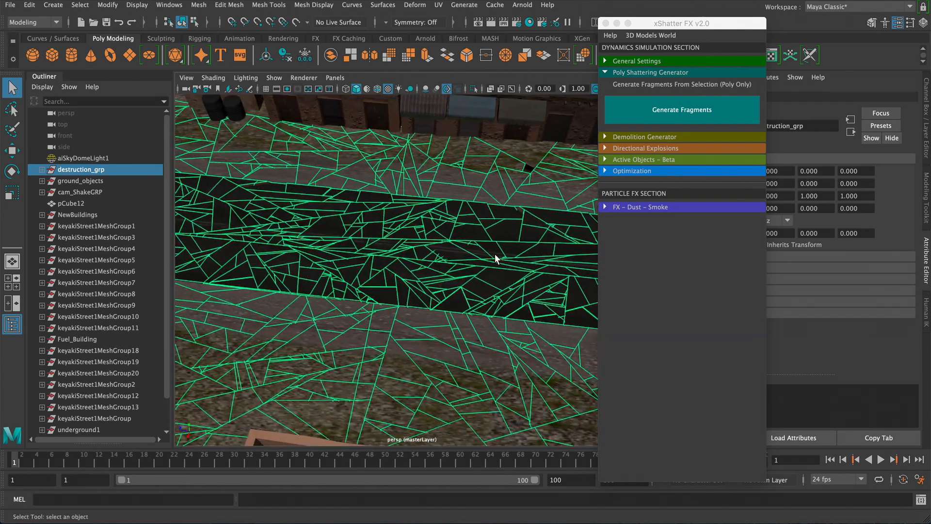
{"action": "right_click_drag", "start_coordinate": [495, 259], "coordinate": [286, 217], "text": "alt"}
{"action": "left_click_drag", "start_coordinate": [286, 217], "coordinate": [396, 232], "text": "alt"}
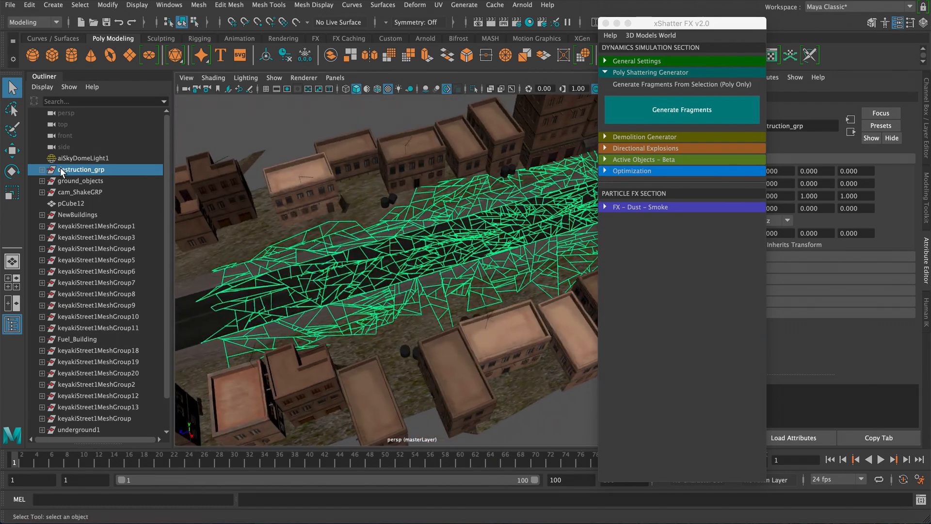
- Browse the fragment list inside destruction_grp, then collapse and reselect the group
{"action": "left_click", "coordinate": [42, 170]}
{"action": "scroll", "coordinate": [115, 217], "scroll_direction": "down", "scroll_amount": 16}
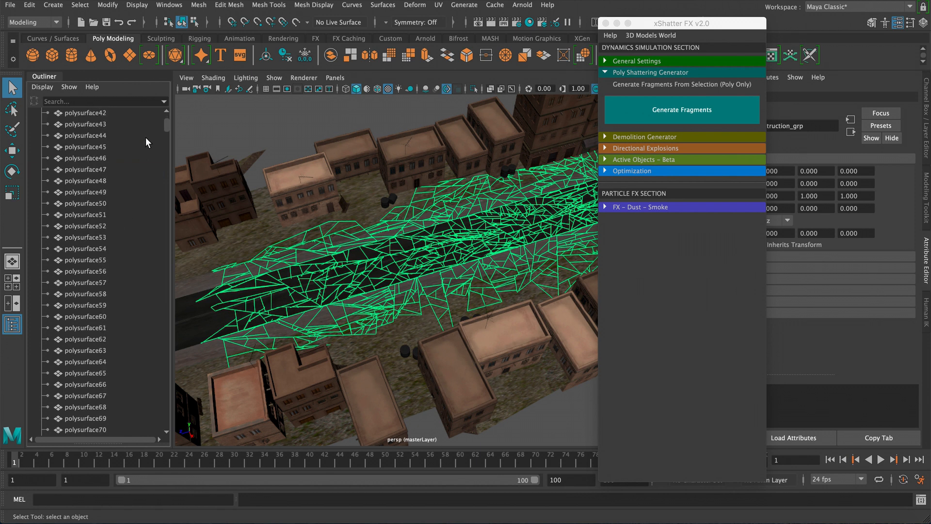
{"action": "left_click_drag", "start_coordinate": [167, 126], "coordinate": [160, 350]}
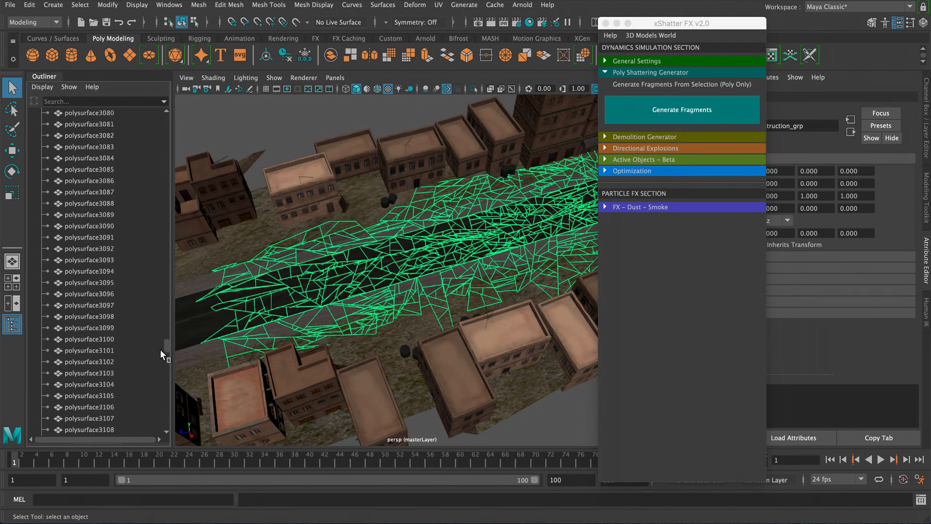
{"action": "left_click_drag", "start_coordinate": [157, 412], "coordinate": [158, 426]}
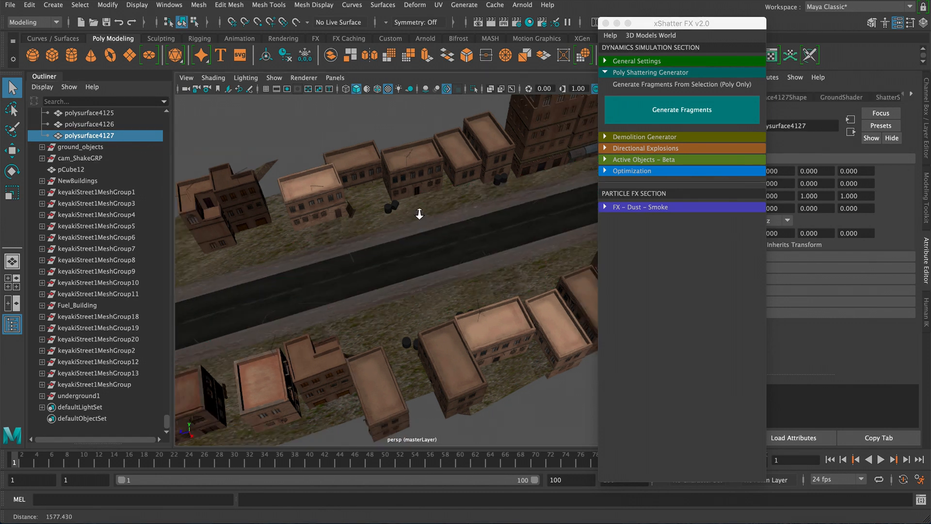
{"action": "left_click_drag", "start_coordinate": [420, 210], "coordinate": [246, 192], "text": "alt"}
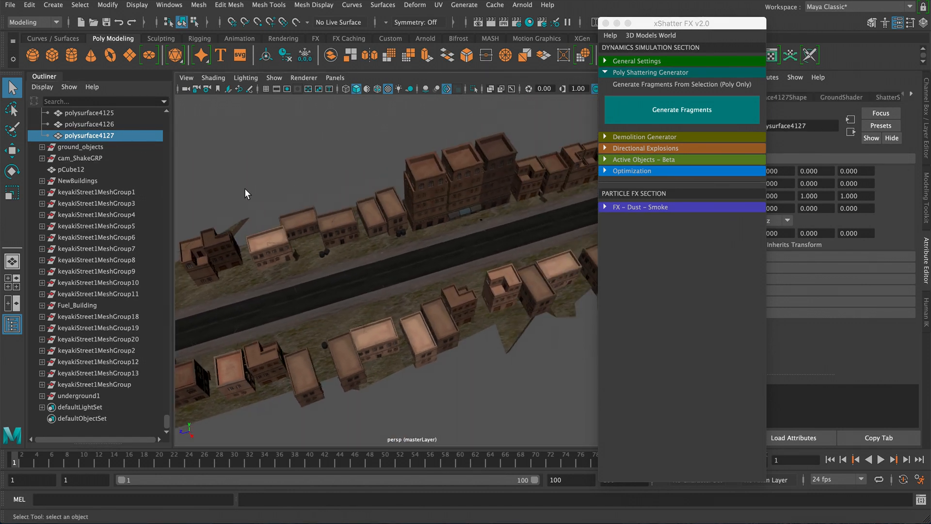
{"action": "scroll", "coordinate": [119, 166], "scroll_direction": "up", "scroll_amount": 15}
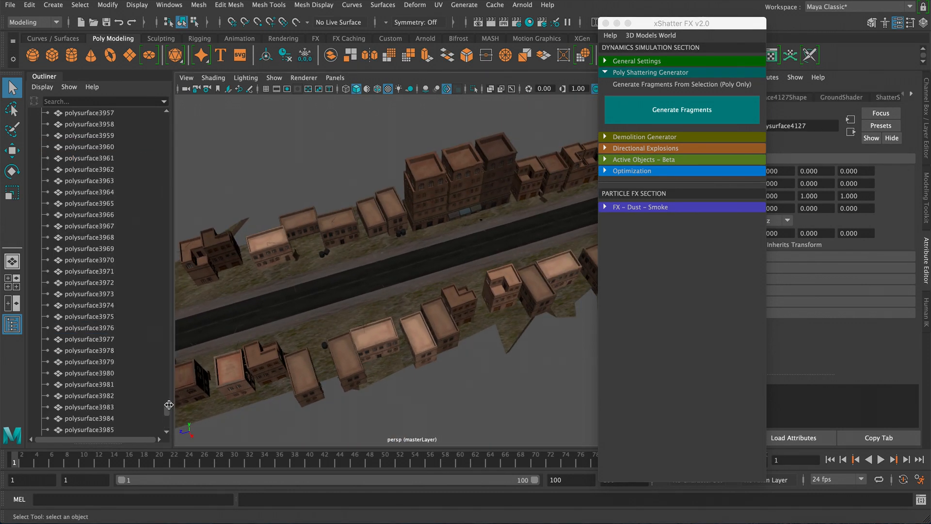
{"action": "left_click_drag", "start_coordinate": [169, 405], "coordinate": [188, 120]}
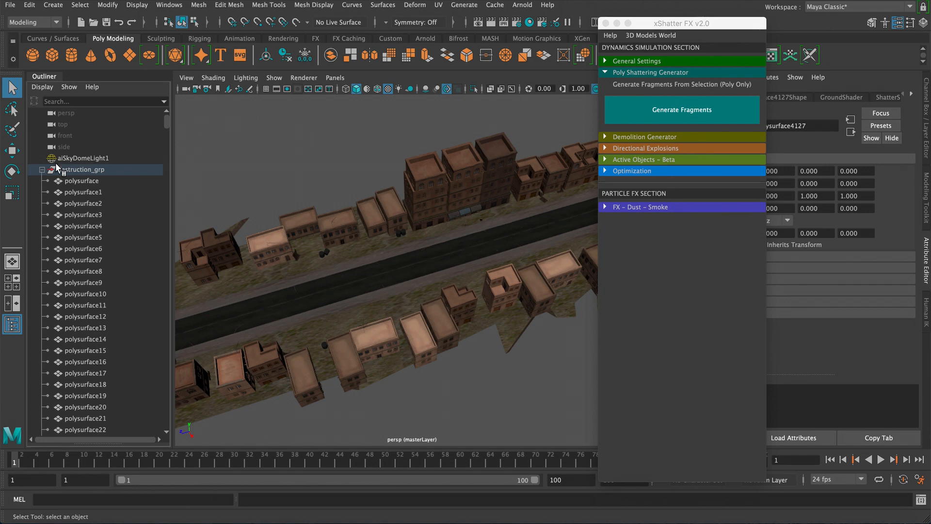
{"action": "left_click", "coordinate": [41, 169]}
{"action": "left_click", "coordinate": [77, 172]}
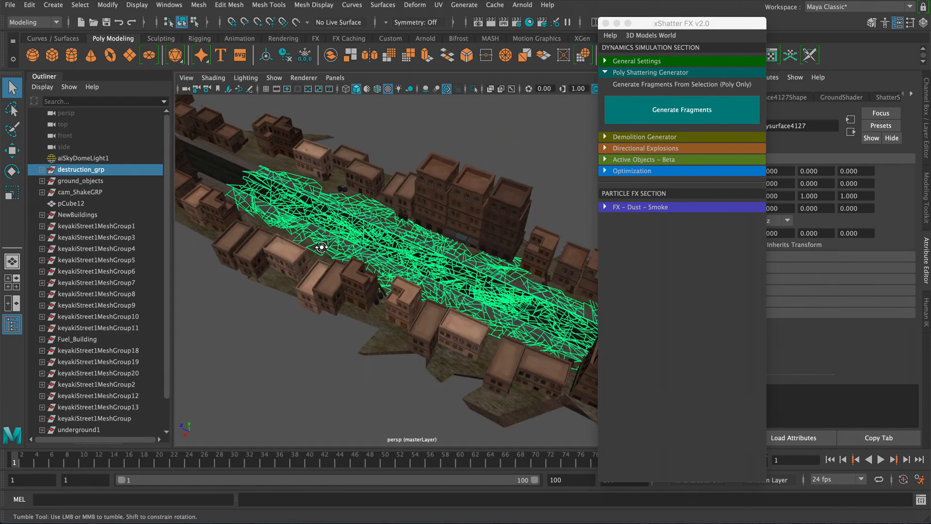
- Examine the shattered road fragments from above and along the street
{"action": "left_click_drag", "start_coordinate": [380, 249], "coordinate": [334, 228], "text": "alt"}
{"action": "right_click_drag", "start_coordinate": [334, 228], "coordinate": [315, 219], "text": "alt"}
{"action": "middle_click_drag", "start_coordinate": [315, 220], "coordinate": [332, 199], "text": "alt"}
{"action": "right_click_drag", "start_coordinate": [331, 198], "coordinate": [395, 273], "text": "alt"}
{"action": "left_click_drag", "start_coordinate": [320, 245], "coordinate": [321, 246], "text": "alt"}
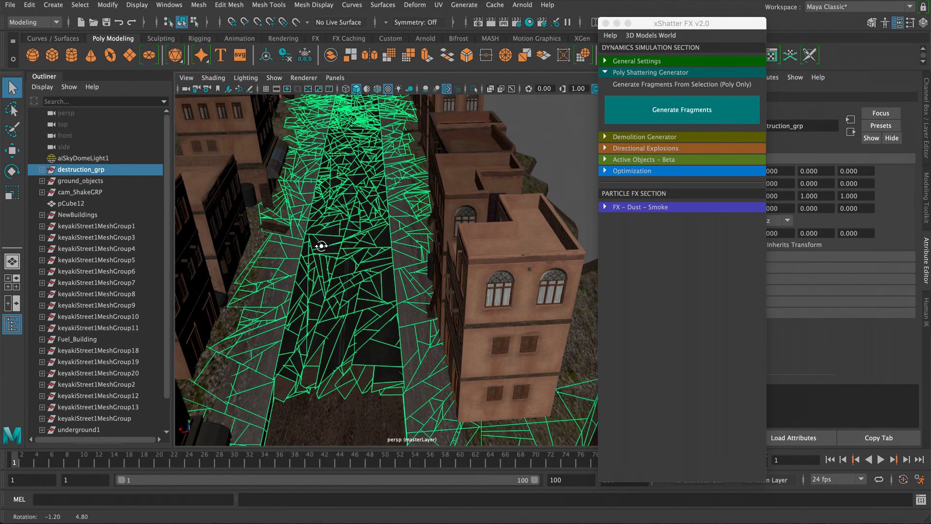
{"action": "right_click_drag", "start_coordinate": [365, 269], "coordinate": [338, 255], "text": "alt"}
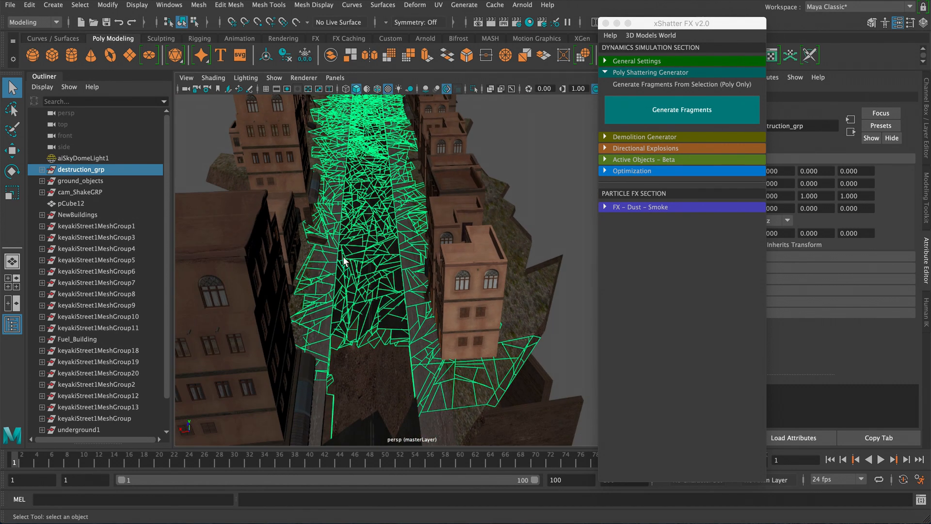
{"action": "left_click_drag", "start_coordinate": [394, 280], "coordinate": [366, 285], "text": "alt"}
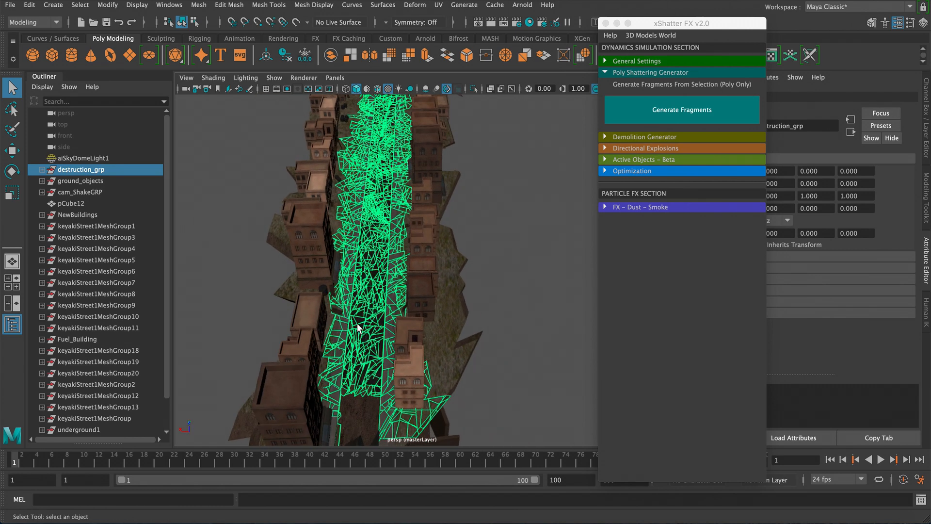
{"action": "left_click_drag", "start_coordinate": [358, 327], "coordinate": [402, 348], "text": "alt"}
{"action": "right_click_drag", "start_coordinate": [388, 336], "coordinate": [435, 382], "text": "alt"}
{"action": "middle_click_drag", "start_coordinate": [435, 382], "coordinate": [441, 299], "text": "alt"}
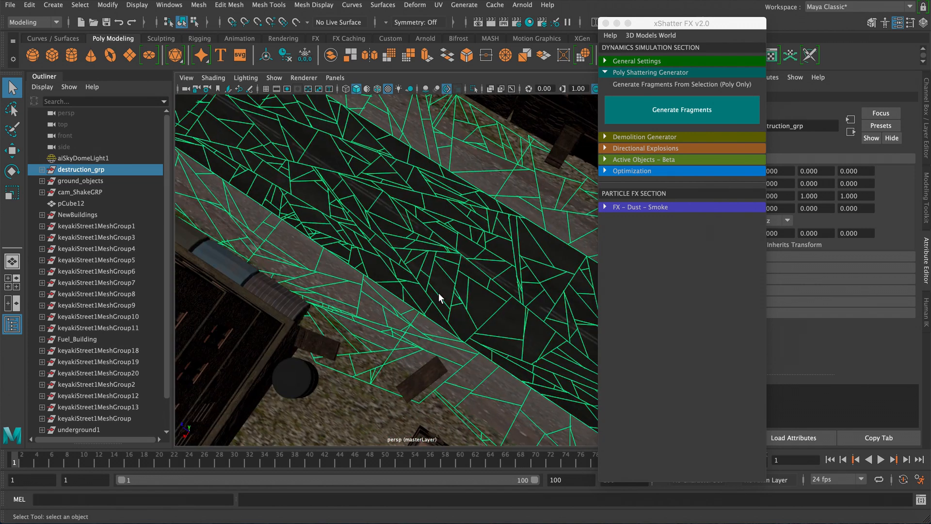
{"action": "right_click_drag", "start_coordinate": [512, 322], "coordinate": [489, 280], "text": "alt"}
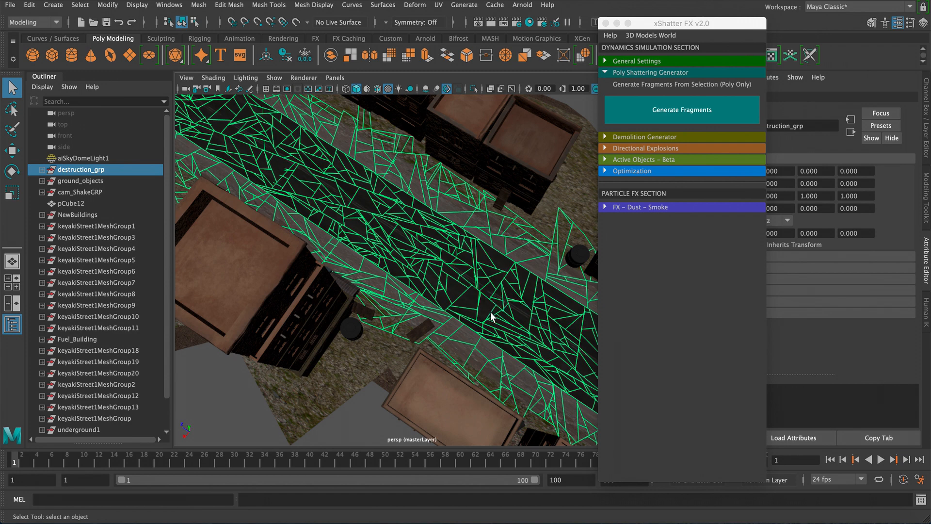
{"action": "right_click_drag", "start_coordinate": [363, 252], "coordinate": [455, 310], "text": "alt"}
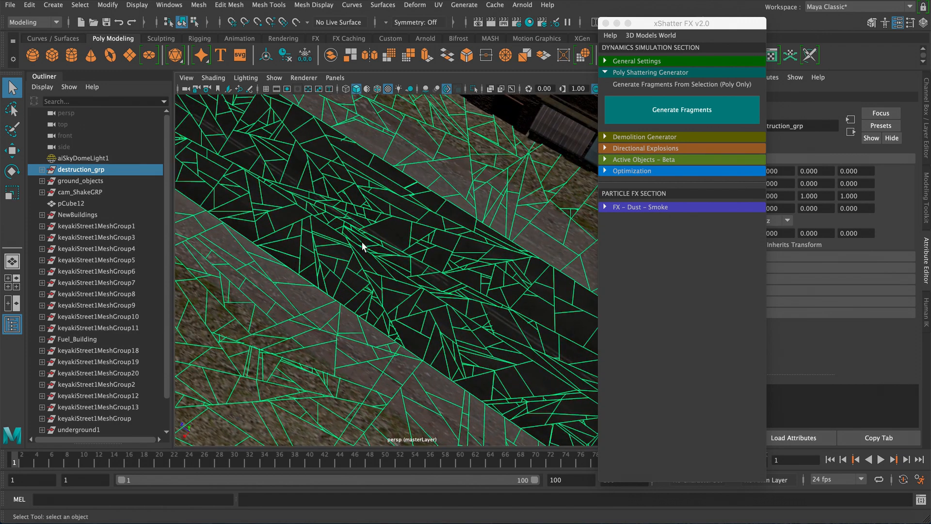
{"action": "right_click_drag", "start_coordinate": [324, 229], "coordinate": [391, 263], "text": "alt"}
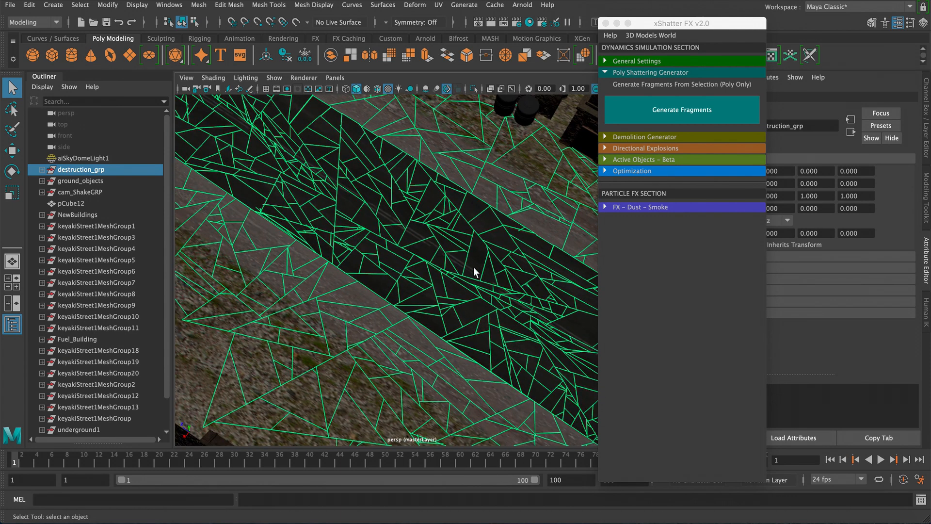
- Examine the road fragments up close and from street level
{"action": "right_click_drag", "start_coordinate": [473, 267], "coordinate": [439, 247], "text": "alt"}
{"action": "mouse_move", "coordinate": [439, 247]}
{"action": "left_mouse_down", "text": "alt"}
{"action": "mouse_move", "coordinate": [426, 270]}
{"action": "mouse_move", "coordinate": [431, 264]}
{"action": "left_mouse_up", "text": "alt"}
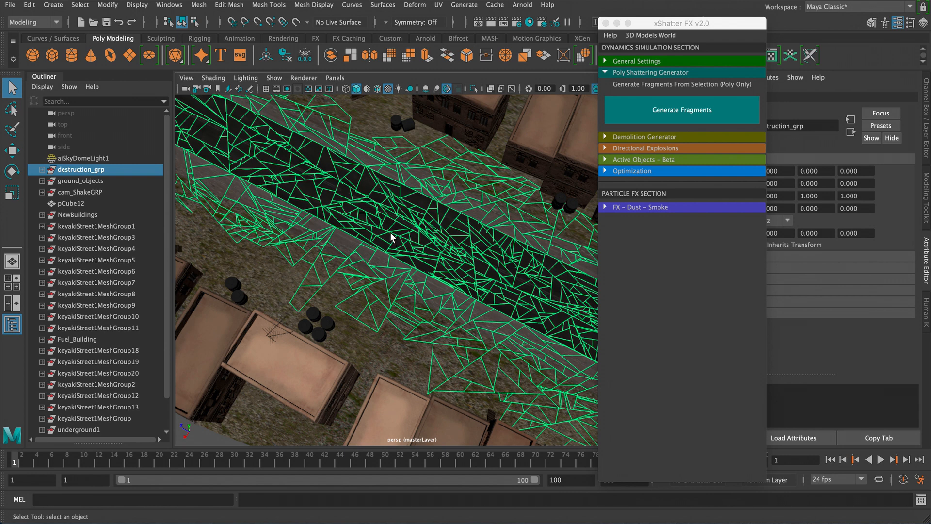
{"action": "left_click_drag", "start_coordinate": [390, 232], "coordinate": [332, 313], "text": "alt"}
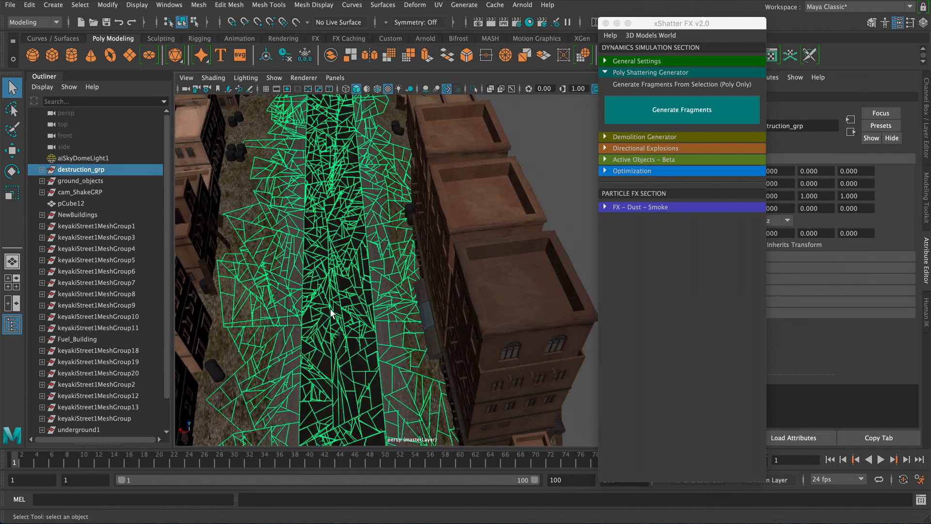
{"action": "left_click_drag", "start_coordinate": [360, 342], "coordinate": [381, 272], "text": "alt"}
{"action": "right_click_drag", "start_coordinate": [381, 270], "coordinate": [334, 238], "text": "alt"}
{"action": "middle_click_drag", "start_coordinate": [333, 236], "coordinate": [355, 252], "text": "alt"}
{"action": "right_click_drag", "start_coordinate": [359, 242], "coordinate": [385, 216], "text": "alt"}
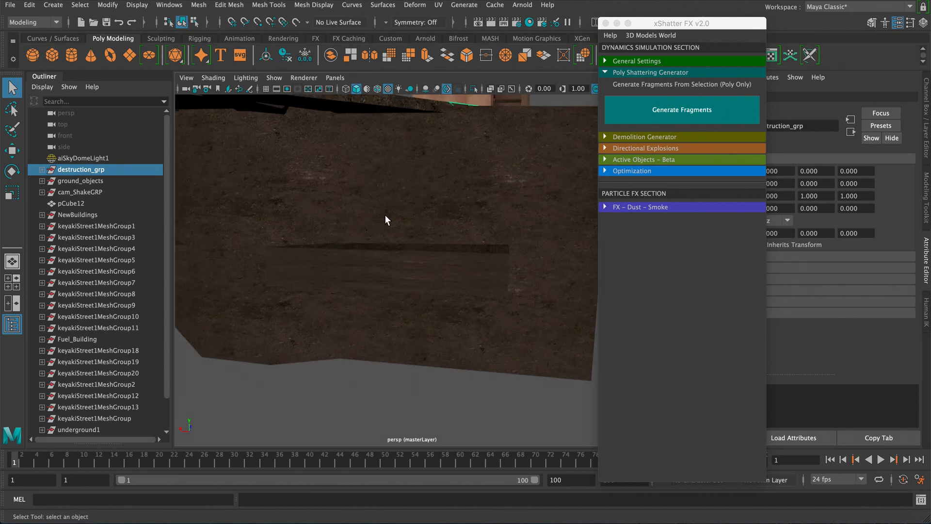
{"action": "mouse_move", "coordinate": [385, 217]}
{"action": "left_mouse_down", "text": "alt"}
{"action": "mouse_move", "coordinate": [363, 212]}
{"action": "mouse_move", "coordinate": [371, 208]}
{"action": "left_mouse_up", "text": "alt"}
{"action": "left_click_drag", "start_coordinate": [399, 175], "coordinate": [427, 181], "text": "alt"}
{"action": "right_click_drag", "start_coordinate": [427, 181], "coordinate": [447, 319], "text": "alt"}
{"action": "middle_click_drag", "start_coordinate": [440, 242], "coordinate": [436, 270], "text": "alt"}
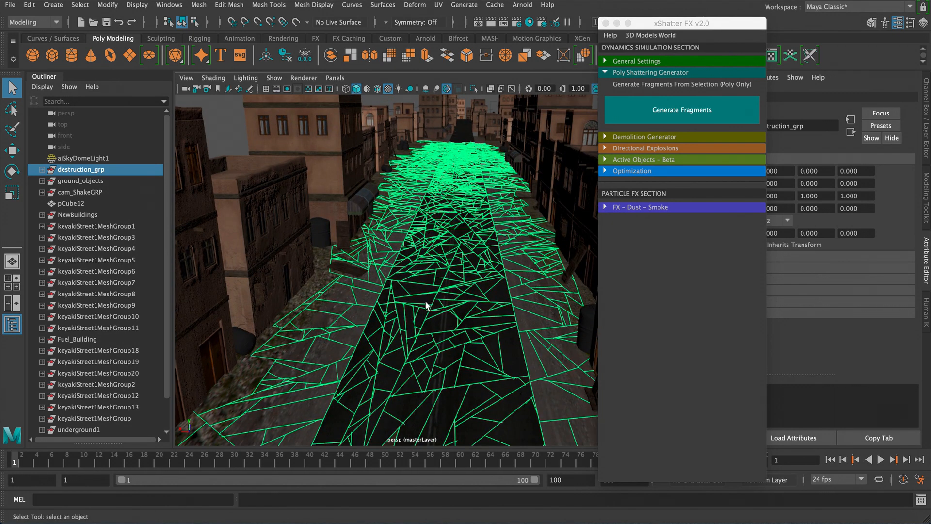
{"action": "right_click_drag", "start_coordinate": [469, 331], "coordinate": [448, 313], "text": "alt"}
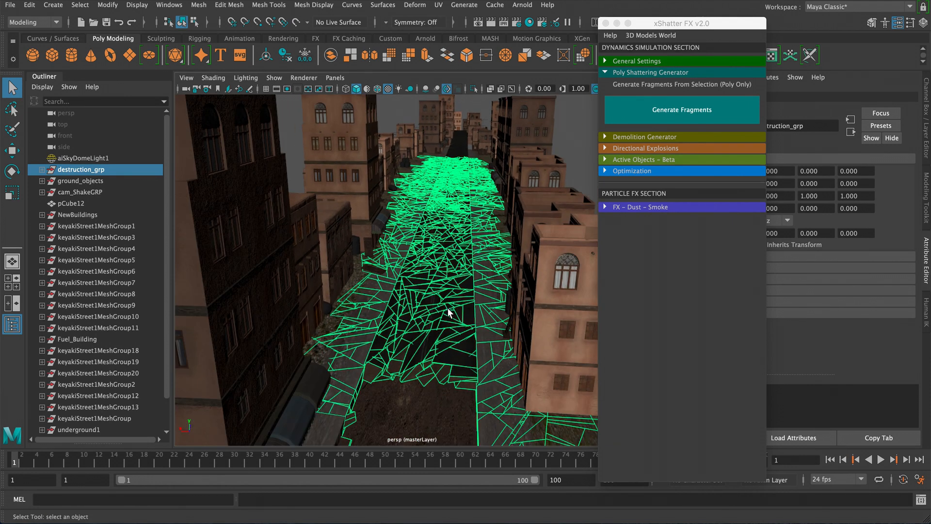
- Switch the viewport to look through camera2 in a single maximized panel and minimize the xShatter window
{"action": "left_click_drag", "start_coordinate": [644, 25], "coordinate": [732, 36]}
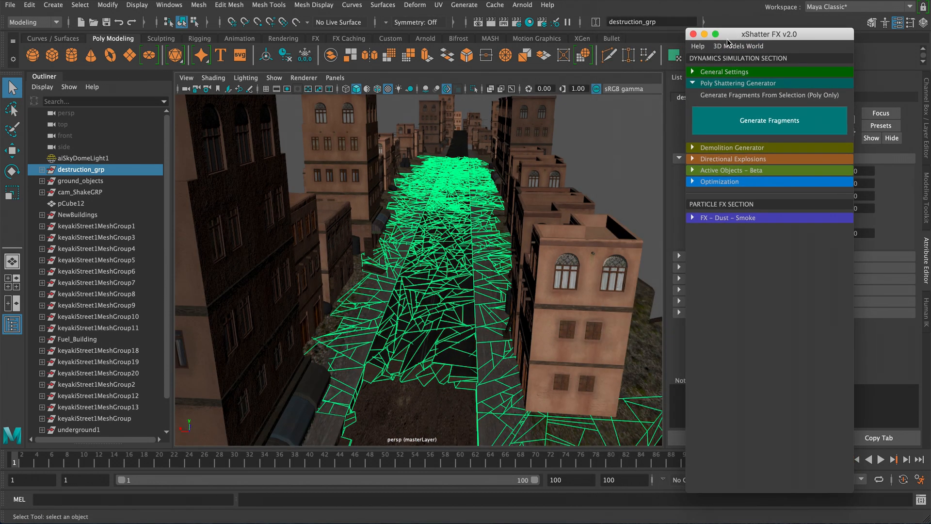
{"action": "left_click", "coordinate": [18, 304]}
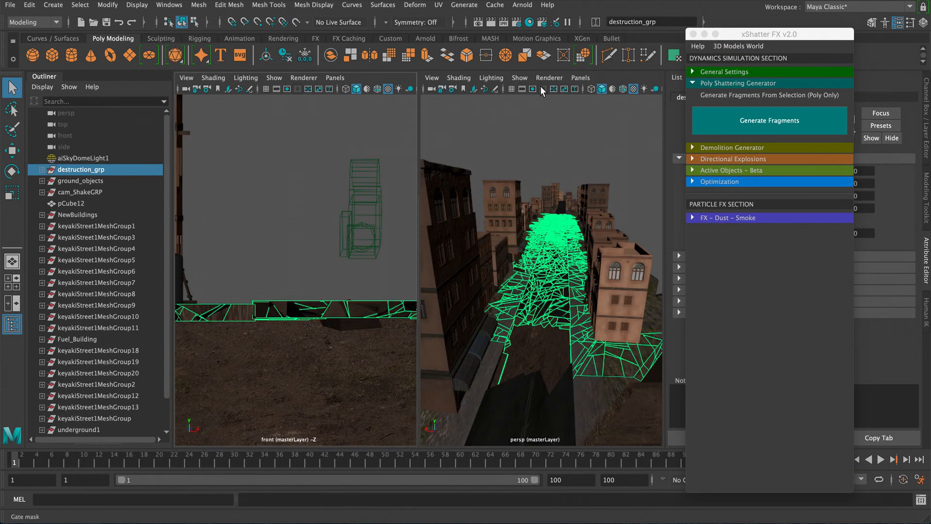
{"action": "left_click", "coordinate": [580, 78]}
{"action": "mouse_move", "coordinate": [597, 88]}
{"action": "left_click", "coordinate": [706, 97]}
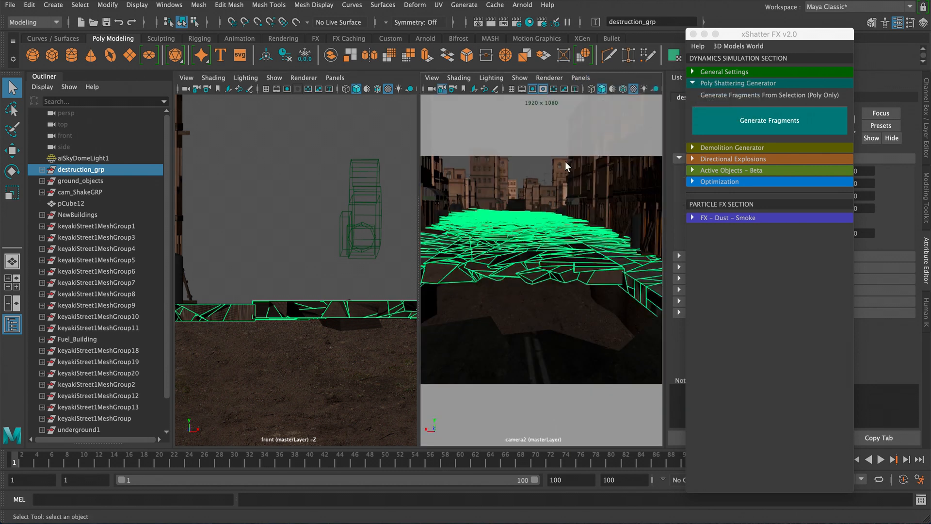
{"action": "key", "text": "space"}
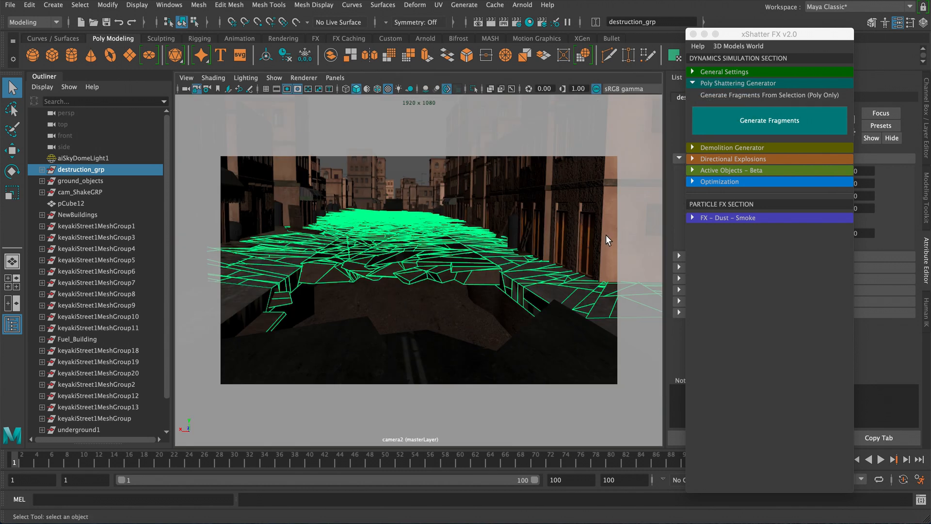
{"action": "left_click", "coordinate": [705, 35]}
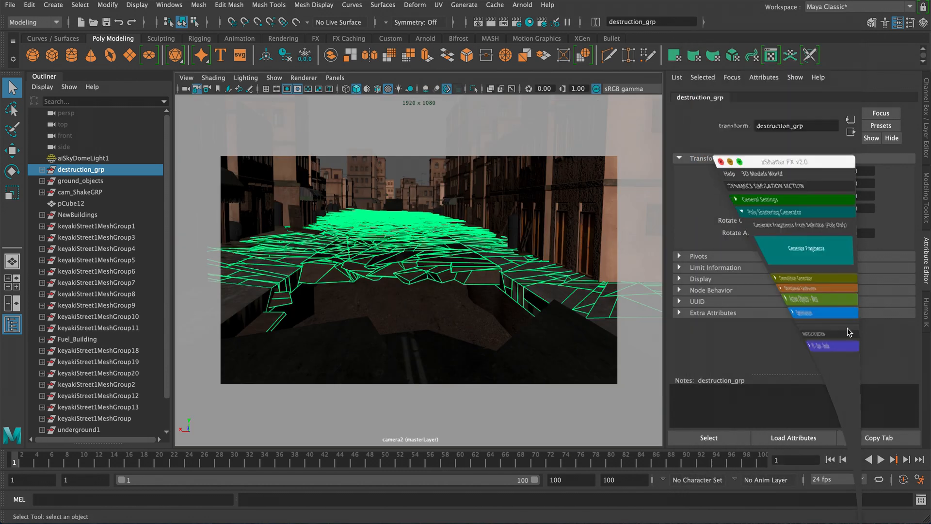
- Play the camera animation and stop playback
{"action": "left_click", "coordinate": [883, 460]}
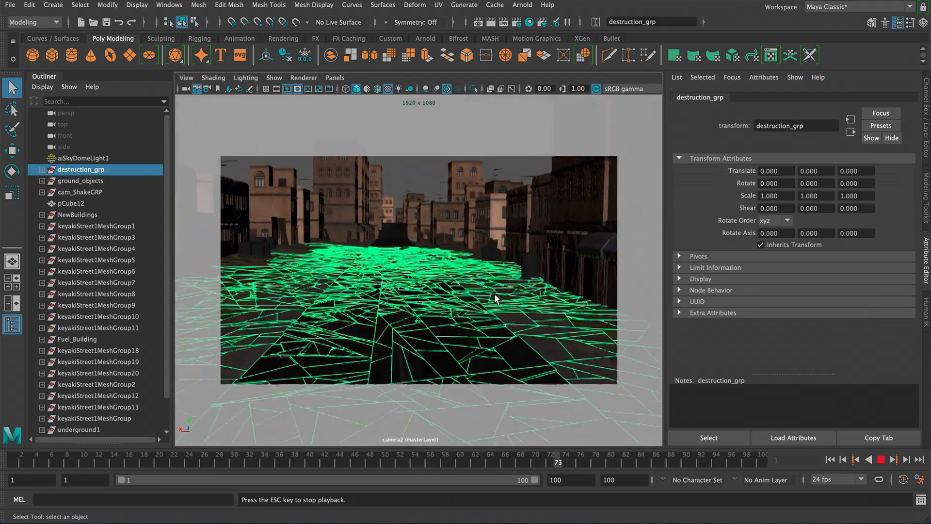
{"action": "left_click", "coordinate": [882, 459]}
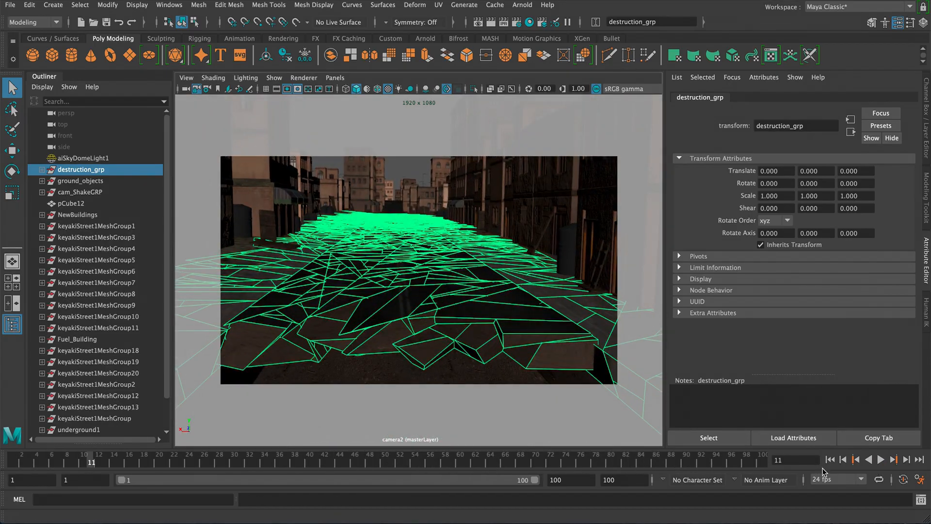
- Rewind playback to the first frame and switch to a single perspective viewport
{"action": "left_click", "coordinate": [831, 460]}
{"action": "key", "text": "space"}
{"action": "key", "text": "space"}
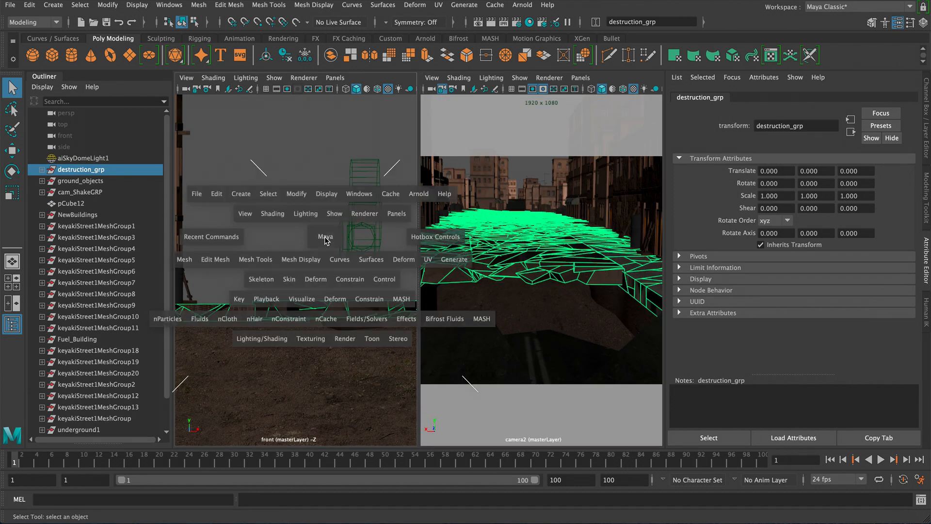
{"action": "key", "text": "space"}
{"action": "mouse_move", "coordinate": [334, 232]}
{"action": "left_mouse_down"}
{"action": "mouse_move", "coordinate": [334, 209]}
{"action": "mouse_move", "coordinate": [462, 253]}
{"action": "mouse_move", "coordinate": [343, 228]}
{"action": "left_mouse_up"}
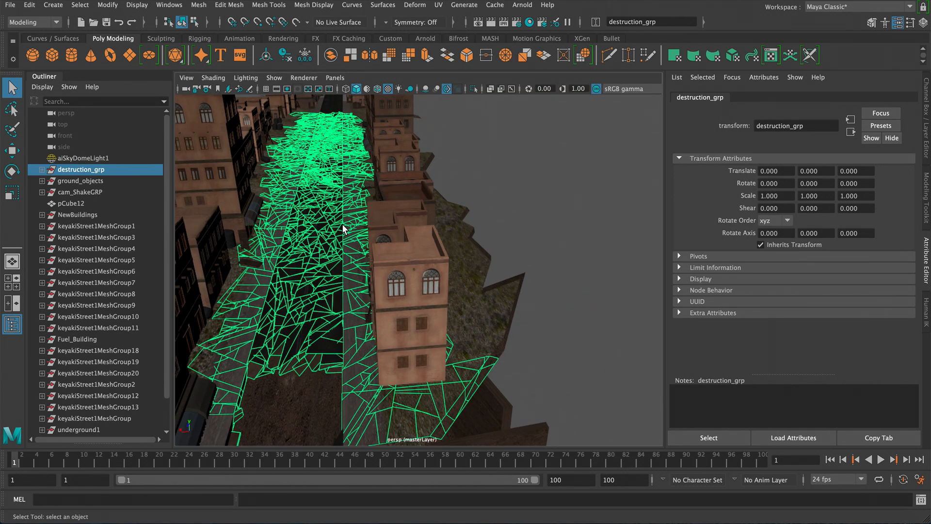
- Hide the Buildings display layer to see the road and ground on their own
{"action": "scroll", "coordinate": [343, 228], "scroll_direction": "down", "scroll_amount": 5}
{"action": "key", "text": "ctrl+a"}
{"action": "key", "text": "ctrl+a"}
{"action": "key", "text": "ctrl+a"}
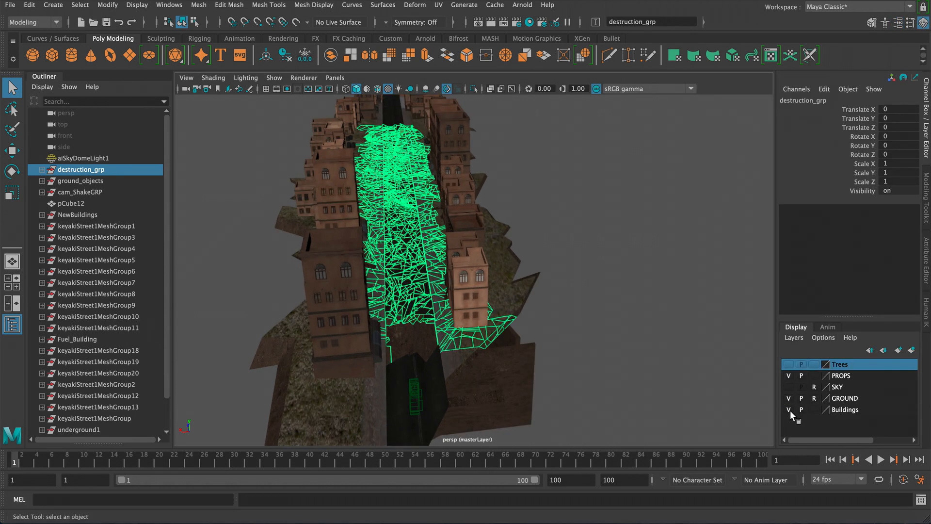
{"action": "left_click", "coordinate": [790, 410]}
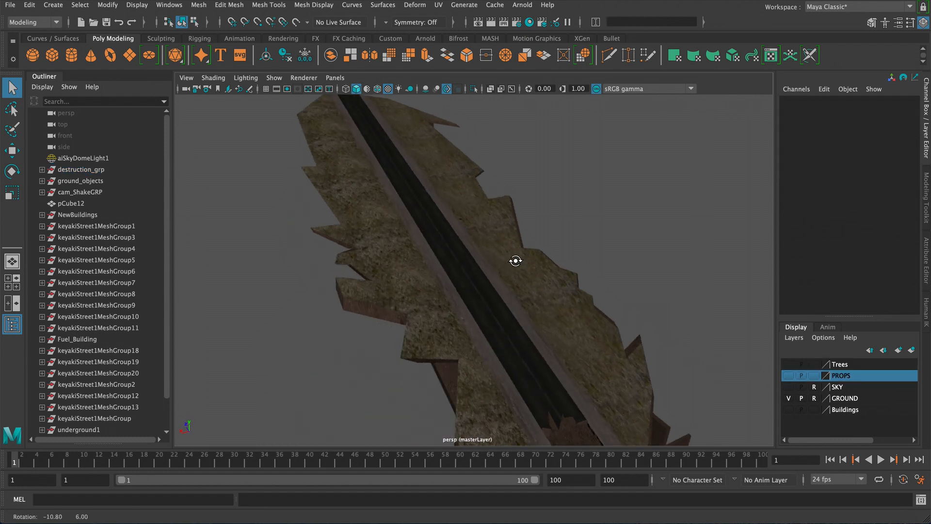
{"action": "left_click_drag", "start_coordinate": [516, 260], "coordinate": [580, 262], "text": "alt"}
{"action": "scroll", "coordinate": [493, 229], "scroll_direction": "down", "scroll_amount": 3}
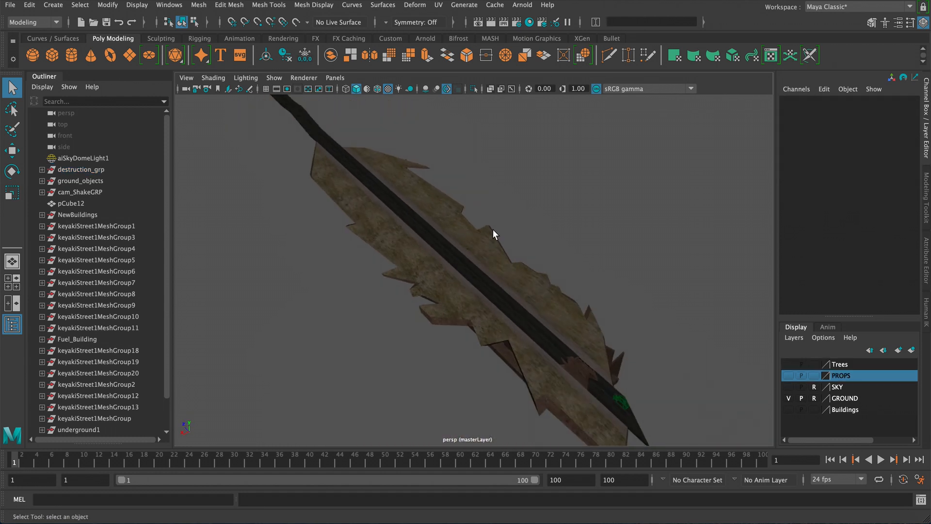
{"action": "left_click_drag", "start_coordinate": [493, 229], "coordinate": [274, 384], "text": "alt"}
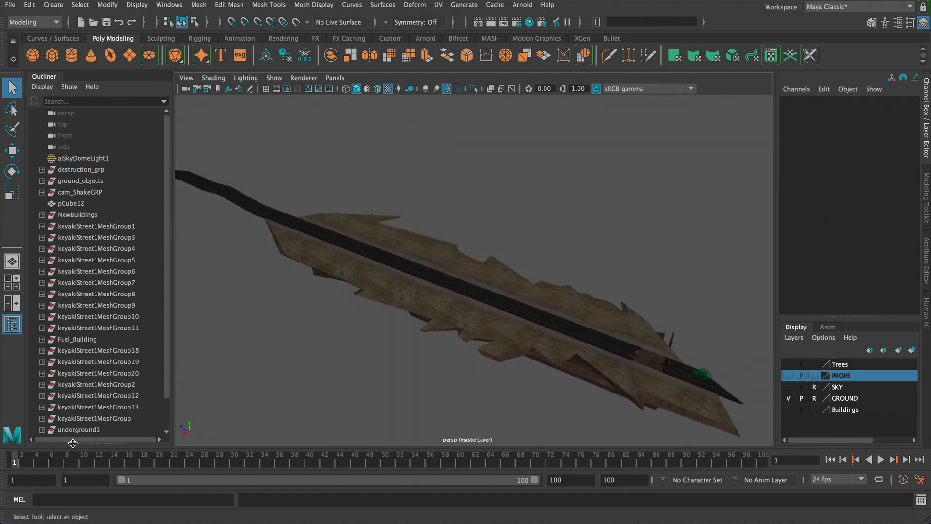
- Scrub the timeline to the last frame and inspect the road fragments
{"action": "left_click_drag", "start_coordinate": [26, 456], "coordinate": [243, 458]}
{"action": "left_click_drag", "start_coordinate": [597, 457], "coordinate": [844, 467]}
{"action": "left_click", "coordinate": [406, 271]}
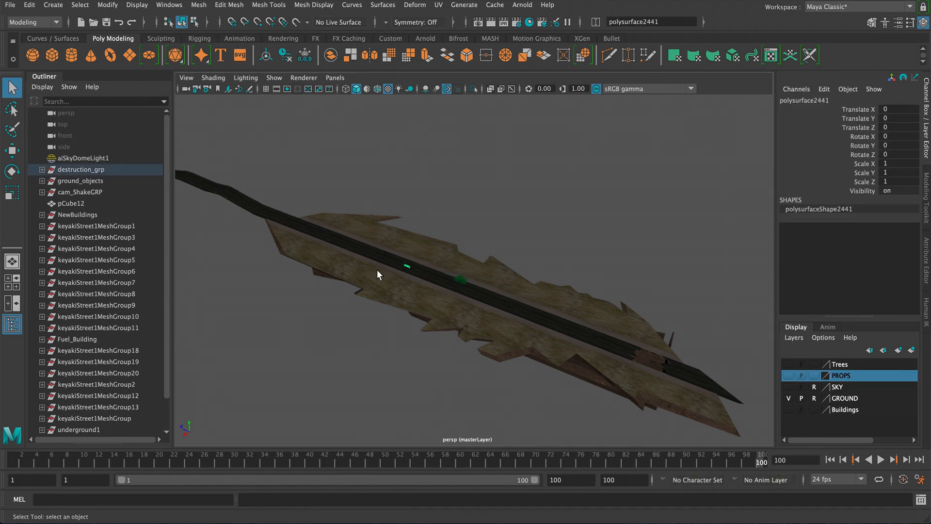
{"action": "left_click", "coordinate": [383, 270]}
{"action": "left_click_drag", "start_coordinate": [399, 343], "coordinate": [403, 281], "text": "alt"}
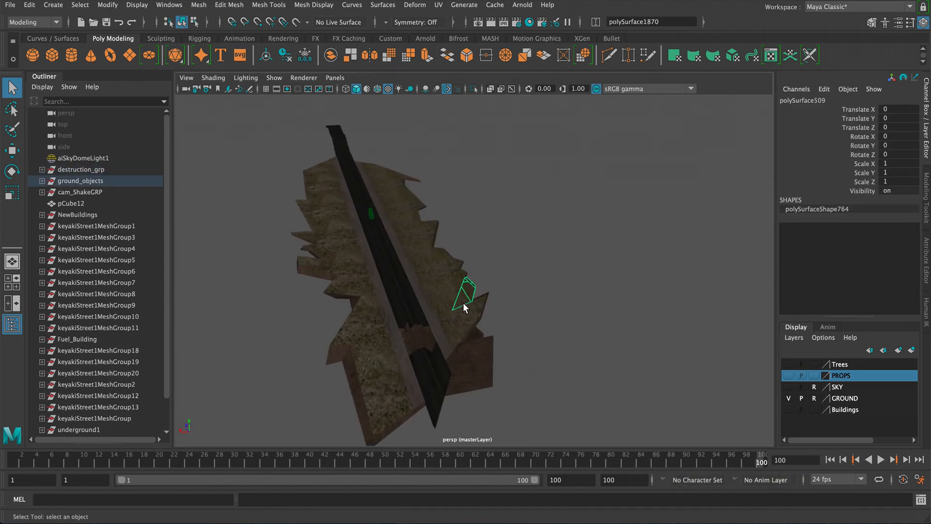
- Select the underground1 ground mesh and set its Visibility to 0
{"action": "left_click", "coordinate": [497, 349]}
{"action": "left_click_drag", "start_coordinate": [483, 351], "coordinate": [485, 344], "text": "alt"}
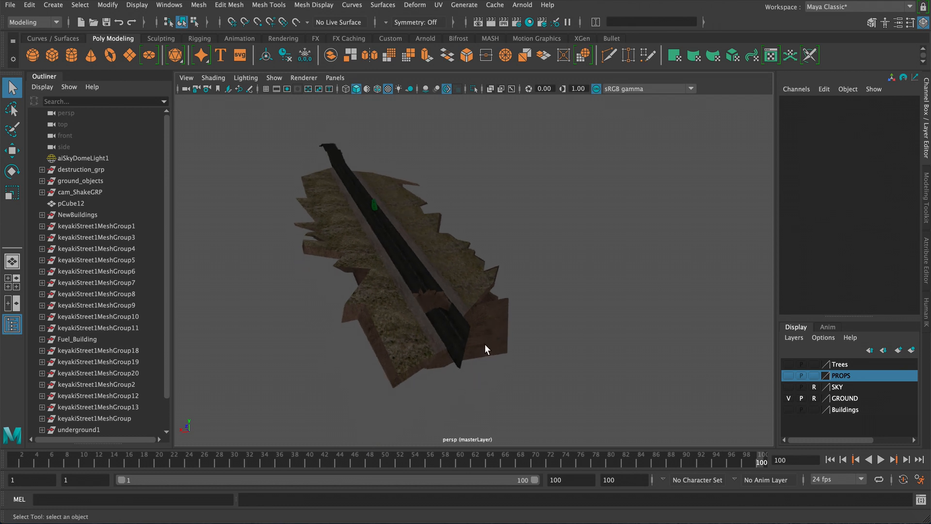
{"action": "left_click", "coordinate": [501, 331]}
{"action": "key", "text": "Up"}
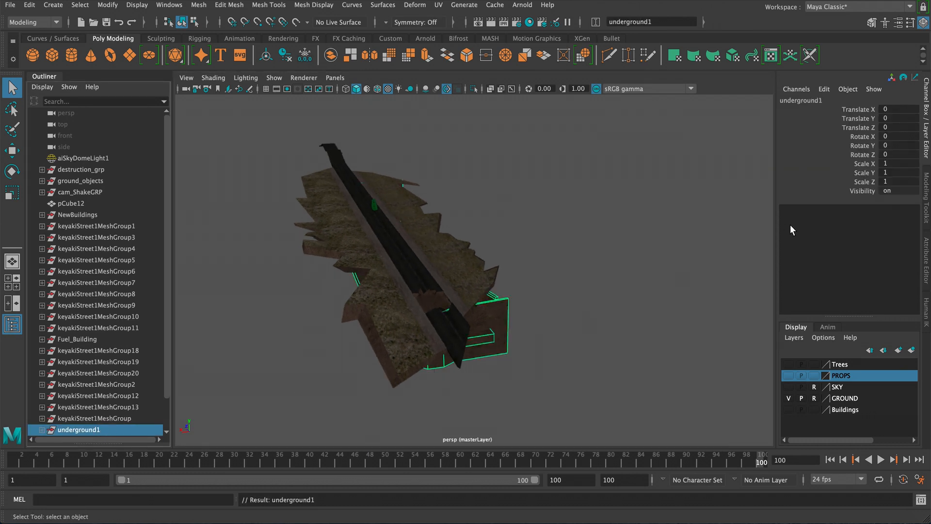
{"action": "double_click", "coordinate": [881, 191]}
{"action": "type", "text": "0"}
{"action": "key", "text": "Return"}
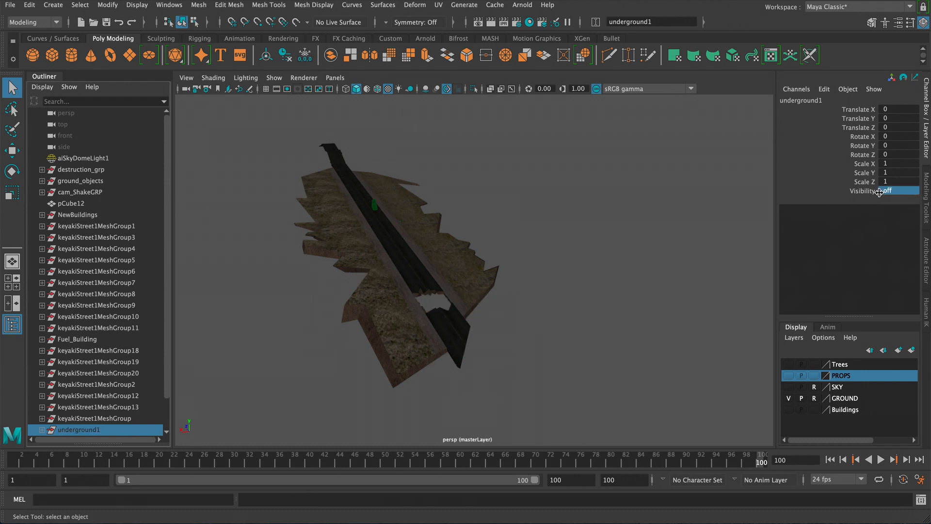
- Orbit around the road and select individual fragments to inspect them
{"action": "left_click_drag", "start_coordinate": [573, 231], "coordinate": [596, 160], "text": "alt"}
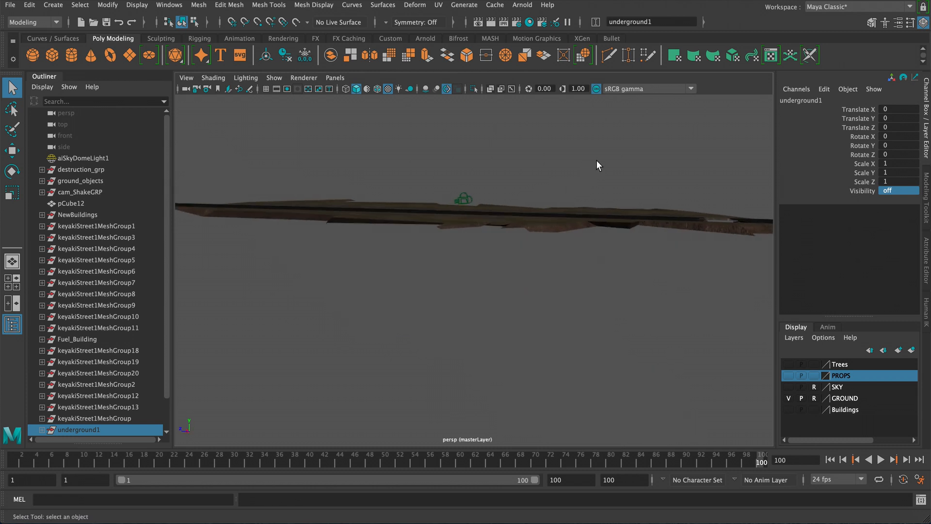
{"action": "left_click", "coordinate": [597, 160]}
{"action": "left_click", "coordinate": [684, 225]}
{"action": "left_click_drag", "start_coordinate": [684, 223], "coordinate": [662, 248], "text": "alt"}
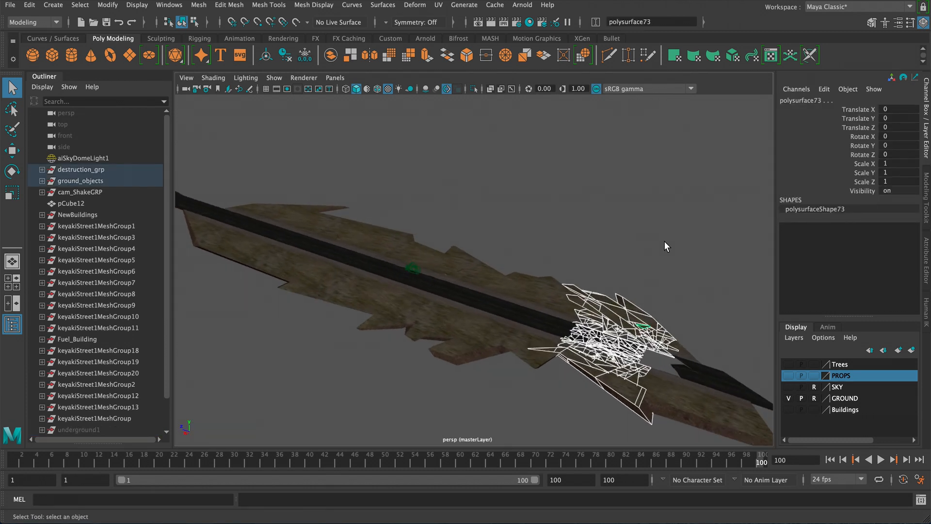
{"action": "left_click", "coordinate": [664, 242]}
{"action": "left_click_drag", "start_coordinate": [563, 258], "coordinate": [561, 293], "text": "alt"}
{"action": "left_click", "coordinate": [507, 331]}
{"action": "left_click", "coordinate": [427, 351]}
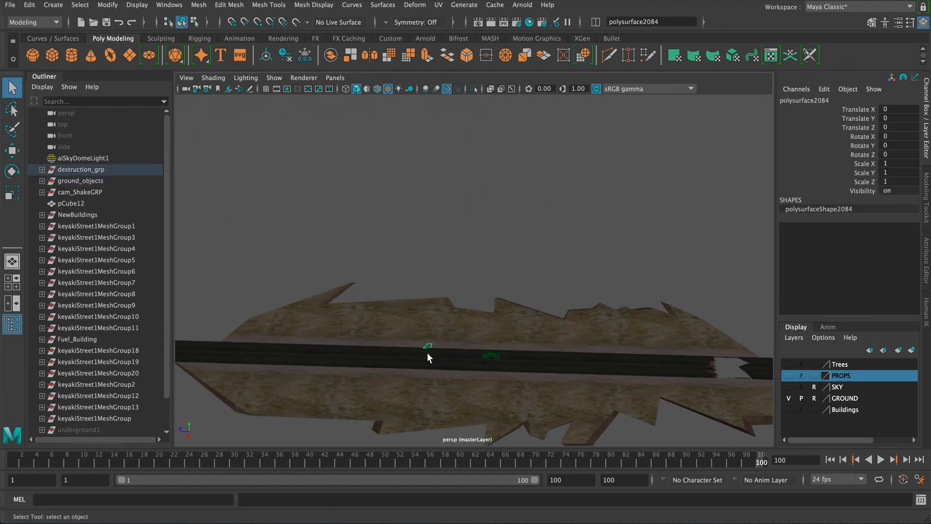
{"action": "left_click", "coordinate": [426, 365]}
{"action": "left_click_drag", "start_coordinate": [426, 365], "coordinate": [454, 331], "text": "alt"}
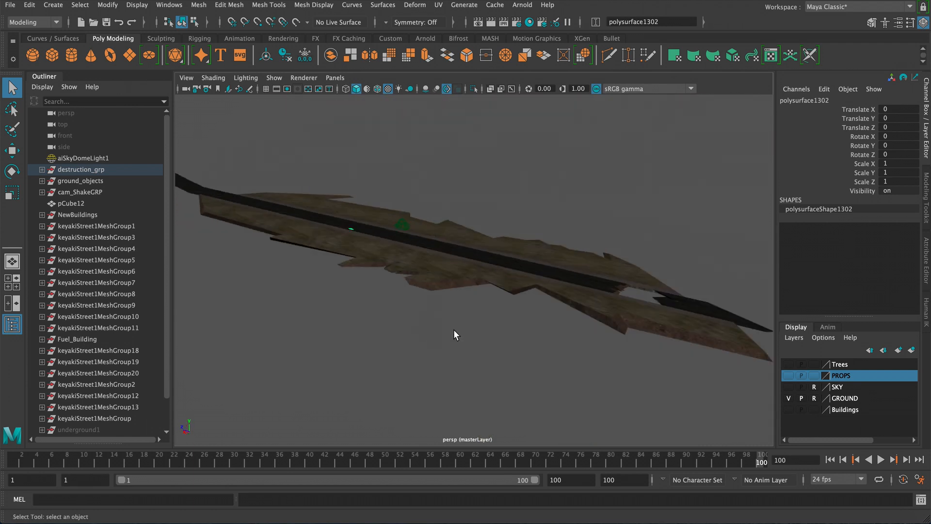
- Return to frame 1 and show the Buildings layer again as a template
{"action": "left_click", "coordinate": [829, 460]}
{"action": "left_click_drag", "start_coordinate": [548, 310], "coordinate": [742, 417], "text": "alt"}
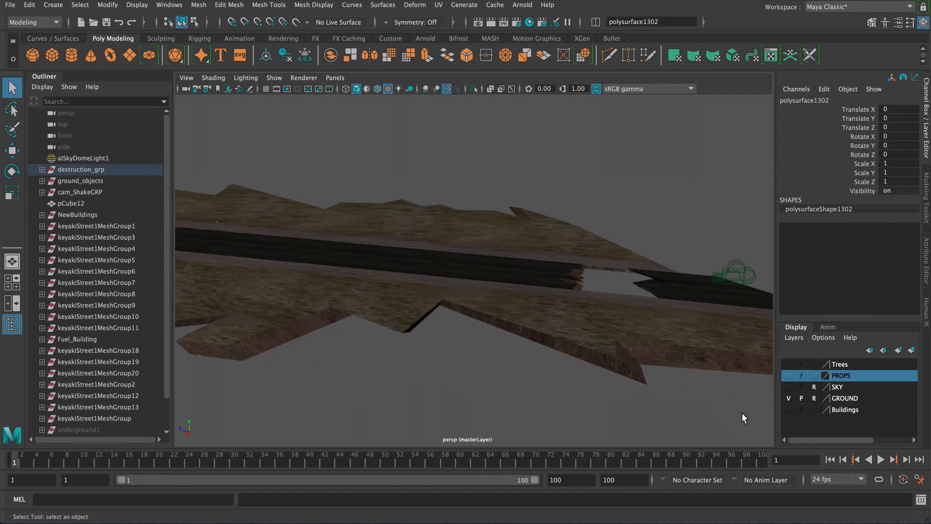
{"action": "left_click", "coordinate": [789, 409]}
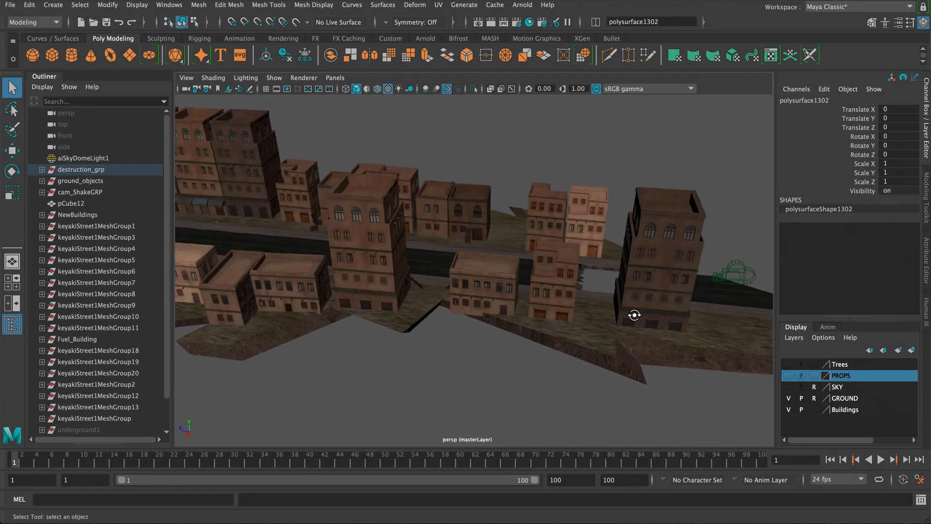
{"action": "left_click_drag", "start_coordinate": [634, 314], "coordinate": [602, 204], "text": "alt"}
{"action": "left_click", "coordinate": [814, 410]}
{"action": "left_click_drag", "start_coordinate": [631, 289], "coordinate": [614, 282], "text": "alt"}
- Examine the fragments at the break in the road up close from several angles
{"action": "left_click_drag", "start_coordinate": [508, 215], "coordinate": [597, 390]}
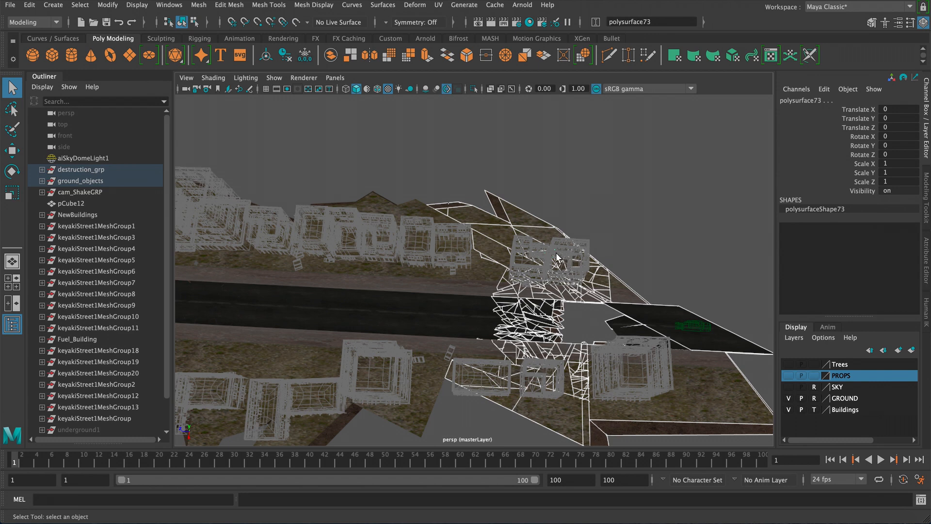
{"action": "right_click_drag", "start_coordinate": [513, 243], "coordinate": [592, 267], "text": "alt"}
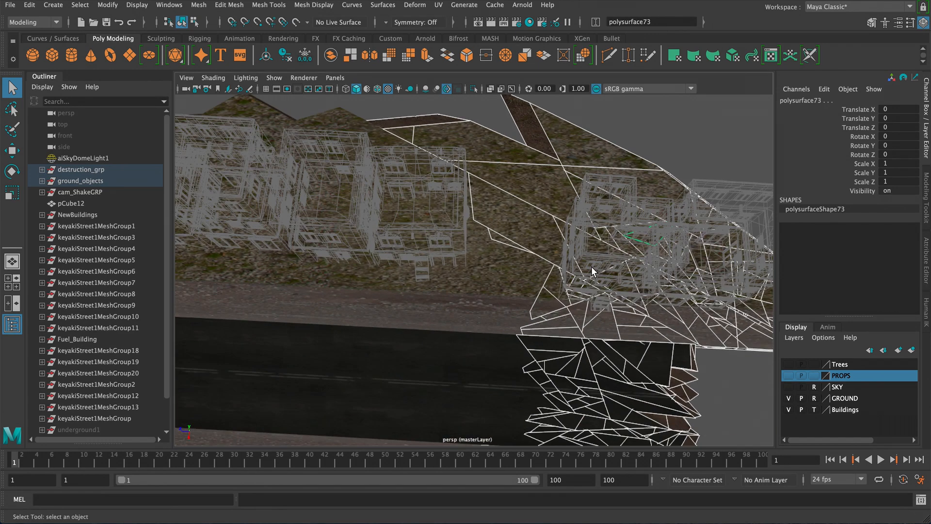
{"action": "middle_click_drag", "start_coordinate": [592, 267], "coordinate": [529, 206], "text": "alt"}
{"action": "right_click_drag", "start_coordinate": [528, 206], "coordinate": [558, 171], "text": "alt"}
{"action": "left_click", "coordinate": [488, 199]}
{"action": "right_click_drag", "start_coordinate": [488, 199], "coordinate": [476, 211], "text": "alt"}
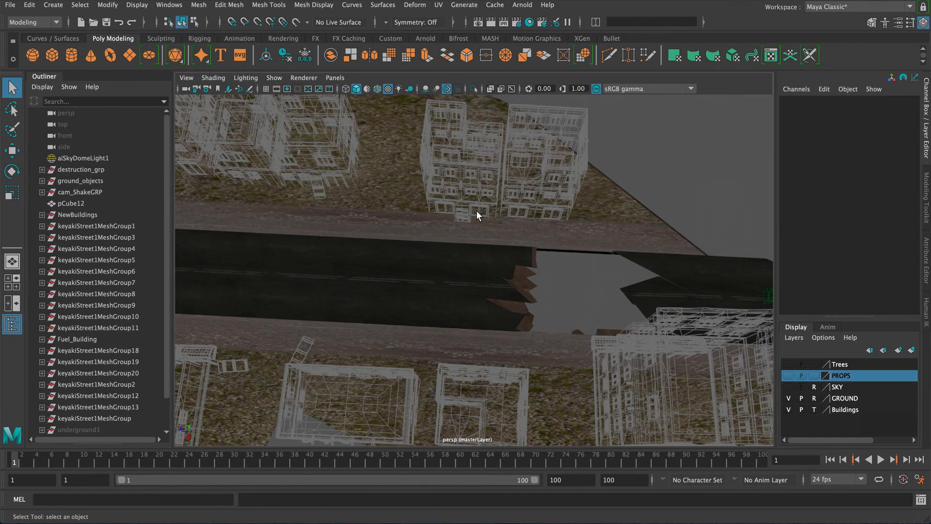
{"action": "right_click_drag", "start_coordinate": [488, 270], "coordinate": [480, 254], "text": "alt"}
{"action": "left_click_drag", "start_coordinate": [481, 254], "coordinate": [376, 252], "text": "alt"}
{"action": "right_click_drag", "start_coordinate": [376, 251], "coordinate": [547, 258], "text": "alt"}
{"action": "left_click_drag", "start_coordinate": [501, 298], "coordinate": [537, 372]}
{"action": "left_click_drag", "start_coordinate": [541, 330], "coordinate": [531, 305], "text": "alt"}
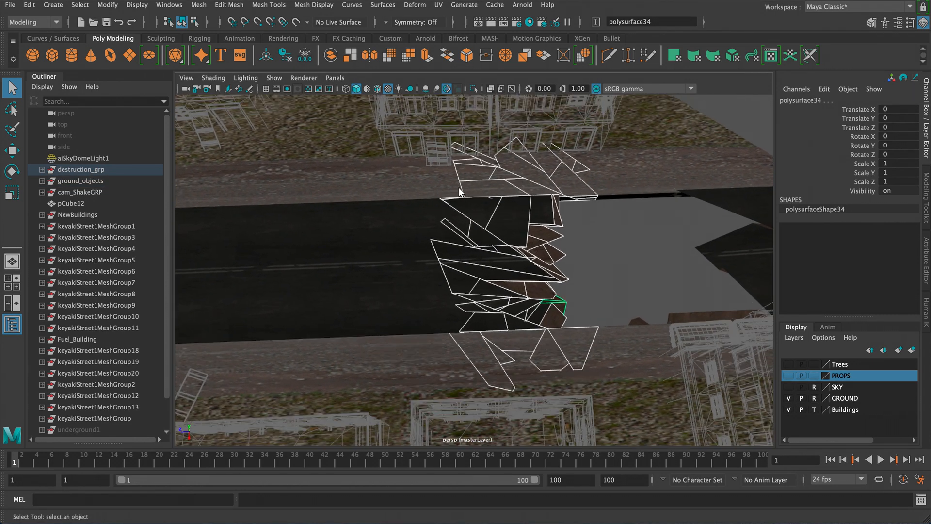
- Select a band of road fragments across the street, refining the selection from the top view
{"action": "left_click_drag", "start_coordinate": [482, 225], "coordinate": [554, 351]}
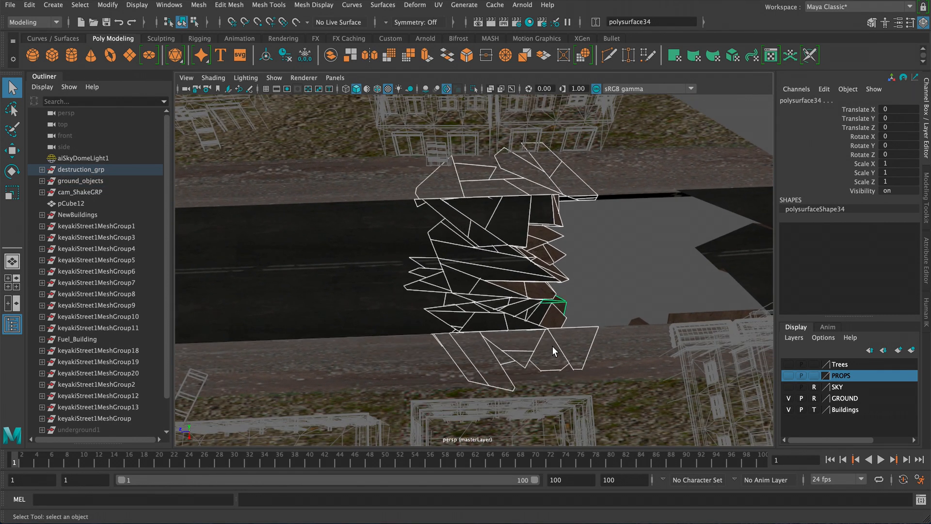
{"action": "left_click_drag", "start_coordinate": [508, 136], "coordinate": [564, 144]}
{"action": "key", "text": "space"}
{"action": "left_click_drag", "start_coordinate": [512, 262], "coordinate": [467, 258]}
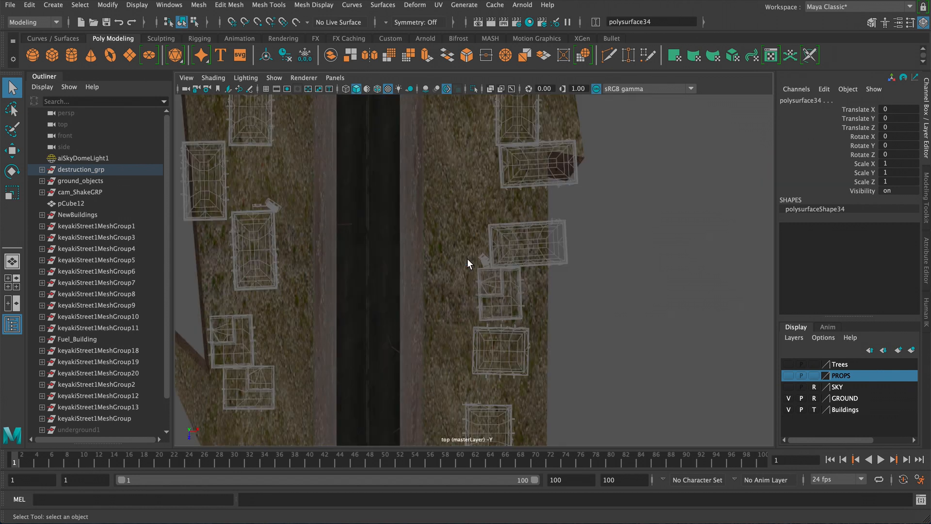
{"action": "middle_click_drag", "start_coordinate": [418, 301], "coordinate": [463, 390], "text": "alt"}
{"action": "middle_click_drag", "start_coordinate": [471, 223], "coordinate": [456, 390], "text": "alt"}
{"action": "middle_click_drag", "start_coordinate": [463, 194], "coordinate": [481, 358], "text": "alt"}
{"action": "scroll", "coordinate": [481, 300], "scroll_direction": "down", "scroll_amount": 1}
{"action": "right_click_drag", "start_coordinate": [481, 358], "coordinate": [696, 353], "text": "alt"}
{"action": "middle_click_drag", "start_coordinate": [494, 208], "coordinate": [461, 293], "text": "alt"}
{"action": "right_click_drag", "start_coordinate": [425, 258], "coordinate": [380, 228], "text": "alt"}
{"action": "middle_click_drag", "start_coordinate": [408, 235], "coordinate": [383, 232], "text": "alt"}
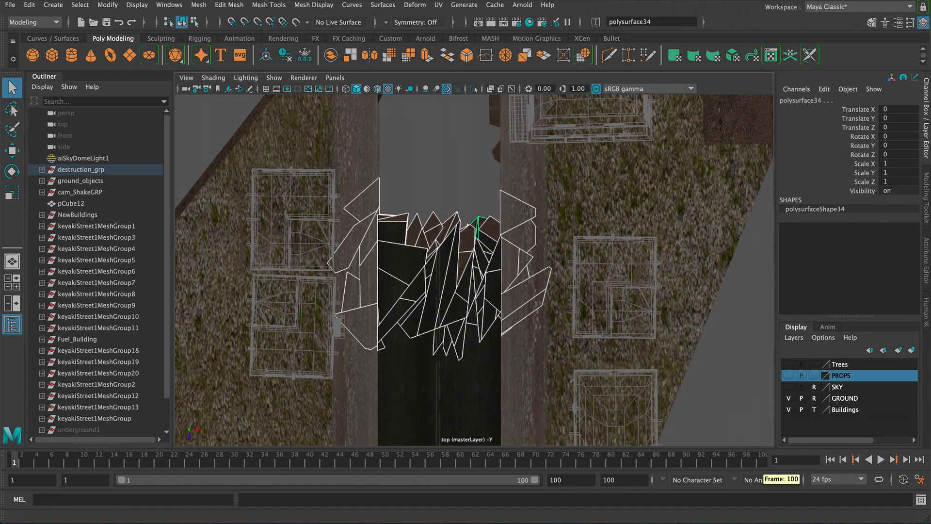
- Convert the selected fragments to dynamics and generate the demolition with xShatter's Demolition Generator
{"action": "left_click", "coordinate": [852, 523]}
{"action": "left_click_drag", "start_coordinate": [755, 34], "coordinate": [793, 23]}
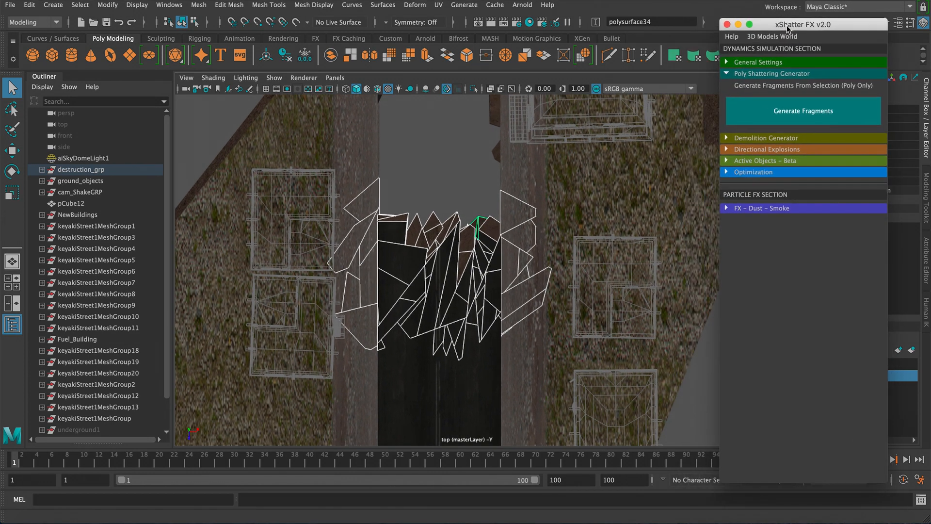
{"action": "left_click", "coordinate": [773, 72]}
{"action": "left_click", "coordinate": [765, 84]}
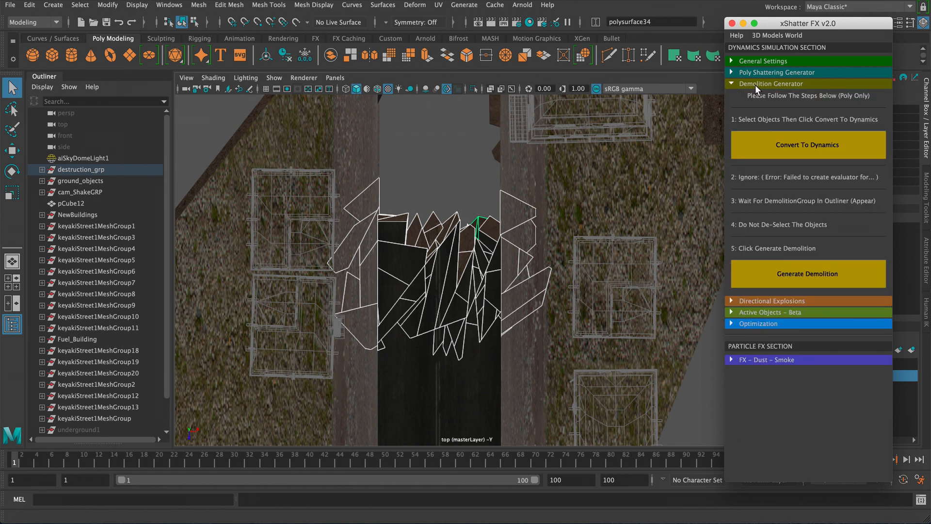
{"action": "left_click", "coordinate": [772, 151]}
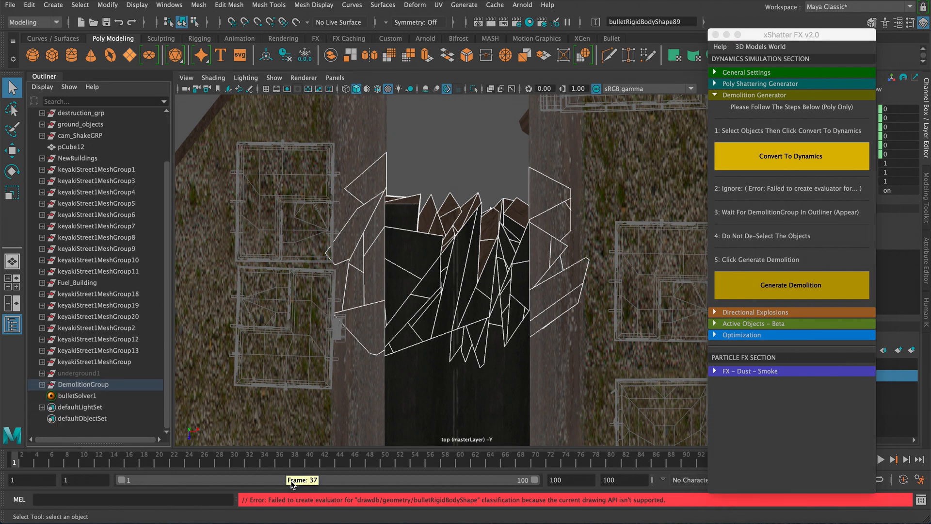
{"action": "left_click", "coordinate": [788, 295]}
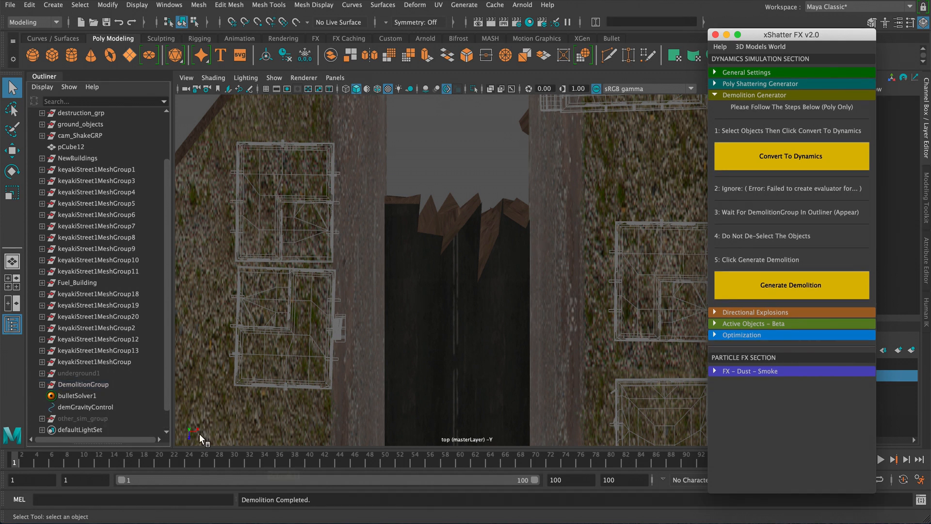
- Select DemolitionGroup in the Outliner and set its Visibility to off
{"action": "left_click_drag", "start_coordinate": [165, 356], "coordinate": [165, 377]}
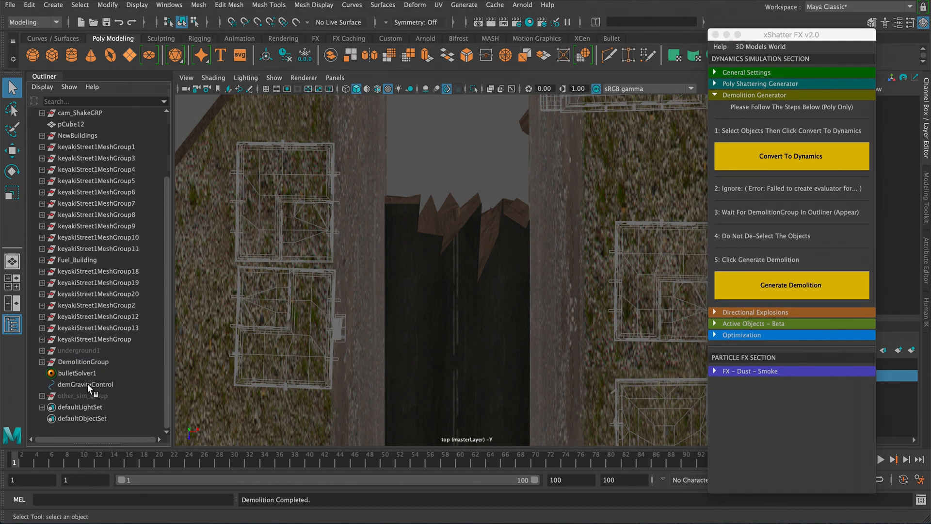
{"action": "left_click", "coordinate": [83, 363]}
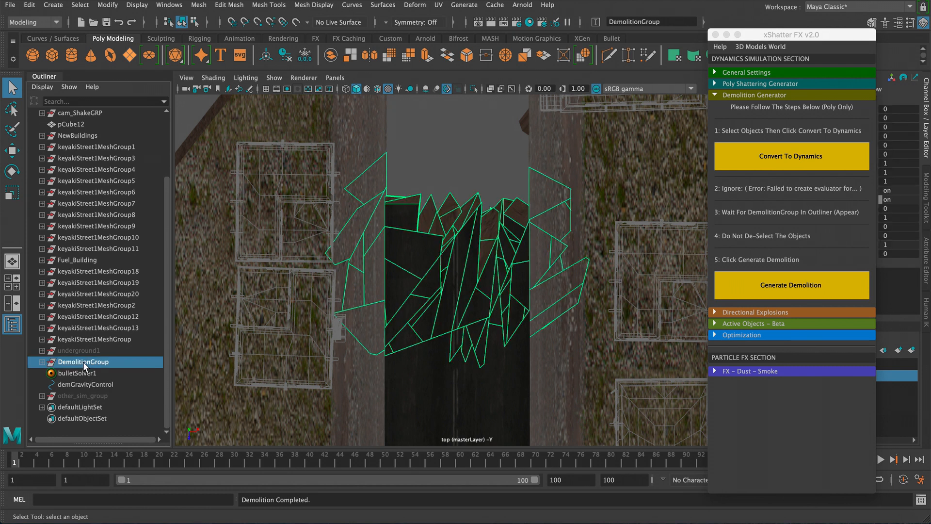
{"action": "left_click_drag", "start_coordinate": [776, 40], "coordinate": [754, 30]}
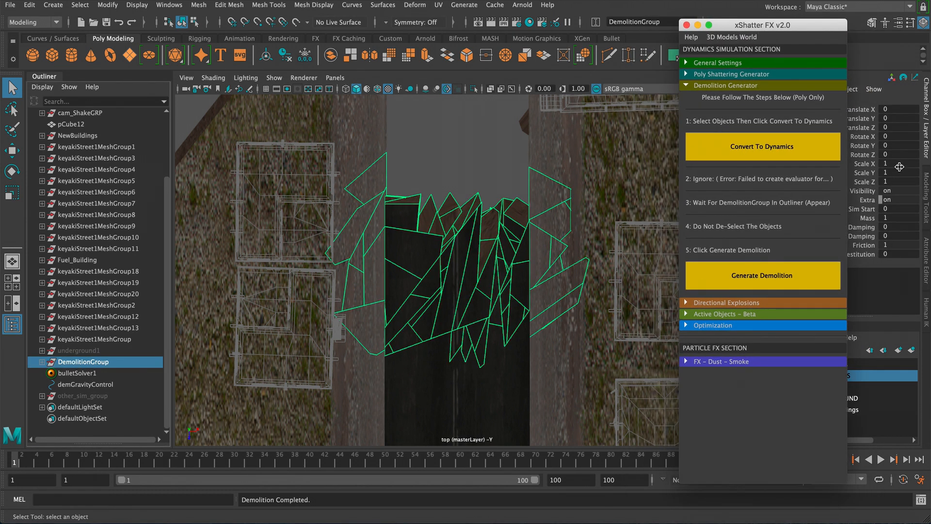
{"action": "left_click", "coordinate": [901, 192]}
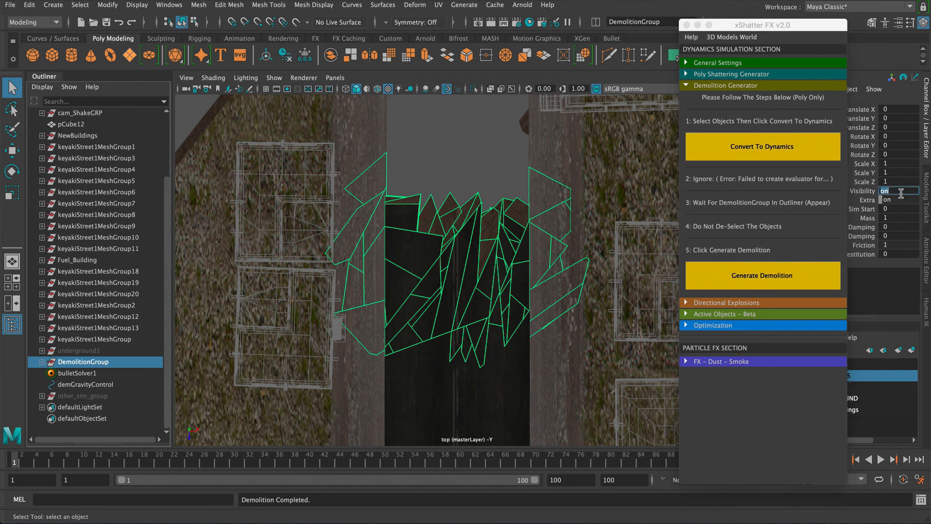
{"action": "key", "text": "Return"}
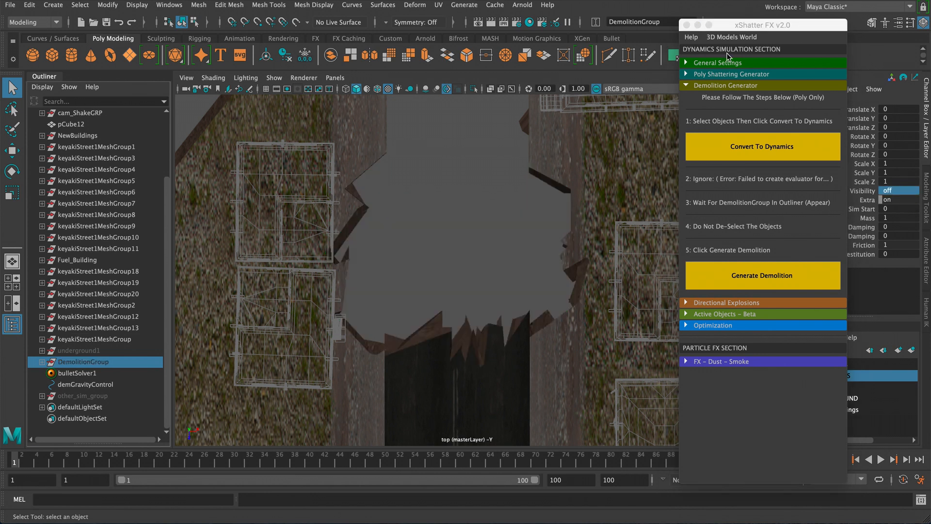
{"action": "left_click_drag", "start_coordinate": [738, 25], "coordinate": [783, 19]}
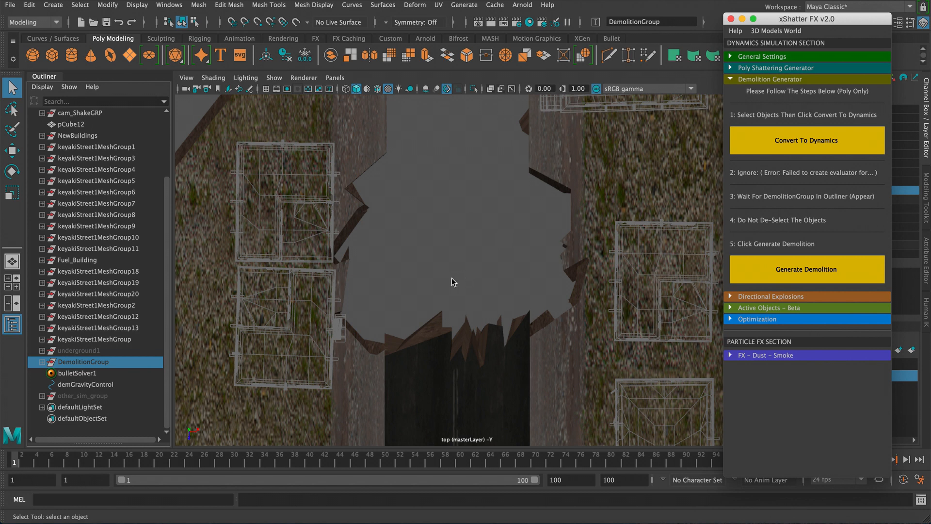
{"action": "middle_click_drag", "start_coordinate": [403, 273], "coordinate": [362, 165], "text": "alt"}
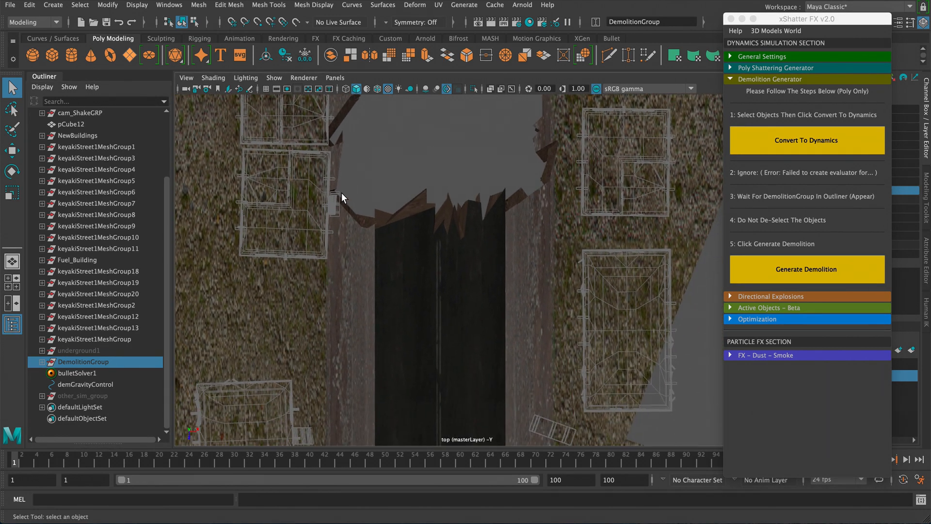
- Select a band of road fragments from the top view, convert them to dynamics and generate a demolition
{"action": "left_click_drag", "start_coordinate": [341, 196], "coordinate": [543, 272]}
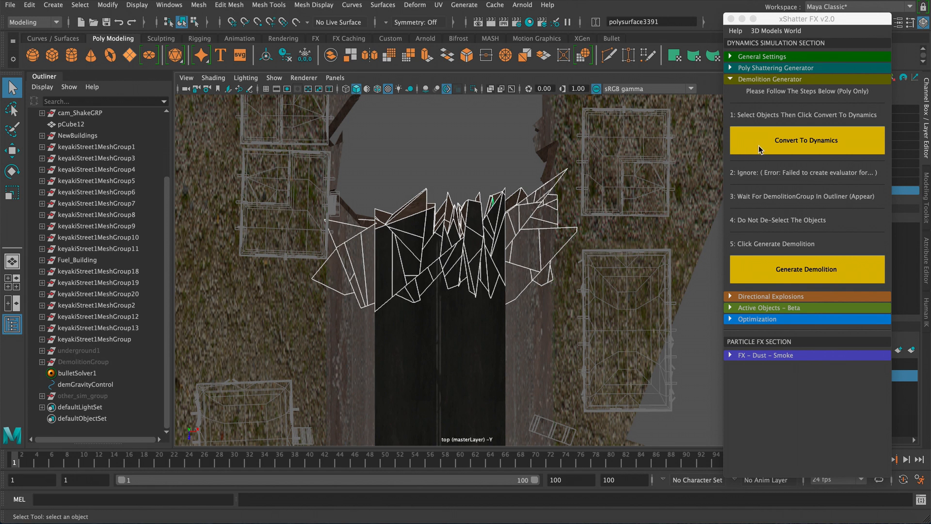
{"action": "left_click", "coordinate": [787, 148]}
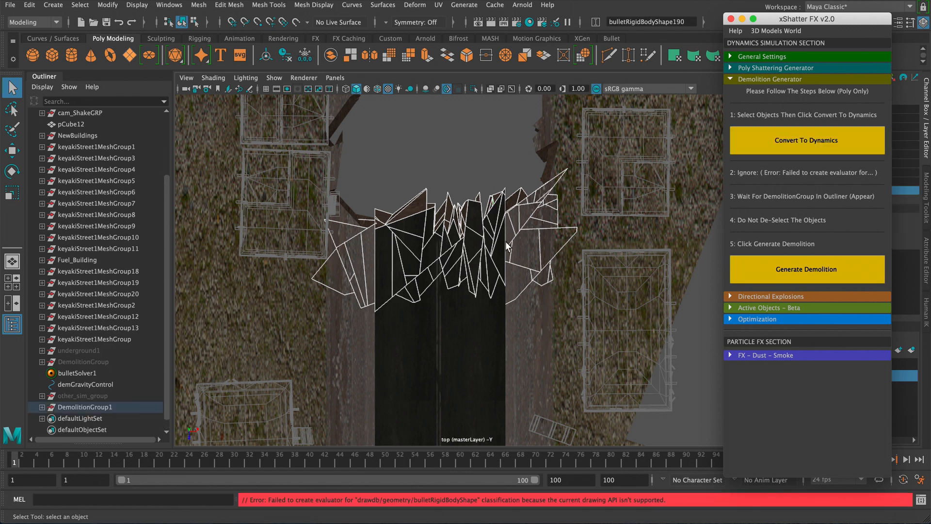
{"action": "left_click", "coordinate": [741, 273]}
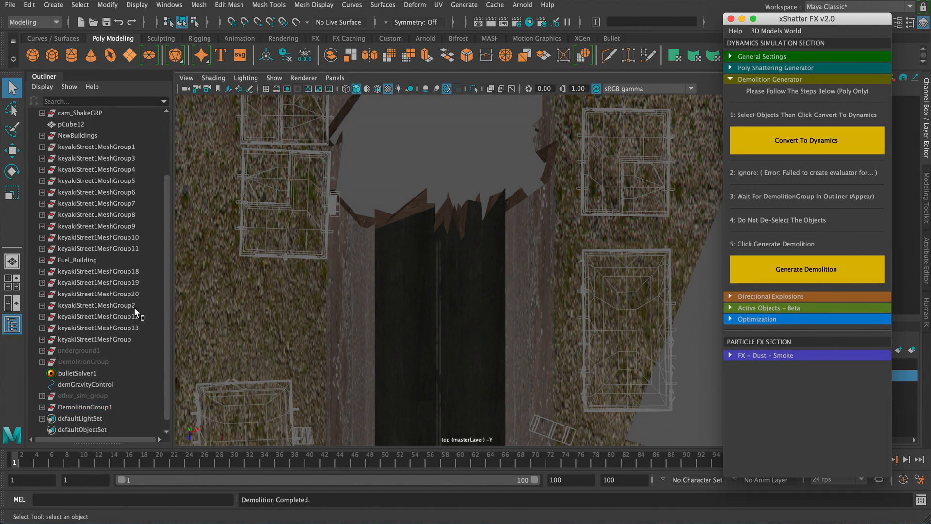
- Select DemolitionGroup1 and set its Visibility to off
{"action": "left_click", "coordinate": [102, 407]}
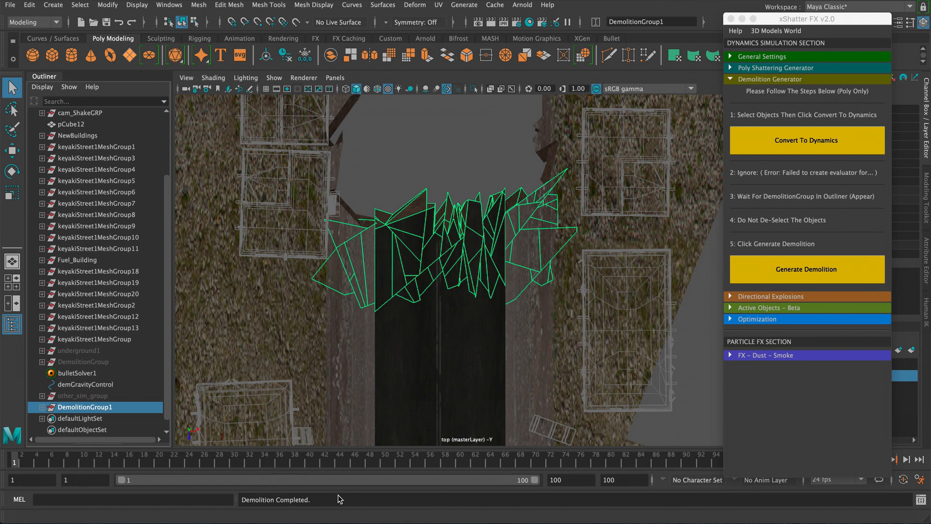
{"action": "left_click_drag", "start_coordinate": [768, 22], "coordinate": [650, 22]}
{"action": "double_click", "coordinate": [896, 190]}
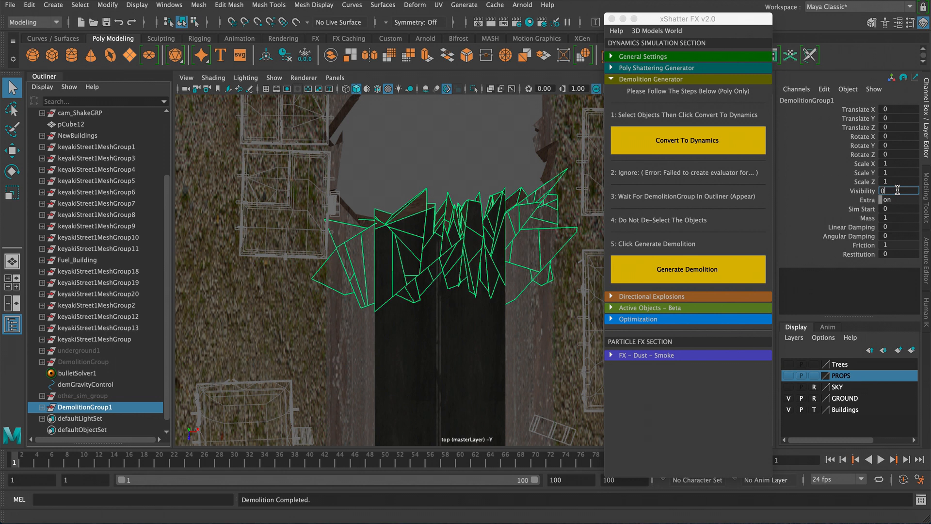
{"action": "key", "text": "Return"}
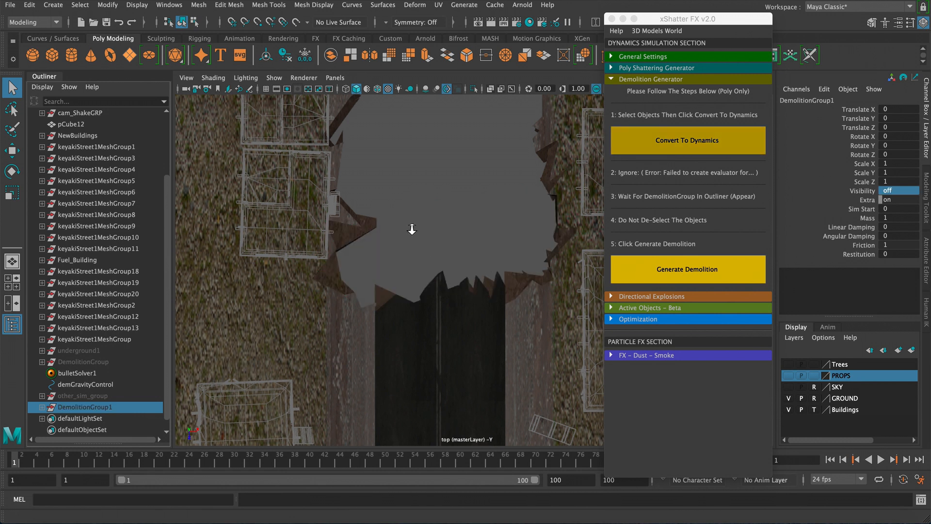
- Select the next band of road fragments beyond the hidden group, convert them to dynamics and generate a demolition
{"action": "middle_click_drag", "start_coordinate": [412, 229], "coordinate": [263, 182], "text": "alt"}
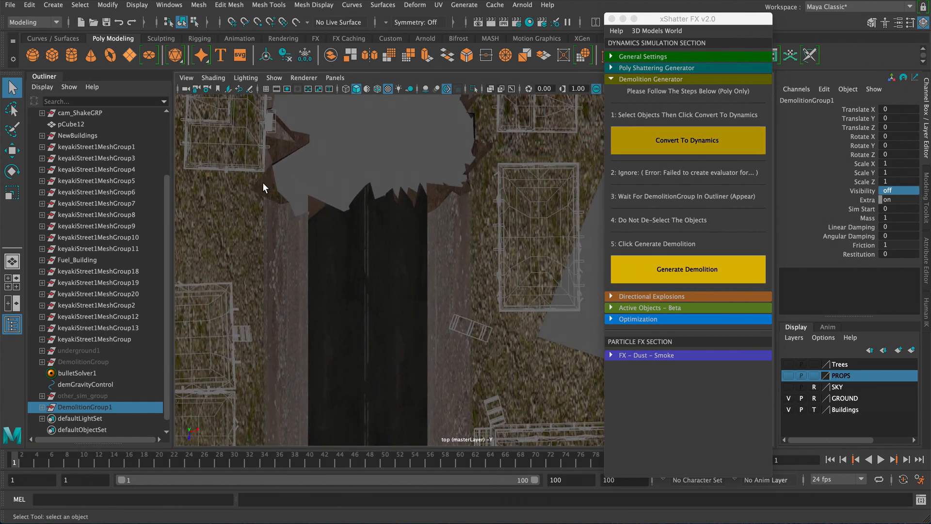
{"action": "left_click_drag", "start_coordinate": [262, 183], "coordinate": [480, 338]}
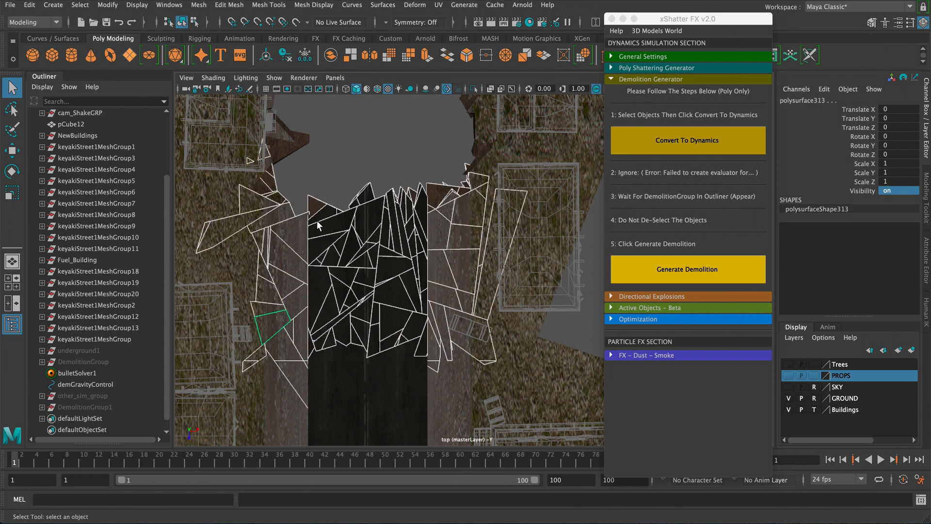
{"action": "middle_click_drag", "start_coordinate": [317, 221], "coordinate": [349, 227], "text": "alt"}
{"action": "left_click_drag", "start_coordinate": [302, 198], "coordinate": [499, 287]}
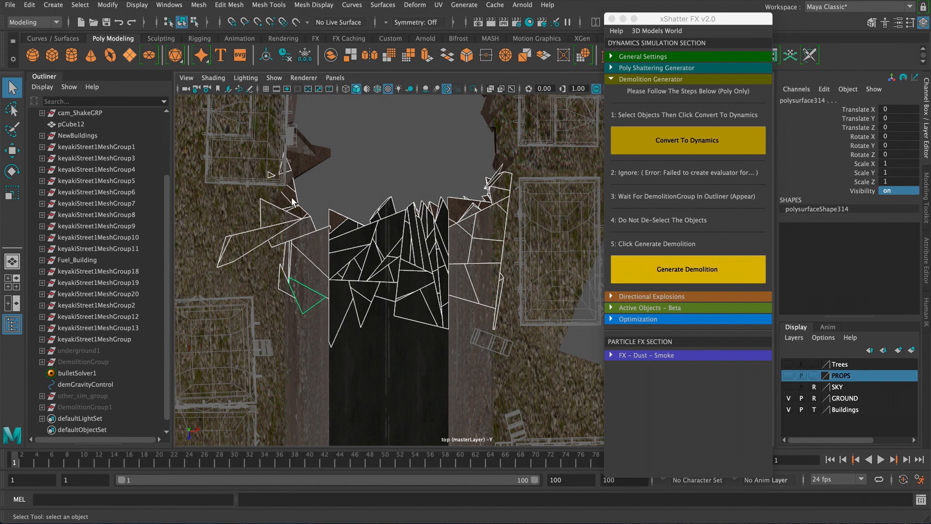
{"action": "left_click_drag", "start_coordinate": [295, 198], "coordinate": [487, 244]}
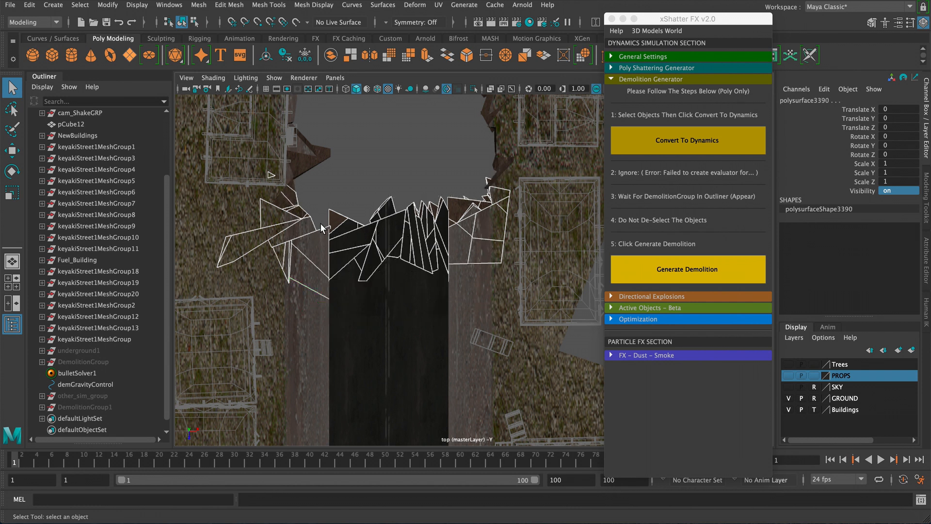
{"action": "left_click_drag", "start_coordinate": [294, 199], "coordinate": [490, 270]}
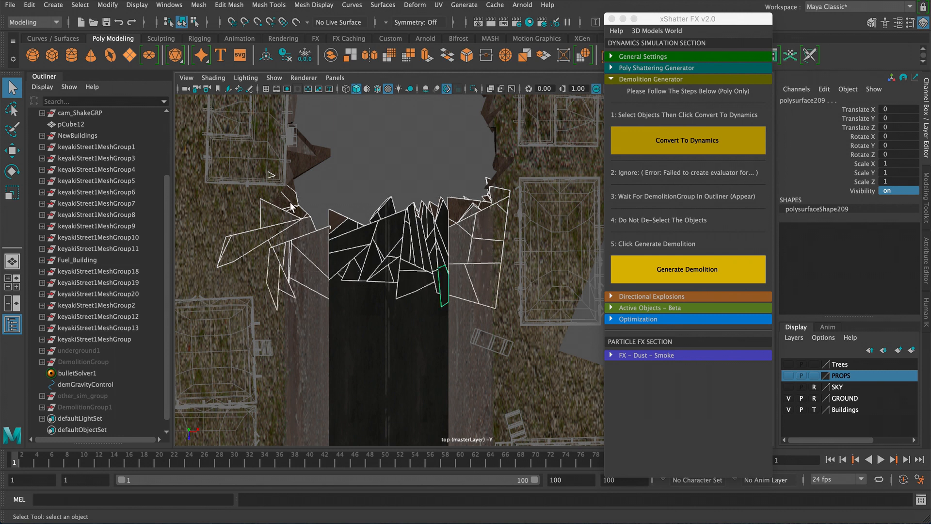
{"action": "left_click_drag", "start_coordinate": [288, 208], "coordinate": [391, 280]}
{"action": "middle_click_drag", "start_coordinate": [450, 208], "coordinate": [428, 184], "text": "alt"}
{"action": "left_click", "coordinate": [212, 240], "text": "ctrl"}
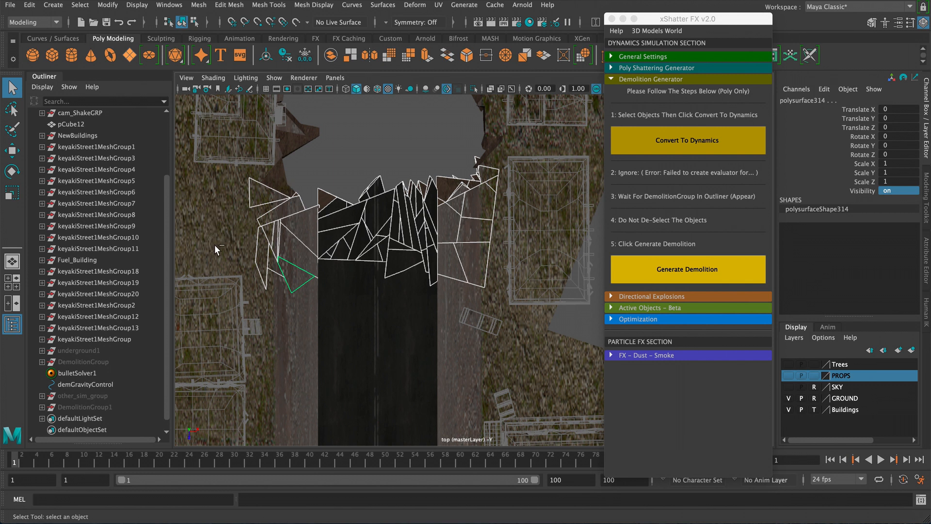
{"action": "middle_click_drag", "start_coordinate": [329, 242], "coordinate": [317, 222], "text": "alt"}
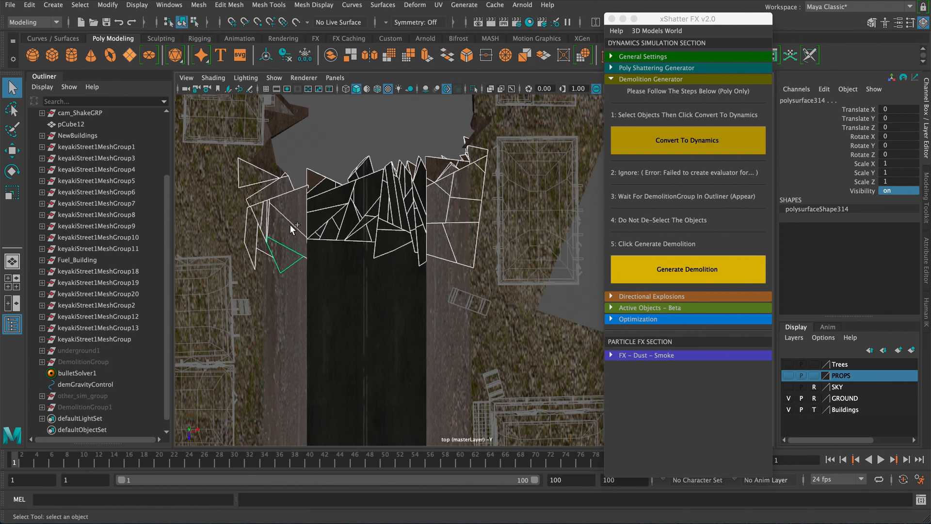
{"action": "left_click_drag", "start_coordinate": [290, 224], "coordinate": [397, 265], "text": "shift"}
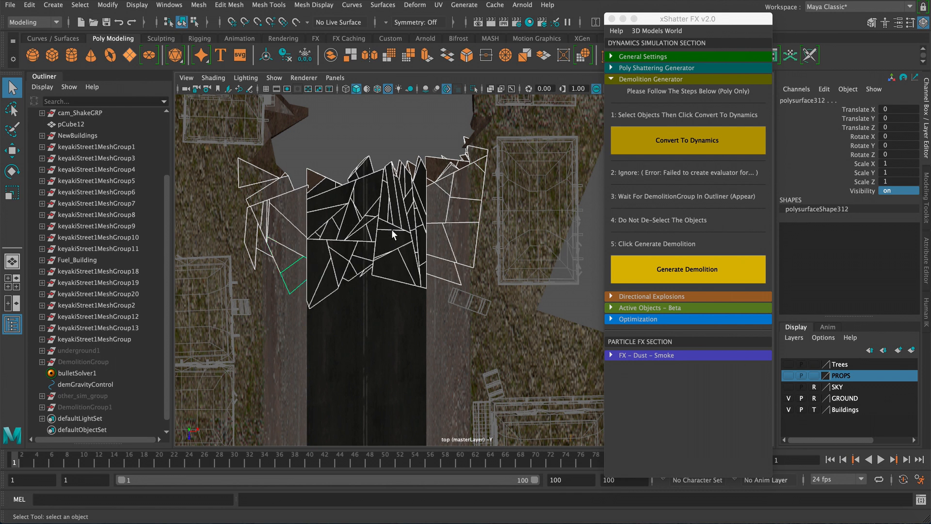
{"action": "middle_click_drag", "start_coordinate": [392, 229], "coordinate": [396, 236], "text": "alt"}
{"action": "left_click_drag", "start_coordinate": [290, 293], "coordinate": [416, 342], "text": "ctrl"}
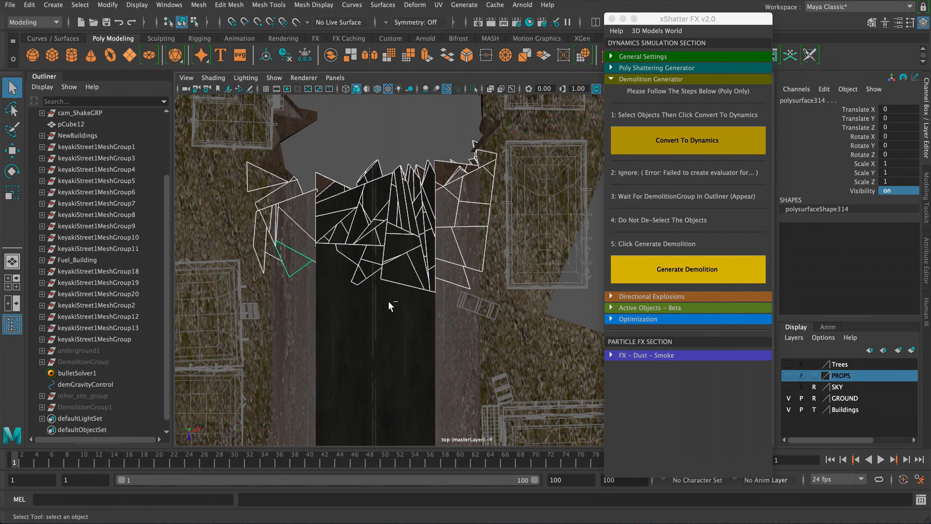
{"action": "left_click", "coordinate": [658, 143]}
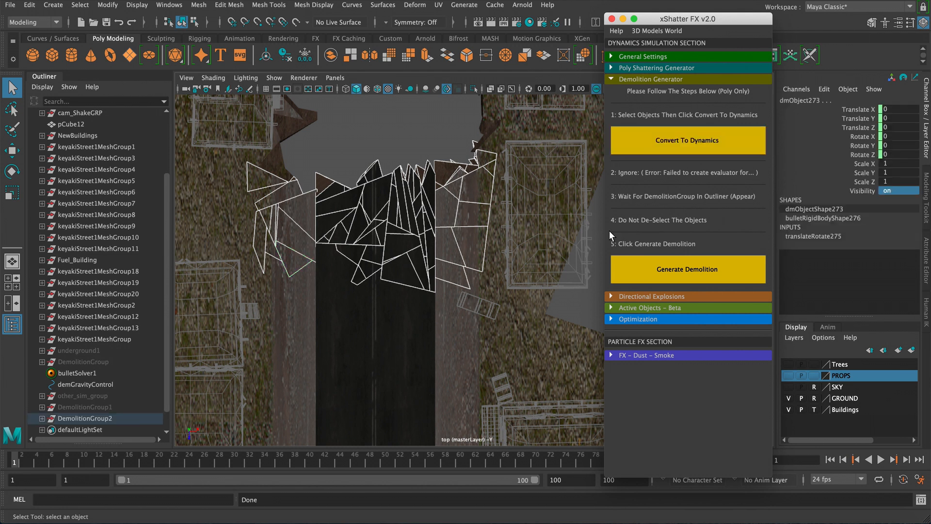
{"action": "left_click", "coordinate": [683, 272]}
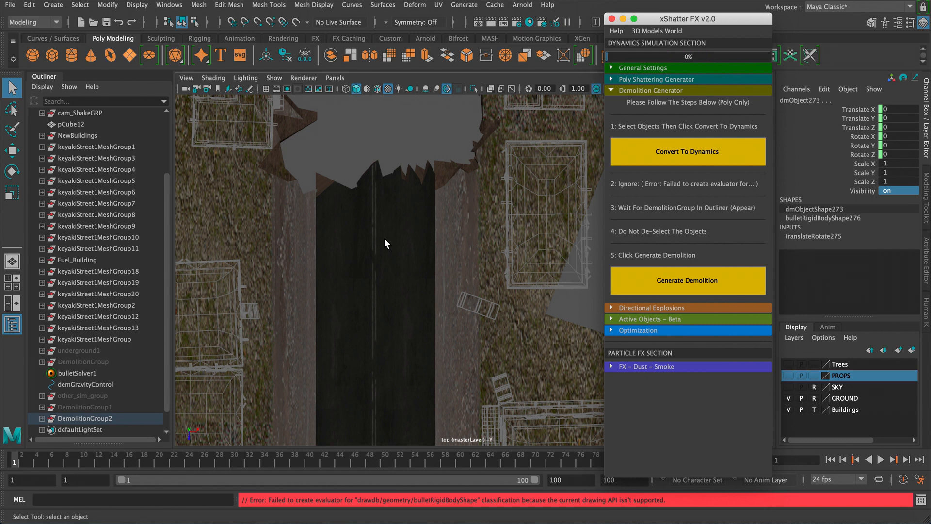
- Select DemolitionGroup2 and set its Visibility to 0
{"action": "left_click", "coordinate": [108, 420]}
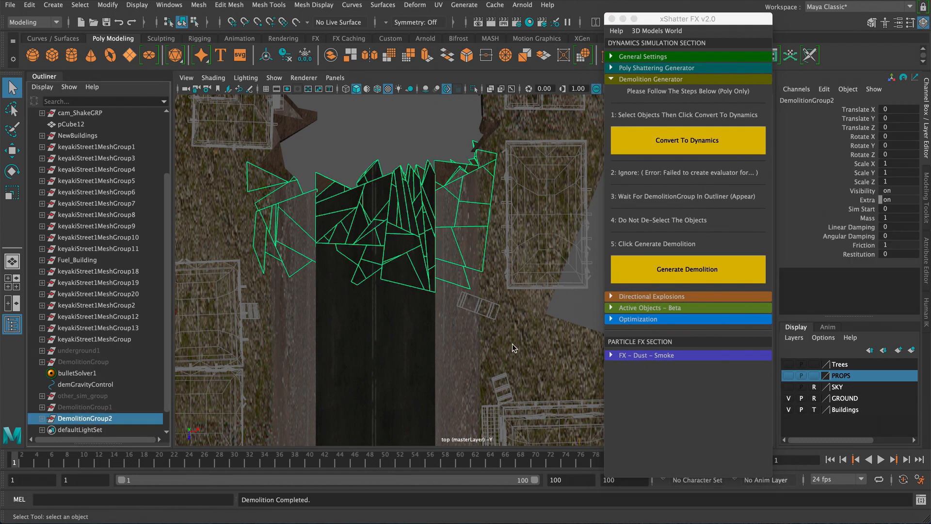
{"action": "left_click", "coordinate": [894, 191]}
{"action": "type", "text": "0"}
{"action": "key", "text": "Return"}
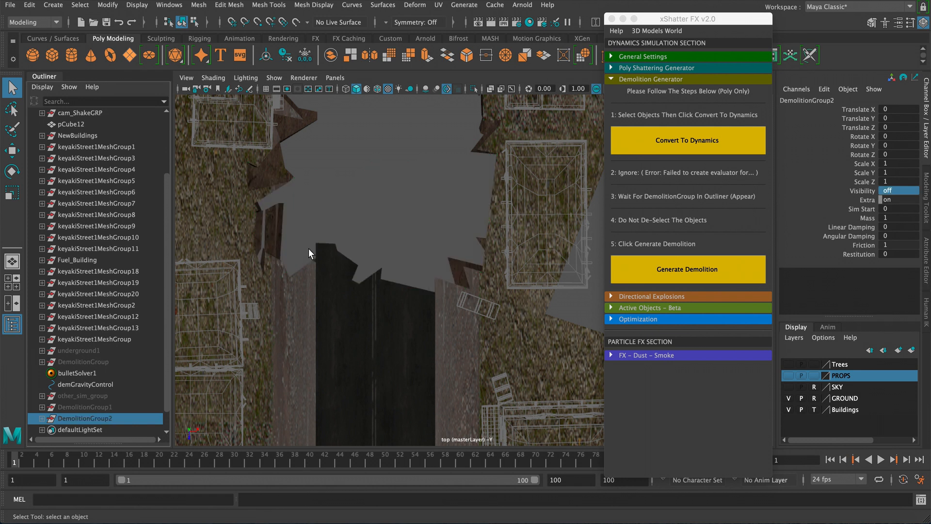
- Select the following band of road fragments further along the street, convert them to dynamics and generate a demolition
{"action": "middle_click_drag", "start_coordinate": [309, 248], "coordinate": [306, 189], "text": "alt"}
{"action": "middle_click_drag", "start_coordinate": [313, 231], "coordinate": [314, 216], "text": "alt"}
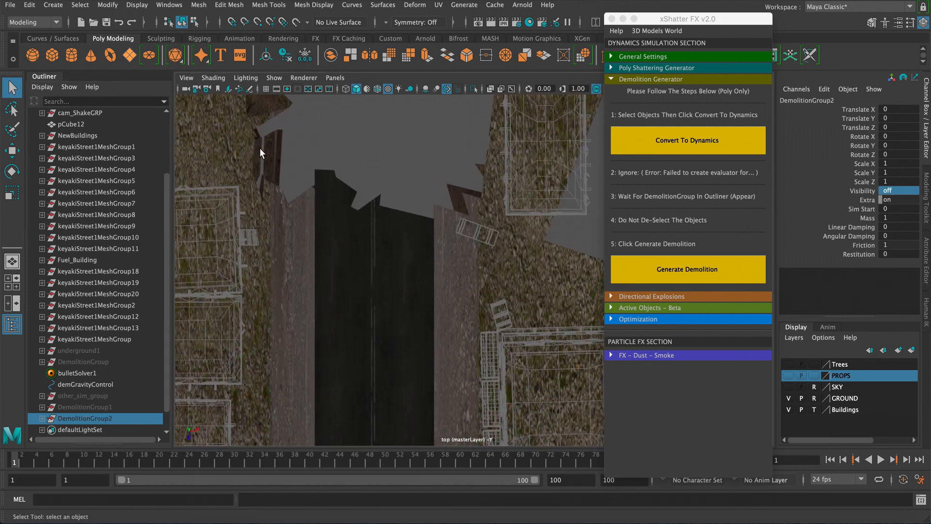
{"action": "left_click_drag", "start_coordinate": [265, 153], "coordinate": [473, 258]}
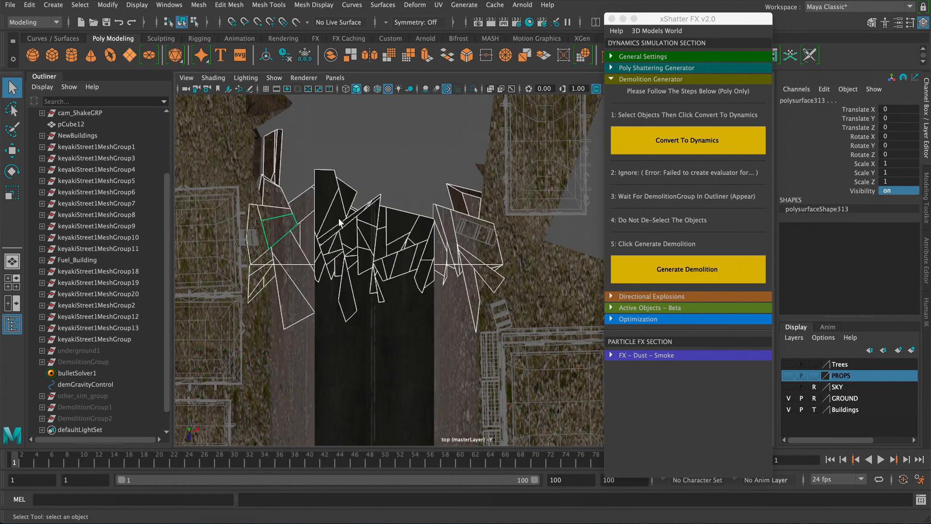
{"action": "middle_click_drag", "start_coordinate": [349, 238], "coordinate": [360, 227], "text": "alt"}
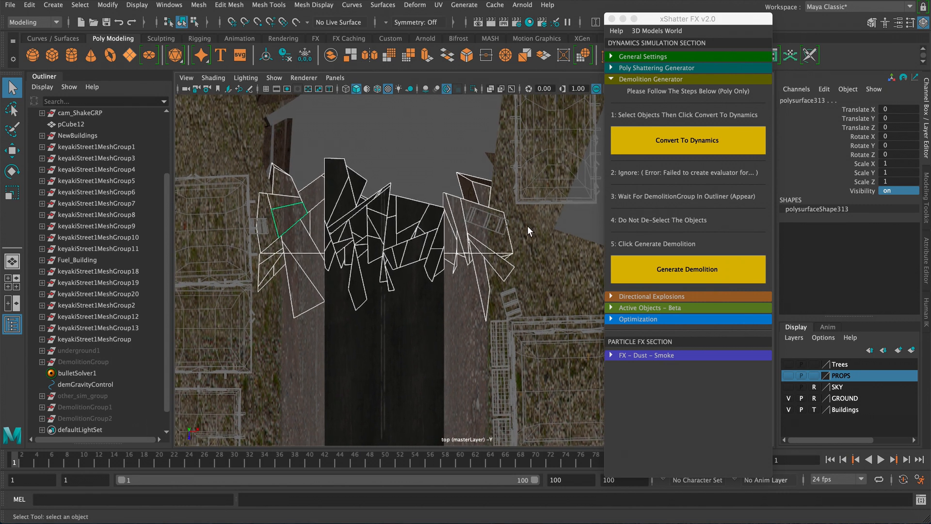
{"action": "left_click", "coordinate": [673, 149]}
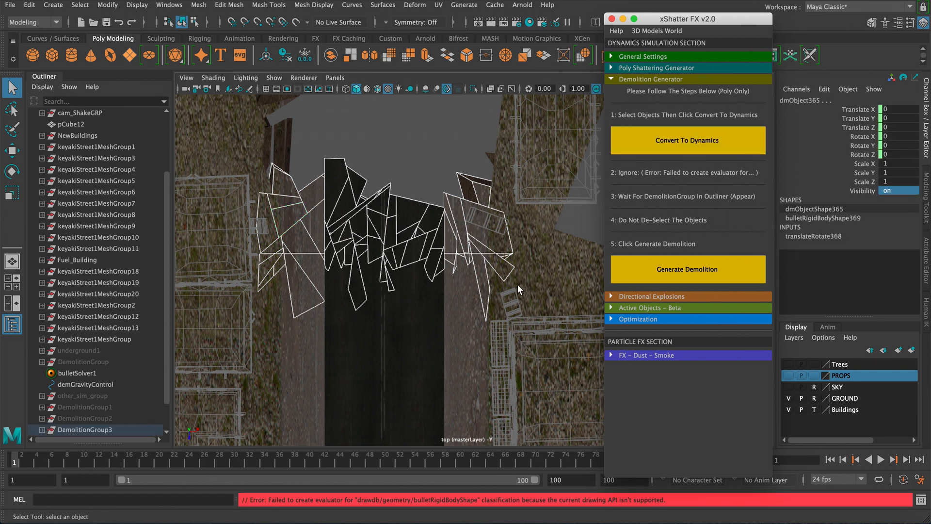
{"action": "left_click", "coordinate": [675, 274]}
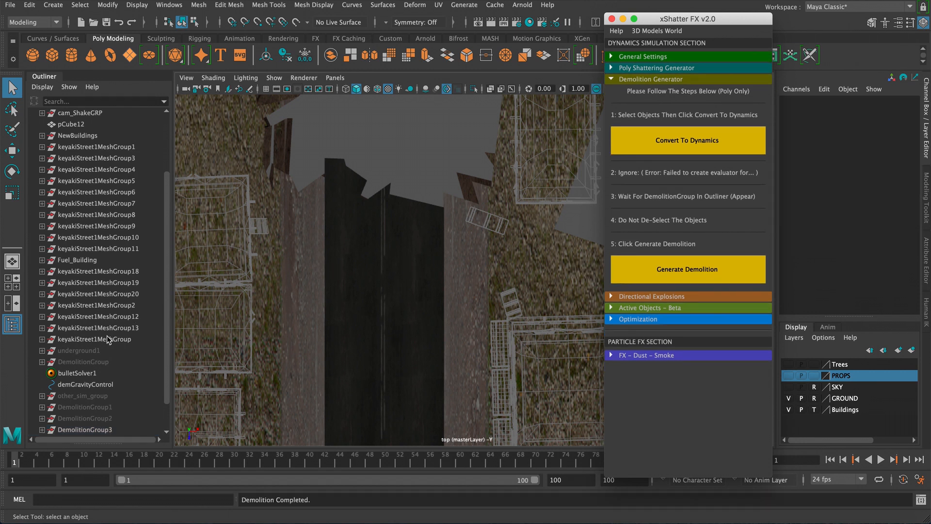
- Select DemolitionGroup3 in the Outliner and set its Visibility to 0
{"action": "scroll", "coordinate": [119, 386], "scroll_direction": "down", "scroll_amount": 5}
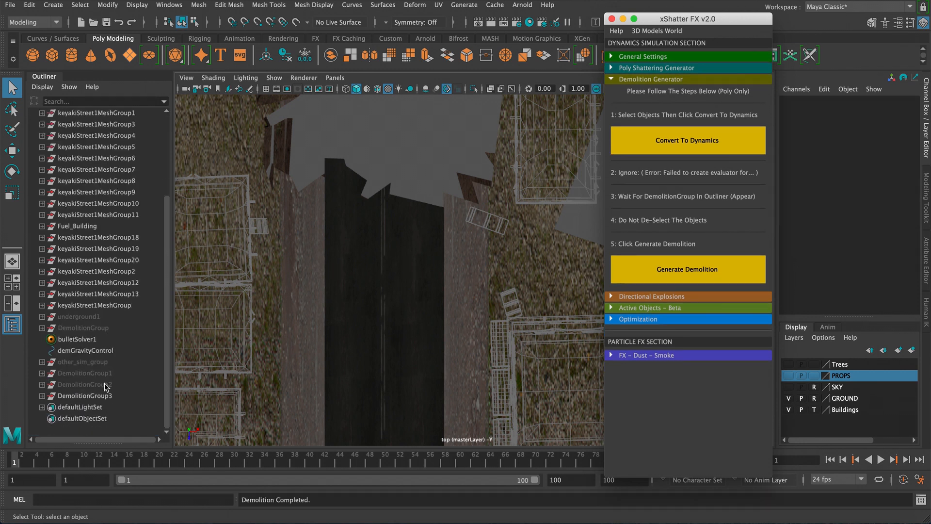
{"action": "left_click", "coordinate": [103, 395]}
{"action": "double_click", "coordinate": [901, 190]}
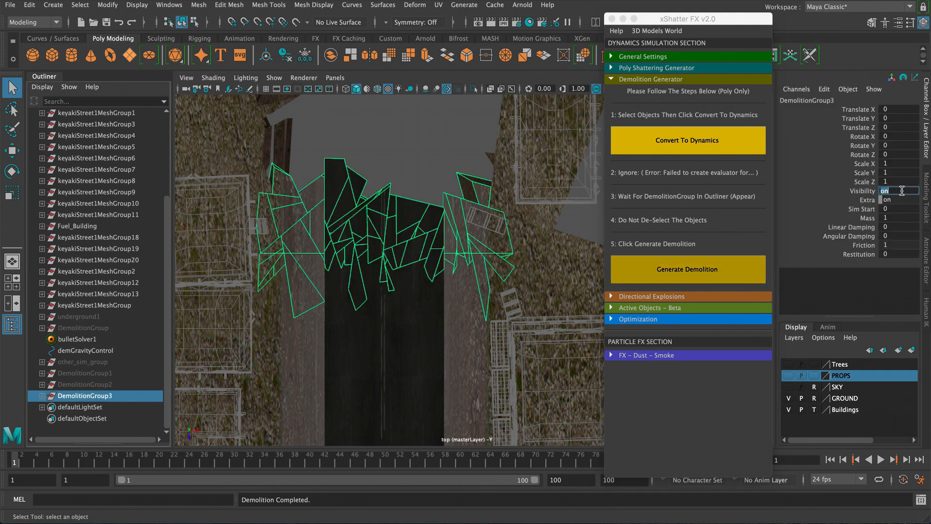
{"action": "type", "text": "0"}
{"action": "key", "text": "Return"}
- Select the next band of road fragments along the street, convert them to dynamics and generate a demolition
{"action": "middle_click_drag", "start_coordinate": [316, 179], "coordinate": [307, 190], "text": "alt"}
{"action": "left_click_drag", "start_coordinate": [265, 165], "coordinate": [482, 252]}
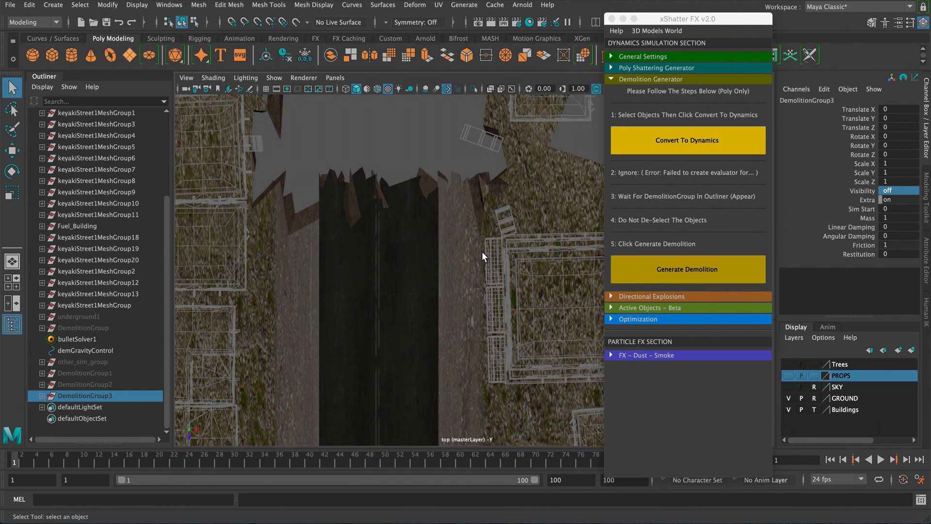
{"action": "left_click_drag", "start_coordinate": [291, 307], "coordinate": [332, 331], "text": "ctrl"}
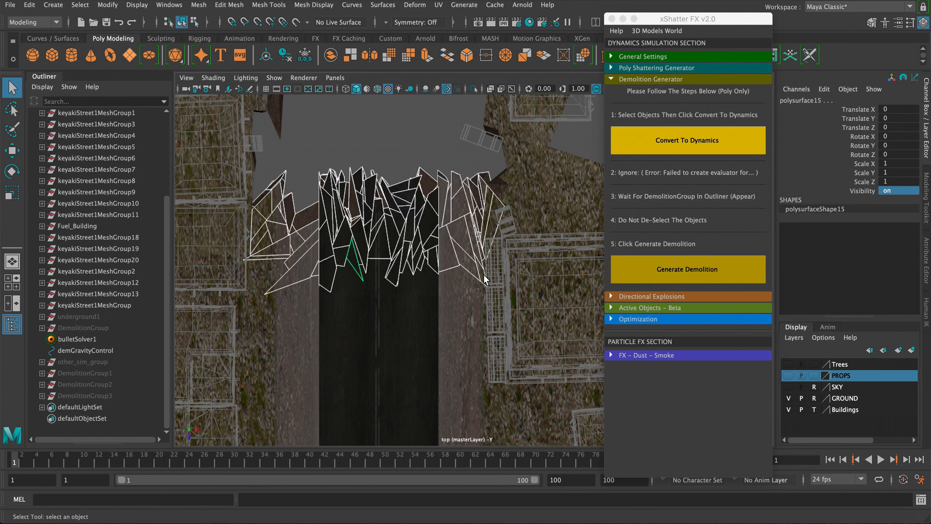
{"action": "left_click", "coordinate": [712, 136]}
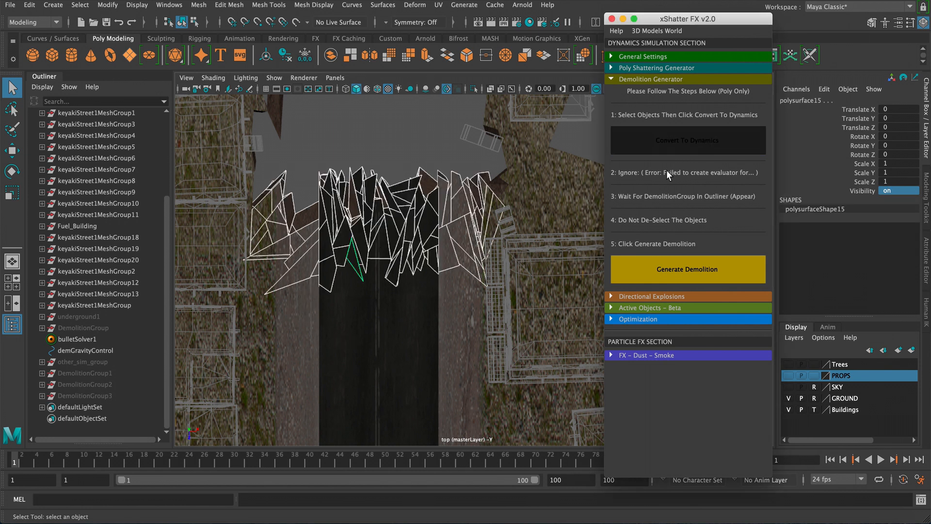
{"action": "left_click", "coordinate": [673, 273]}
{"action": "left_click", "coordinate": [654, 269]}
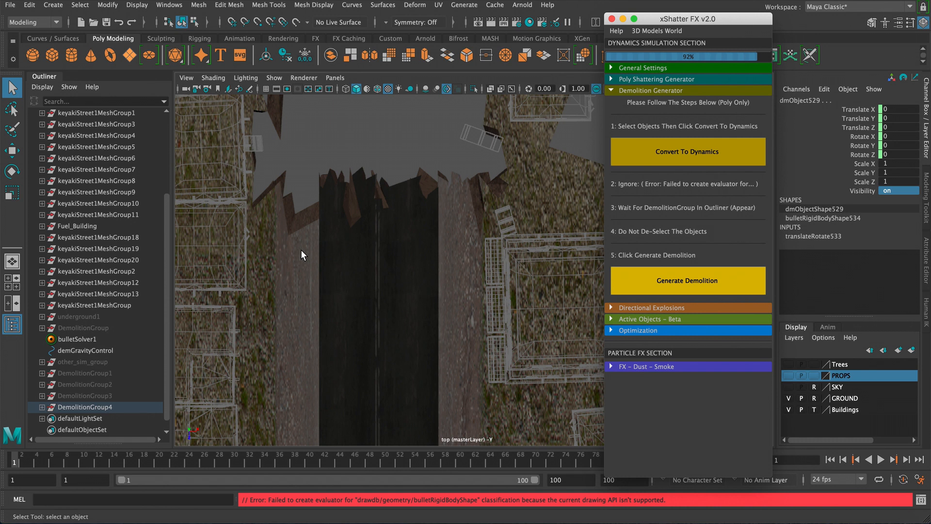
- Select DemolitionGroup4 and set its Visibility to 0
{"action": "left_click", "coordinate": [102, 407]}
{"action": "double_click", "coordinate": [899, 191]}
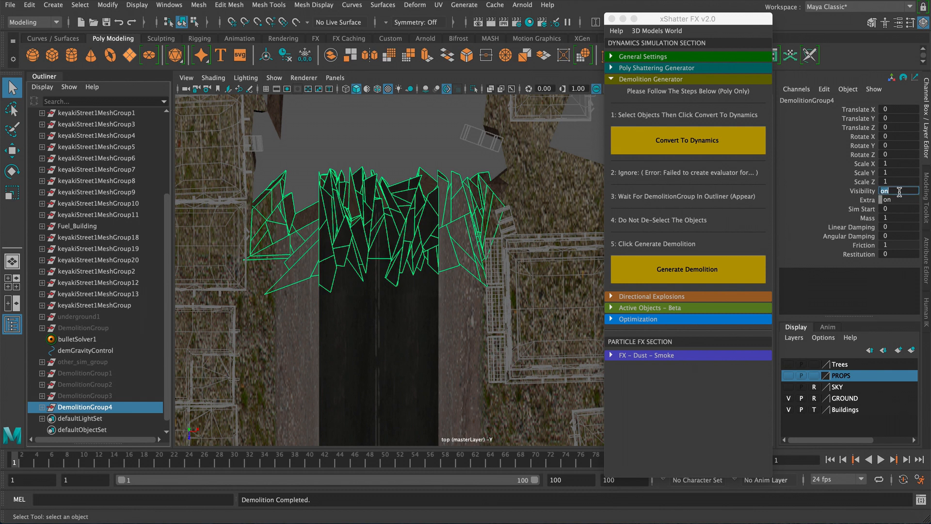
{"action": "type", "text": "0"}
{"action": "key", "text": "Return"}
- Select another band of road fragments further up the street, convert them to dynamics and generate a demolition
{"action": "middle_click_drag", "start_coordinate": [307, 266], "coordinate": [271, 171], "text": "alt"}
{"action": "left_click_drag", "start_coordinate": [238, 156], "coordinate": [458, 245]}
{"action": "middle_click_drag", "start_coordinate": [362, 224], "coordinate": [459, 224], "text": "alt"}
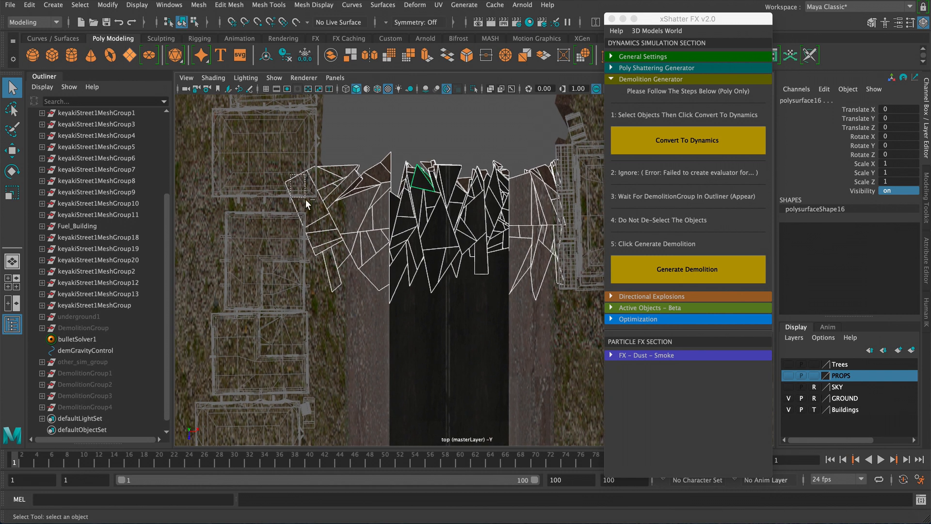
{"action": "left_click_drag", "start_coordinate": [306, 199], "coordinate": [315, 223], "text": "ctrl"}
{"action": "middle_click_drag", "start_coordinate": [437, 223], "coordinate": [291, 218], "text": "alt"}
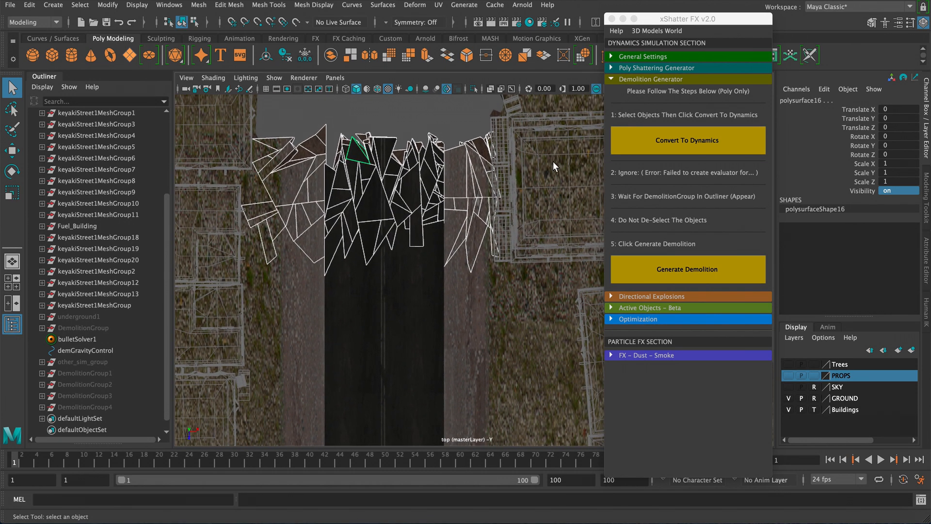
{"action": "left_click", "coordinate": [681, 145]}
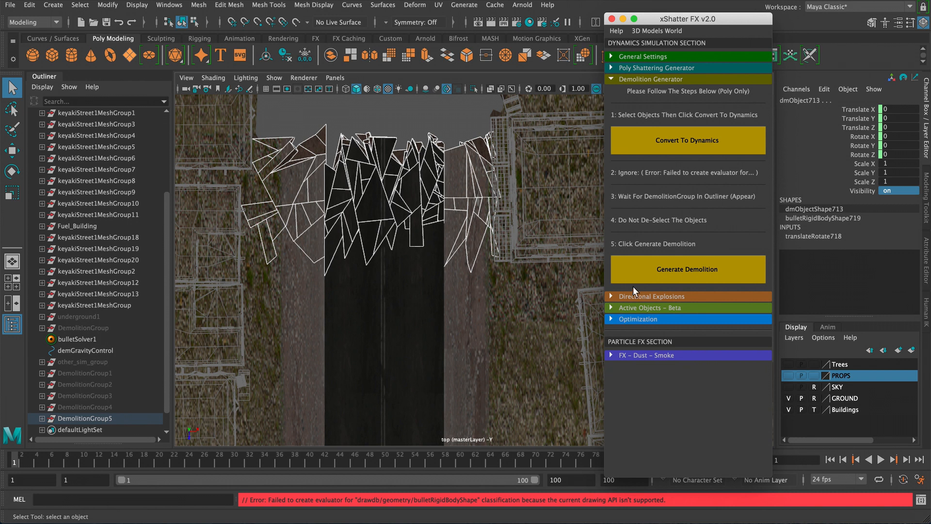
{"action": "left_click", "coordinate": [660, 273]}
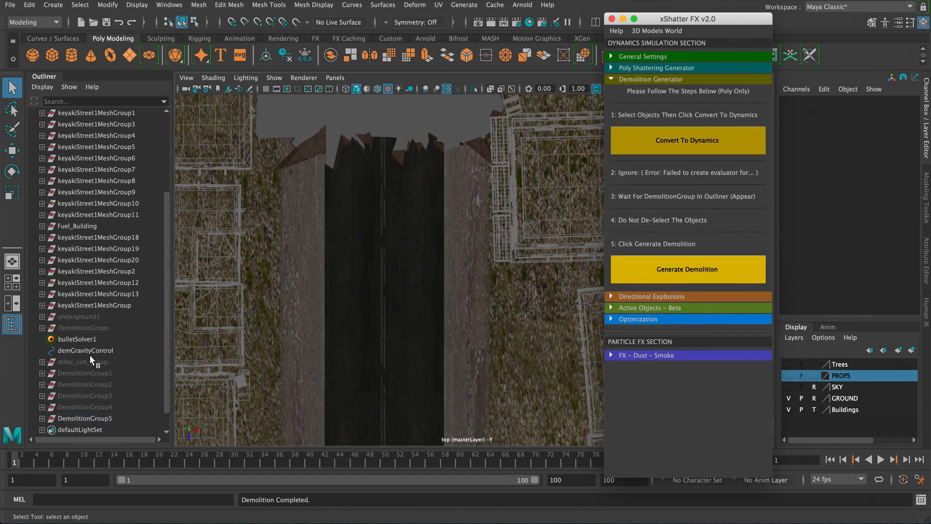
- Select DemolitionGroup5 in the Outliner and set its Visibility to 0
{"action": "left_click", "coordinate": [100, 418]}
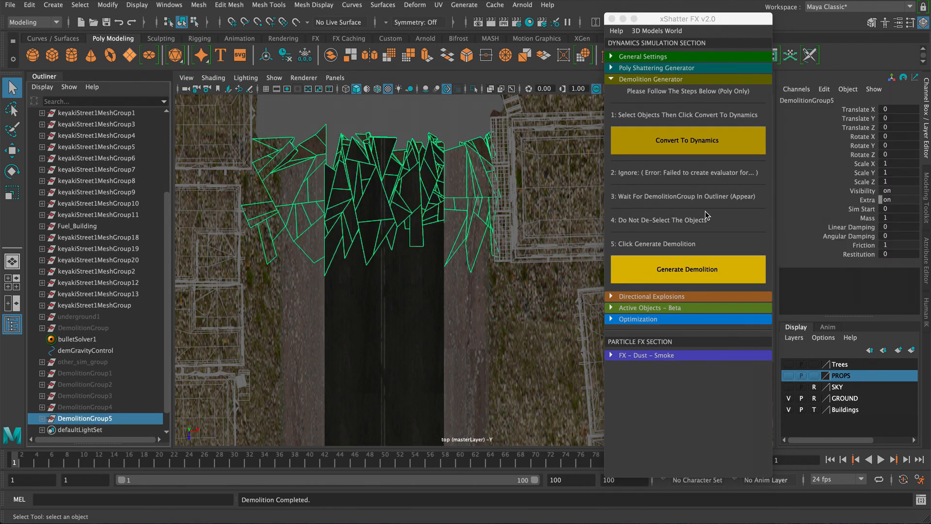
{"action": "left_click", "coordinate": [896, 190]}
{"action": "type", "text": "0"}
{"action": "key", "text": "Return"}
- Select the next band of road fragments up the street, convert them to dynamics and generate a demolition
{"action": "middle_click_drag", "start_coordinate": [286, 216], "coordinate": [281, 115], "text": "alt"}
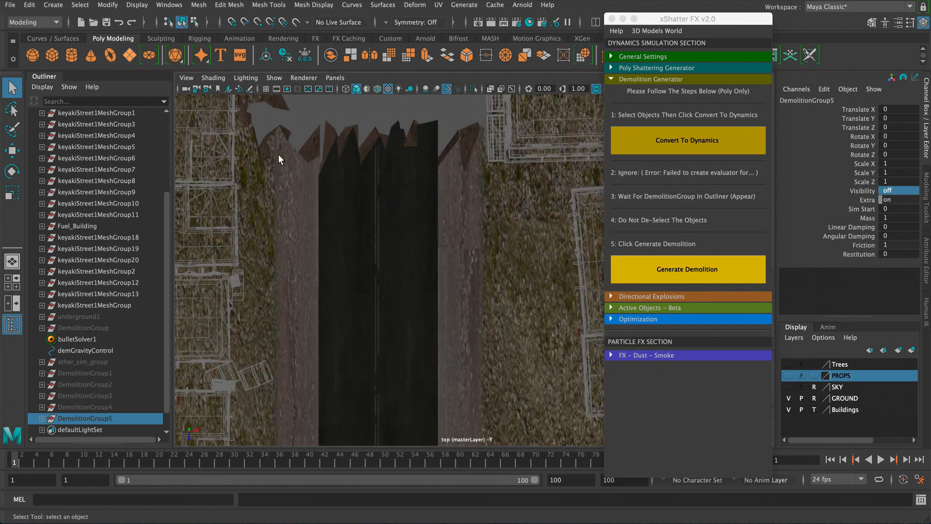
{"action": "middle_click_drag", "start_coordinate": [278, 155], "coordinate": [284, 179], "text": "alt"}
{"action": "left_click_drag", "start_coordinate": [266, 149], "coordinate": [497, 235]}
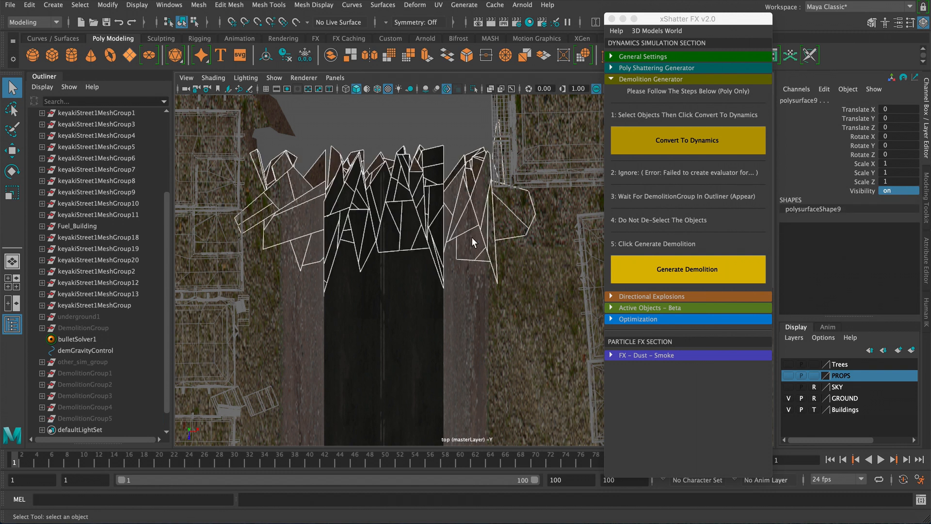
{"action": "middle_click_drag", "start_coordinate": [301, 194], "coordinate": [336, 199], "text": "alt"}
{"action": "left_click", "coordinate": [659, 152]}
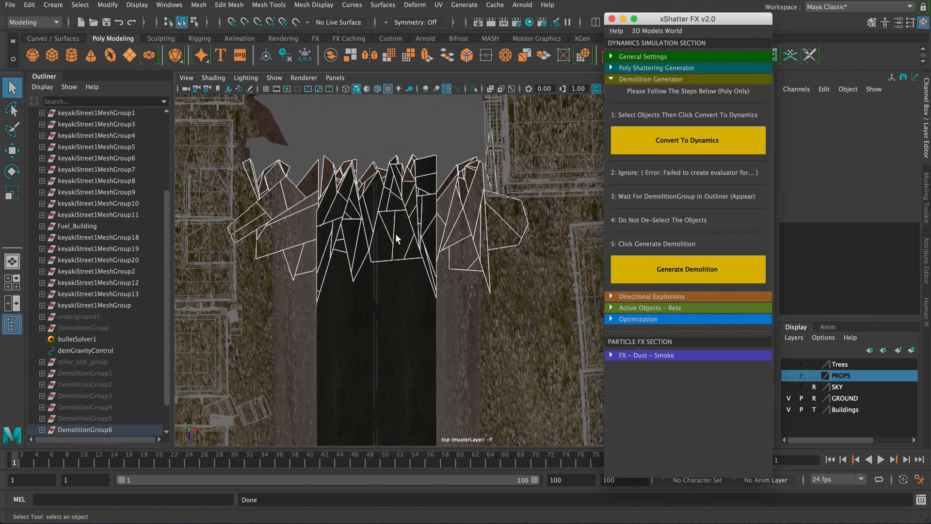
{"action": "left_click", "coordinate": [684, 267]}
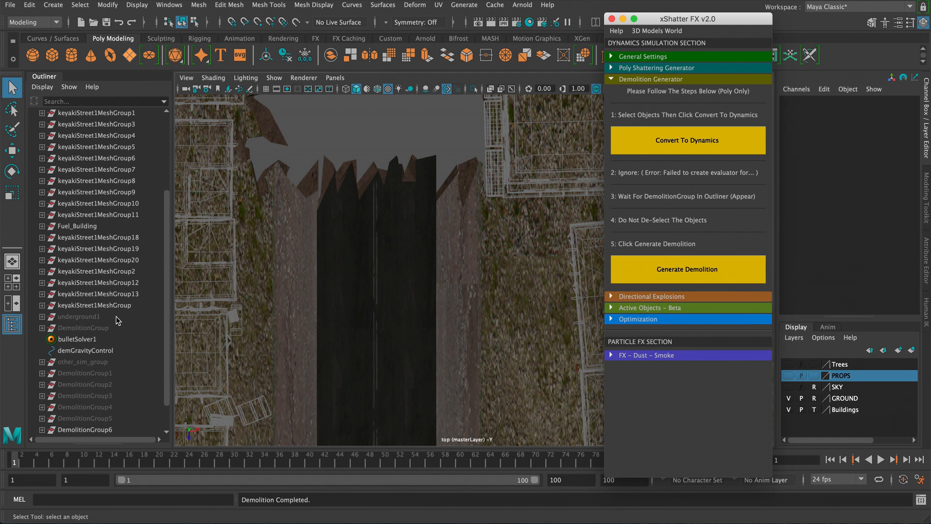
- Select DemolitionGroup6 in the Outliner and set its Visibility to 0
{"action": "scroll", "coordinate": [121, 324], "scroll_direction": "up", "scroll_amount": 3}
{"action": "scroll", "coordinate": [105, 397], "scroll_direction": "down", "scroll_amount": 4}
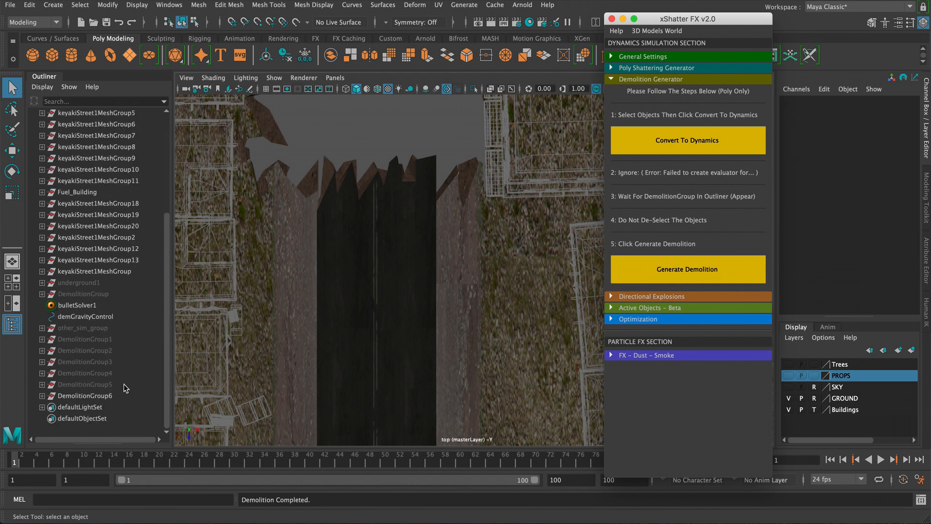
{"action": "left_click", "coordinate": [100, 397]}
{"action": "left_click", "coordinate": [904, 191]}
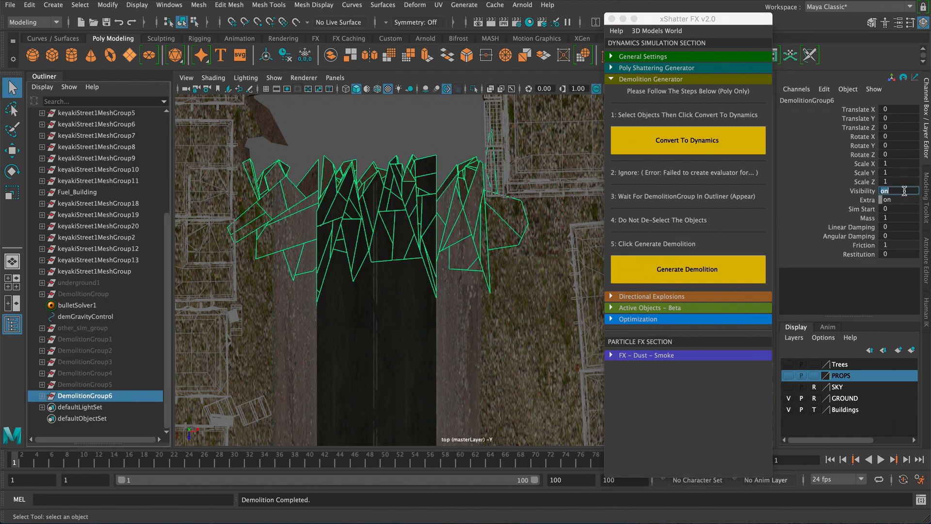
{"action": "key", "text": "Return"}
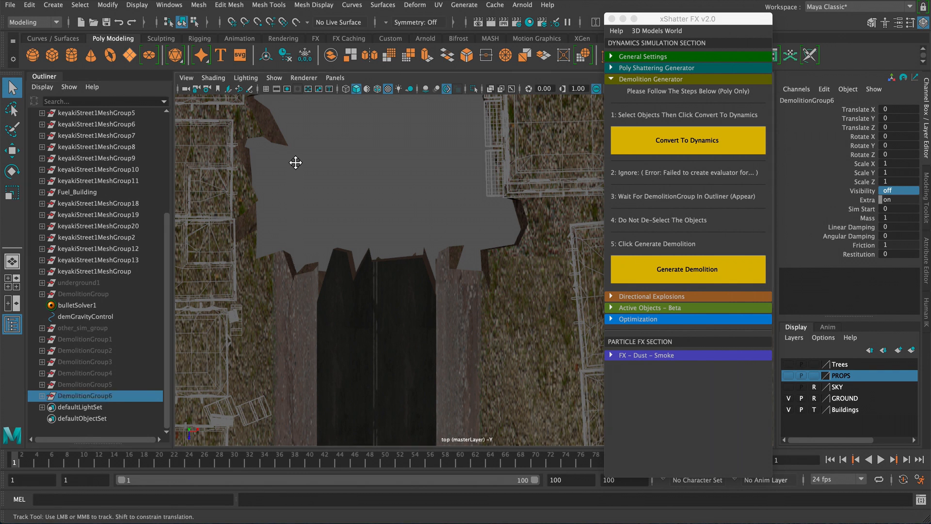
- Select the following band of road fragments further along the street, convert them to dynamics and generate a demolition
{"action": "left_click_drag", "start_coordinate": [262, 154], "coordinate": [513, 234]}
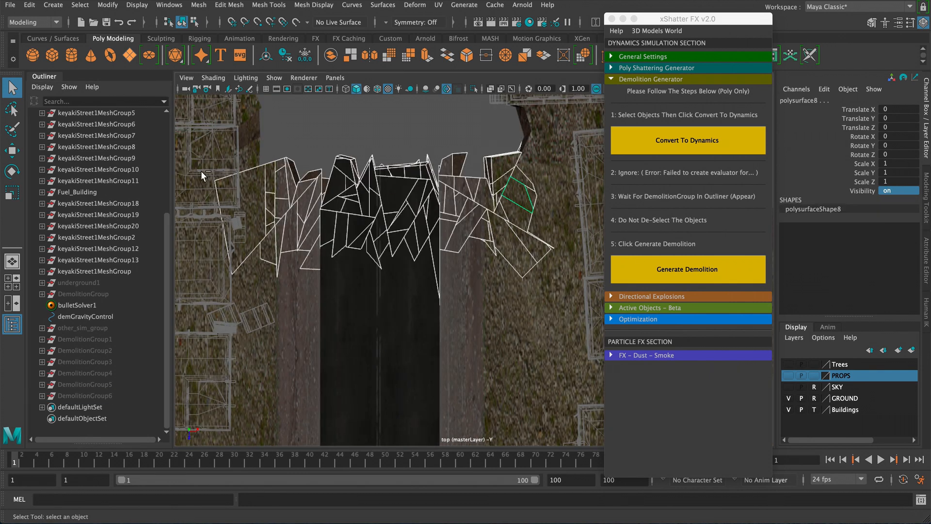
{"action": "mouse_move", "coordinate": [313, 211]}
{"action": "middle_mouse_down", "text": "alt"}
{"action": "mouse_move", "coordinate": [393, 203]}
{"action": "mouse_move", "coordinate": [400, 146]}
{"action": "middle_mouse_up", "text": "alt"}
{"action": "middle_click_drag", "start_coordinate": [422, 256], "coordinate": [433, 156], "text": "alt"}
{"action": "right_click_drag", "start_coordinate": [409, 247], "coordinate": [366, 150], "text": "alt"}
{"action": "right_click_drag", "start_coordinate": [402, 274], "coordinate": [347, 174], "text": "alt"}
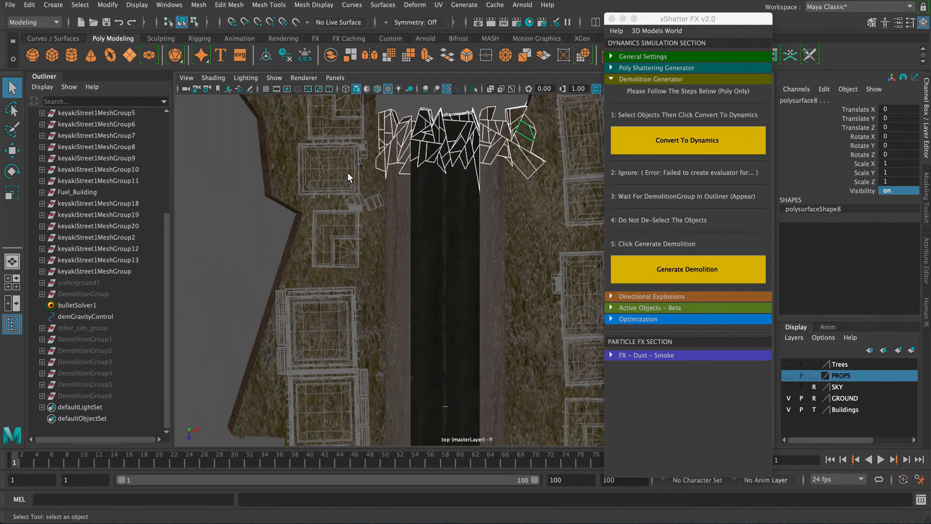
{"action": "middle_click_drag", "start_coordinate": [378, 183], "coordinate": [328, 297], "text": "alt"}
{"action": "right_click_drag", "start_coordinate": [329, 296], "coordinate": [481, 291], "text": "alt"}
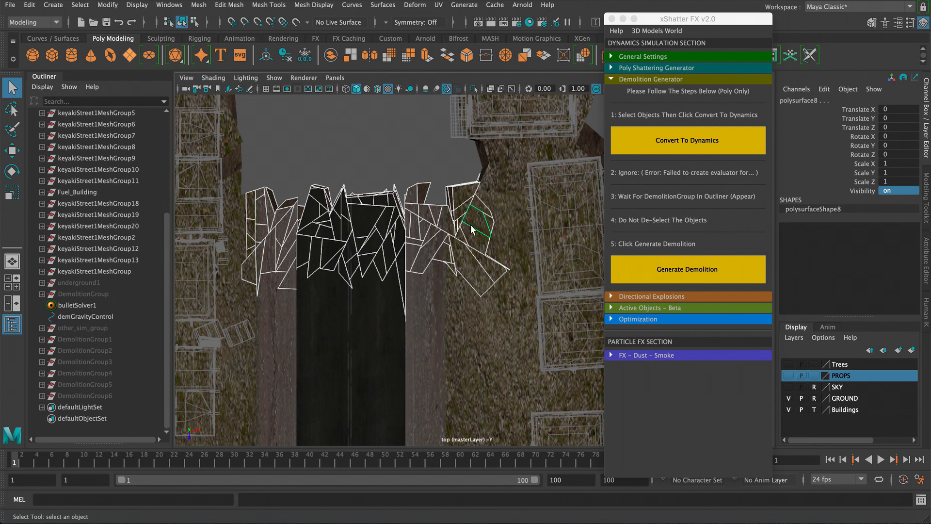
{"action": "left_click", "coordinate": [674, 151]}
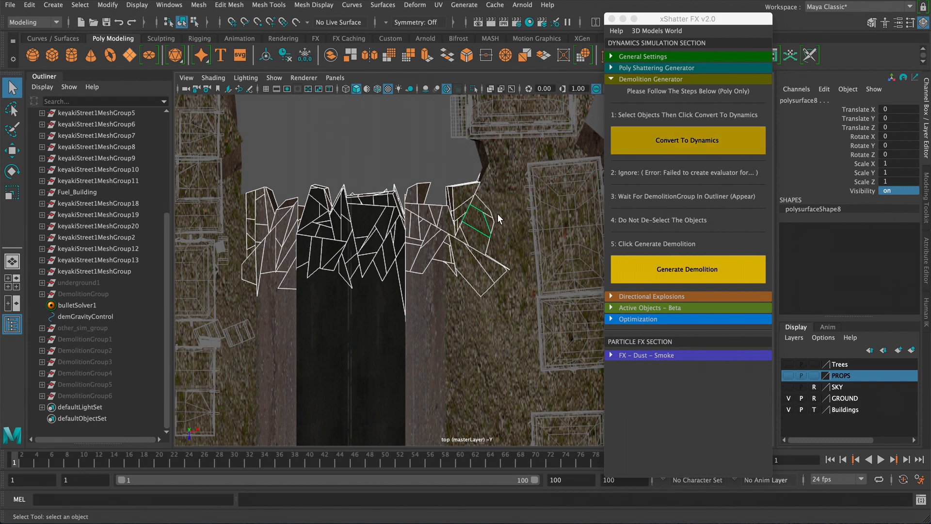
{"action": "left_click", "coordinate": [670, 147]}
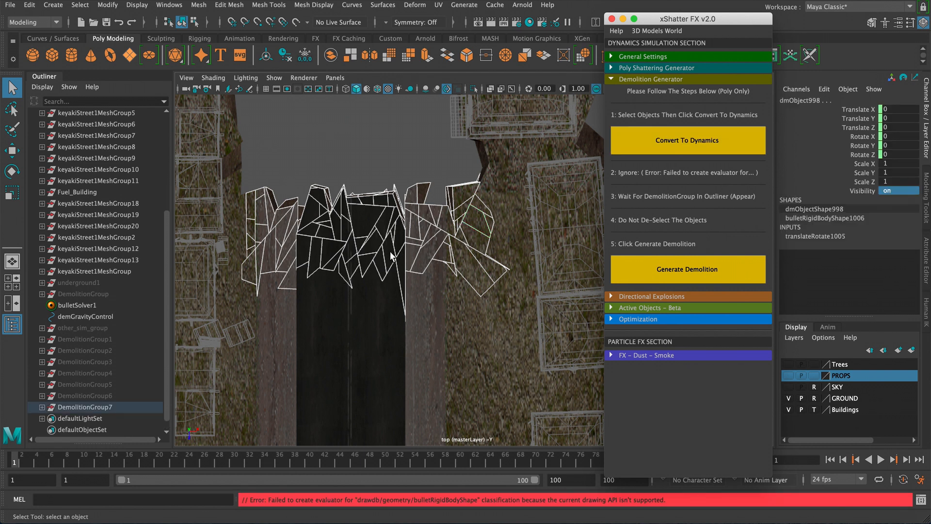
{"action": "left_click", "coordinate": [665, 270]}
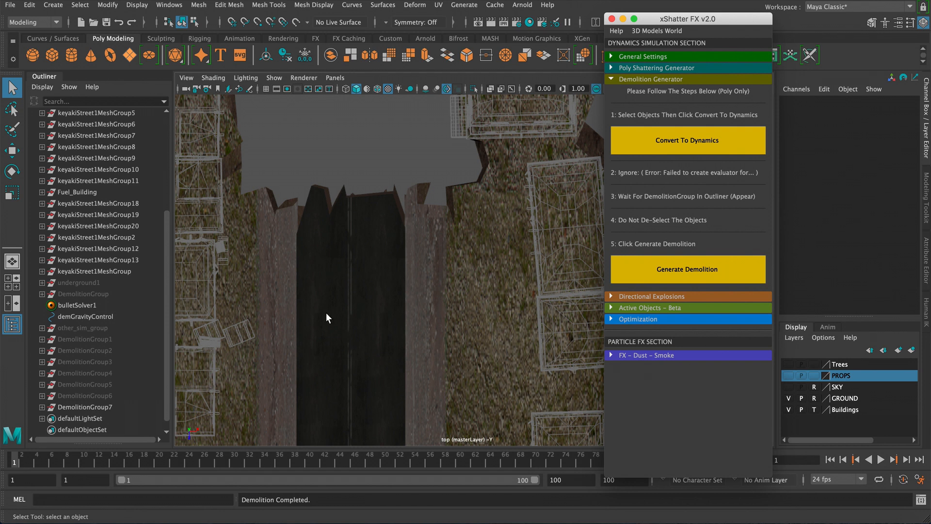
- Select DemolitionGroup7 and set its Visibility to 0
{"action": "left_click", "coordinate": [103, 407]}
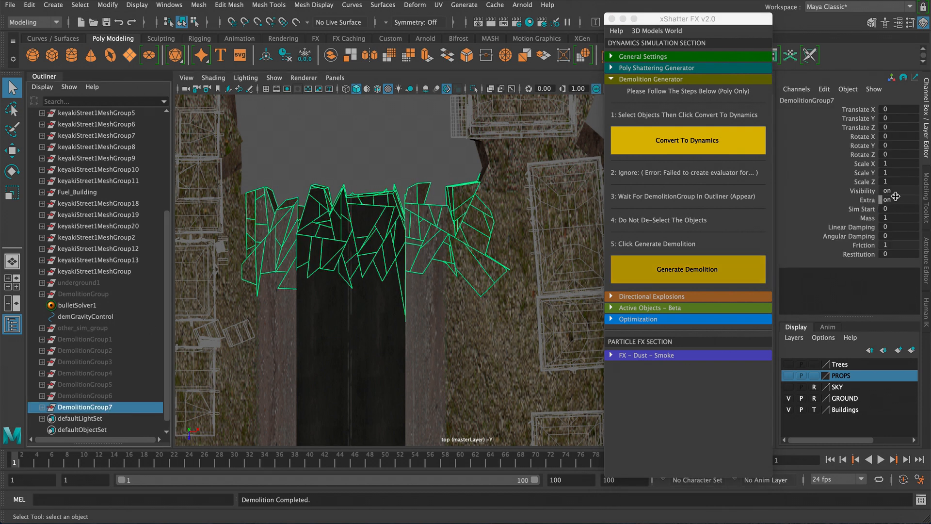
{"action": "left_click", "coordinate": [897, 191]}
{"action": "key", "text": "Return"}
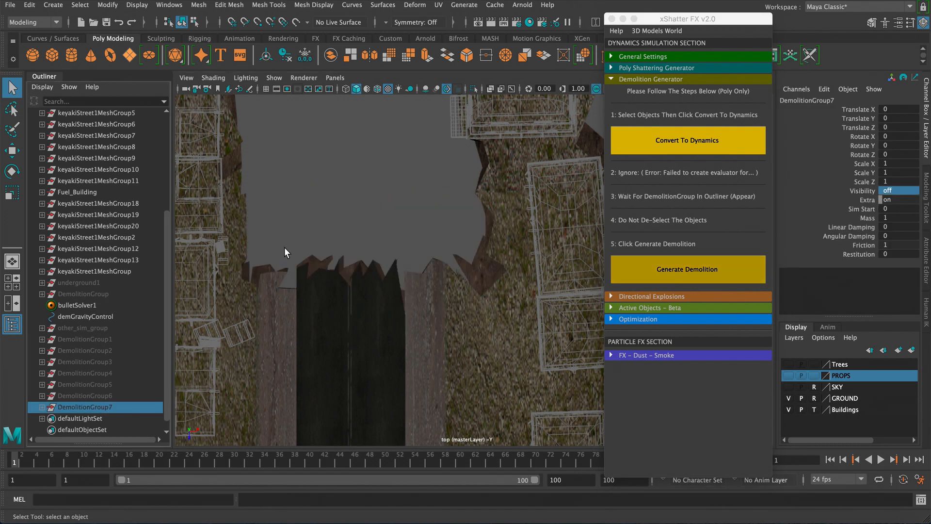
- Select another band of road fragments including the loose piece at the street's edge, convert them to dynamics and generate a demolition
{"action": "middle_click_drag", "start_coordinate": [285, 247], "coordinate": [311, 101], "text": "alt"}
{"action": "middle_click_drag", "start_coordinate": [334, 157], "coordinate": [327, 176], "text": "alt"}
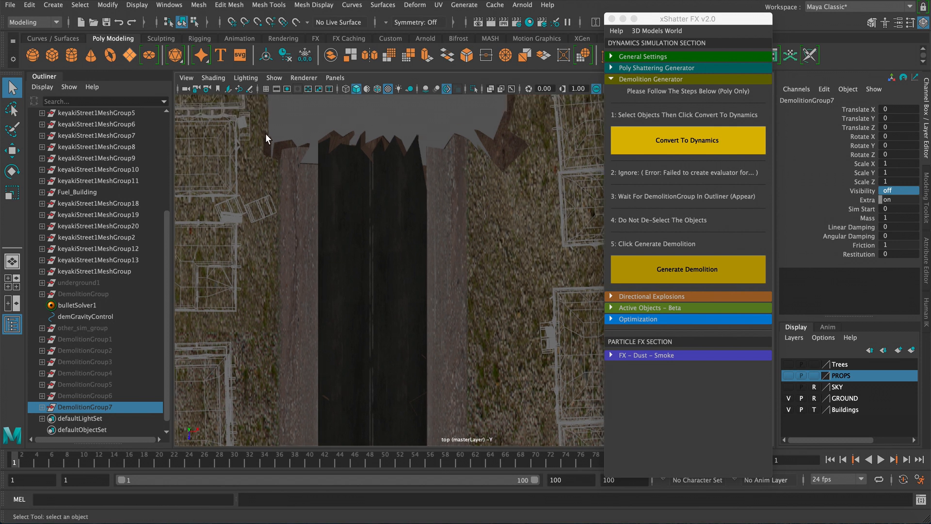
{"action": "left_click_drag", "start_coordinate": [264, 131], "coordinate": [514, 226]}
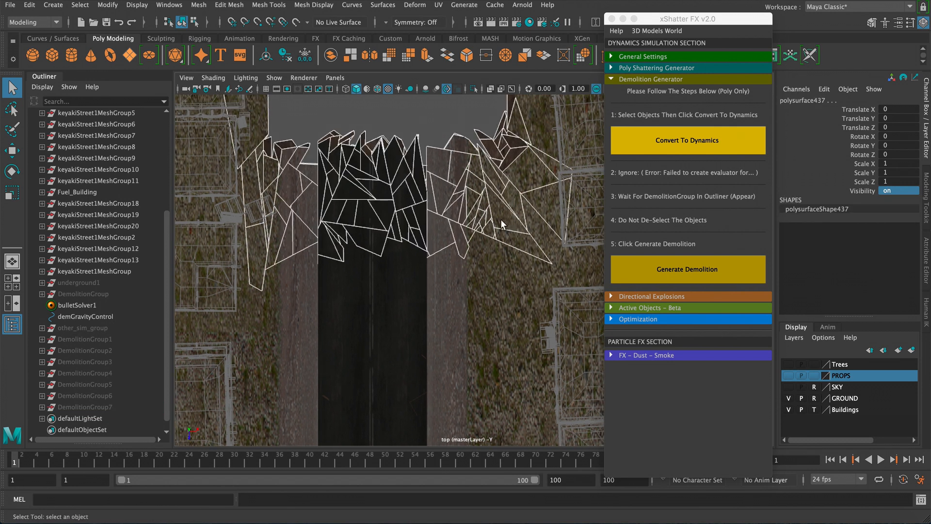
{"action": "middle_click_drag", "start_coordinate": [438, 200], "coordinate": [402, 240], "text": "alt"}
{"action": "left_click_drag", "start_coordinate": [530, 204], "coordinate": [549, 249], "text": "ctrl"}
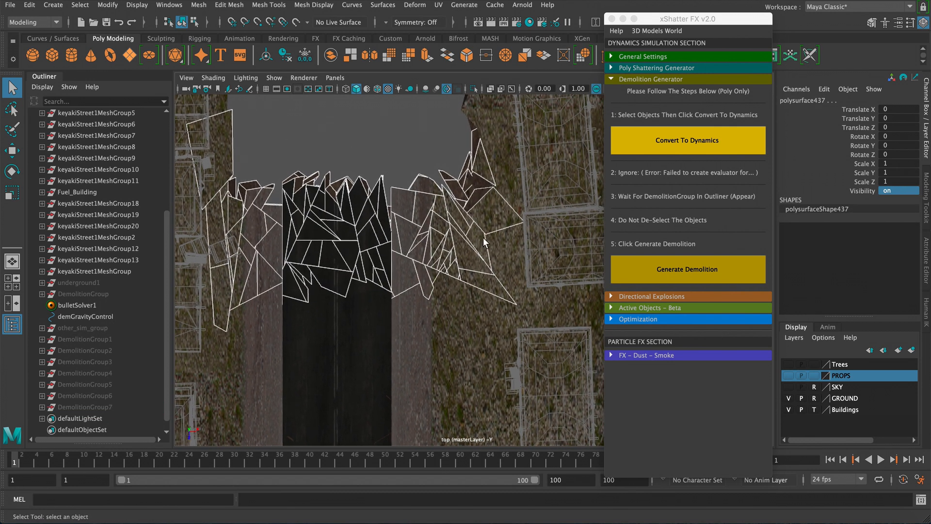
{"action": "middle_click_drag", "start_coordinate": [246, 217], "coordinate": [235, 160], "text": "alt"}
{"action": "left_click", "coordinate": [294, 286], "text": "shift"}
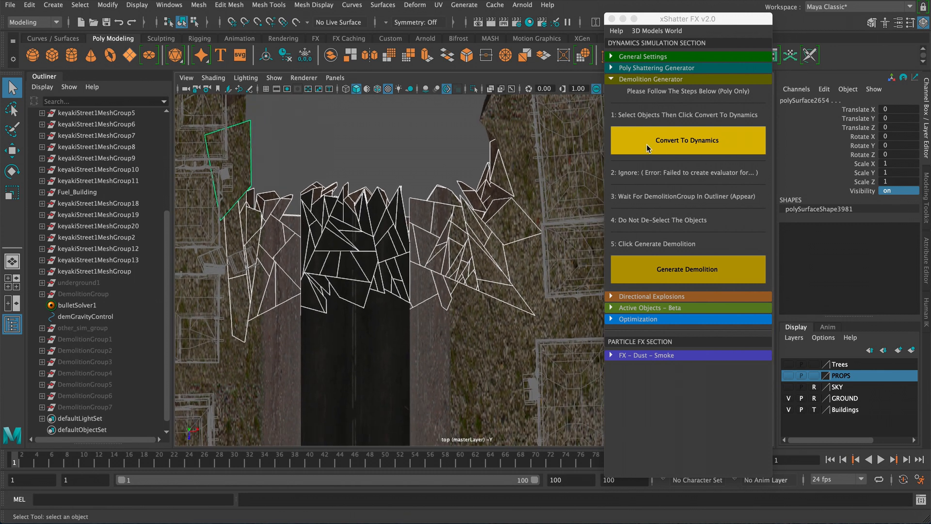
{"action": "left_click", "coordinate": [674, 144]}
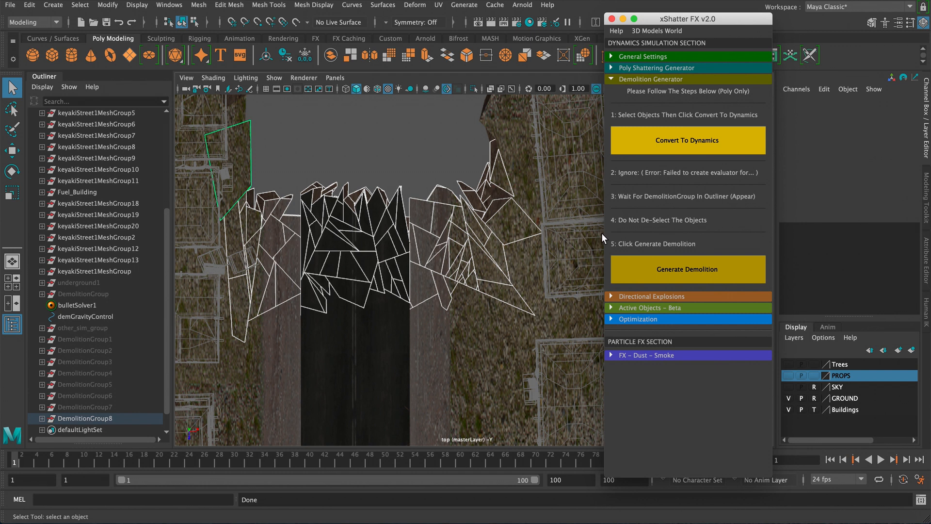
{"action": "left_click", "coordinate": [672, 271]}
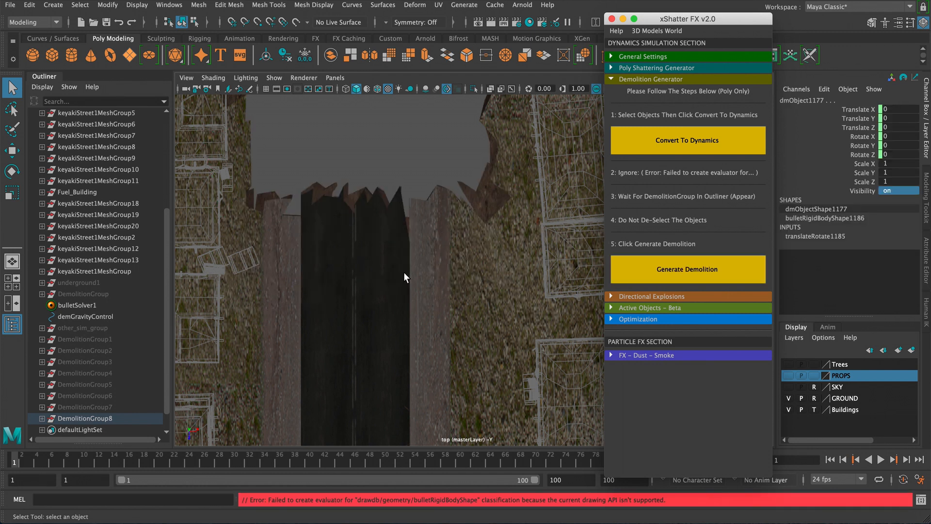
- Select DemolitionGroup8 and set its Visibility to 0
{"action": "left_click", "coordinate": [104, 417]}
{"action": "double_click", "coordinate": [905, 190]}
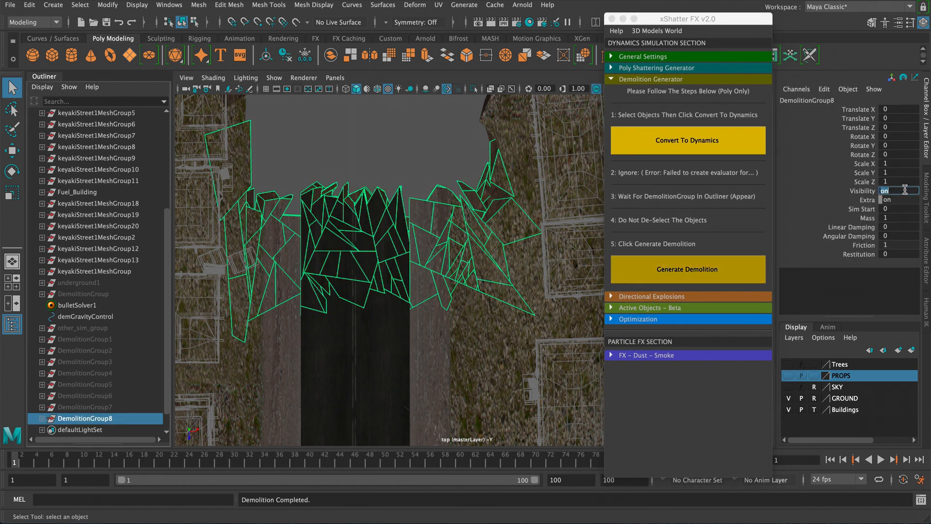
{"action": "type", "text": "0"}
{"action": "key", "text": "Return"}
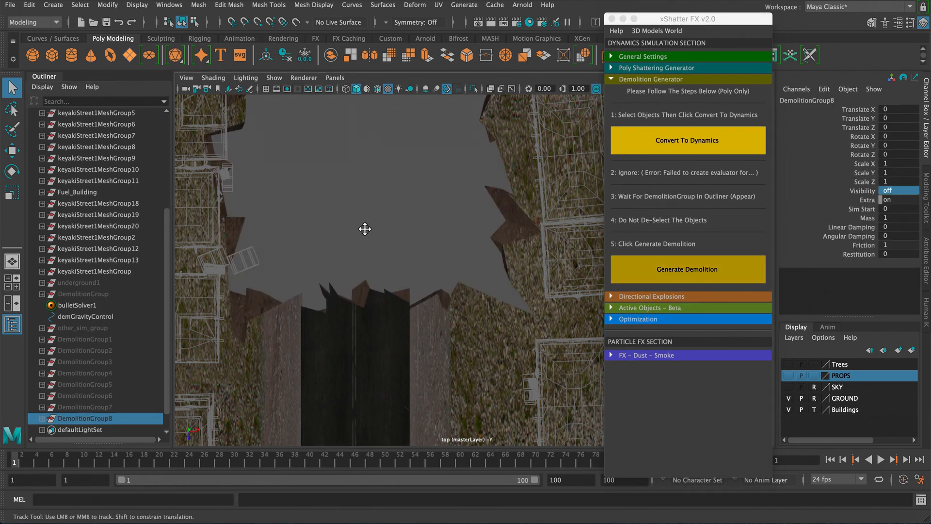
- Switch to the camera2 view and play back and scrub the timeline to preview the demolition shot
{"action": "middle_click_drag", "start_coordinate": [366, 229], "coordinate": [365, 223], "text": "alt"}
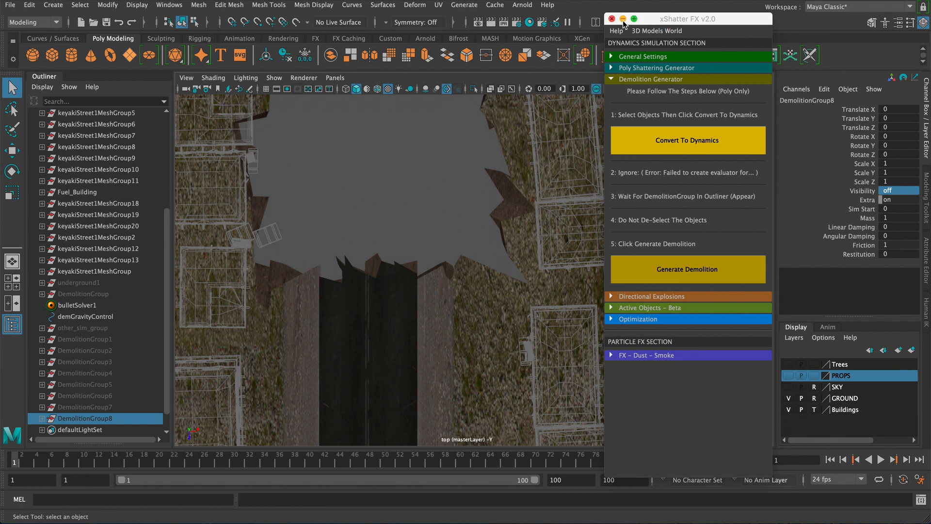
{"action": "left_click", "coordinate": [623, 19]}
{"action": "key", "text": "space"}
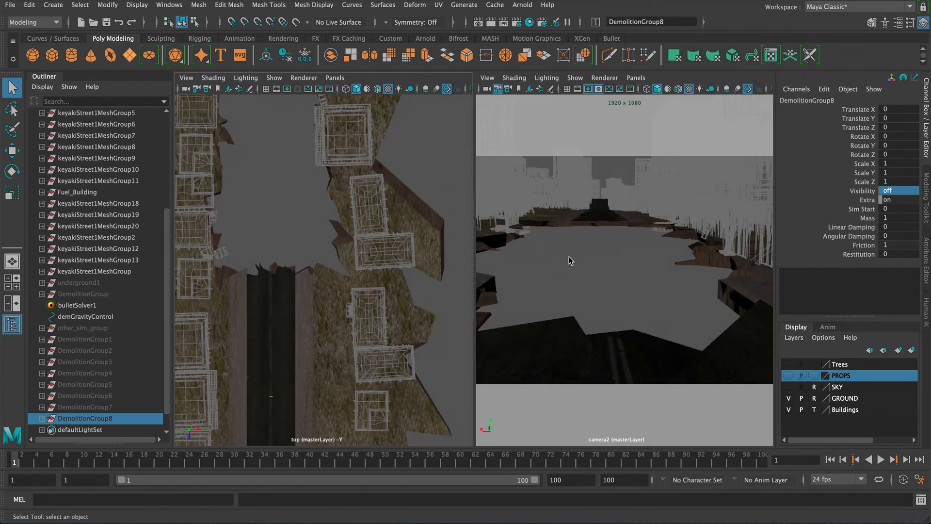
{"action": "key", "text": "space"}
{"action": "left_click_drag", "start_coordinate": [19, 461], "coordinate": [358, 460]}
{"action": "key", "text": "alt+v"}
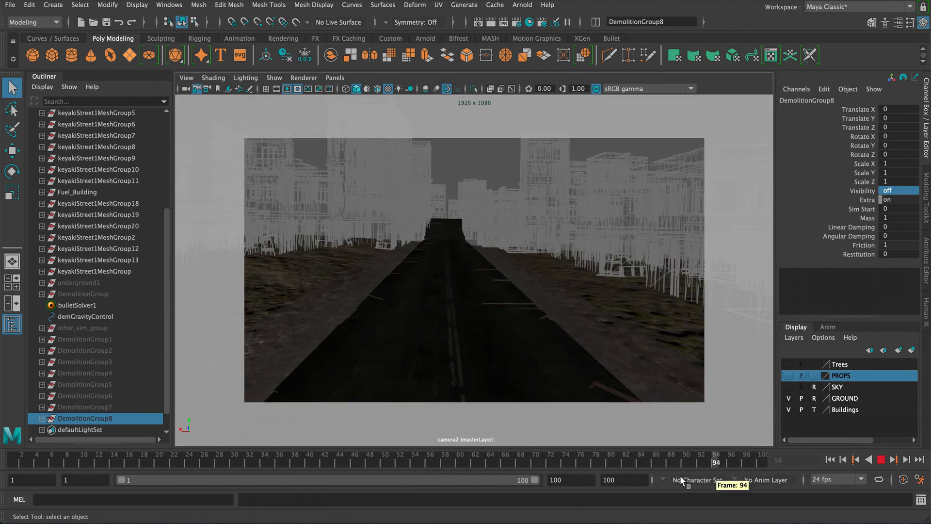
{"action": "left_click_drag", "start_coordinate": [427, 467], "coordinate": [281, 463]}
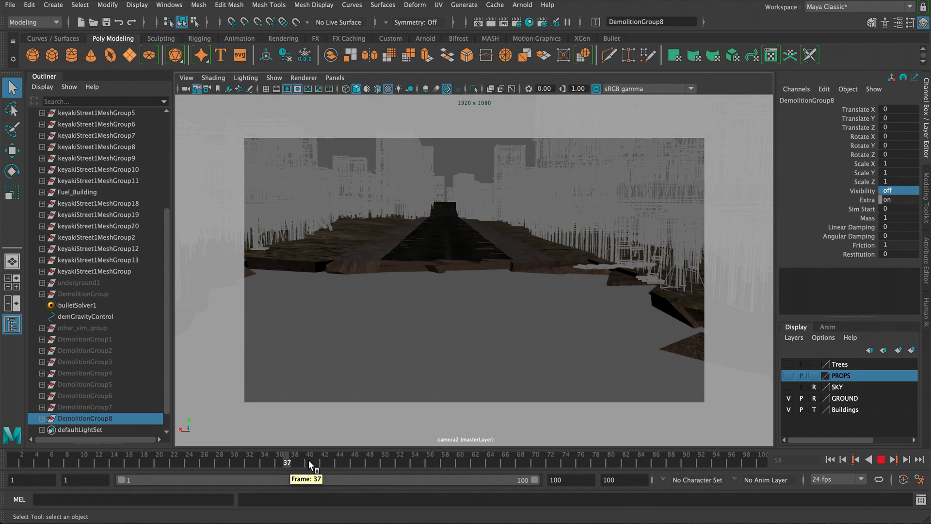
{"action": "key", "text": "Escape"}
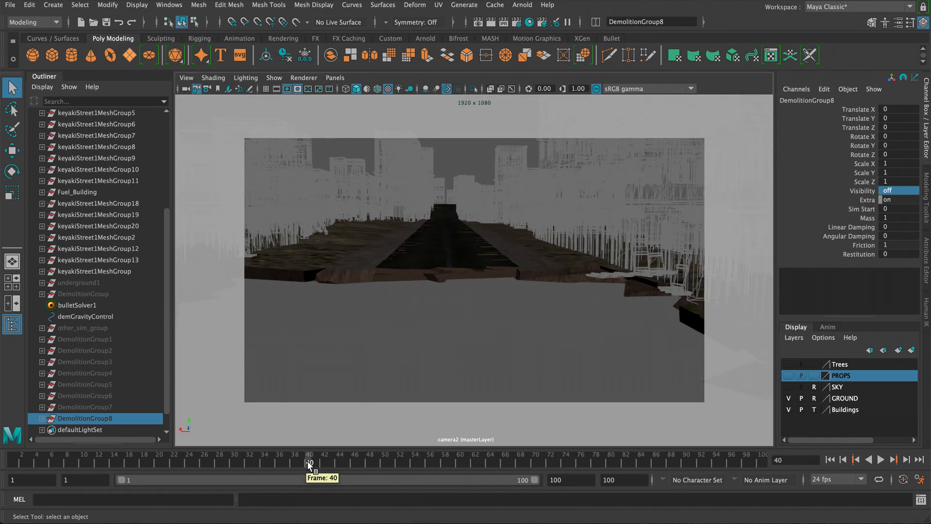
{"action": "key", "text": "alt+v"}
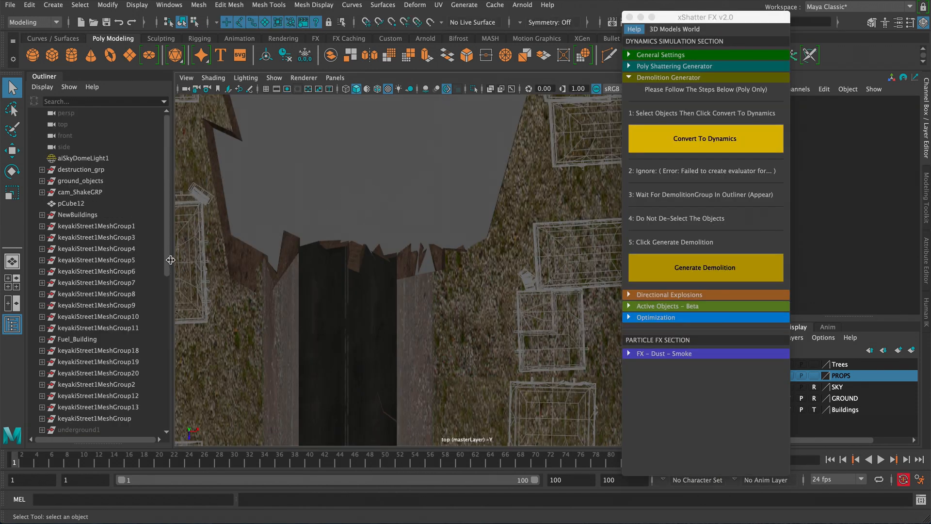
- Move DemolitionGroup in the Outliner so it sits directly above DemolitionGroup1 with the other demolition groups
{"action": "left_click_drag", "start_coordinate": [166, 272], "coordinate": [168, 403]}
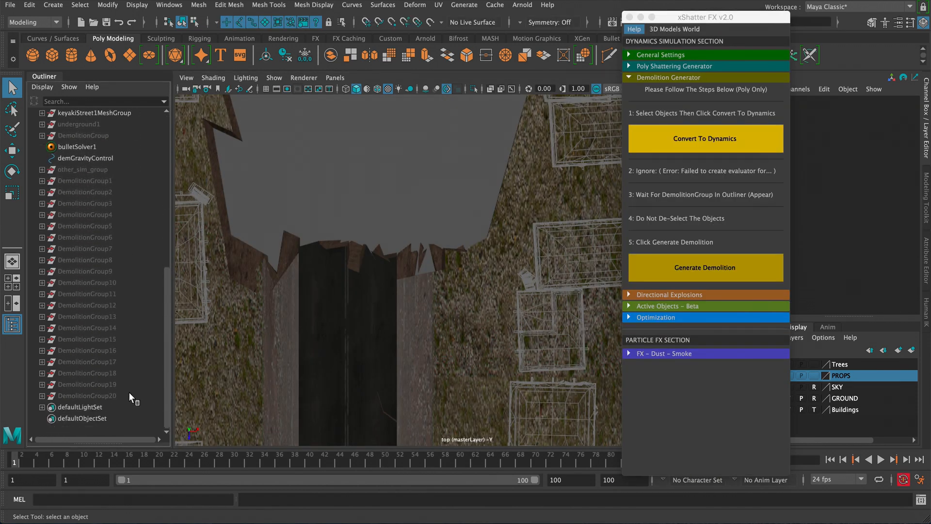
{"action": "left_click", "coordinate": [110, 180]}
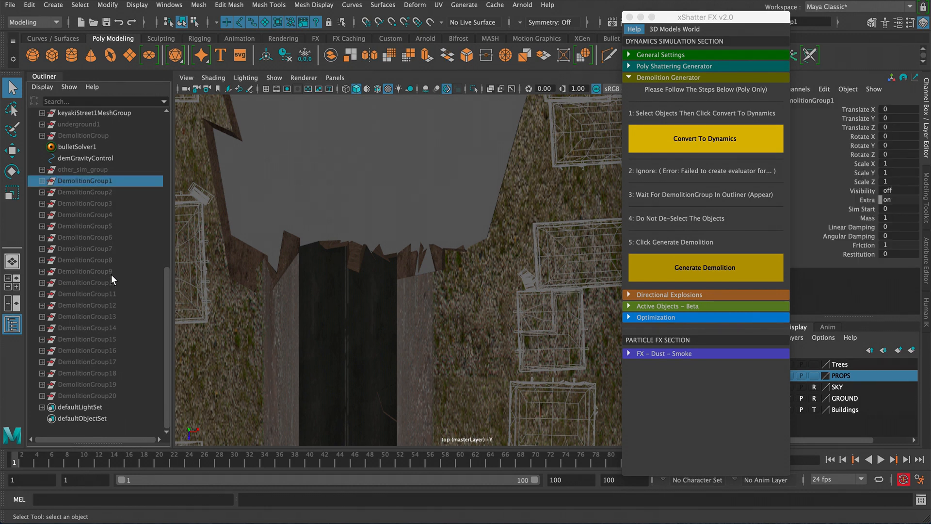
{"action": "left_click", "coordinate": [104, 136]}
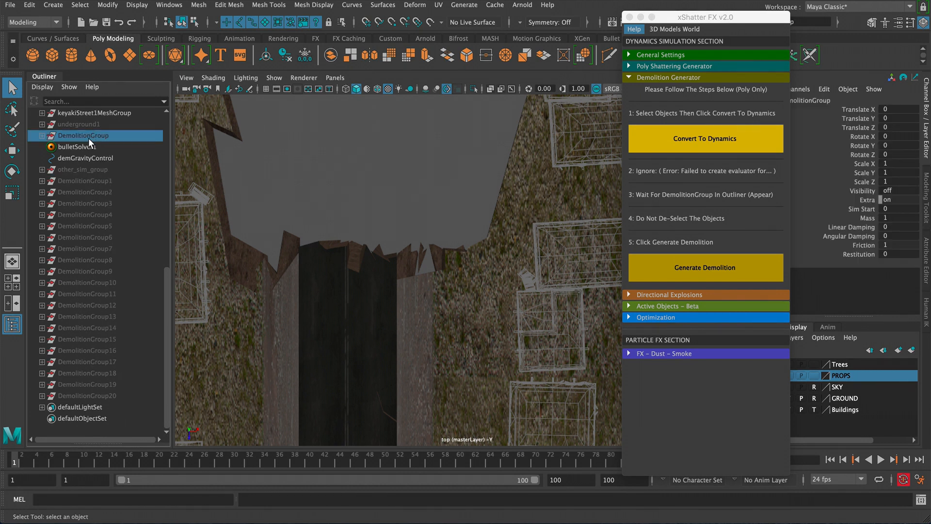
{"action": "left_click_drag", "start_coordinate": [85, 137], "coordinate": [84, 162]}
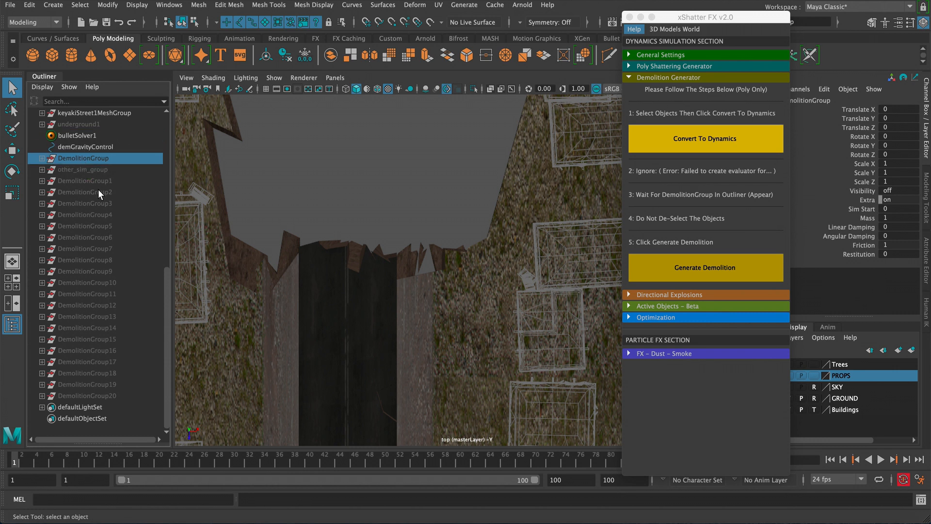
{"action": "mouse_move", "coordinate": [81, 161]}
{"action": "left_mouse_down"}
{"action": "mouse_move", "coordinate": [83, 182]}
{"action": "mouse_move", "coordinate": [83, 172]}
{"action": "left_mouse_up"}
- Select all demolition groups from DemolitionGroup through DemolitionGroup20 and set their Visibility to 1
{"action": "left_click", "coordinate": [114, 393], "text": "shift"}
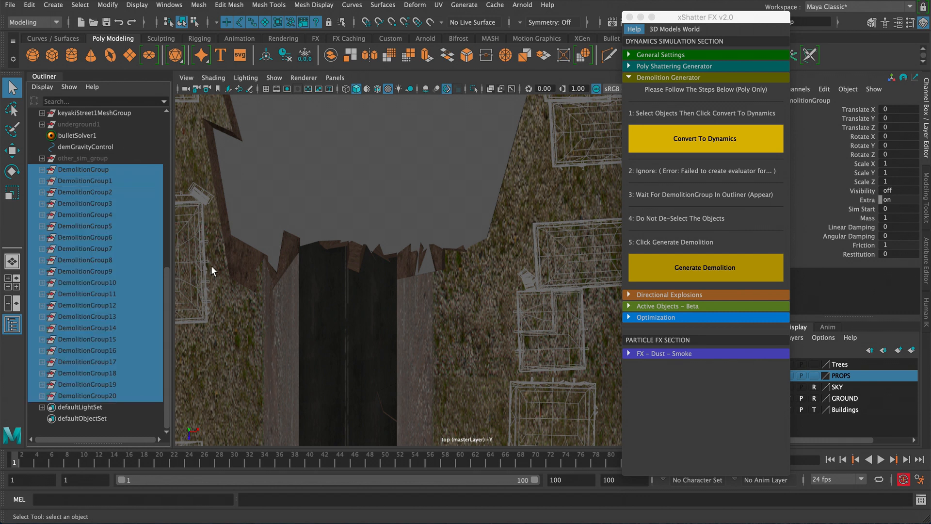
{"action": "double_click", "coordinate": [898, 190]}
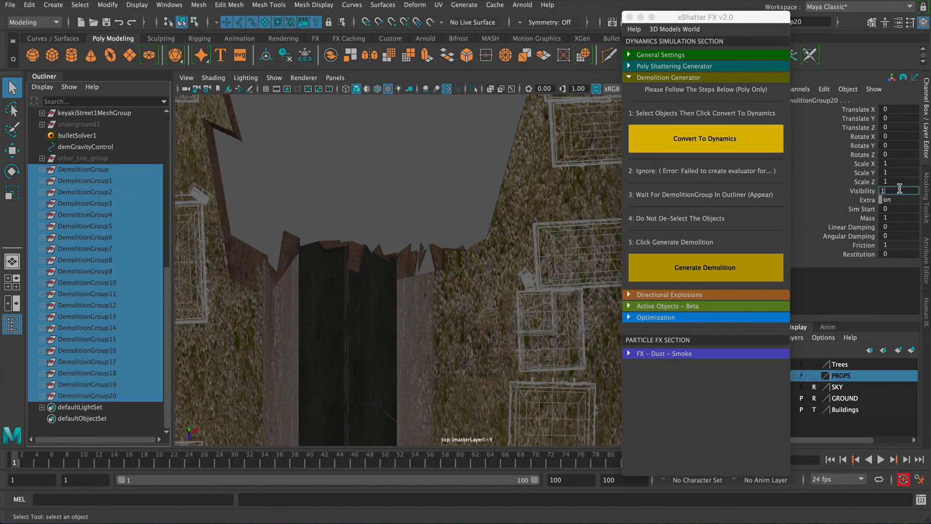
{"action": "type", "text": "1"}
{"action": "key", "text": "Return"}
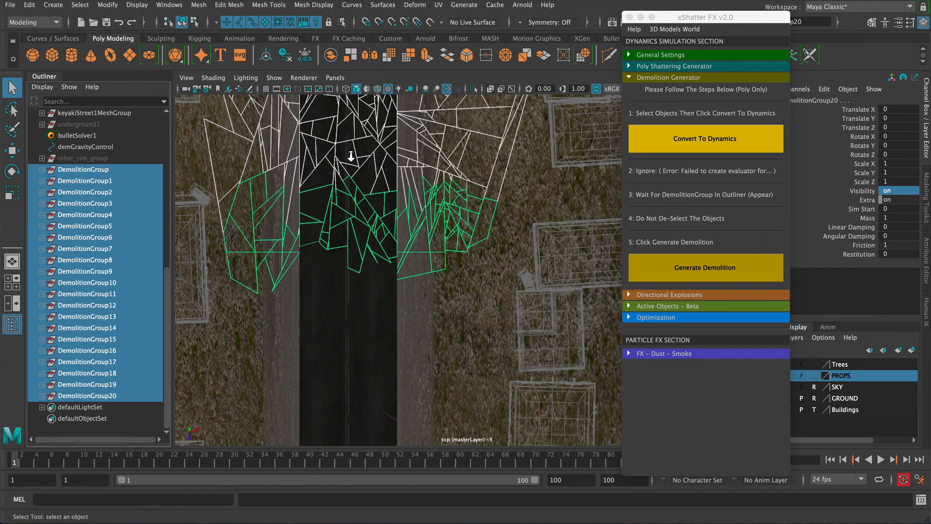
- Close the xShatter FX window, switch to the camera2 view, and scrub and play back the timeline to preview the full demolition
{"action": "middle_click_drag", "start_coordinate": [364, 191], "coordinate": [383, 179], "text": "alt"}
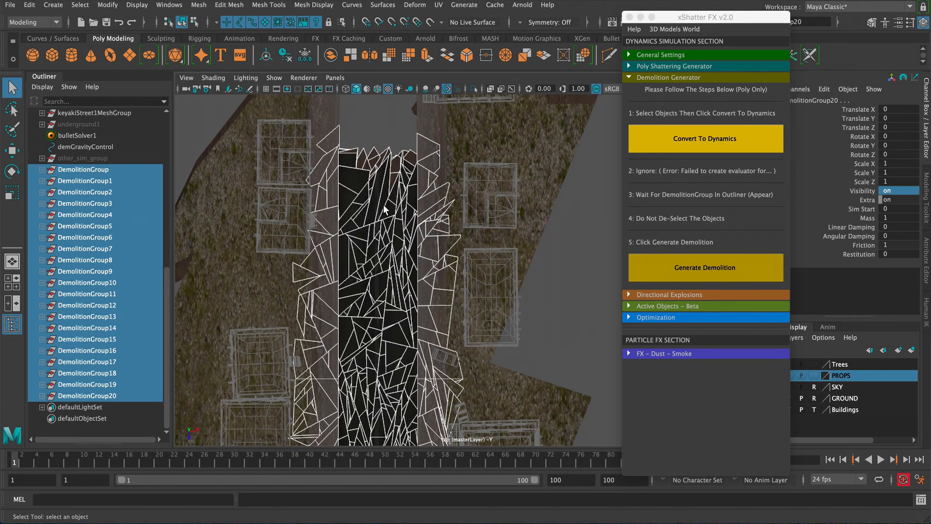
{"action": "left_click", "coordinate": [640, 17]}
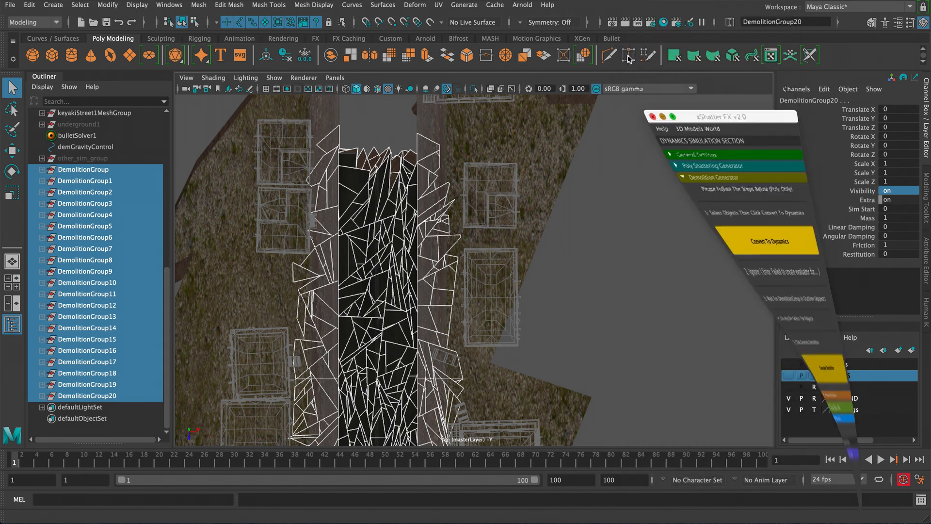
{"action": "key", "text": "space"}
{"action": "key", "text": "space"}
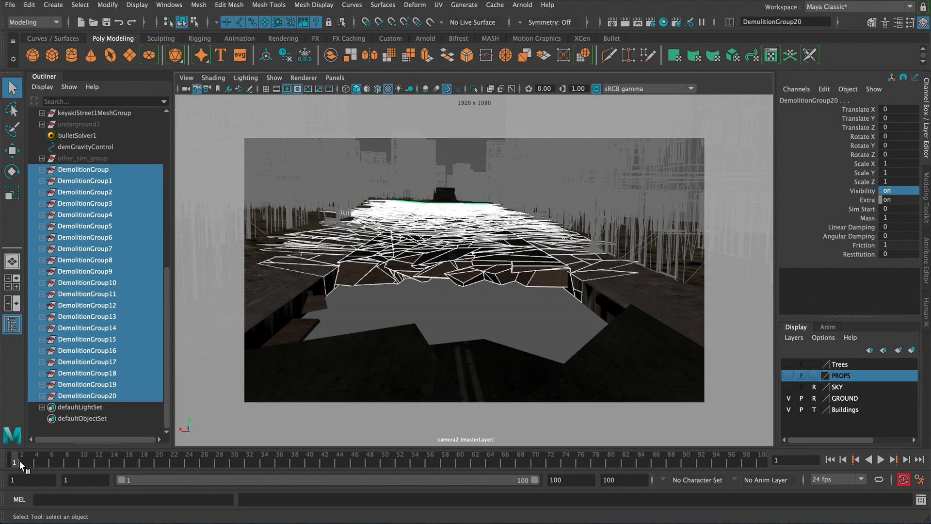
{"action": "left_click_drag", "start_coordinate": [22, 460], "coordinate": [33, 458]}
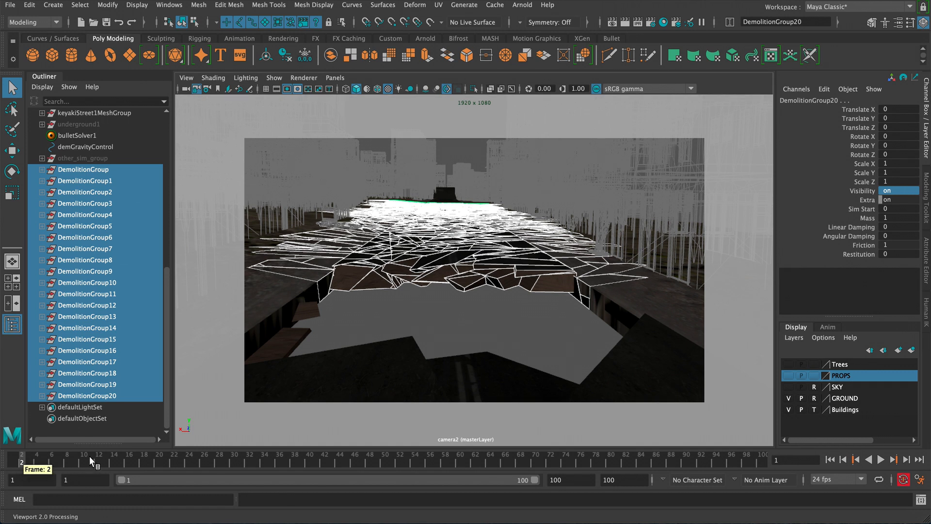
{"action": "key", "text": "alt+v"}
{"action": "key", "text": "alt+v"}
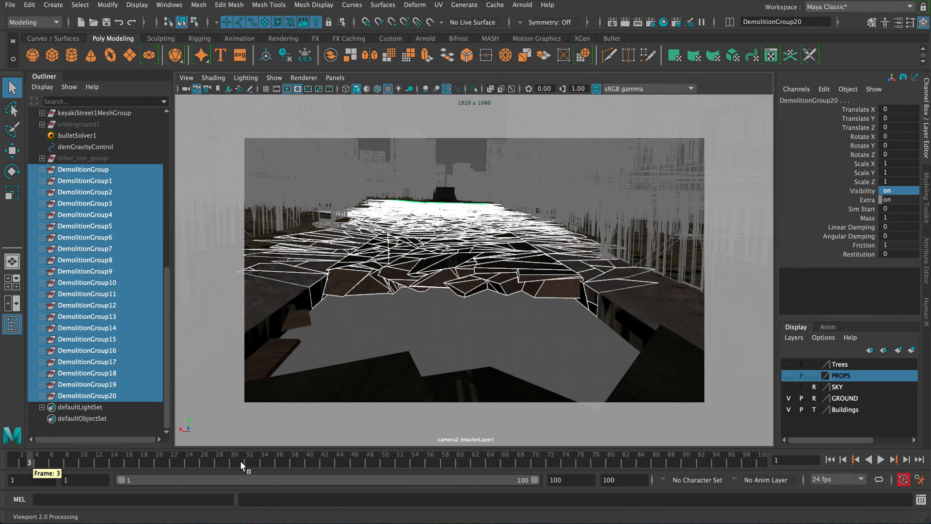
{"action": "key", "text": "alt+v"}
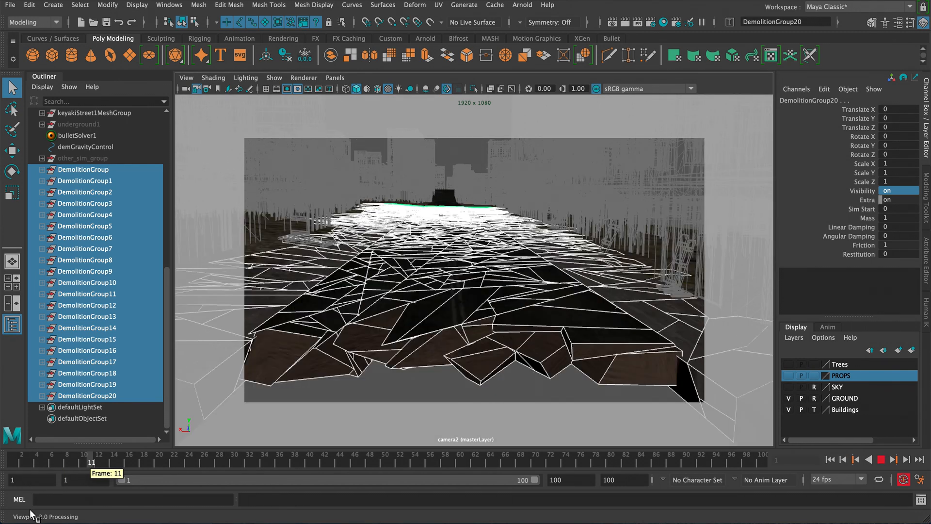
{"action": "key", "text": "alt+v"}
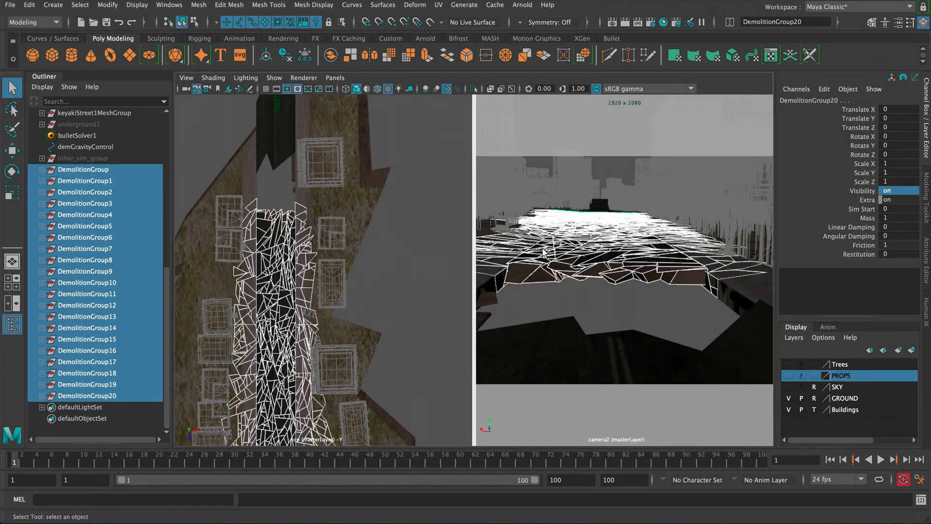
{"action": "key", "text": "space"}
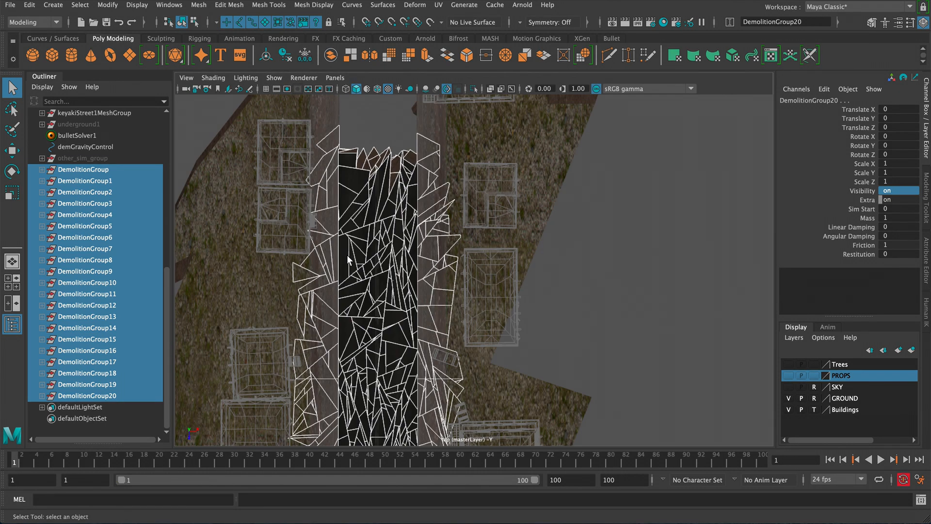
- Select DemolitionGroup in the top view and pick its Sim Start attribute for editing
{"action": "right_click_drag", "start_coordinate": [346, 232], "coordinate": [358, 191], "text": "alt"}
{"action": "middle_click_drag", "start_coordinate": [351, 191], "coordinate": [518, 331], "text": "alt"}
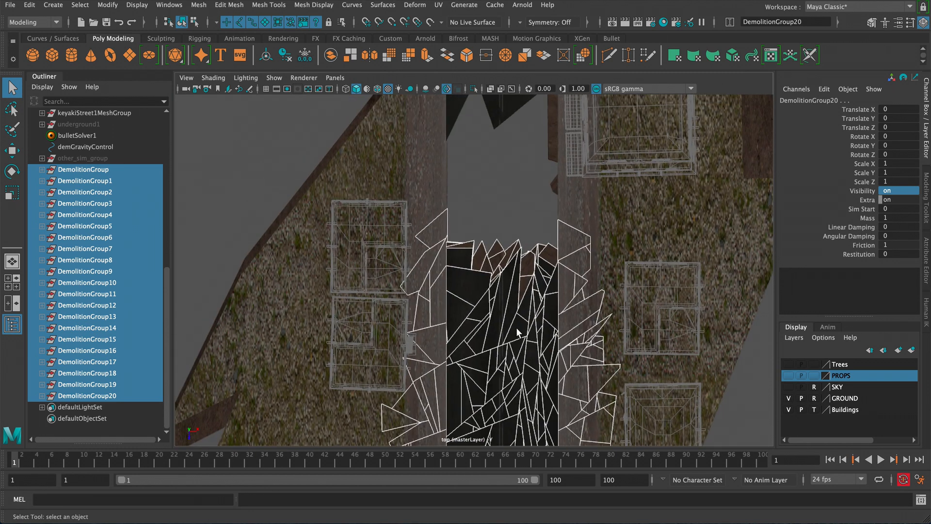
{"action": "middle_click_drag", "start_coordinate": [473, 306], "coordinate": [426, 271], "text": "alt"}
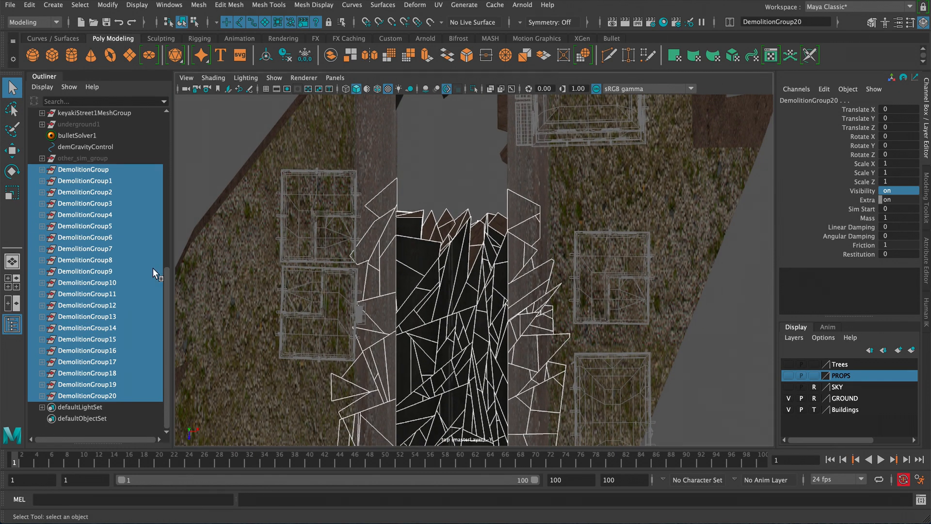
{"action": "left_click", "coordinate": [103, 169]}
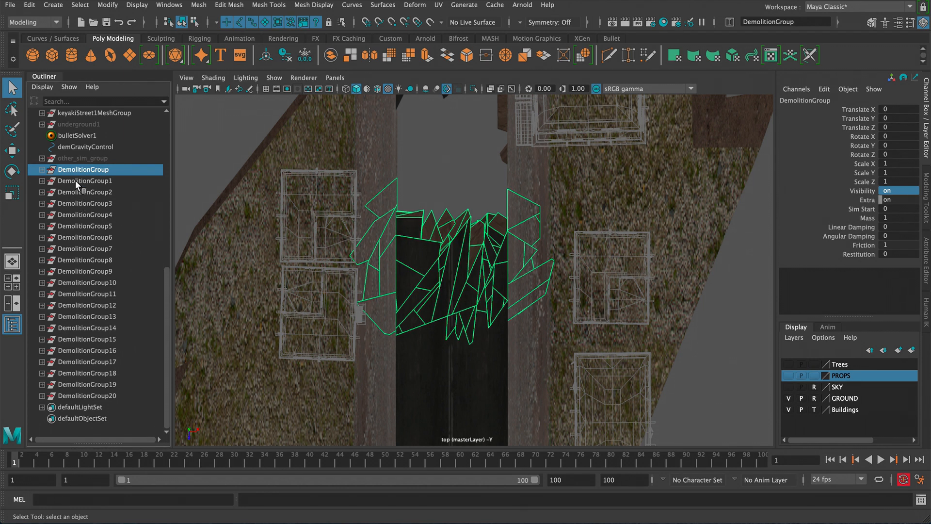
{"action": "left_click", "coordinate": [863, 210]}
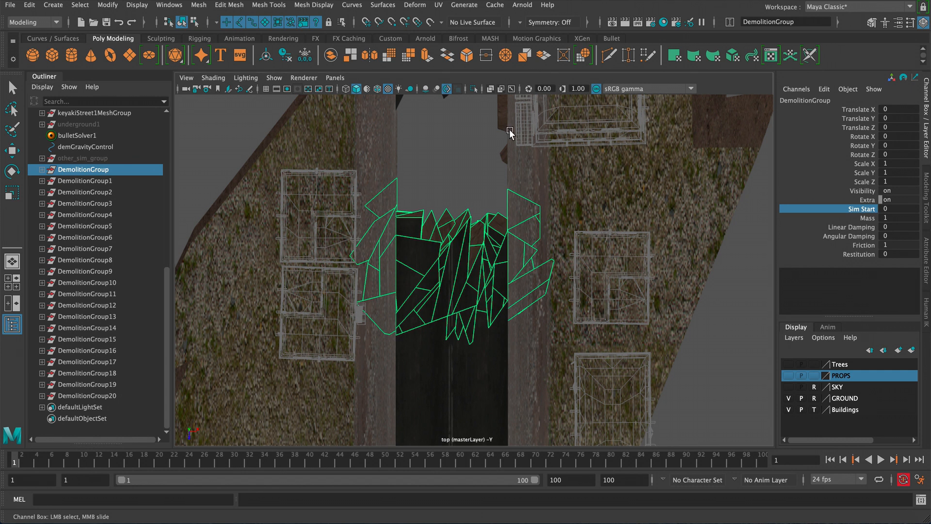
{"action": "key", "text": "space"}
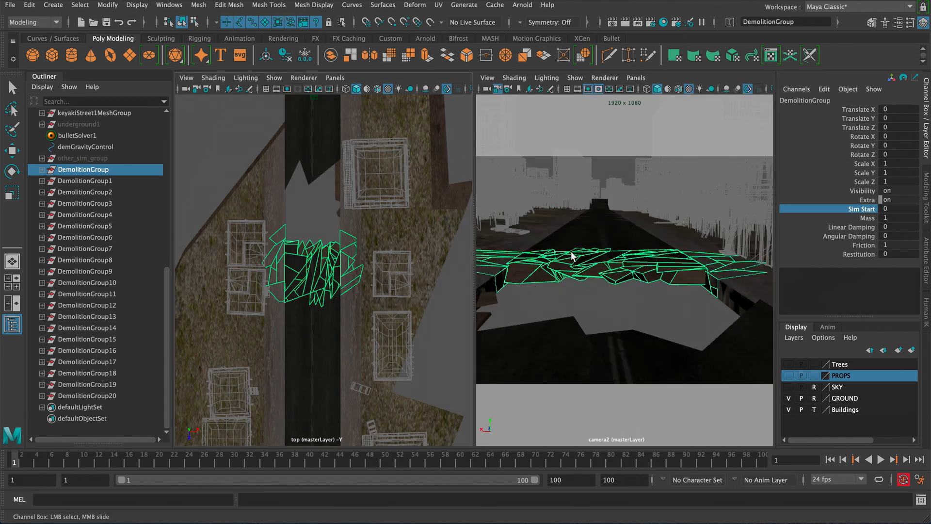
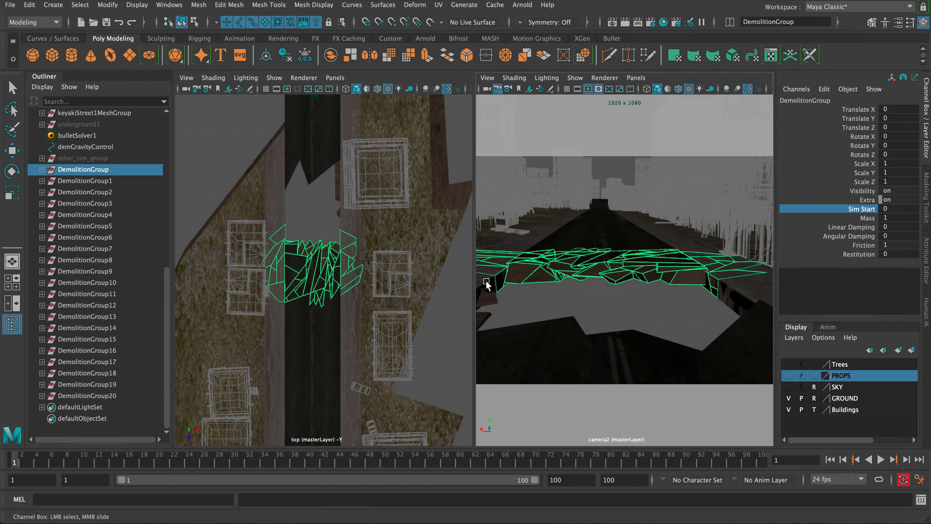
- Key DemolitionGroup's Sim Start at 0 on frame 6
{"action": "middle_click_drag", "start_coordinate": [292, 281], "coordinate": [313, 233], "text": "alt"}
{"action": "right_click_drag", "start_coordinate": [314, 233], "coordinate": [369, 269], "text": "alt"}
{"action": "middle_click_drag", "start_coordinate": [369, 270], "coordinate": [323, 255], "text": "alt"}
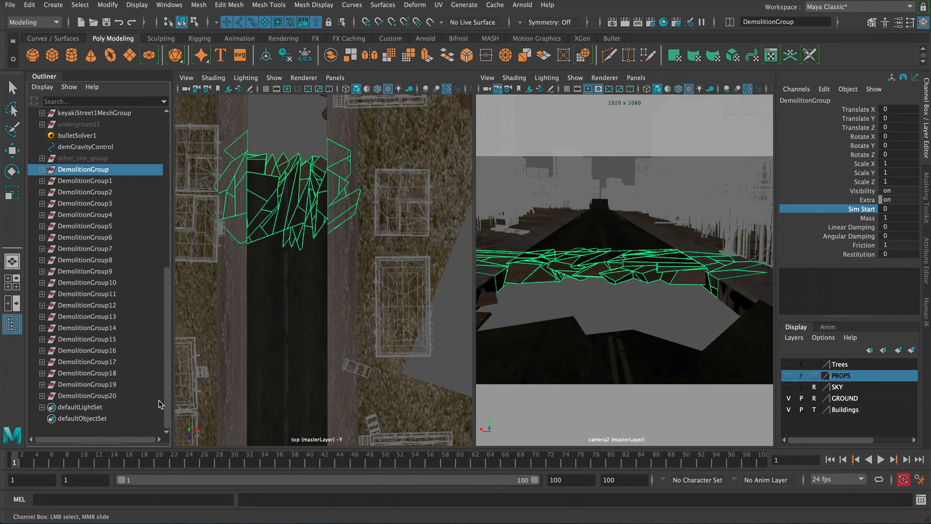
{"action": "key", "text": "alt+v"}
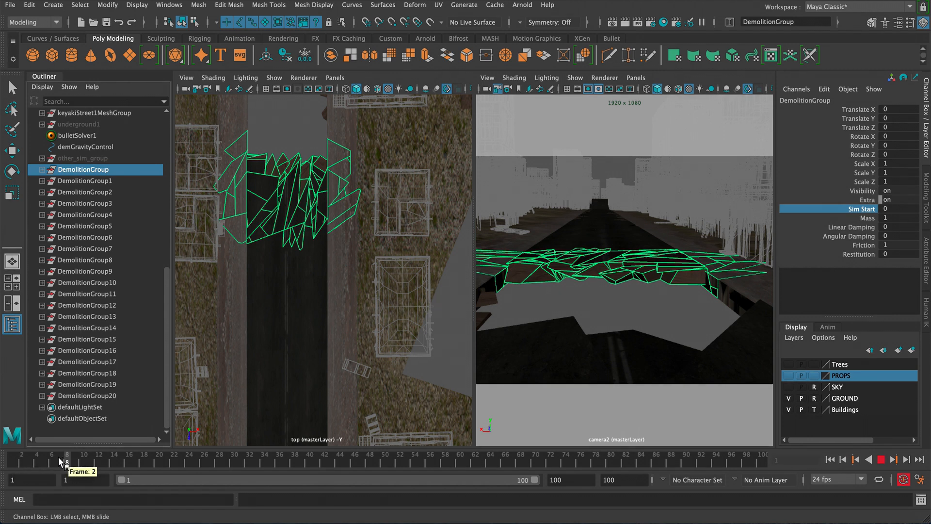
{"action": "left_click_drag", "start_coordinate": [51, 463], "coordinate": [22, 463]}
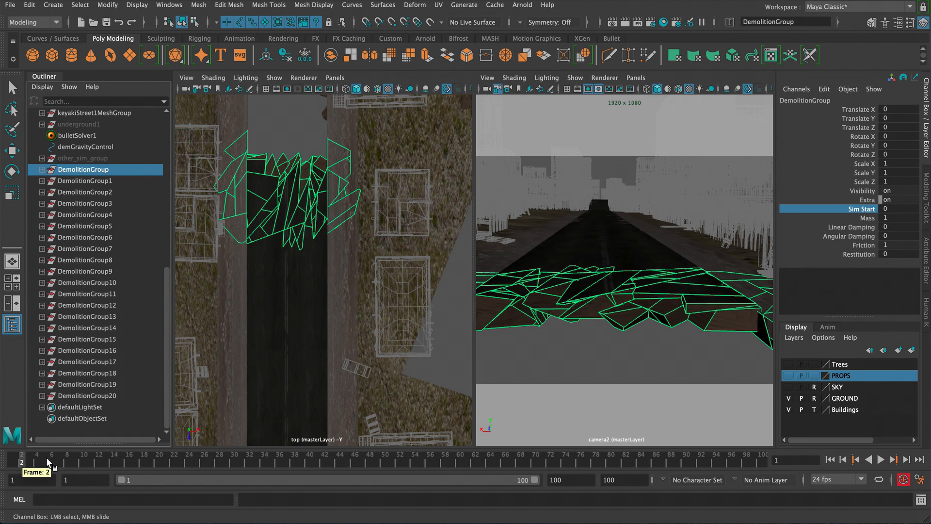
{"action": "left_click", "coordinate": [49, 456]}
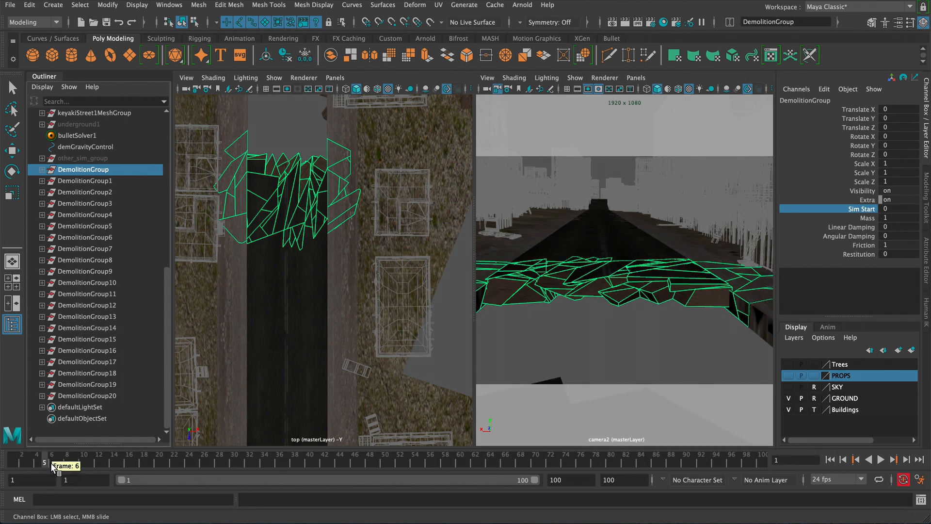
{"action": "left_click", "coordinate": [61, 465]}
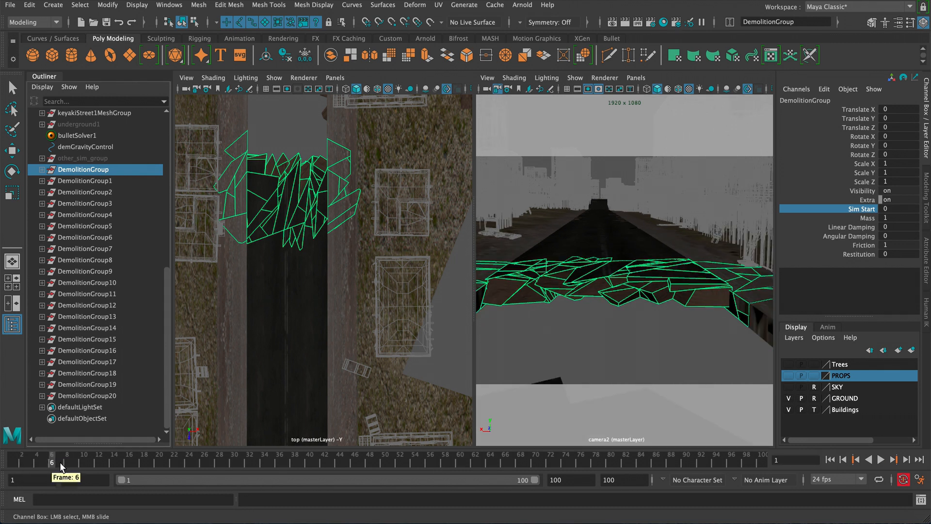
{"action": "left_click", "coordinate": [60, 464]}
{"action": "left_click", "coordinate": [54, 464]}
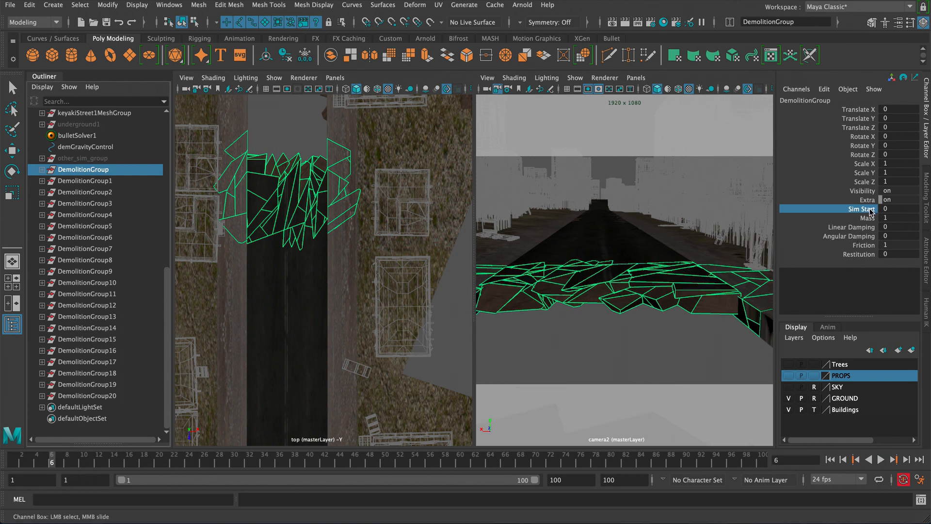
{"action": "right_click", "coordinate": [859, 212]}
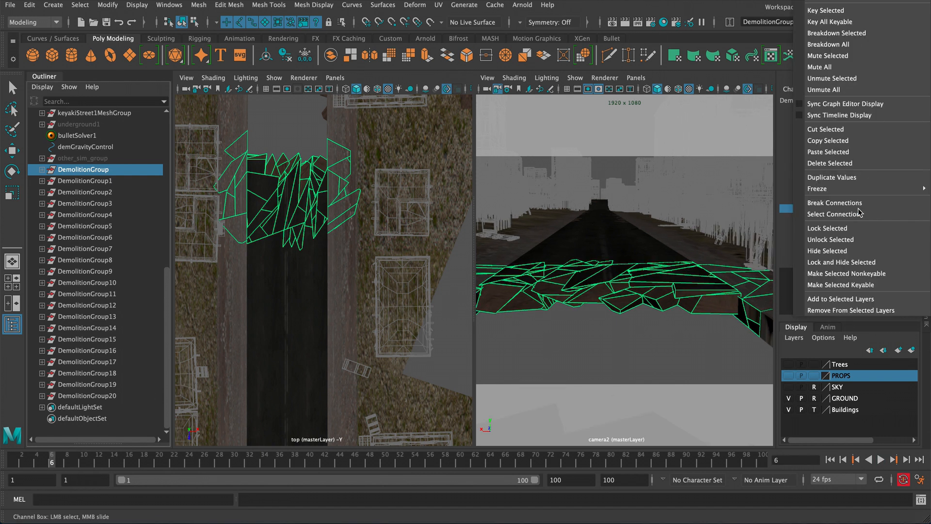
{"action": "left_click", "coordinate": [826, 11]}
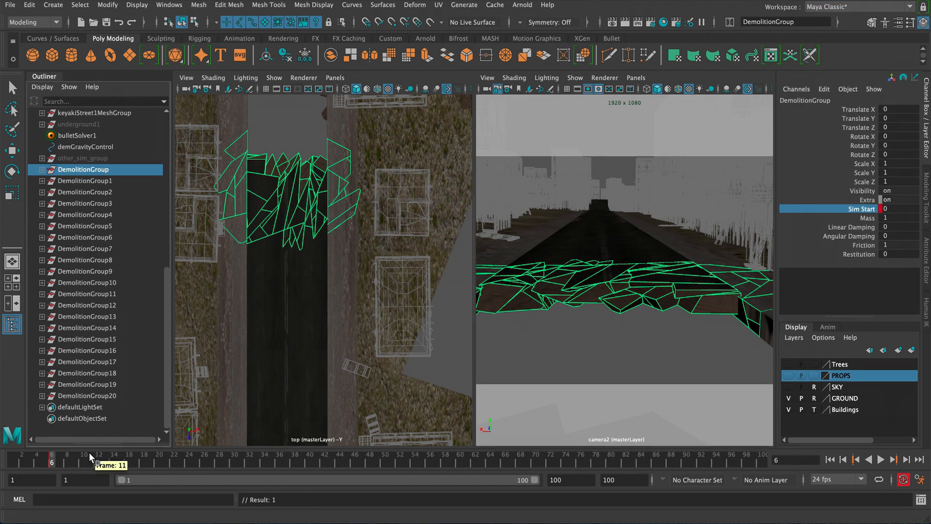
- Set DemolitionGroup's Sim Start to 1 and key it on frame 7
{"action": "left_click", "coordinate": [59, 461]}
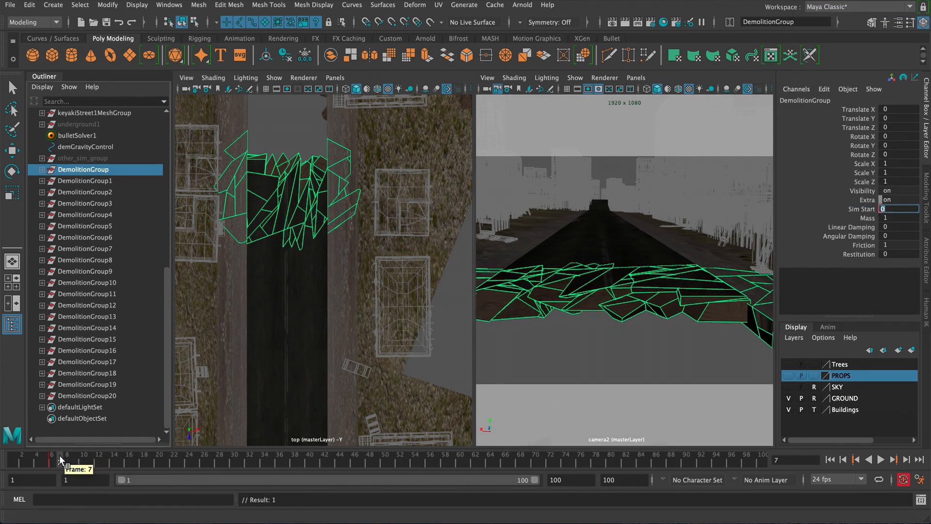
{"action": "left_click", "coordinate": [892, 210]}
{"action": "key", "text": "Return"}
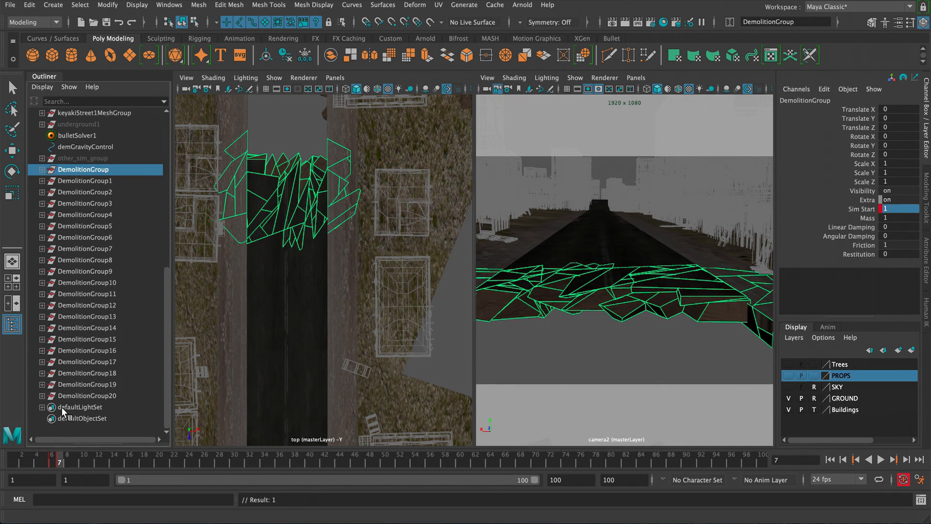
{"action": "left_click", "coordinate": [76, 464]}
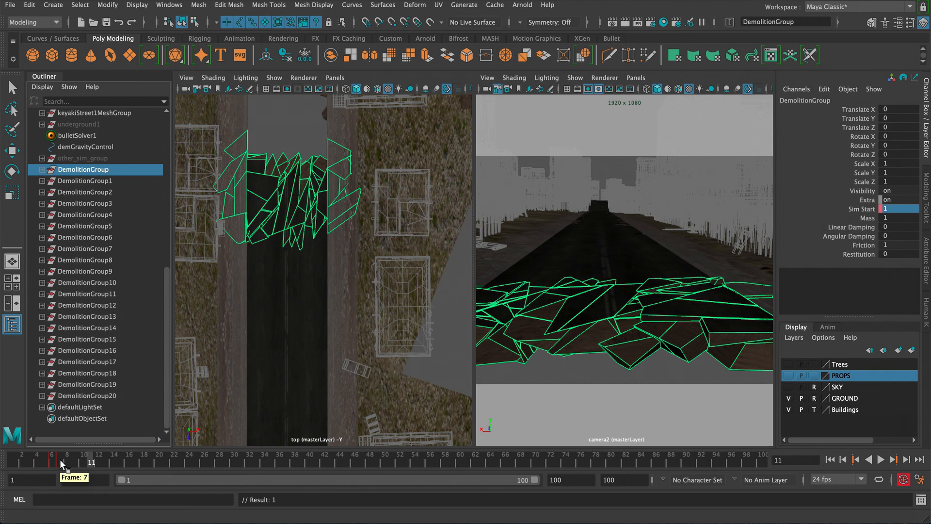
- Select DemolitionGroup1 and key its Sim Start at 0 on frame 11
{"action": "left_click", "coordinate": [106, 184]}
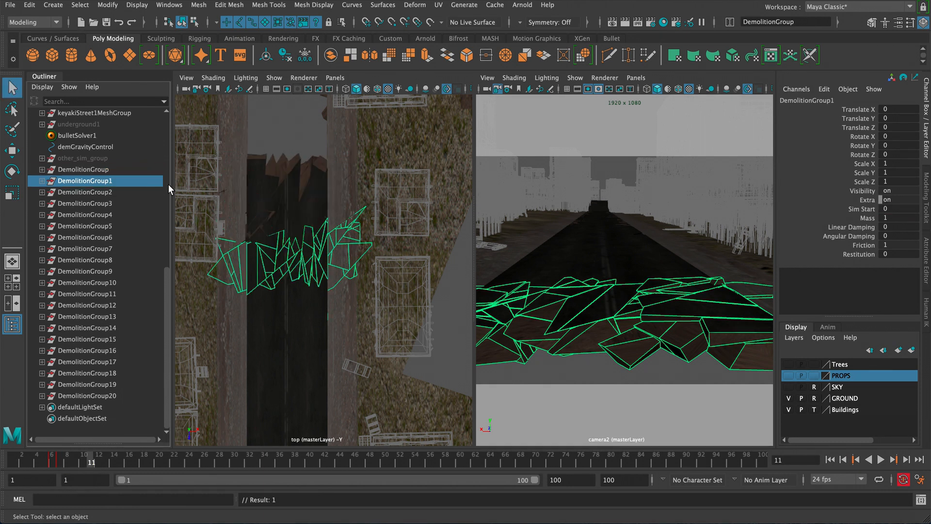
{"action": "left_click", "coordinate": [865, 209]}
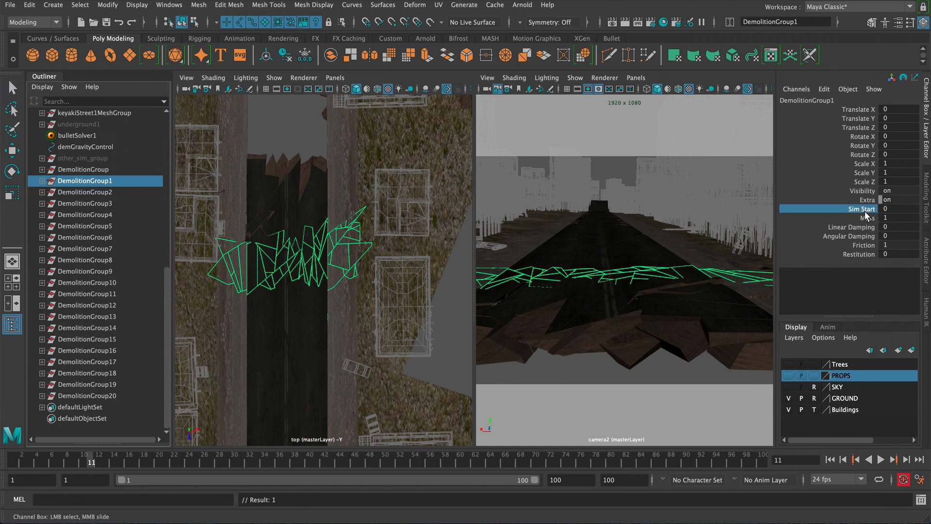
{"action": "right_click", "coordinate": [867, 213]}
{"action": "left_click", "coordinate": [825, 10]}
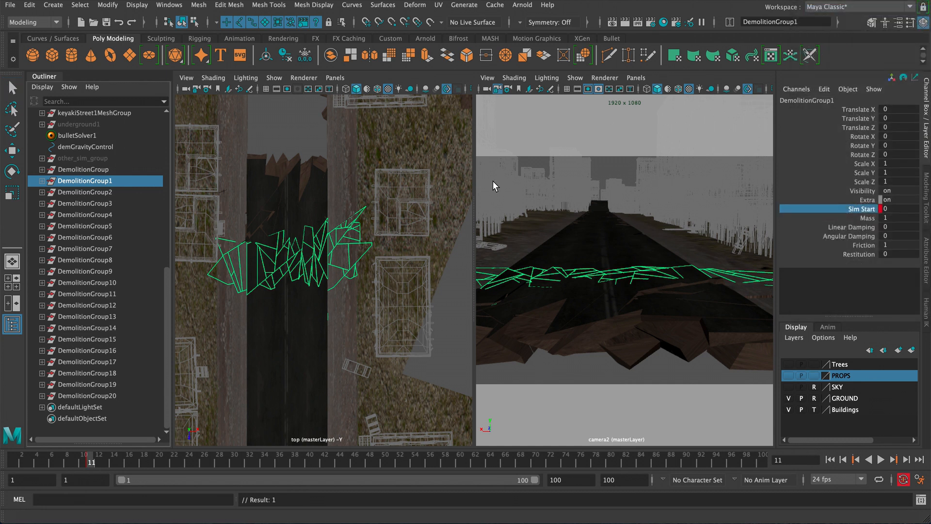
- Set DemolitionGroup1's Sim Start to 1 and key it on frame 12
{"action": "key", "text": "alt+period"}
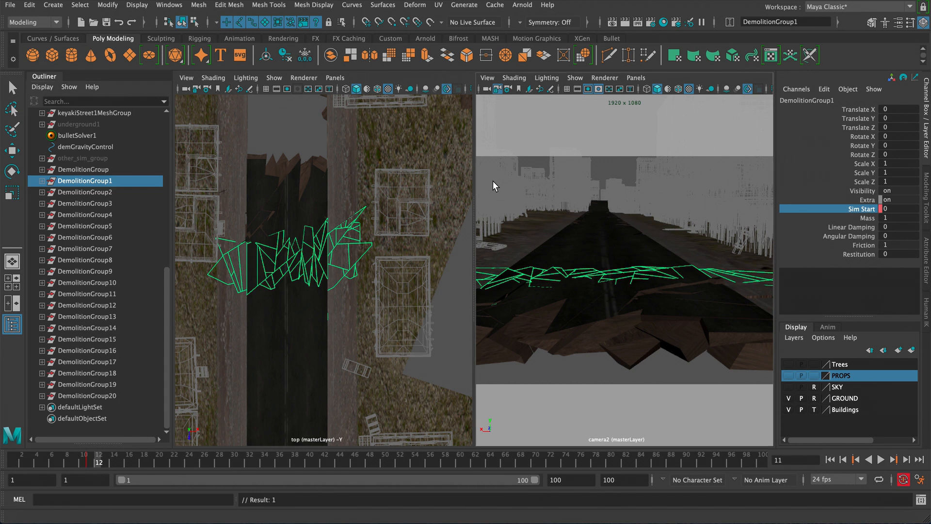
{"action": "double_click", "coordinate": [895, 209]}
{"action": "type", "text": "1"}
{"action": "key", "text": "Return"}
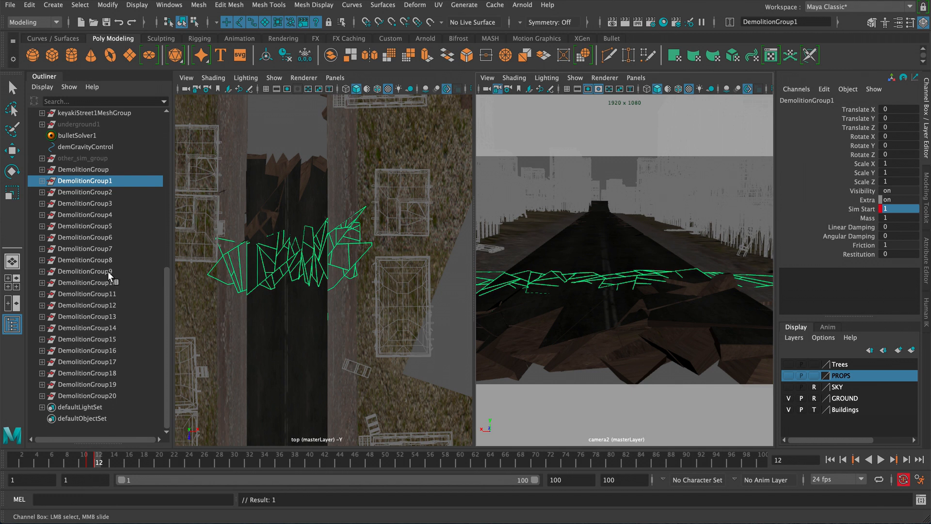
- Select DemolitionGroup2 and key its Sim Start at 0 on frame 17
{"action": "left_click", "coordinate": [91, 192]}
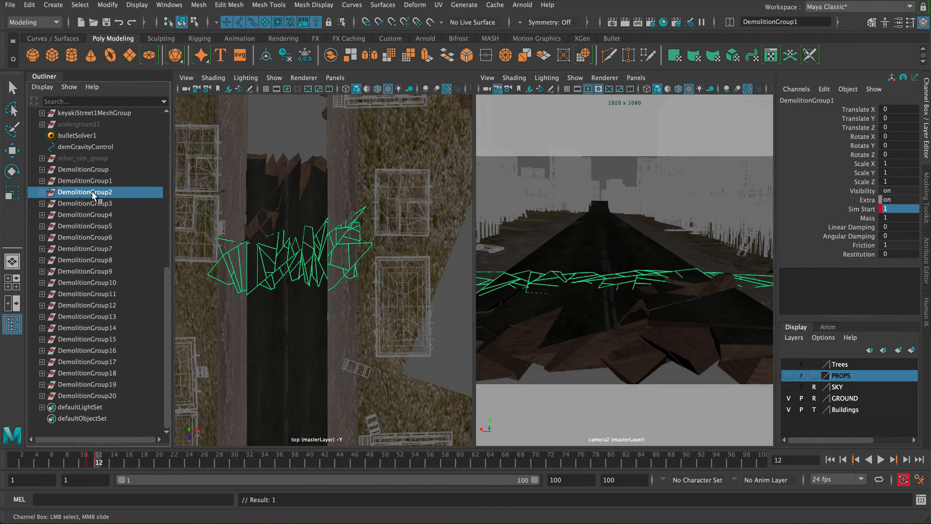
{"action": "left_click", "coordinate": [858, 209]}
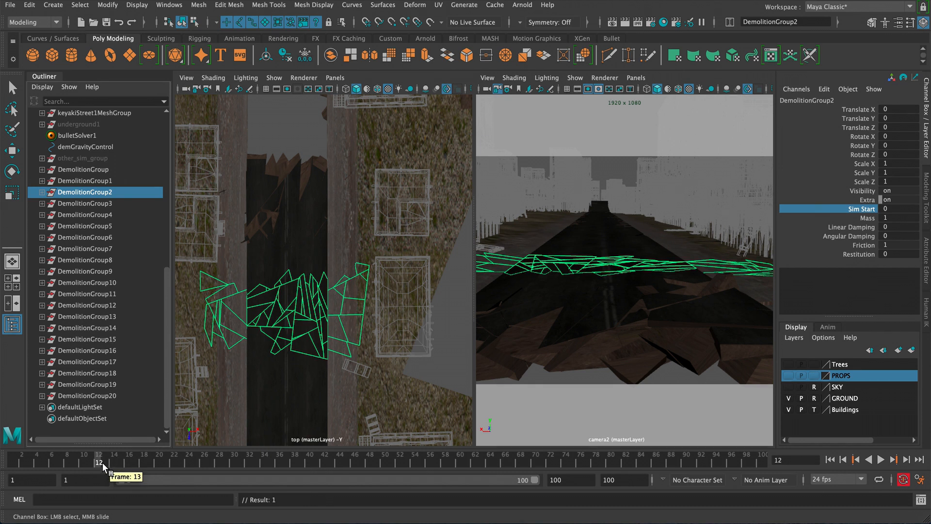
{"action": "left_click", "coordinate": [135, 462]}
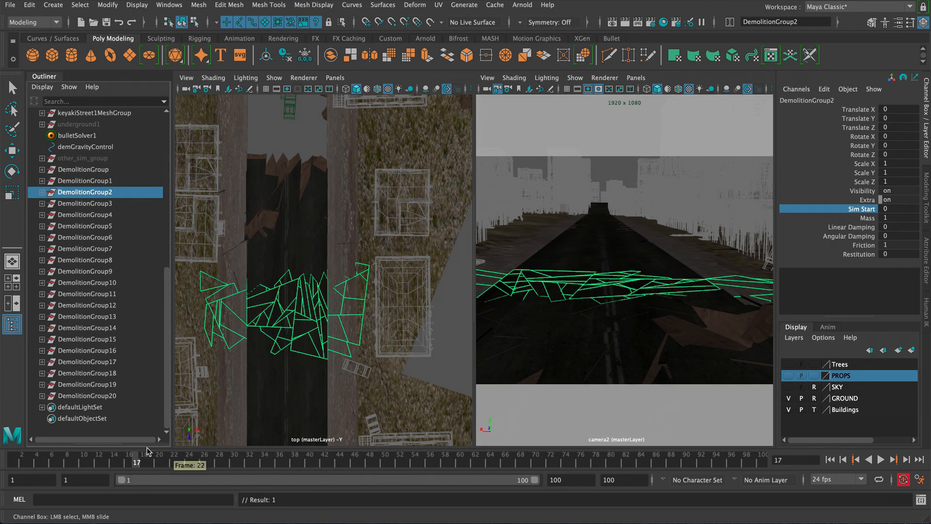
{"action": "right_click", "coordinate": [856, 213]}
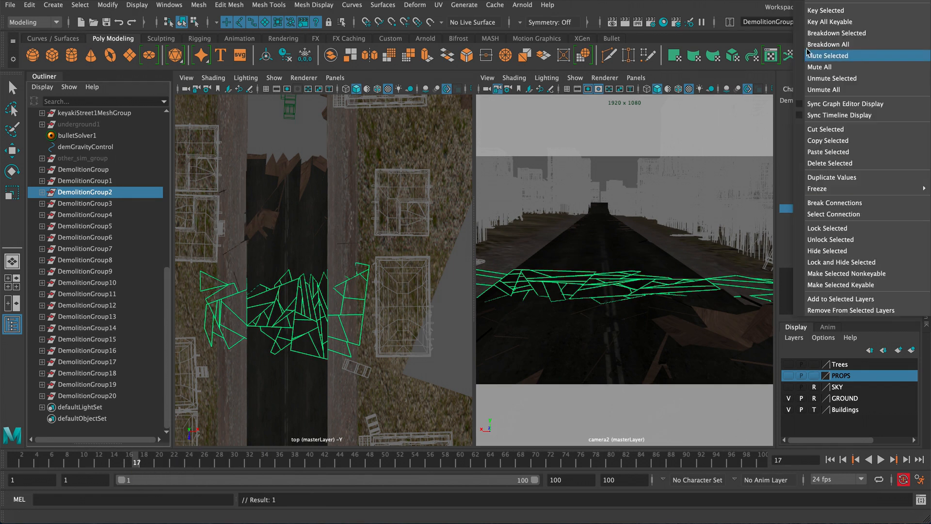
{"action": "left_click", "coordinate": [819, 11]}
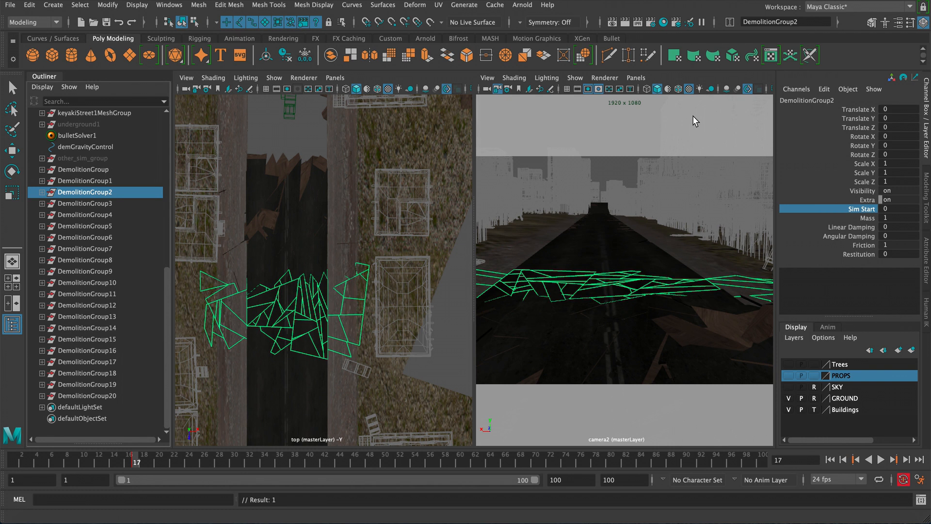
- Set DemolitionGroup2's Sim Start to 1 and key it on frame 18
{"action": "key", "text": "alt+period"}
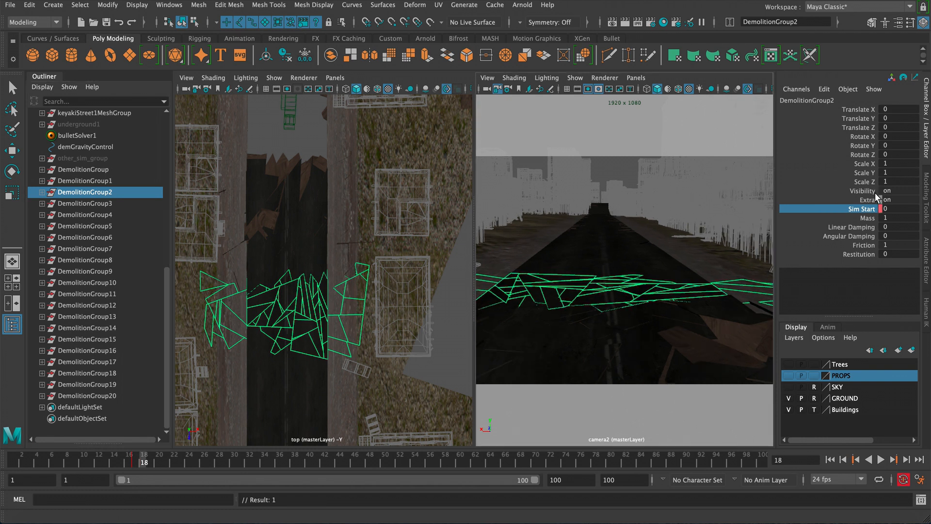
{"action": "left_click", "coordinate": [894, 208]}
{"action": "type", "text": "1"}
{"action": "key", "text": "Return"}
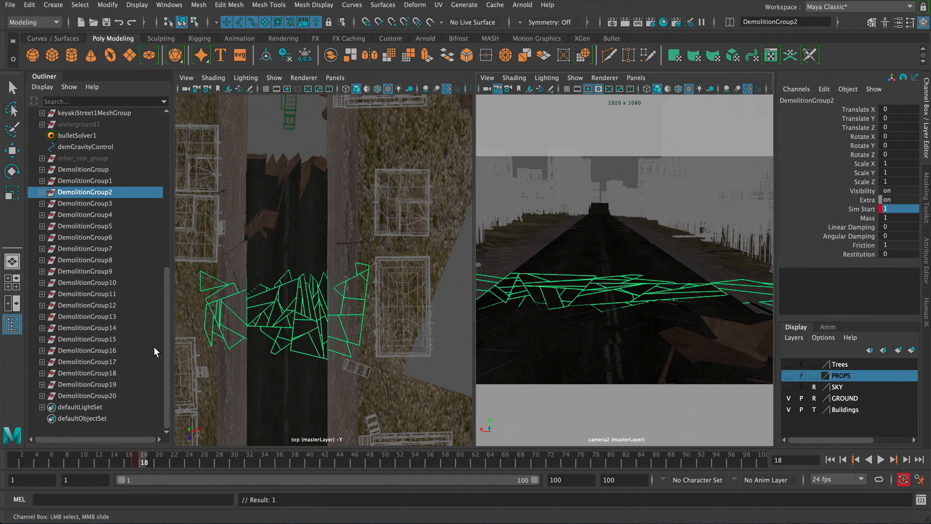
- Select DemolitionGroup3 and key its Sim Start at 0 on frame 22
{"action": "left_click", "coordinate": [170, 459]}
{"action": "left_click", "coordinate": [103, 203]}
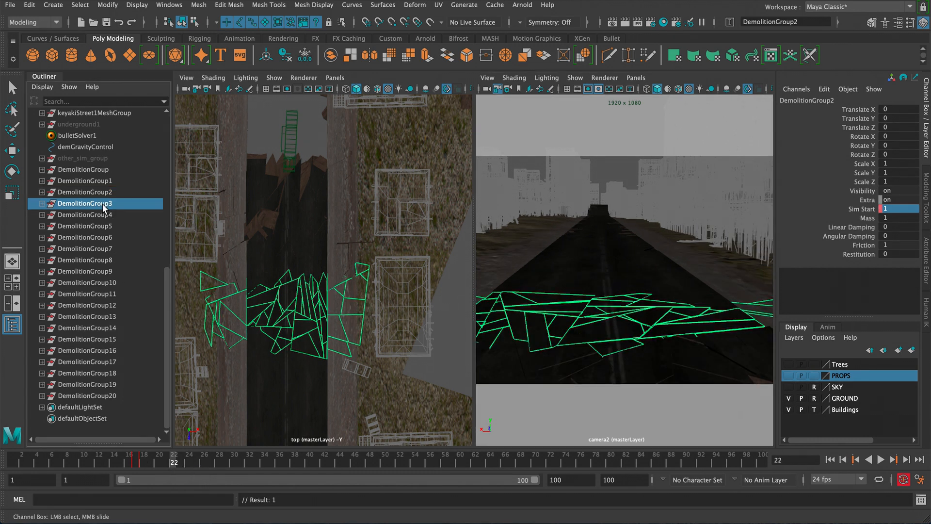
{"action": "left_click", "coordinate": [861, 210]}
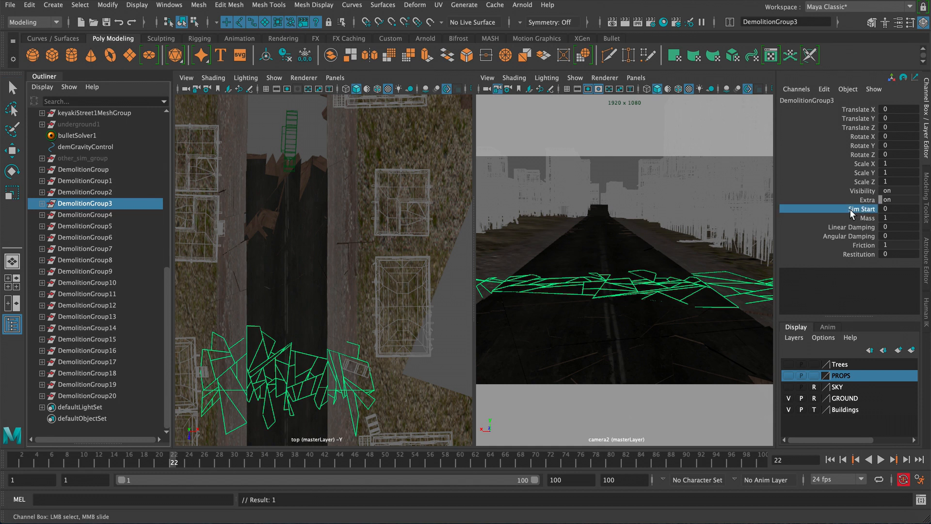
{"action": "right_click", "coordinate": [850, 209]}
{"action": "left_click", "coordinate": [818, 13]}
- Set DemolitionGroup3's Sim Start to 1 and key it on frame 23
{"action": "key", "text": "alt+period"}
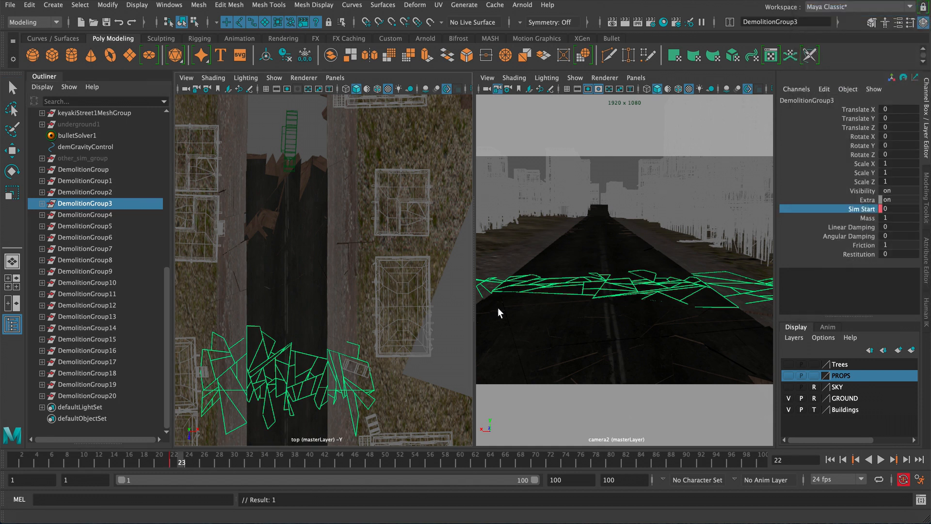
{"action": "left_click", "coordinate": [890, 208]}
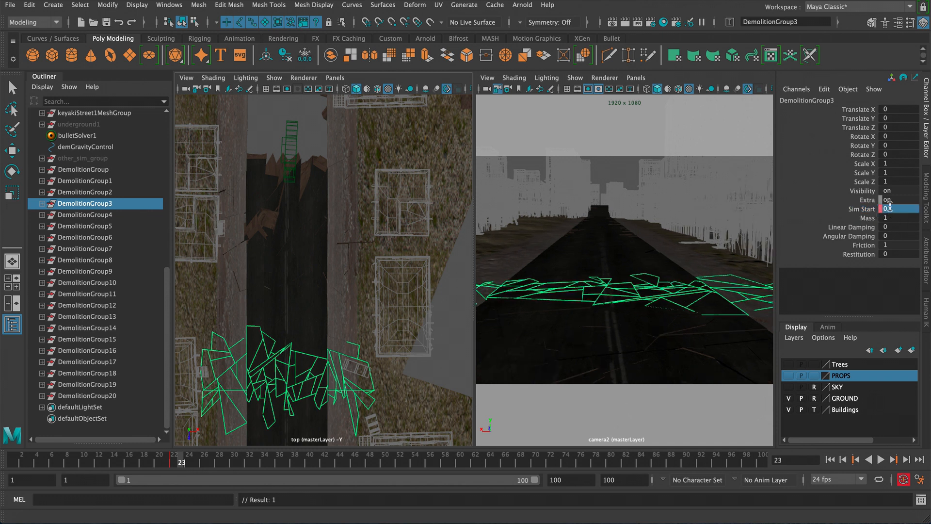
{"action": "type", "text": "1"}
{"action": "key", "text": "Return"}
- Select DemolitionGroup4 and key its Sim Start at 0 on frame 26
{"action": "left_click", "coordinate": [208, 462]}
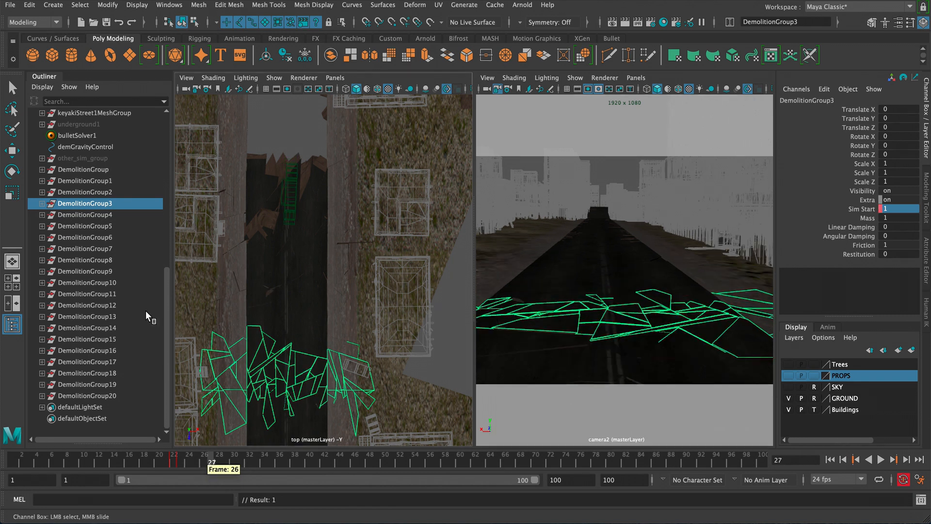
{"action": "left_click", "coordinate": [94, 215]}
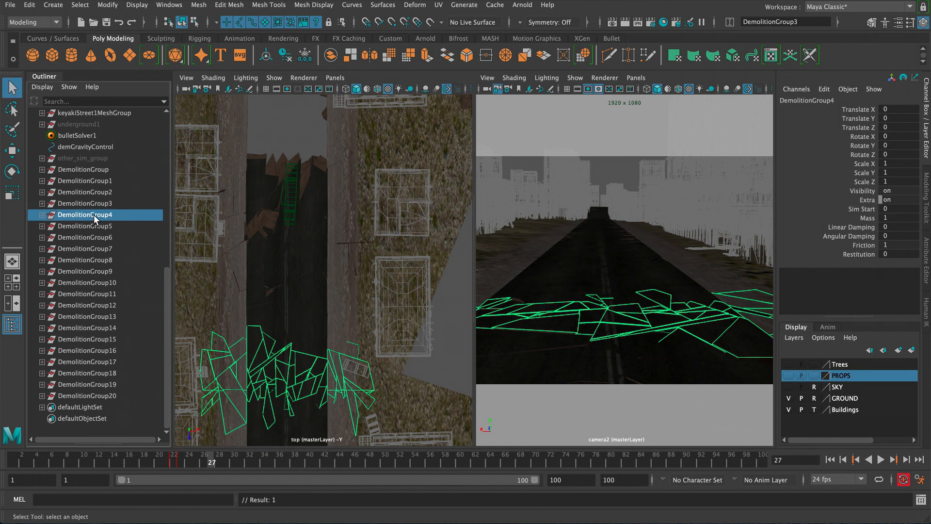
{"action": "left_click", "coordinate": [202, 461]}
{"action": "left_click", "coordinate": [862, 209]}
{"action": "right_click", "coordinate": [862, 209]}
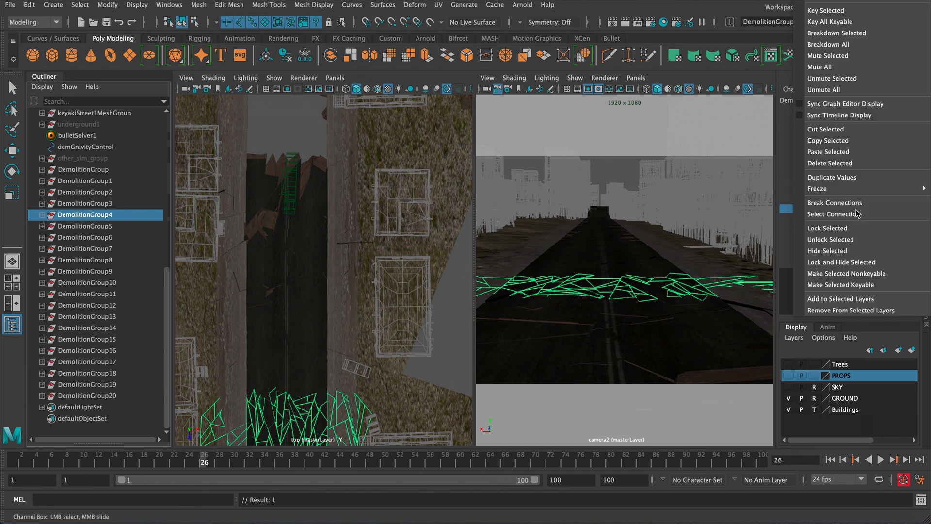
{"action": "left_click", "coordinate": [826, 21]}
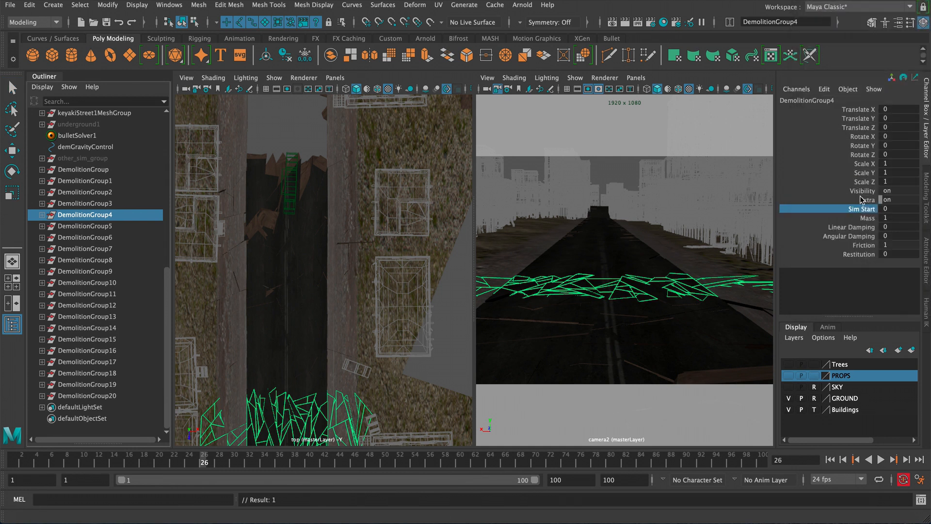
{"action": "right_click", "coordinate": [869, 209]}
{"action": "left_click", "coordinate": [827, 11]}
- Set DemolitionGroup4's Sim Start to 1 and key it on frame 27
{"action": "double_click", "coordinate": [905, 207]}
{"action": "type", "text": "1"}
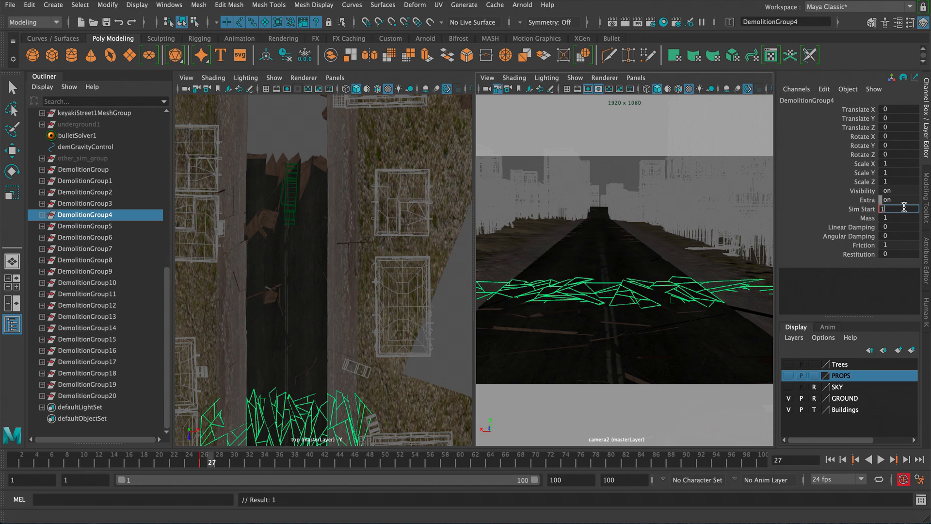
{"action": "key", "text": "Return"}
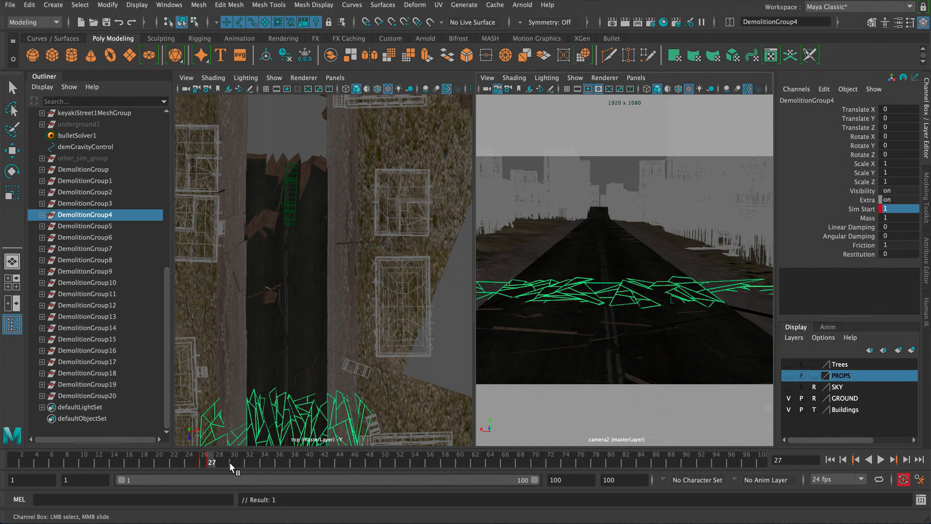
- Select DemolitionGroup5 and key its Sim Start at 0 on frame 30
{"action": "left_click", "coordinate": [113, 228]}
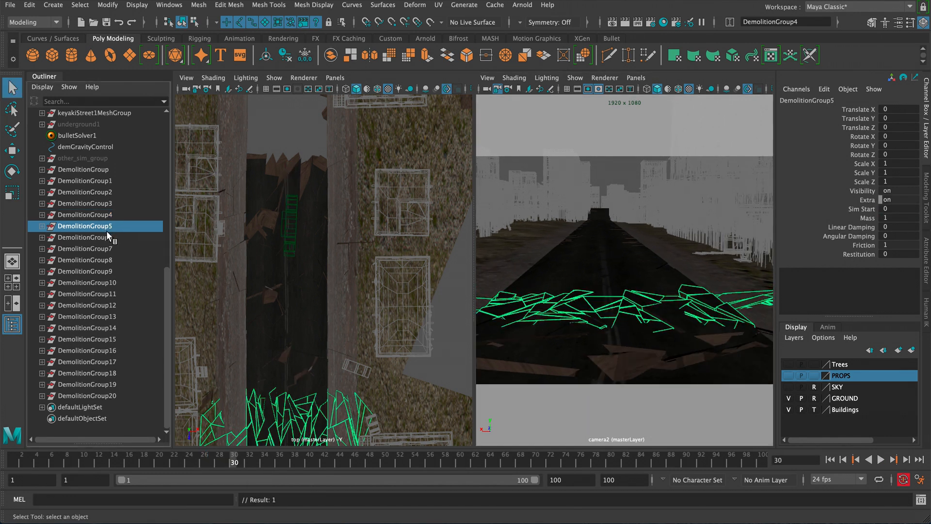
{"action": "left_click", "coordinate": [862, 211]}
{"action": "right_click_drag", "start_coordinate": [843, 209], "coordinate": [810, 7]}
{"action": "right_click", "coordinate": [868, 210]}
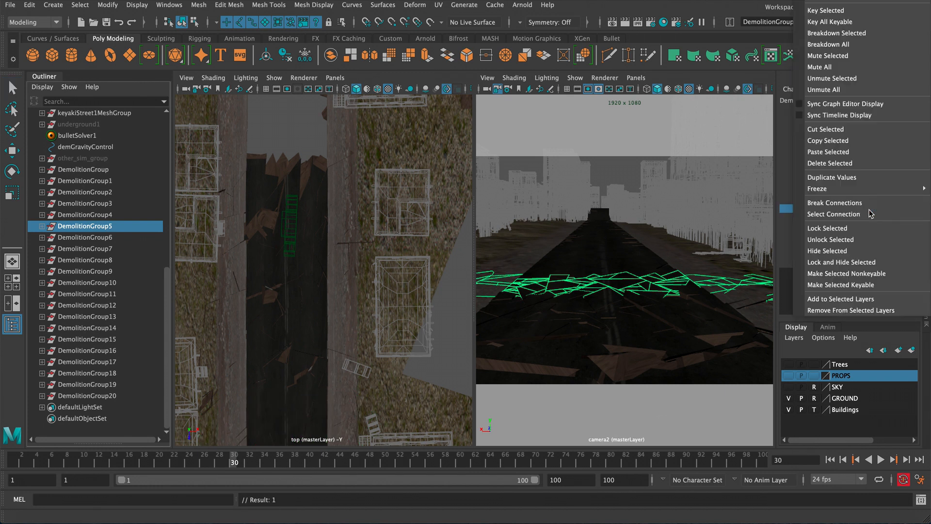
{"action": "left_click", "coordinate": [830, 11]}
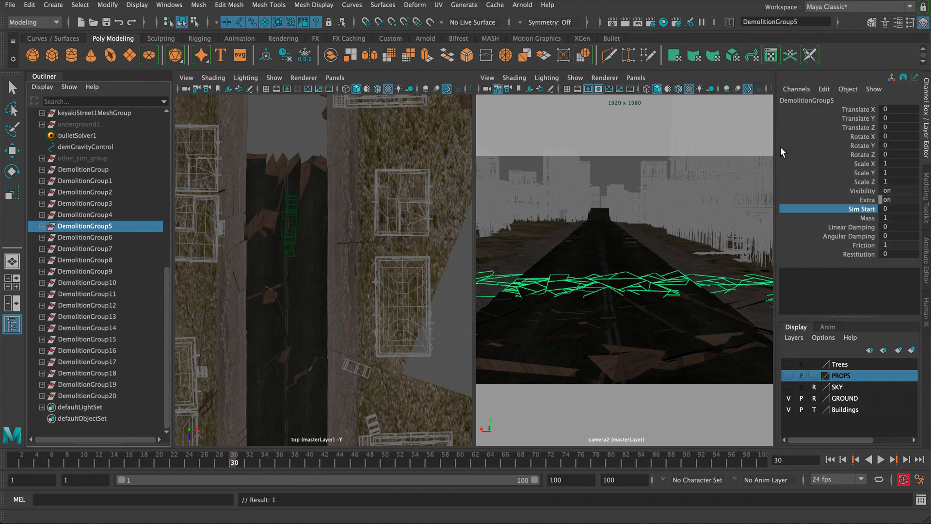
- Set DemolitionGroup5's Sim Start to 1 and key it on frame 31
{"action": "key", "text": "alt+period"}
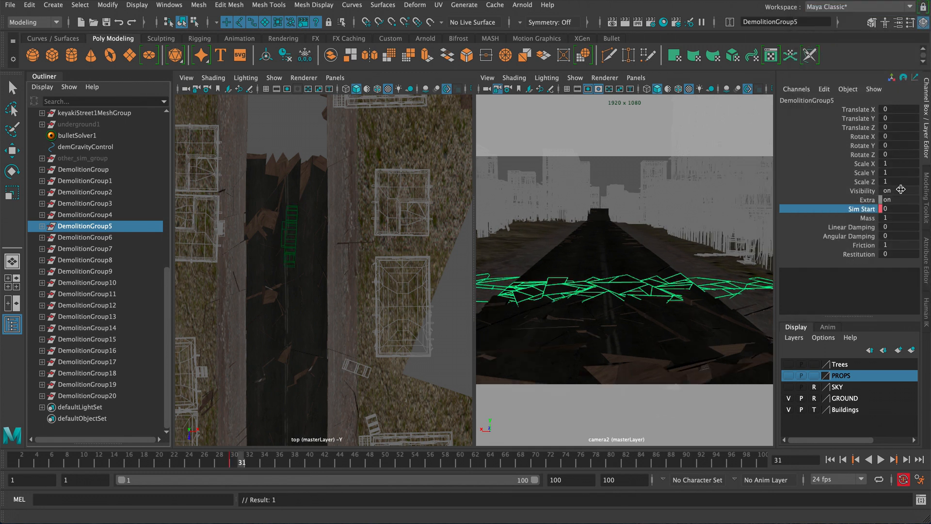
{"action": "left_click", "coordinate": [897, 208]}
{"action": "type", "text": "1"}
{"action": "key", "text": "Return"}
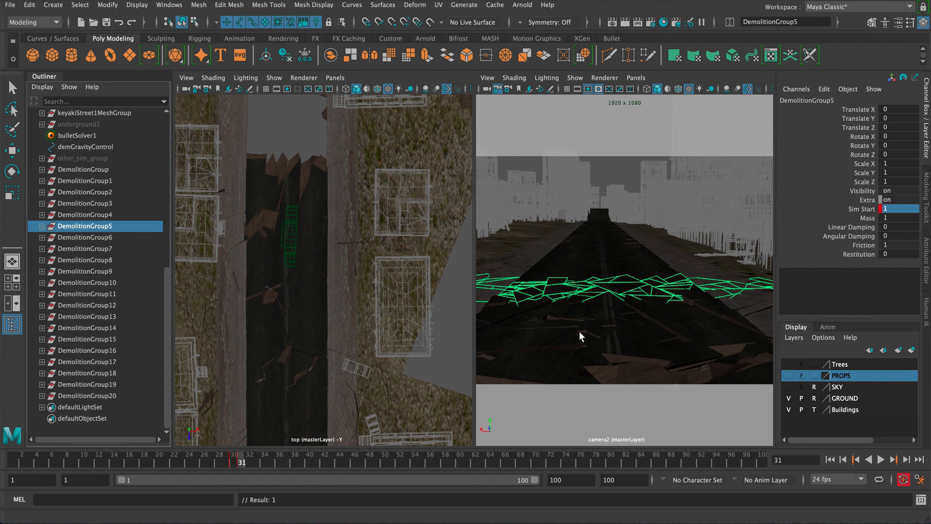
- Select DemolitionGroup6 and key its Sim Start at 0 on frame 33
{"action": "left_click", "coordinate": [110, 238]}
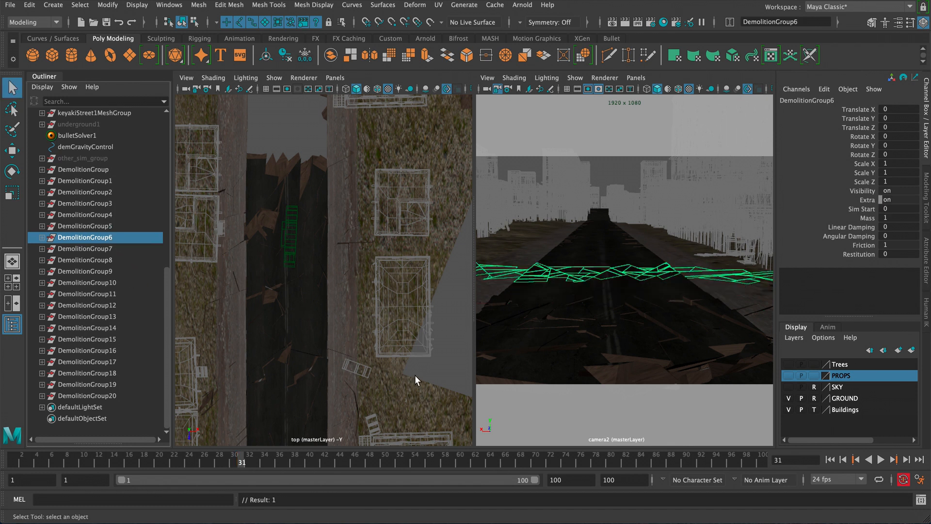
{"action": "left_click", "coordinate": [256, 461]}
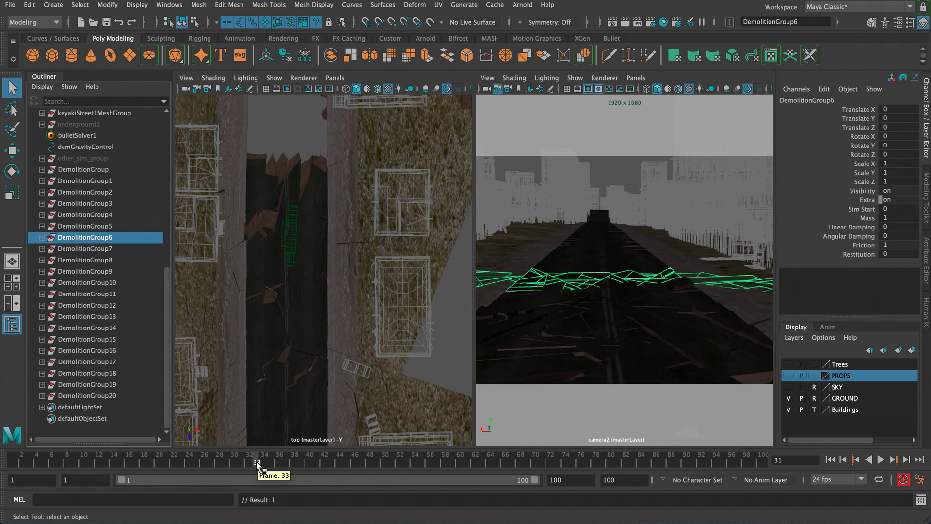
{"action": "left_click", "coordinate": [857, 208]}
{"action": "right_click", "coordinate": [854, 205]}
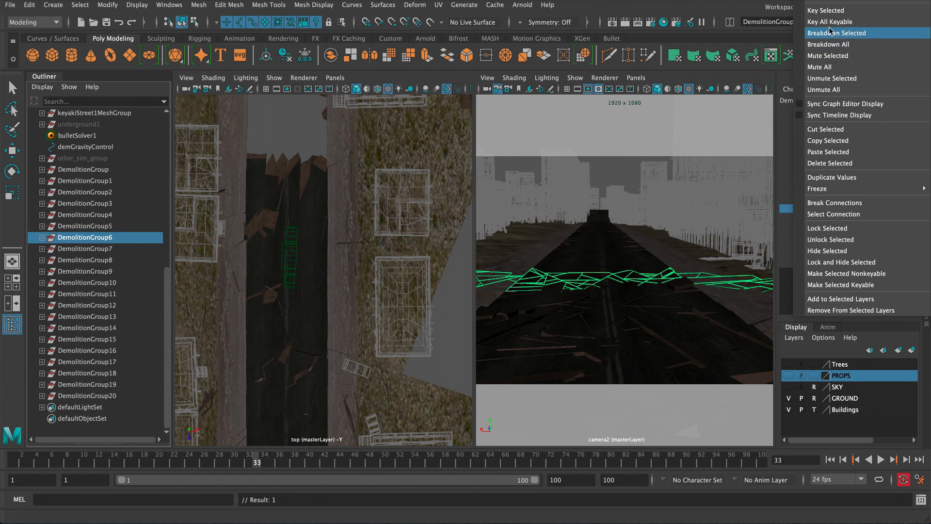
{"action": "left_click", "coordinate": [828, 11]}
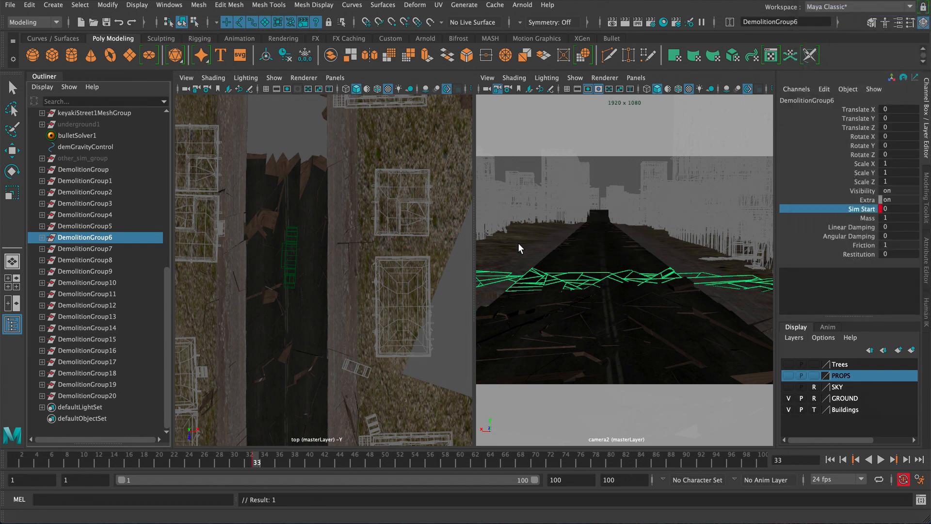
- Set DemolitionGroup6's Sim Start to 1 and key it on frame 34
{"action": "key", "text": "alt+period"}
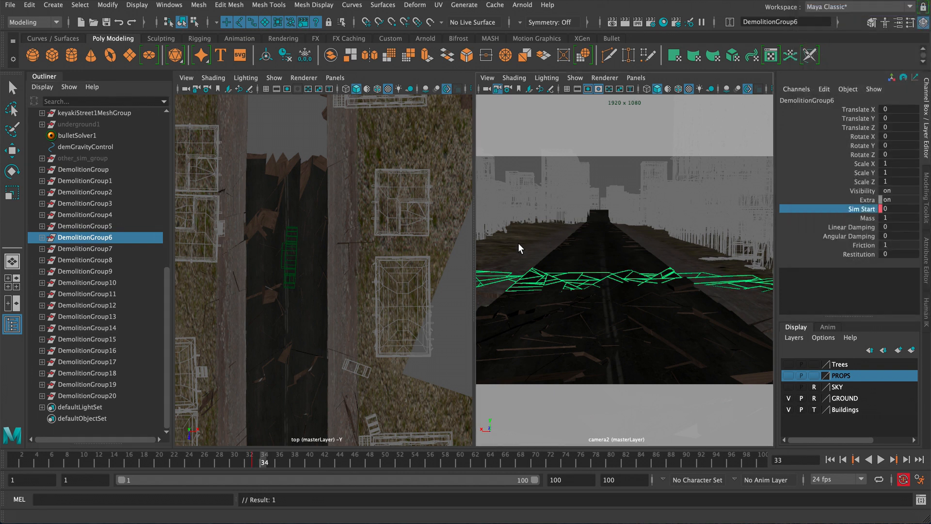
{"action": "left_click", "coordinate": [894, 208]}
{"action": "type", "text": "1"}
{"action": "key", "text": "Return"}
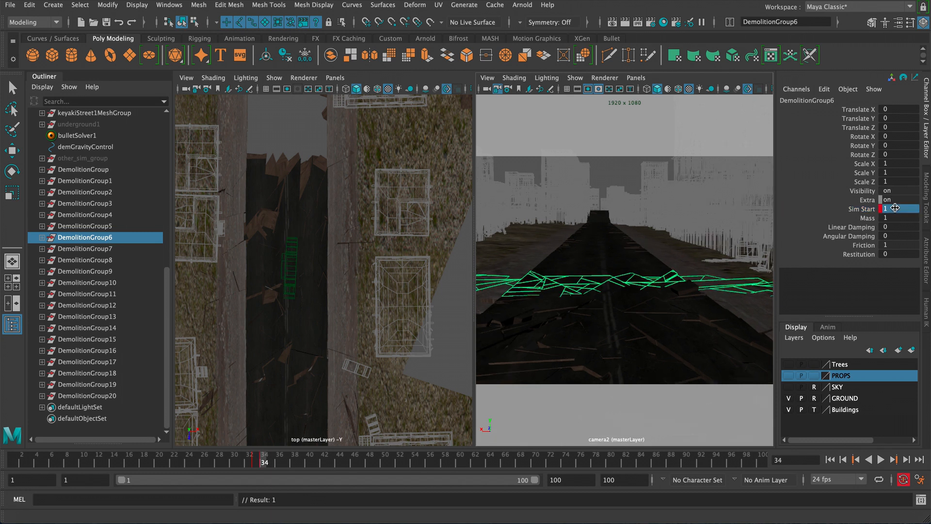
- Select DemolitionGroup7 and key its Sim Start at 0 on frame 37
{"action": "left_click", "coordinate": [283, 462]}
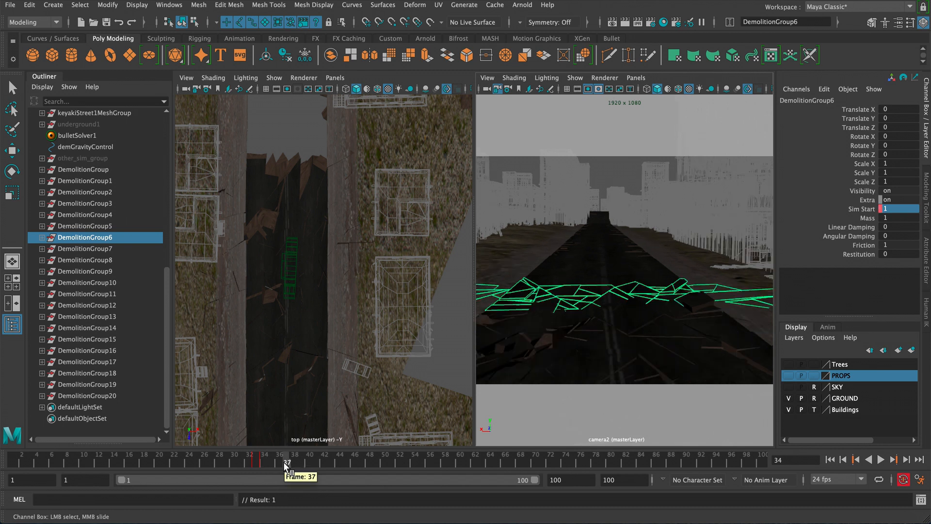
{"action": "left_click", "coordinate": [111, 252]}
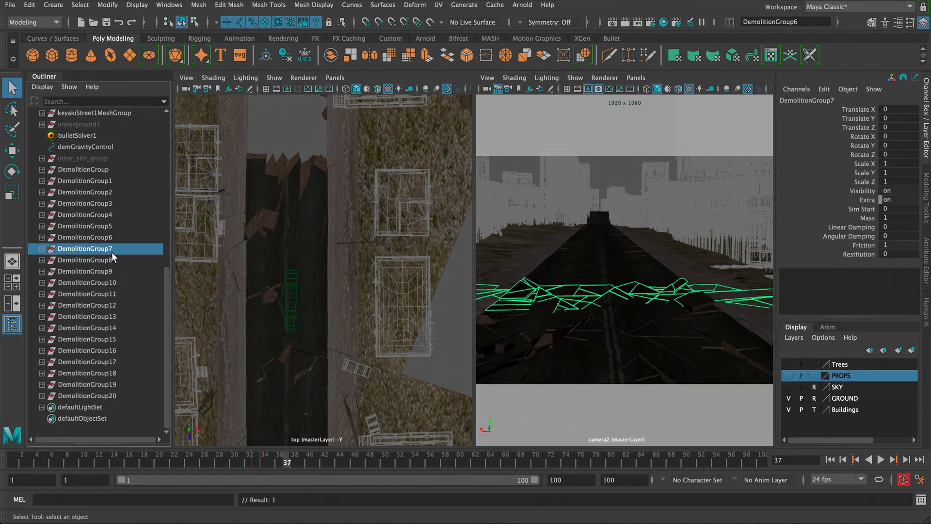
{"action": "left_click", "coordinate": [855, 209]}
{"action": "right_click", "coordinate": [854, 209]}
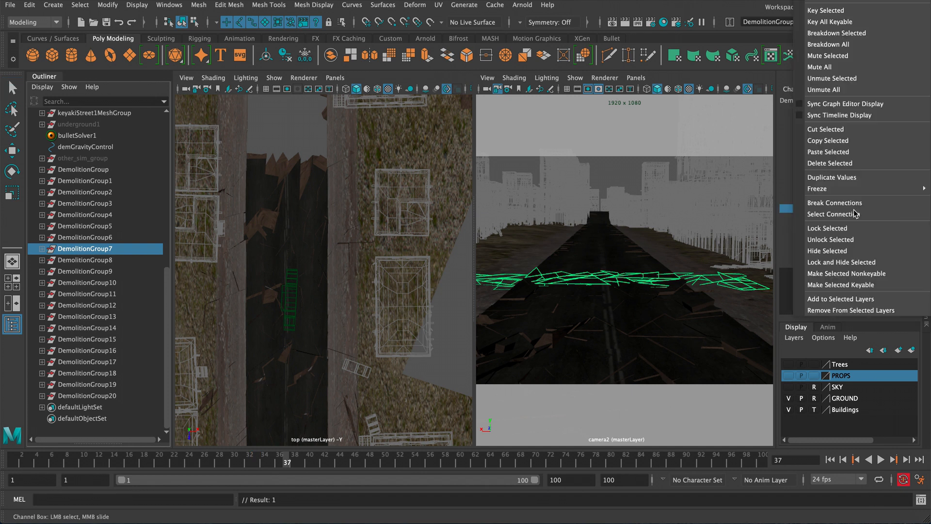
{"action": "left_click", "coordinate": [831, 11]}
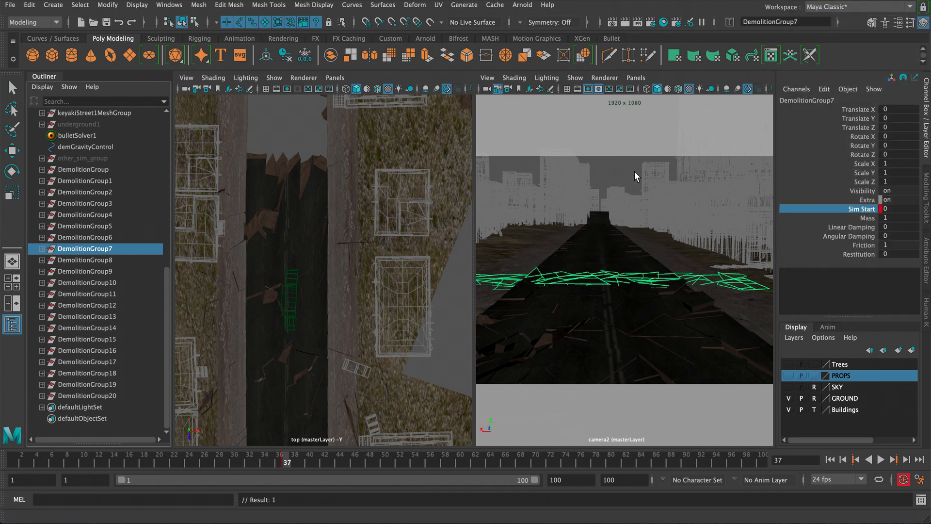
- Set DemolitionGroup7's Sim Start to 1 and key it on frame 38
{"action": "key", "text": "alt+period"}
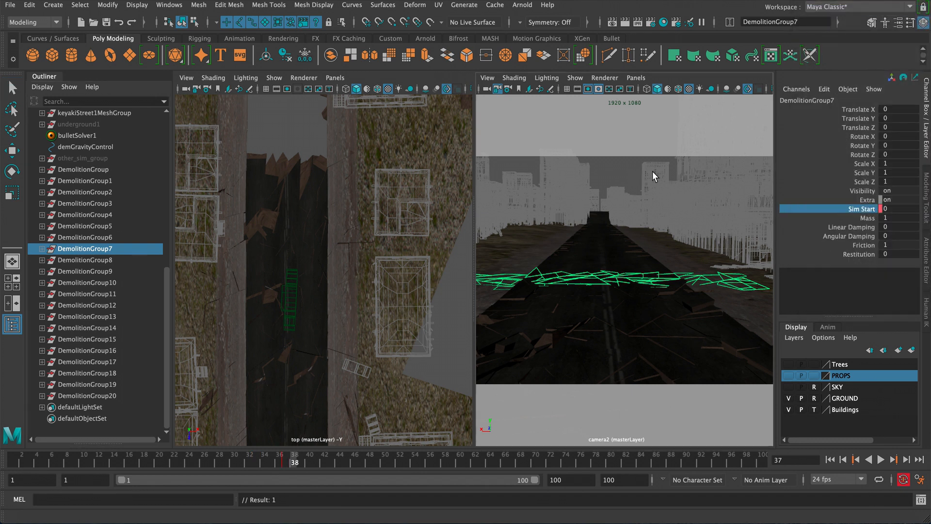
{"action": "double_click", "coordinate": [897, 207]}
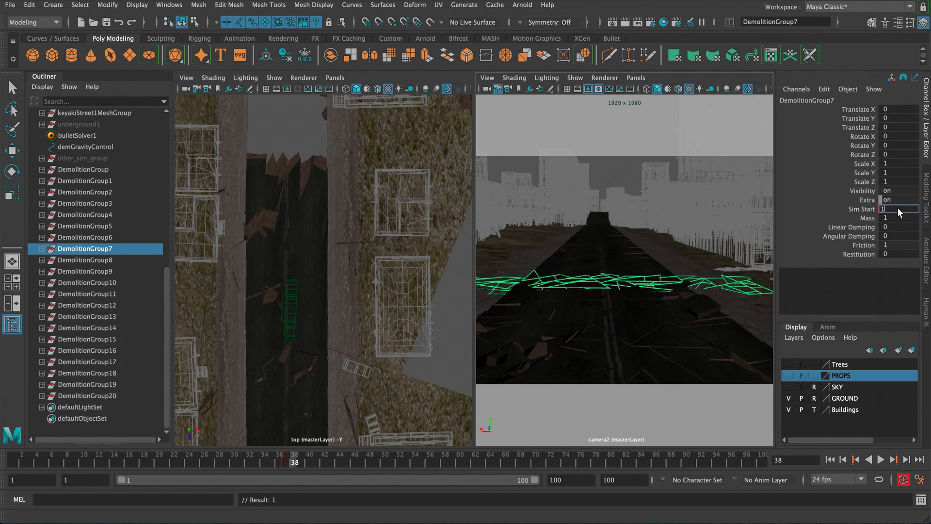
- Select DemolitionGroup8 and key its Sim Start at 0 on frame 40
{"action": "left_click", "coordinate": [304, 463]}
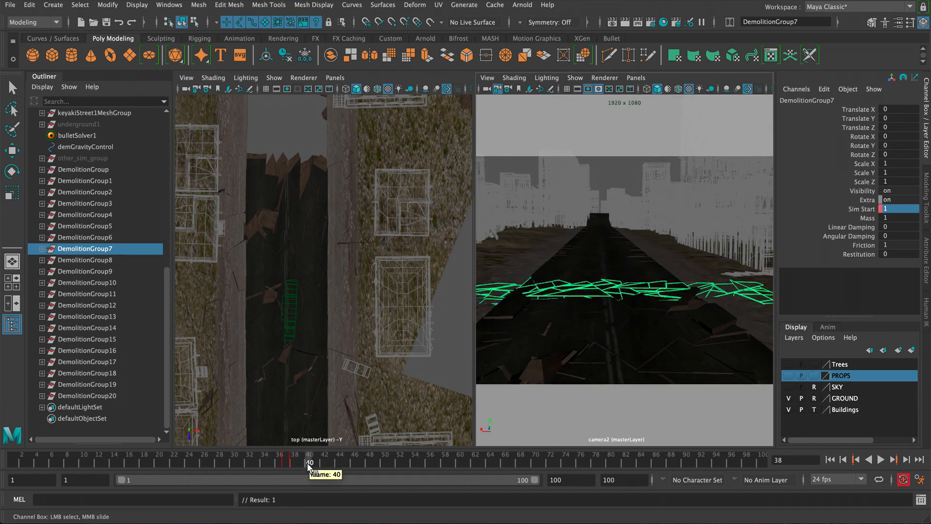
{"action": "left_click", "coordinate": [107, 260]}
{"action": "key", "text": "q"}
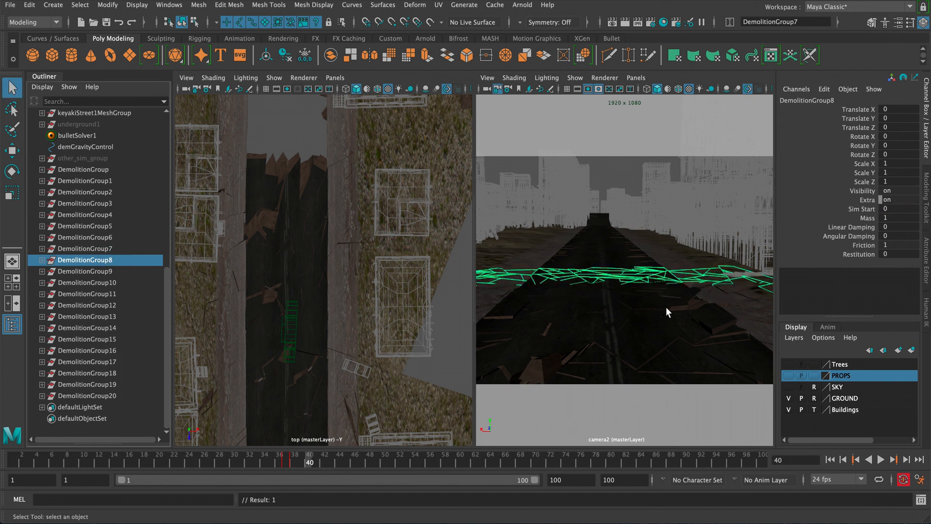
{"action": "left_click", "coordinate": [862, 209]}
{"action": "right_click", "coordinate": [863, 208]}
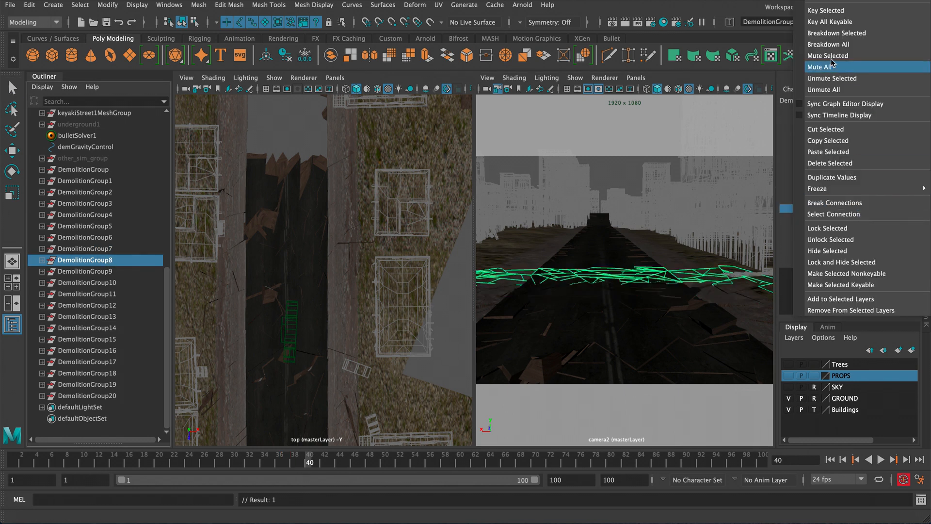
{"action": "left_click", "coordinate": [832, 11]}
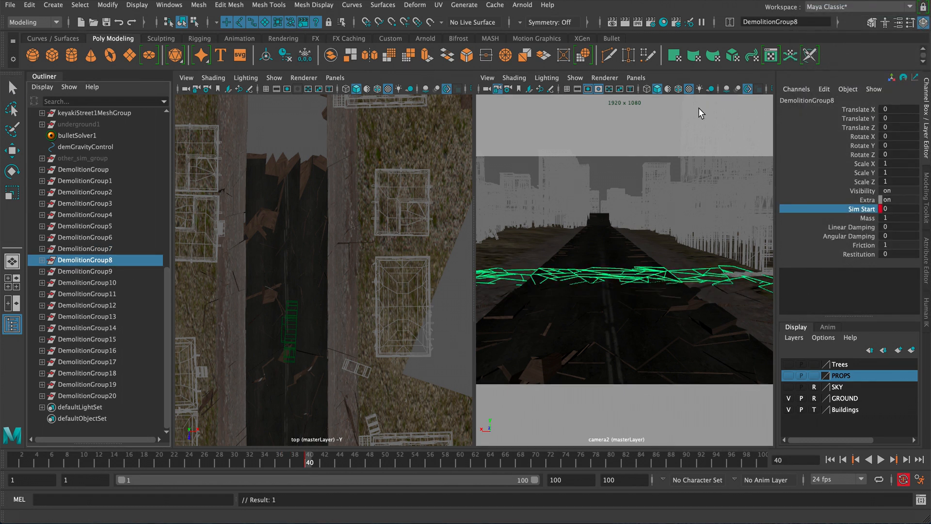
- Set DemolitionGroup8's Sim Start to 1 and key it on frame 41
{"action": "key", "text": "alt+period"}
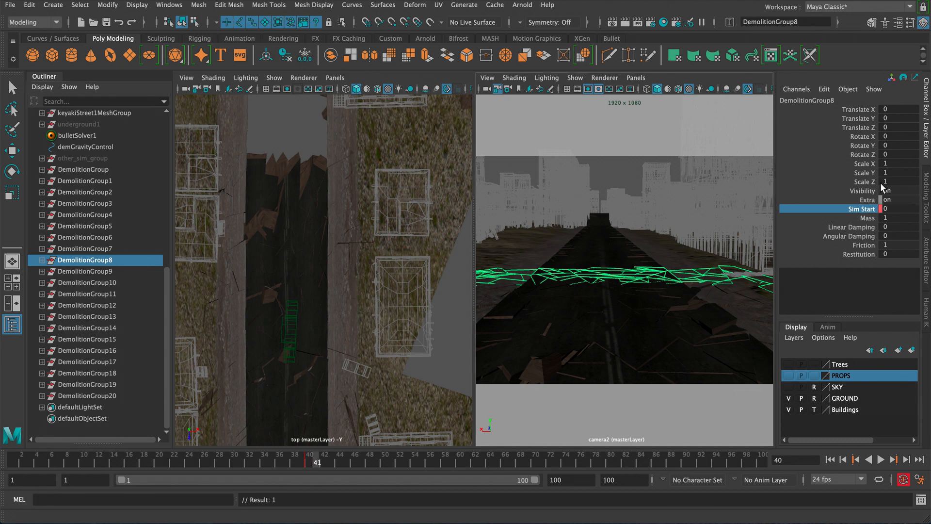
{"action": "double_click", "coordinate": [898, 209]}
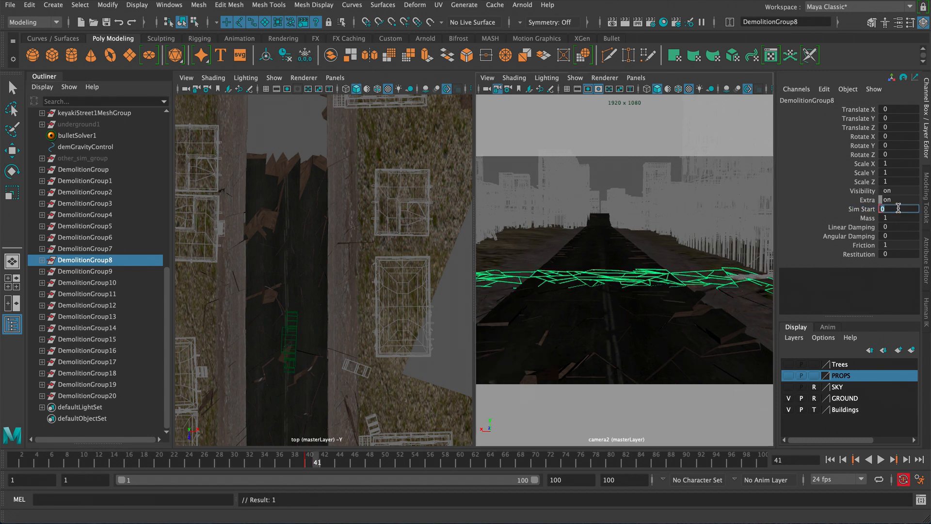
{"action": "type", "text": "1"}
{"action": "key", "text": "Return"}
- Select DemolitionGroup9 and key its Sim Start at 0 on frame 43
{"action": "left_click", "coordinate": [332, 461]}
{"action": "left_click", "coordinate": [115, 271]}
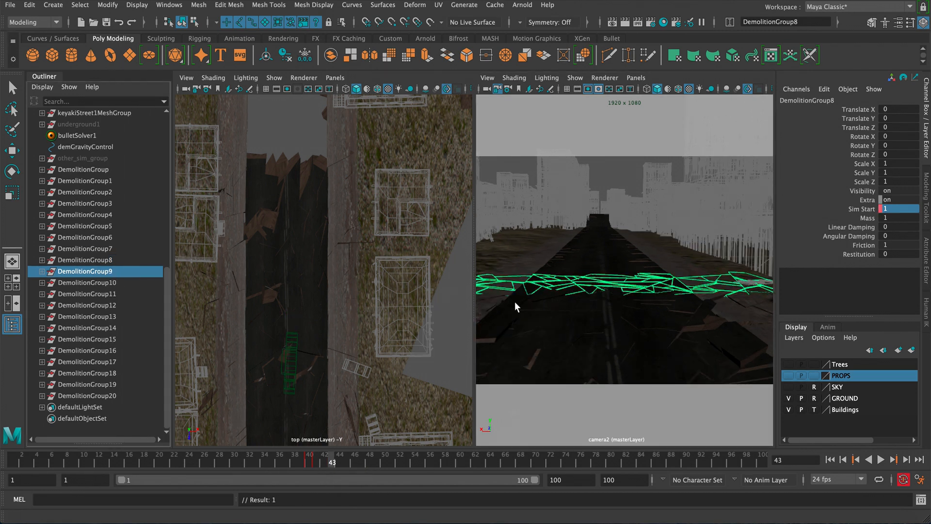
{"action": "left_click", "coordinate": [864, 210]}
{"action": "right_click", "coordinate": [859, 208]}
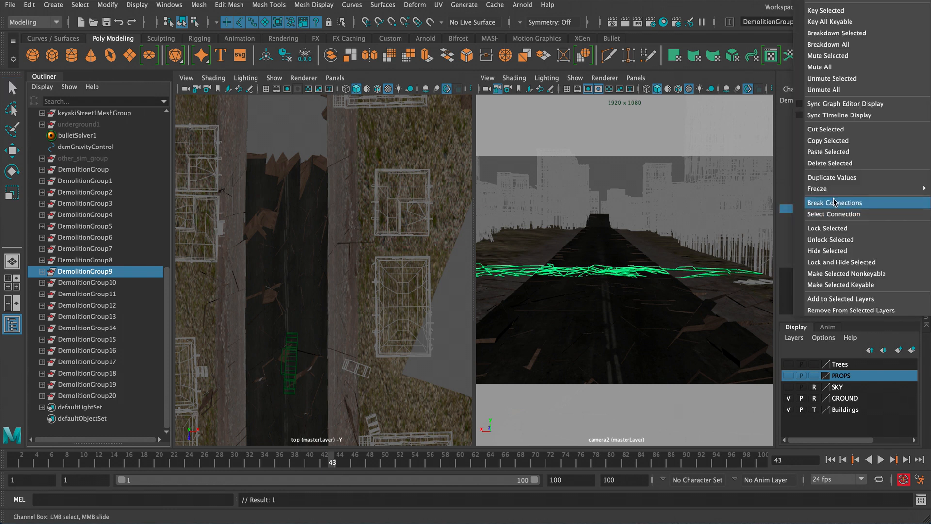
{"action": "left_click", "coordinate": [827, 11]}
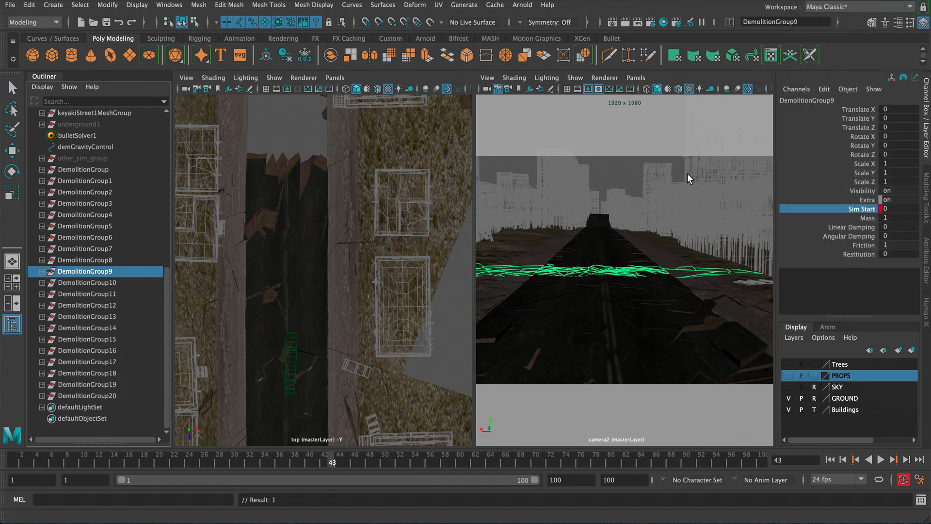
- Set DemolitionGroup9's Sim Start to 1 and key it on frame 44
{"action": "key", "text": "alt+period"}
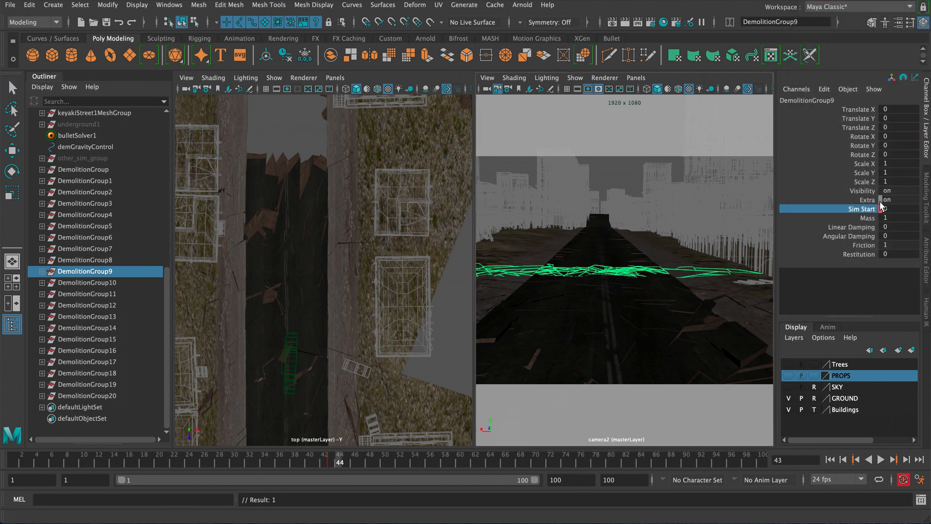
{"action": "left_click", "coordinate": [892, 209]}
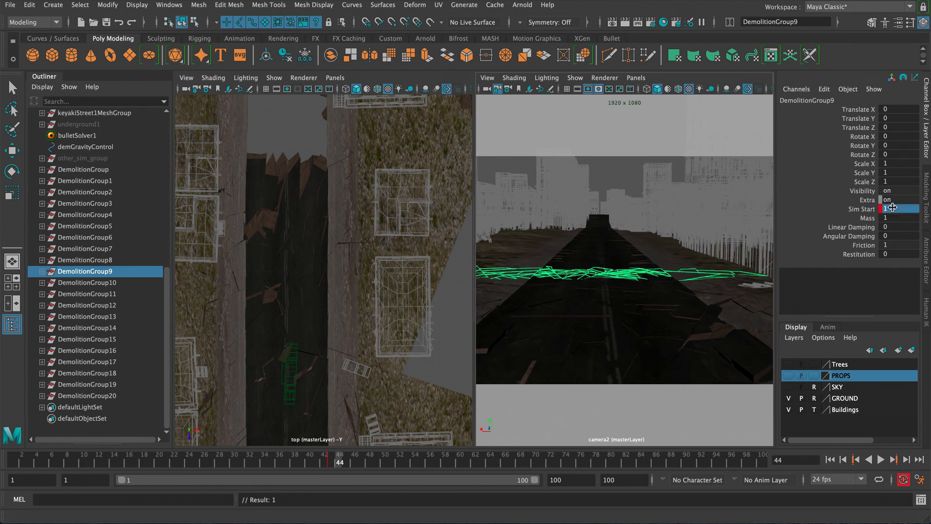
- Select DemolitionGroup10 and key its Sim Start at 0 on frame 47
{"action": "left_click", "coordinate": [118, 281]}
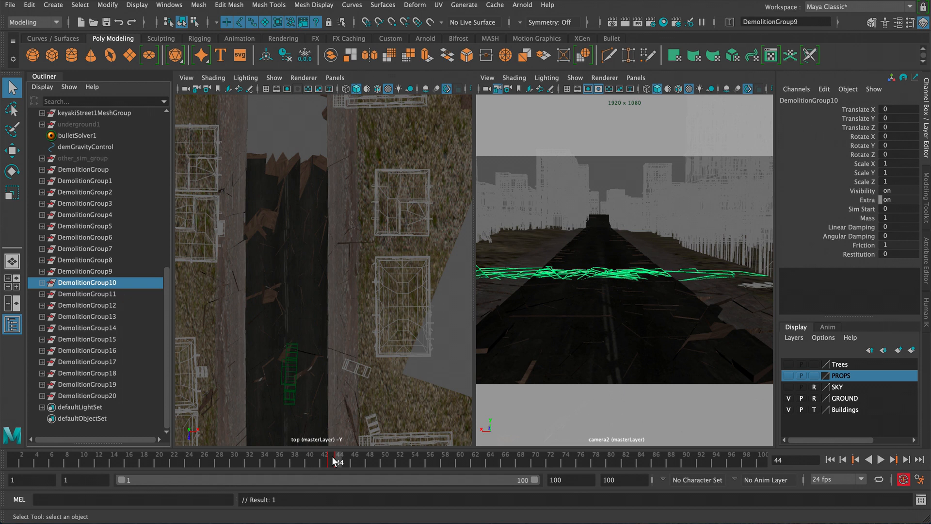
{"action": "left_click", "coordinate": [359, 463]}
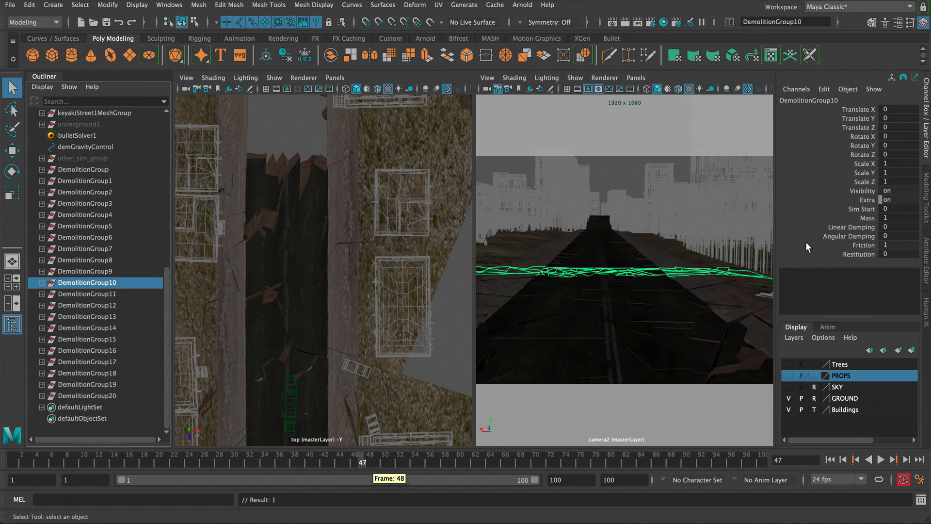
{"action": "left_click", "coordinate": [859, 210]}
{"action": "right_click", "coordinate": [859, 210]}
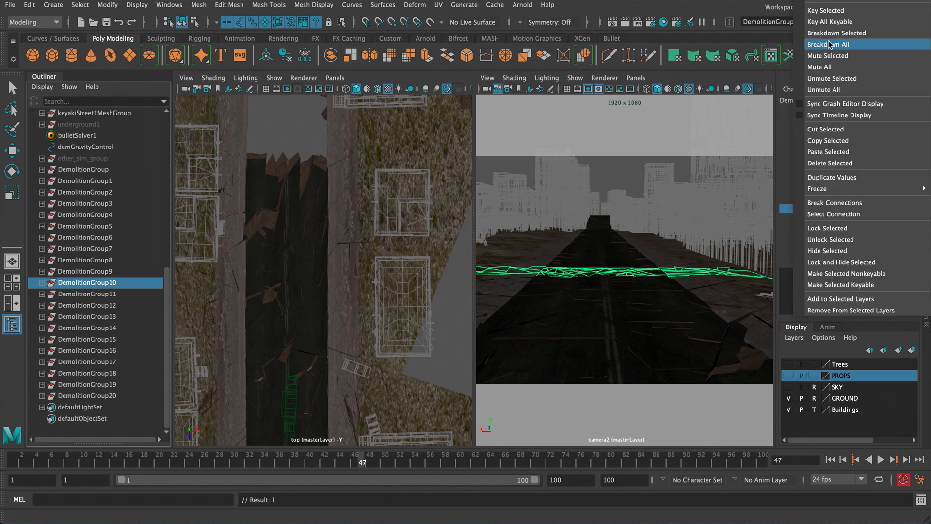
{"action": "left_click", "coordinate": [828, 11]}
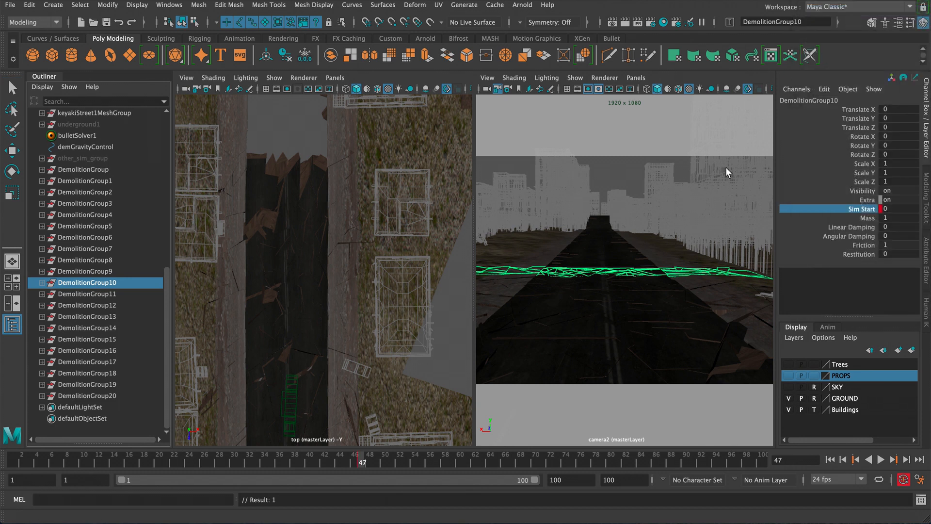
- Set DemolitionGroup10's Sim Start to 1 and key it on frame 48
{"action": "key", "text": "alt+period"}
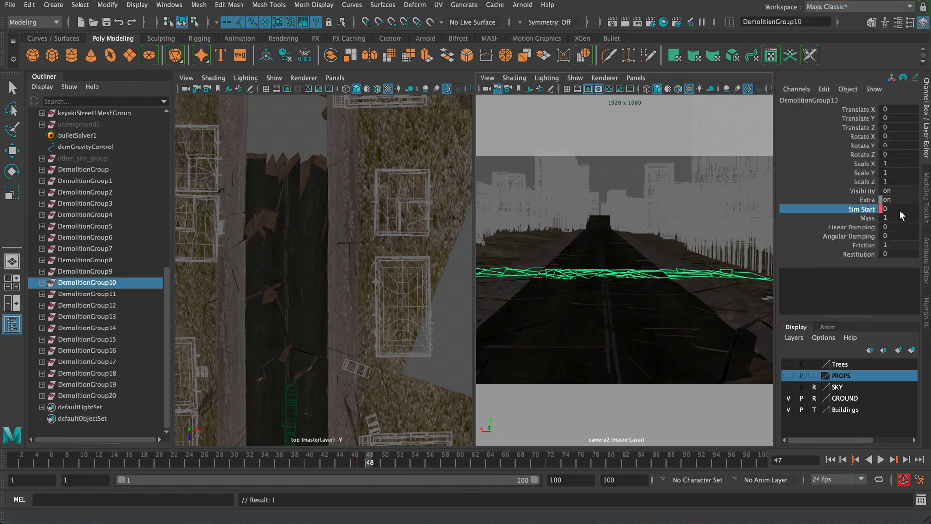
{"action": "left_click", "coordinate": [899, 210]}
{"action": "type", "text": "1"}
{"action": "key", "text": "Return"}
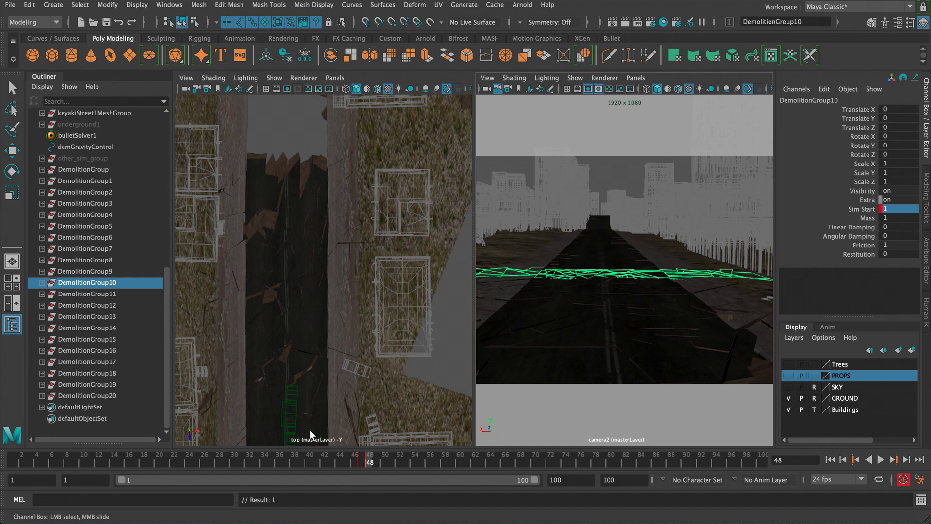
- Select DemolitionGroup11 and key its Sim Start at 0 on frame 51
{"action": "left_click", "coordinate": [121, 293]}
{"action": "key", "text": "q"}
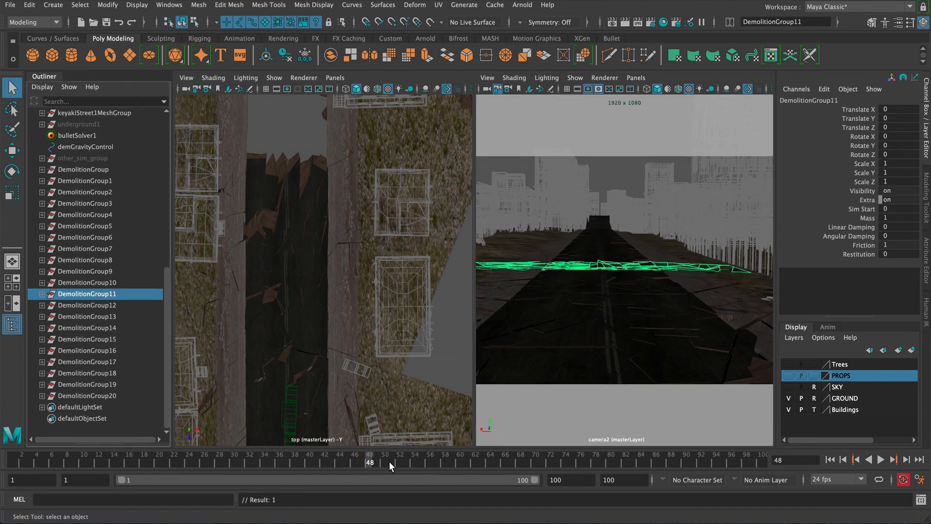
{"action": "left_click", "coordinate": [390, 460]}
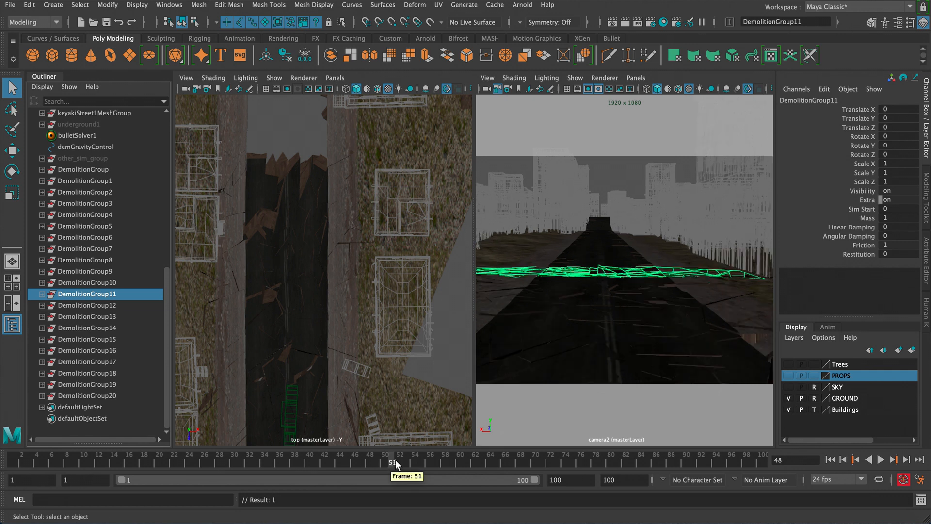
{"action": "left_click", "coordinate": [862, 209]}
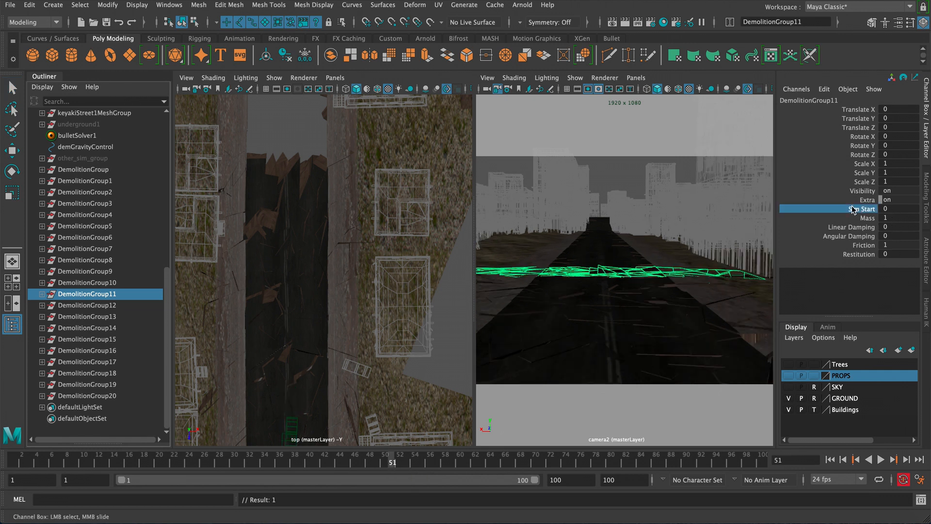
{"action": "right_click", "coordinate": [856, 210]}
{"action": "left_click", "coordinate": [824, 11]}
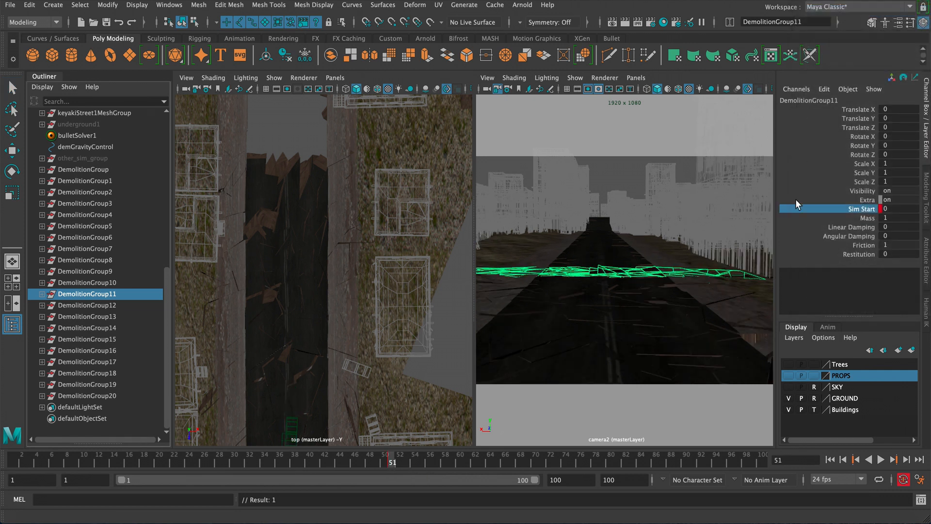
- Set DemolitionGroup11's Sim Start to 1 and key it on frame 52
{"action": "key", "text": "alt+period"}
{"action": "left_click", "coordinate": [901, 208]}
{"action": "type", "text": "1"}
{"action": "key", "text": "Return"}
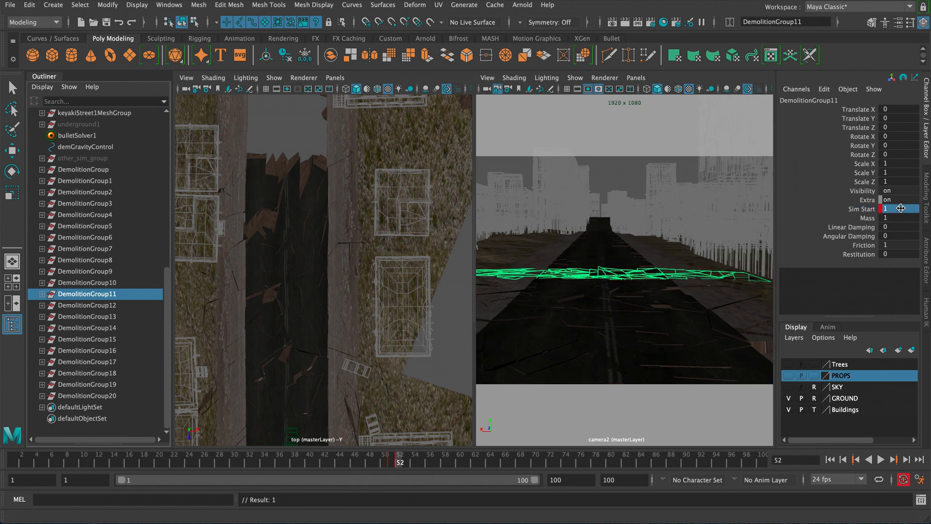
- Select DemolitionGroup12 and key its Sim Start at 0
{"action": "left_click", "coordinate": [130, 305]}
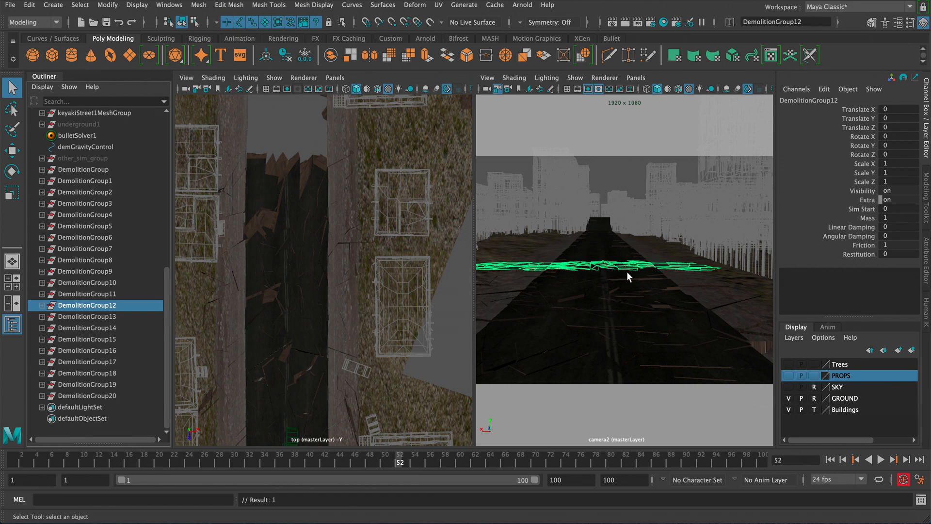
{"action": "left_click", "coordinate": [871, 209]}
{"action": "right_click", "coordinate": [871, 208]}
{"action": "left_click", "coordinate": [828, 11]}
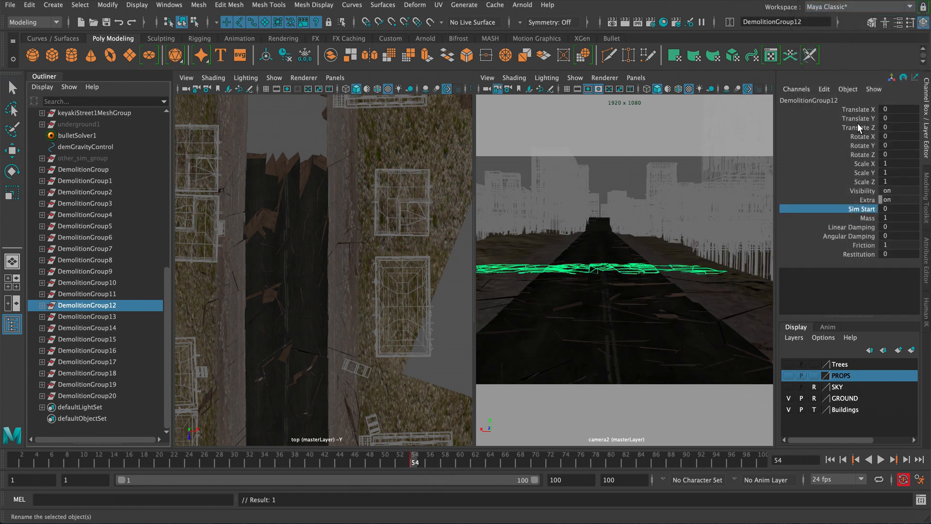
- Set DemolitionGroup12's Sim Start to 1 and key it on frame 55
{"action": "left_click", "coordinate": [896, 208]}
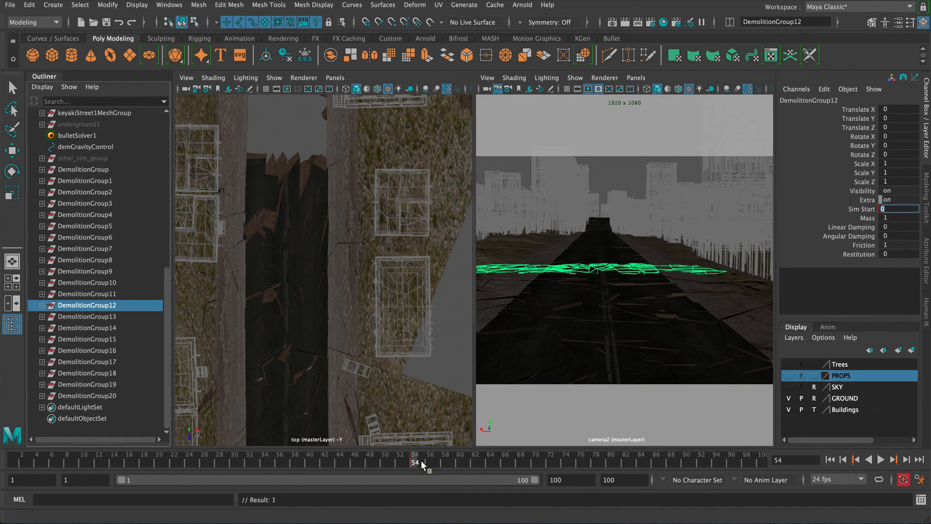
{"action": "double_click", "coordinate": [893, 209]}
{"action": "type", "text": "1"}
{"action": "key", "text": "Return"}
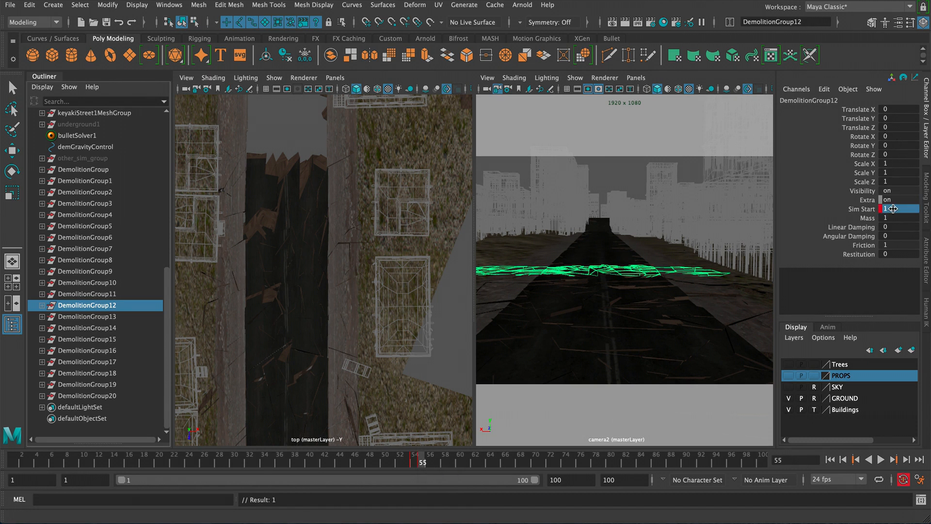
- Select DemolitionGroup13 and key its Sim Start at 0 on frame 57
{"action": "left_click", "coordinate": [121, 315]}
{"action": "key", "text": "q"}
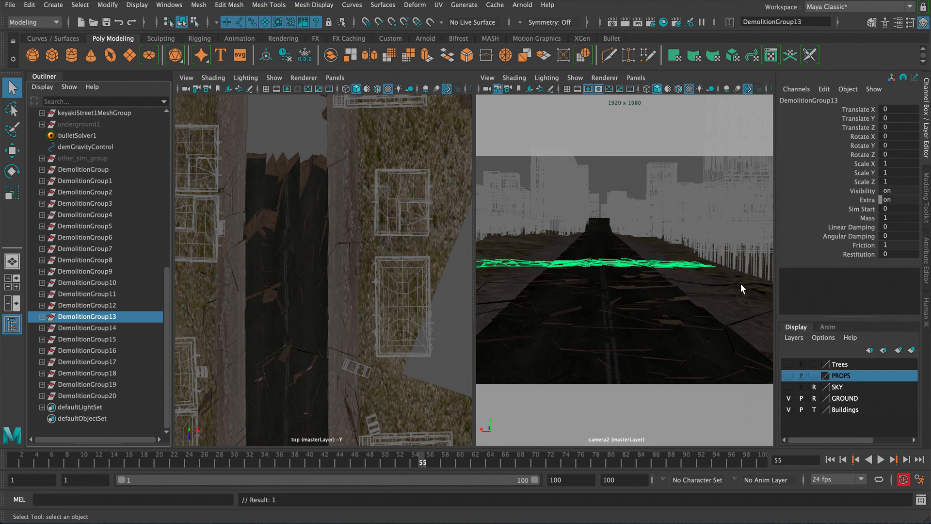
{"action": "left_click", "coordinate": [861, 209]}
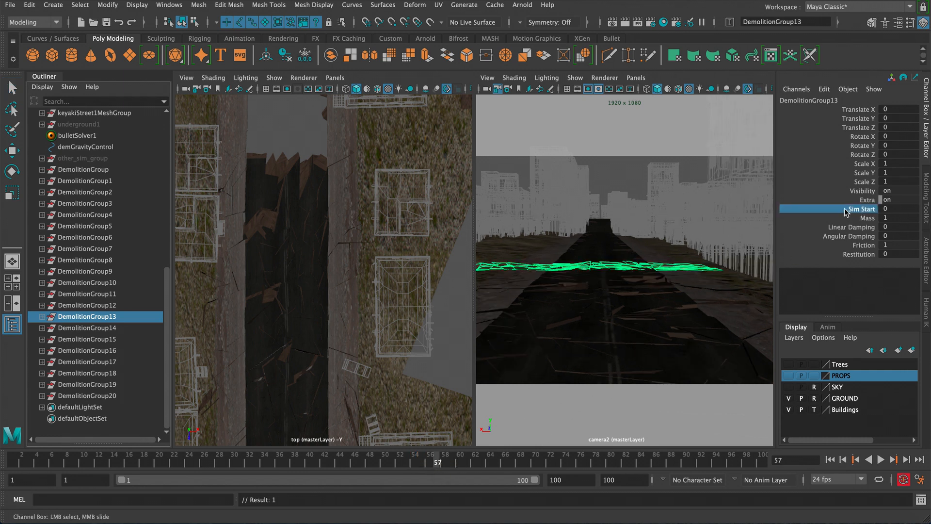
{"action": "right_click", "coordinate": [861, 209]}
{"action": "left_click", "coordinate": [832, 1]}
{"action": "right_click", "coordinate": [867, 210]}
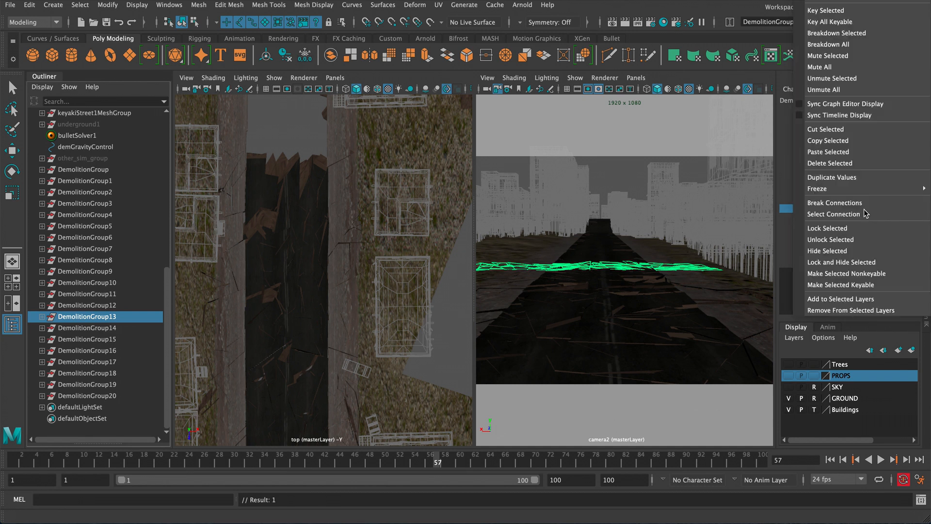
{"action": "left_click", "coordinate": [826, 10]}
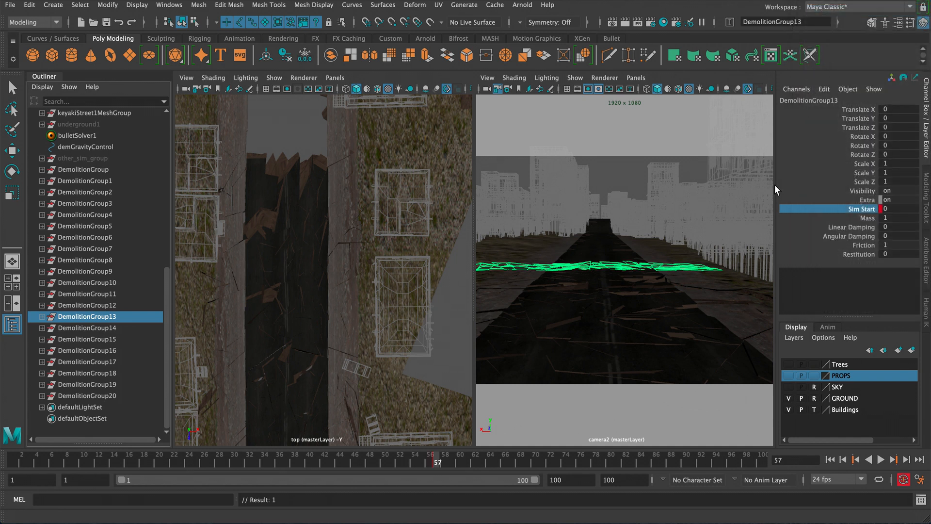
- Set DemolitionGroup13's Sim Start to 1 and key it on frame 58
{"action": "left_click", "coordinate": [899, 210]}
{"action": "type", "text": "1"}
{"action": "key", "text": "Return"}
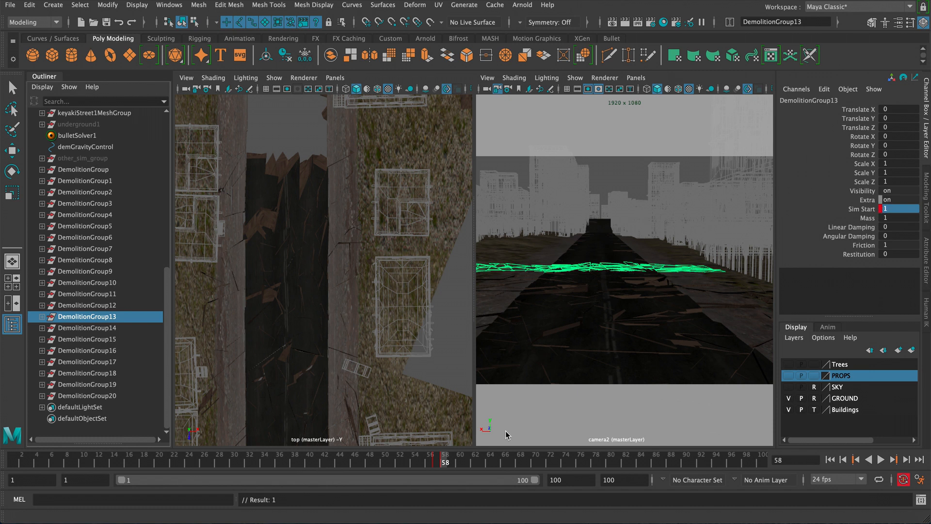
- Select DemolitionGroup14 and key its Sim Start at 0 on frame 60
{"action": "left_click", "coordinate": [466, 459]}
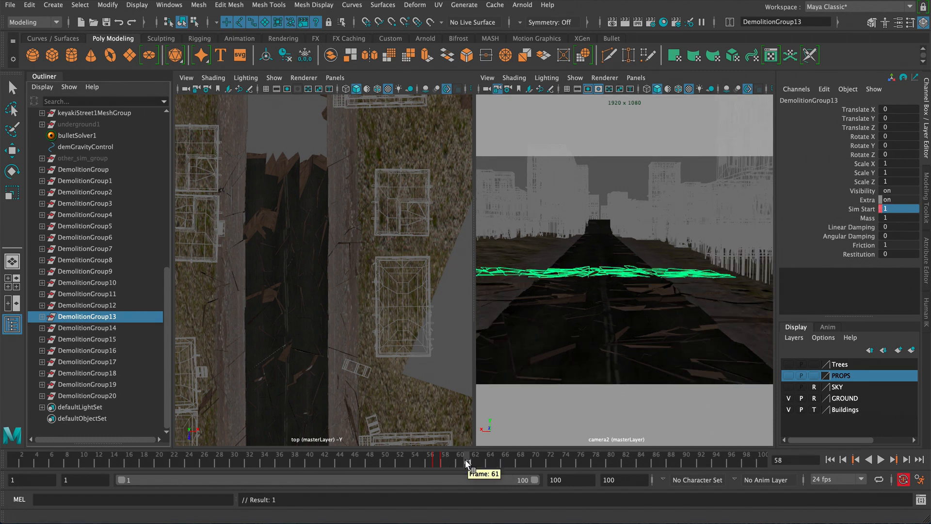
{"action": "left_click", "coordinate": [460, 460]}
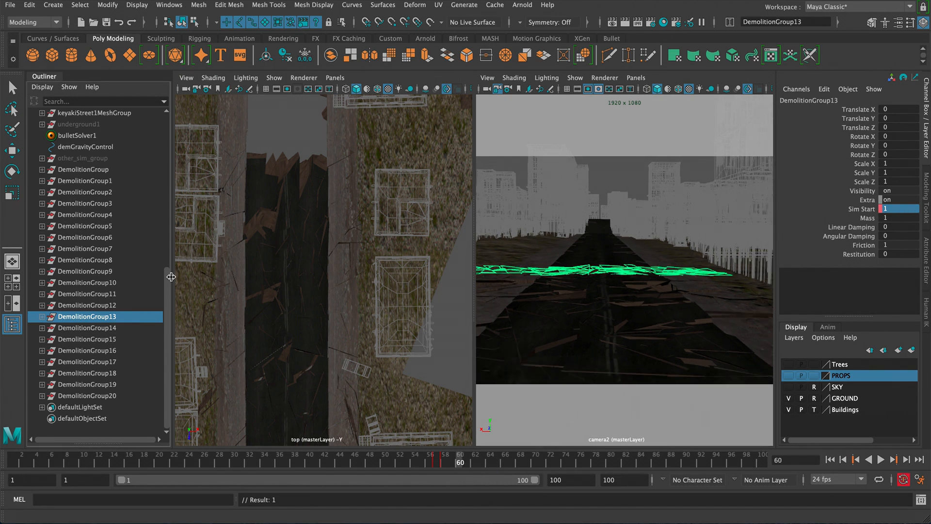
{"action": "left_click", "coordinate": [94, 329]}
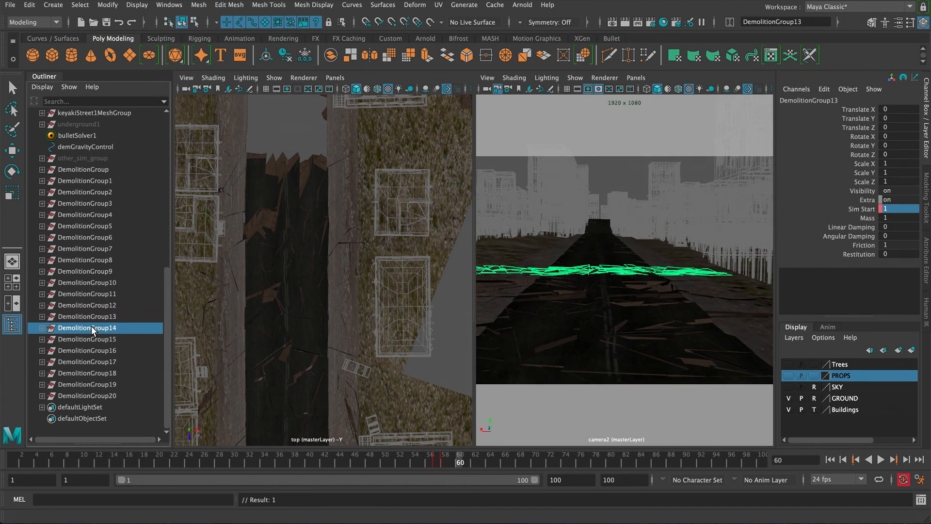
{"action": "left_click", "coordinate": [858, 209]}
{"action": "right_click", "coordinate": [856, 211]}
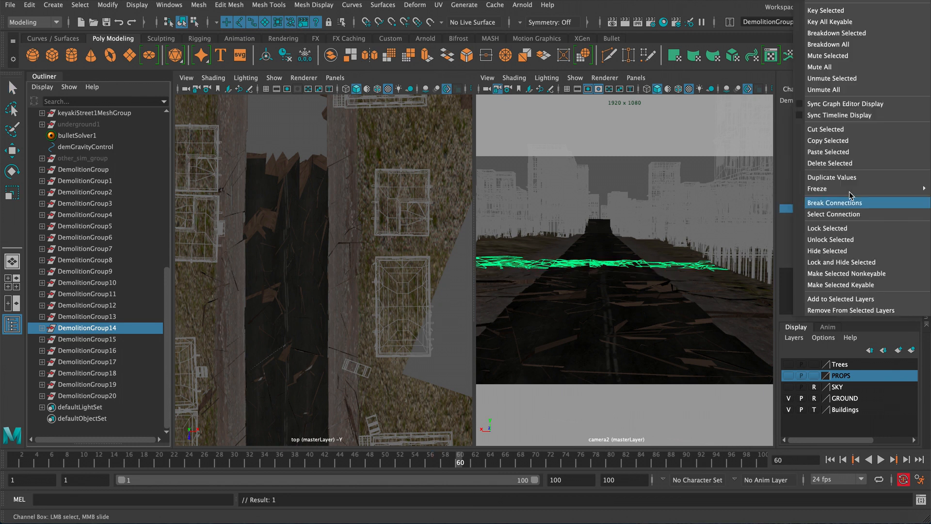
{"action": "left_click", "coordinate": [822, 13]}
- Set DemolitionGroup14's Sim Start to 1 and key it on frame 61
{"action": "left_click", "coordinate": [895, 209]}
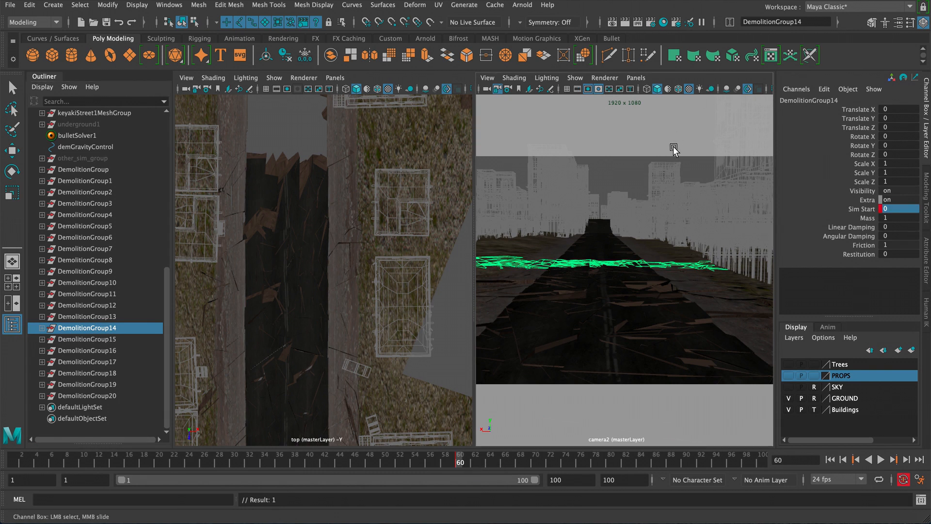
{"action": "key", "text": "alt+period"}
{"action": "left_click", "coordinate": [898, 212]}
{"action": "key", "text": "Return"}
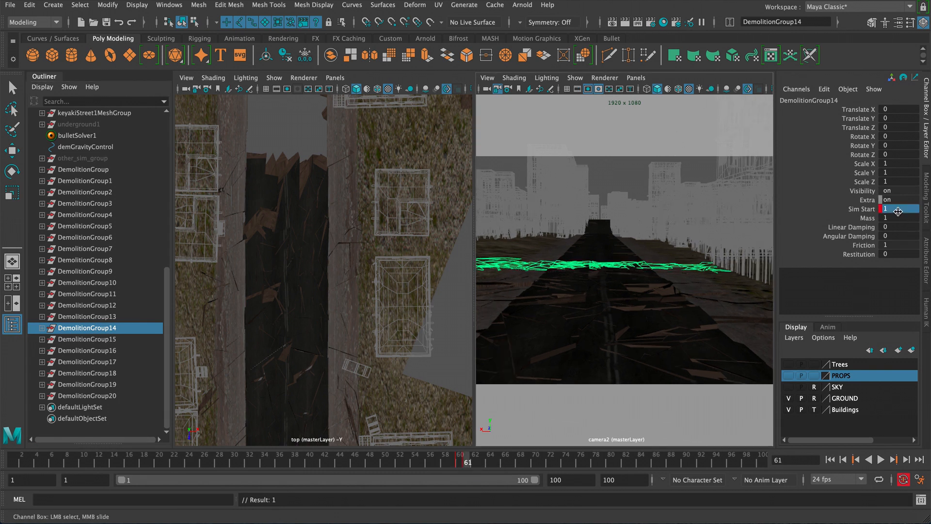
- Select DemolitionGroup15 and key its Sim Start at 0 on frame 64
{"action": "left_click", "coordinate": [122, 339]}
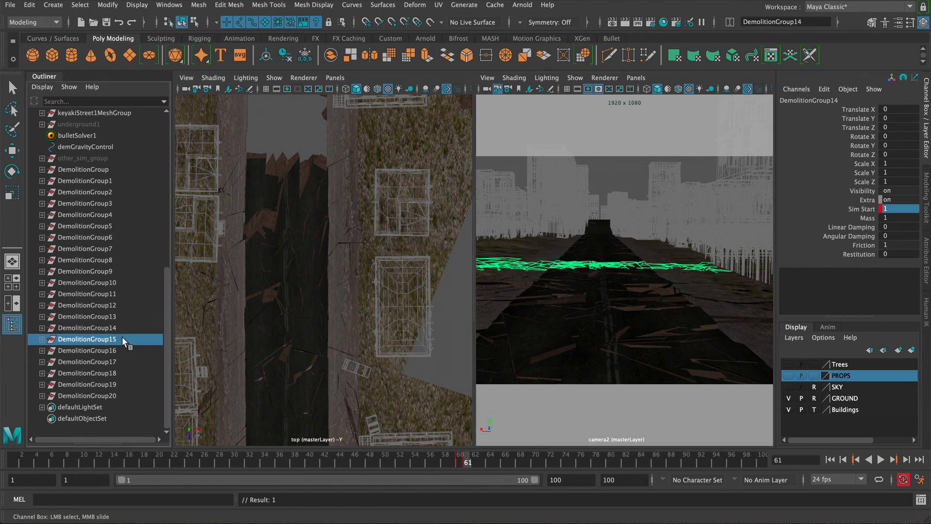
{"action": "left_click", "coordinate": [485, 463]}
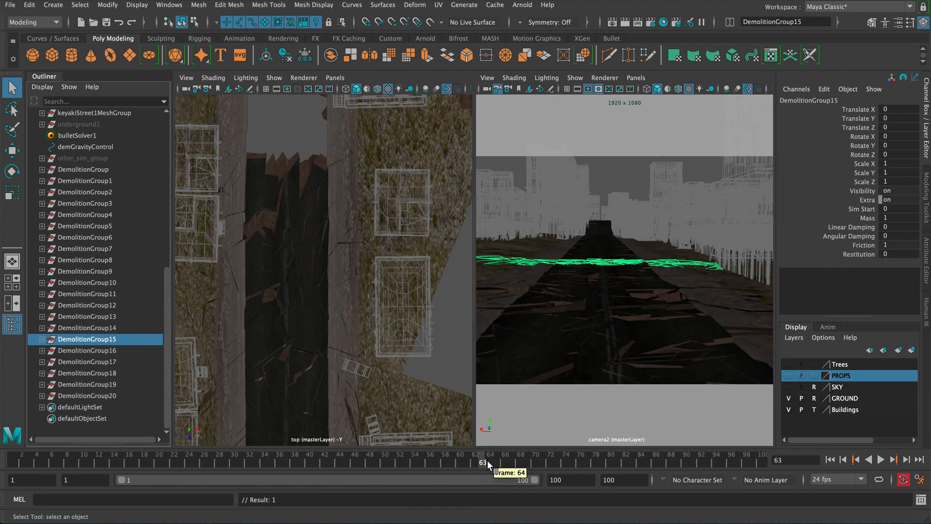
{"action": "left_click", "coordinate": [488, 463]}
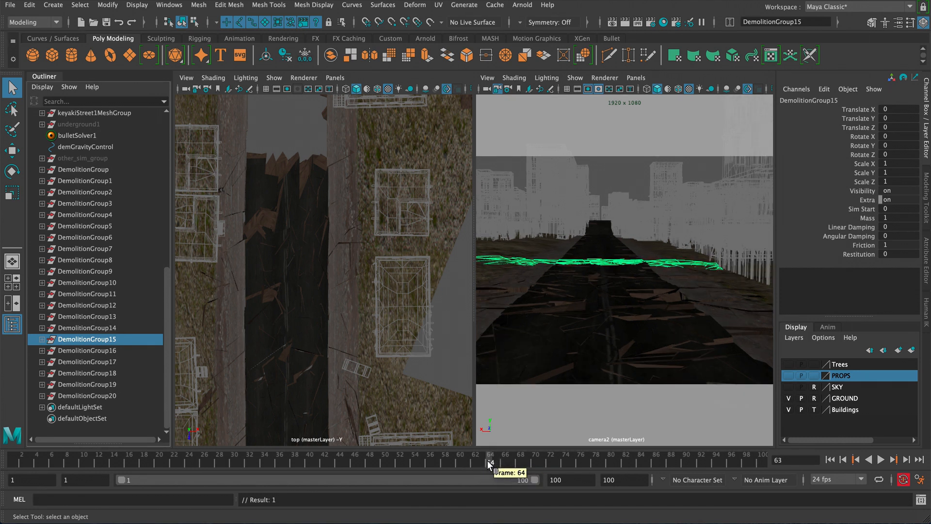
{"action": "left_click", "coordinate": [856, 213]}
{"action": "right_click", "coordinate": [855, 214]}
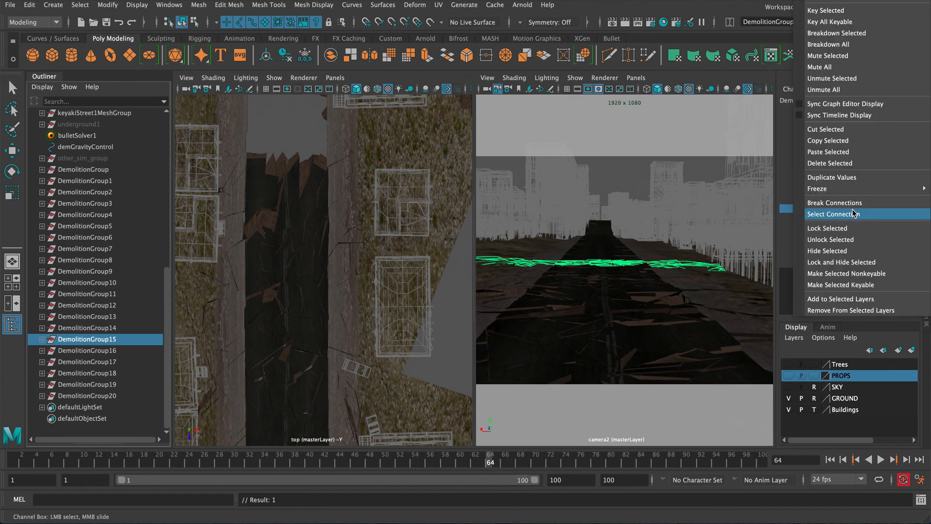
{"action": "left_click", "coordinate": [827, 11]}
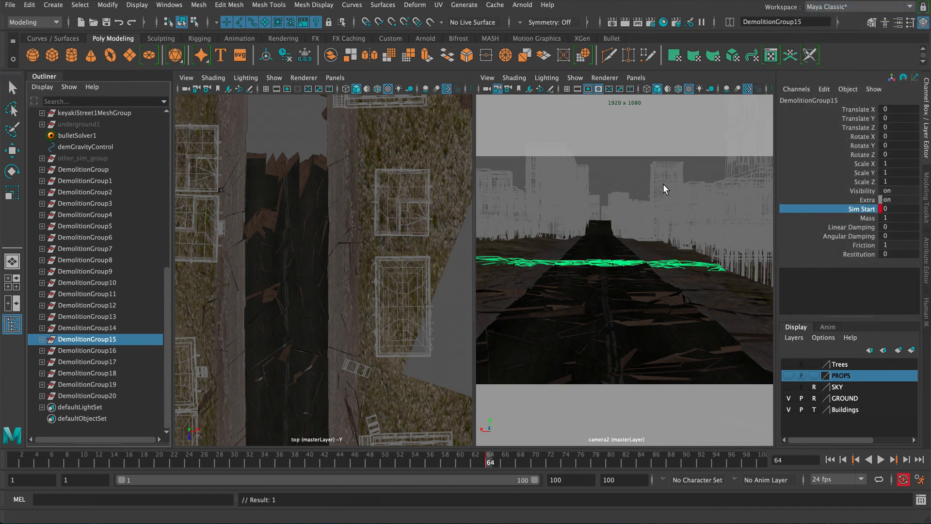
- Set DemolitionGroup15's Sim Start to 1 and key it on frame 65
{"action": "key", "text": "alt+period"}
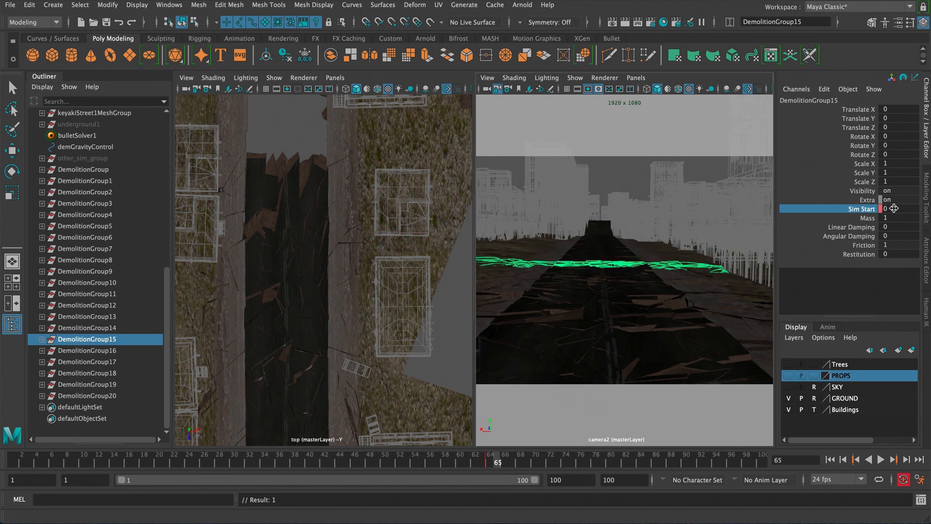
{"action": "left_click", "coordinate": [894, 209]}
{"action": "key", "text": "Return"}
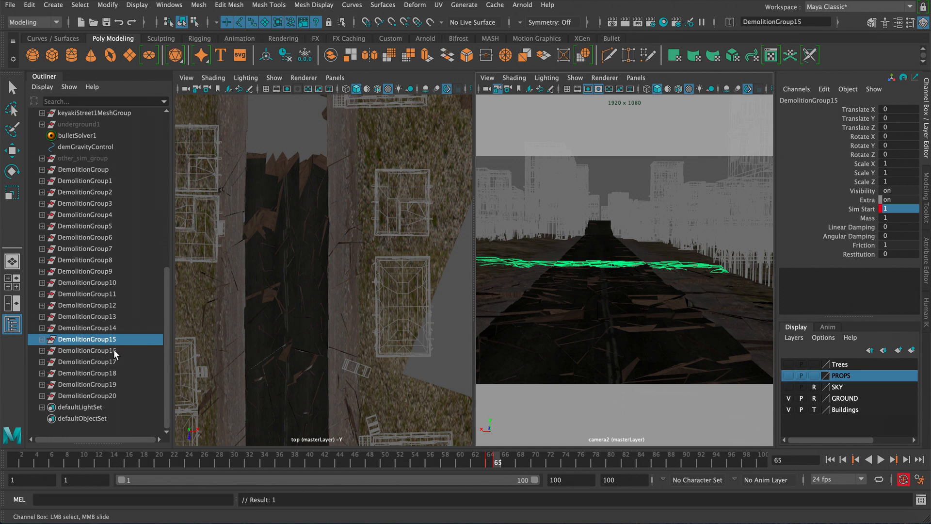
- Select DemolitionGroup16 and key its Sim Start at 0 on frame 67
{"action": "left_click", "coordinate": [87, 350]}
{"action": "key", "text": "q"}
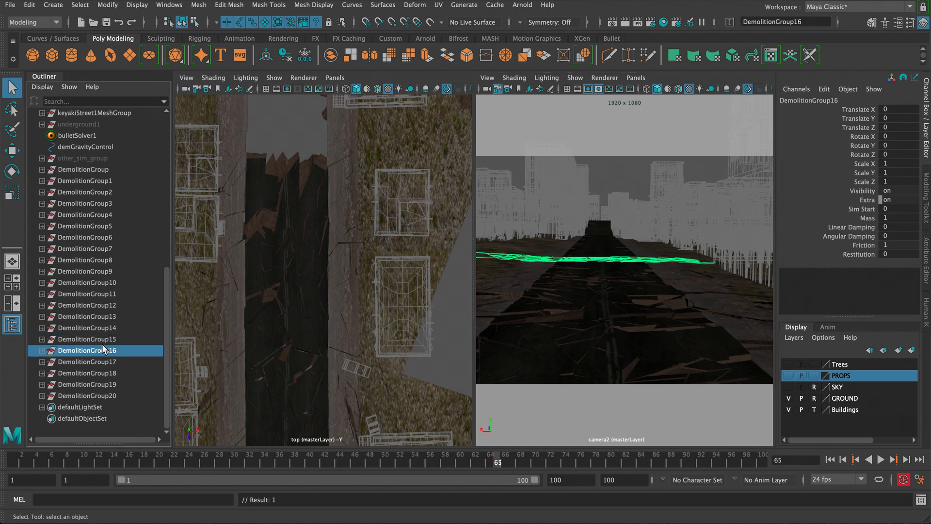
{"action": "left_click", "coordinate": [517, 464]}
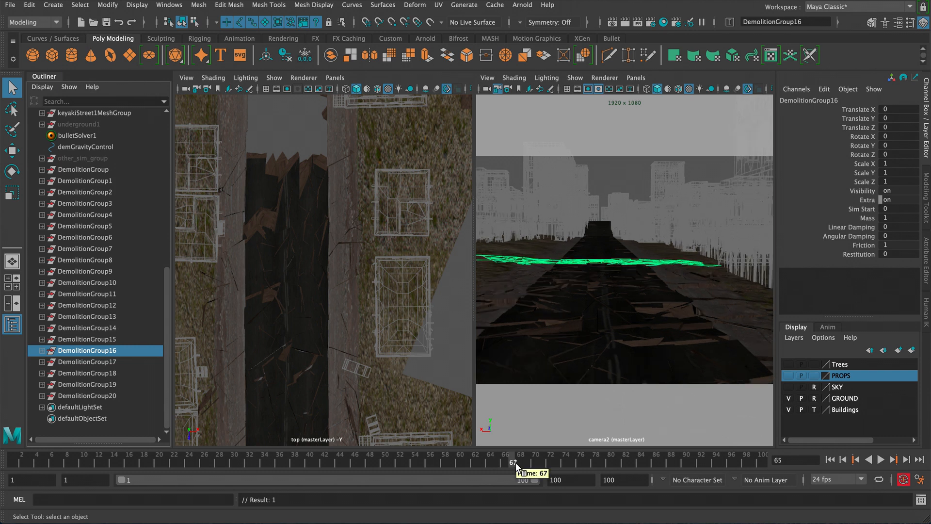
{"action": "left_click", "coordinate": [858, 202]}
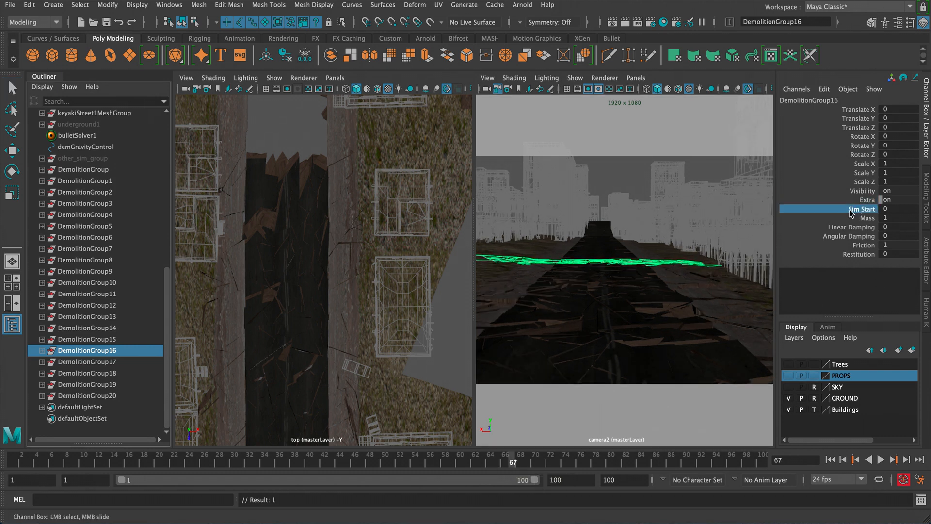
{"action": "right_click", "coordinate": [857, 209]}
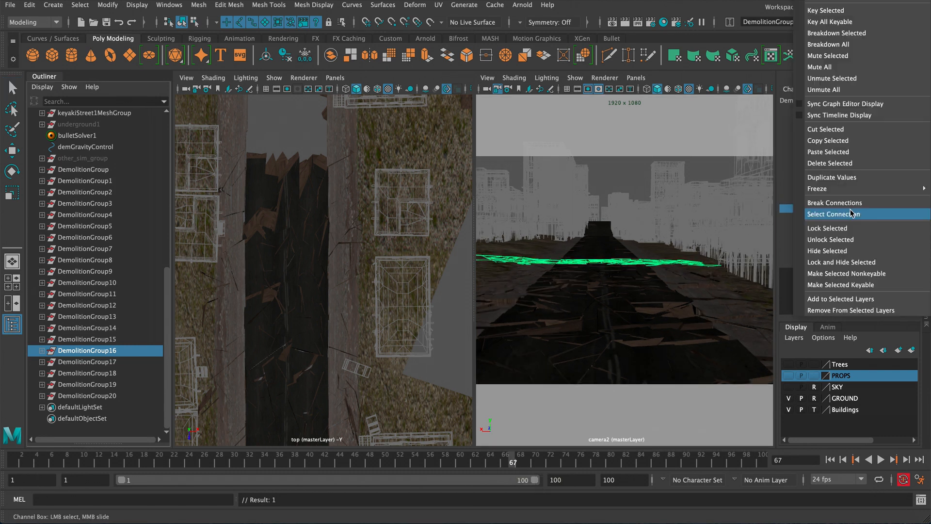
{"action": "left_click", "coordinate": [826, 10]}
- Set DemolitionGroup16's Sim Start to 1 and key it on frame 68
{"action": "key", "text": "alt+period"}
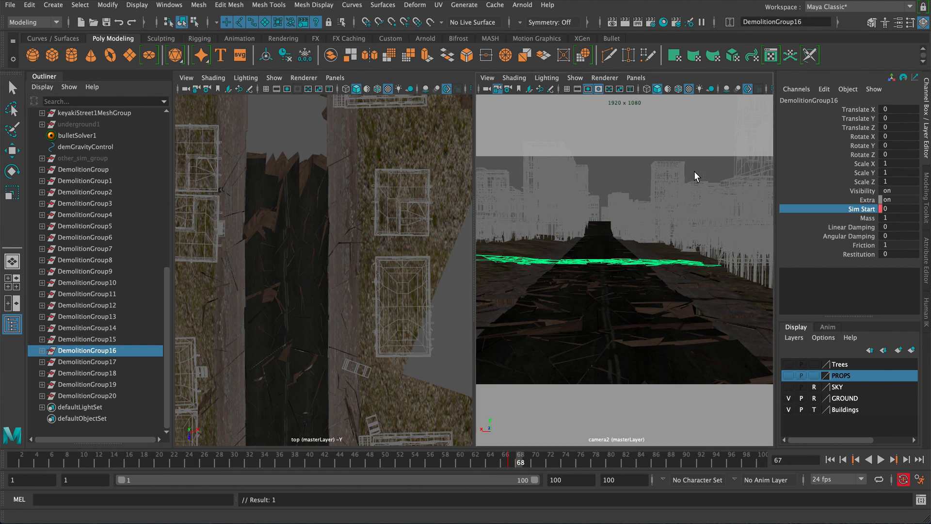
{"action": "left_click", "coordinate": [900, 209]}
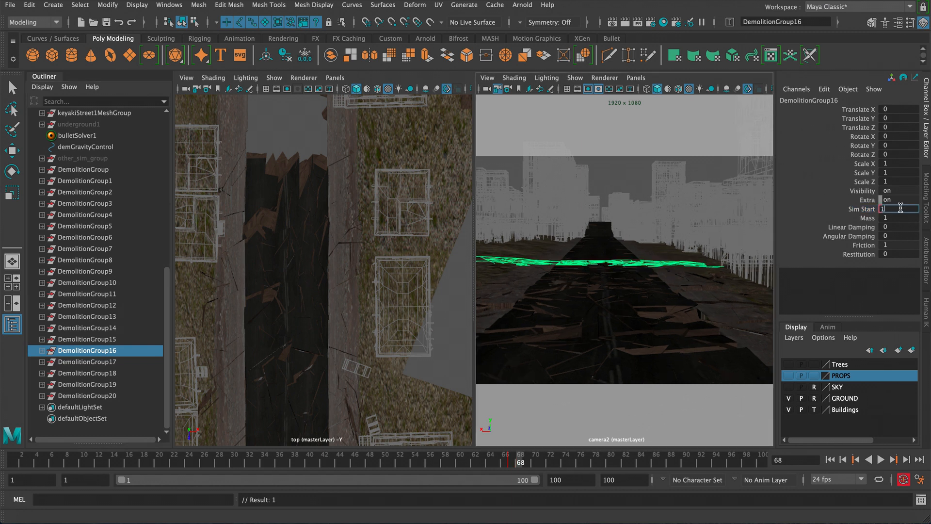
{"action": "type", "text": "1"}
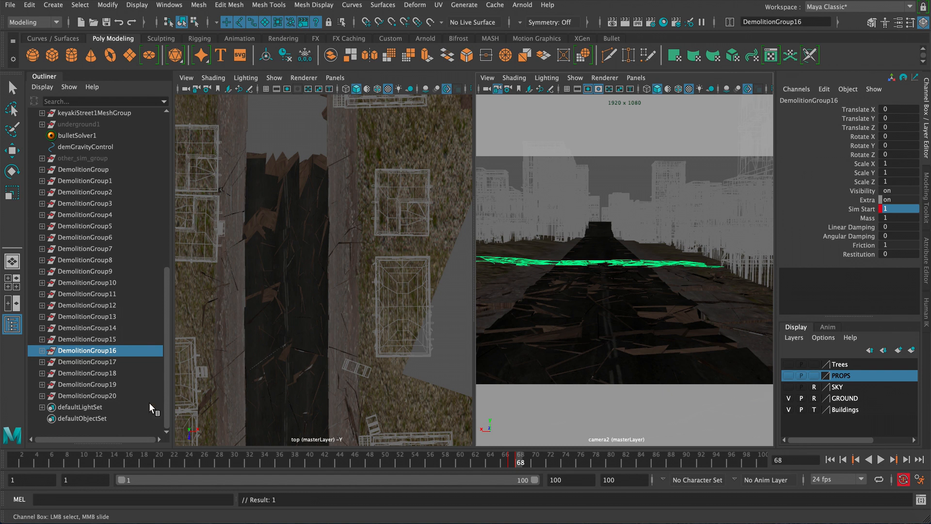
- Select DemolitionGroup17 and key its Sim Start at 0 on frame 72
{"action": "left_click", "coordinate": [120, 361]}
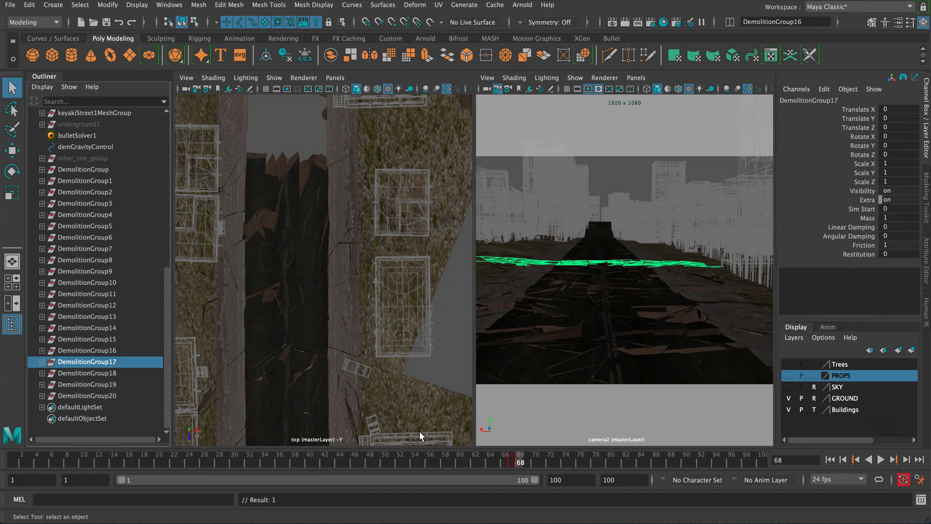
{"action": "left_click", "coordinate": [549, 463]}
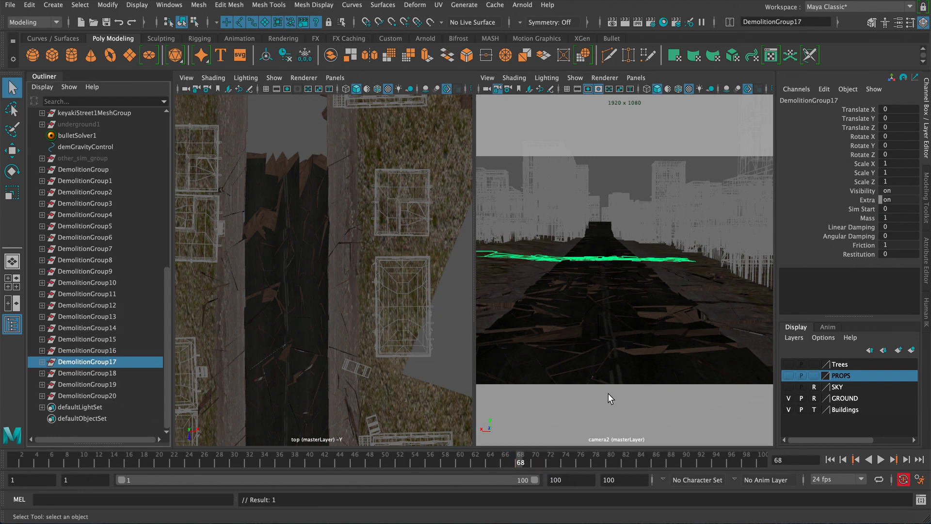
{"action": "left_click", "coordinate": [868, 208]}
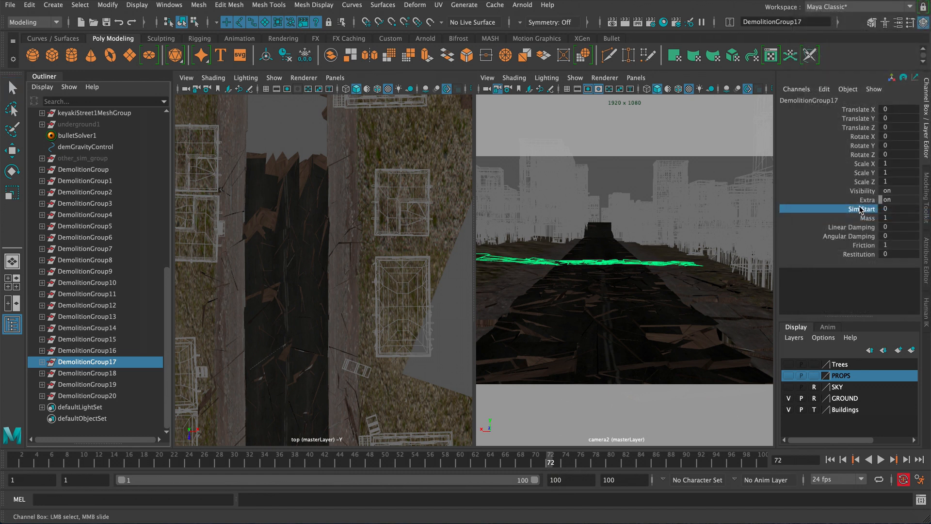
{"action": "right_click", "coordinate": [862, 208]}
{"action": "left_click", "coordinate": [834, 10]}
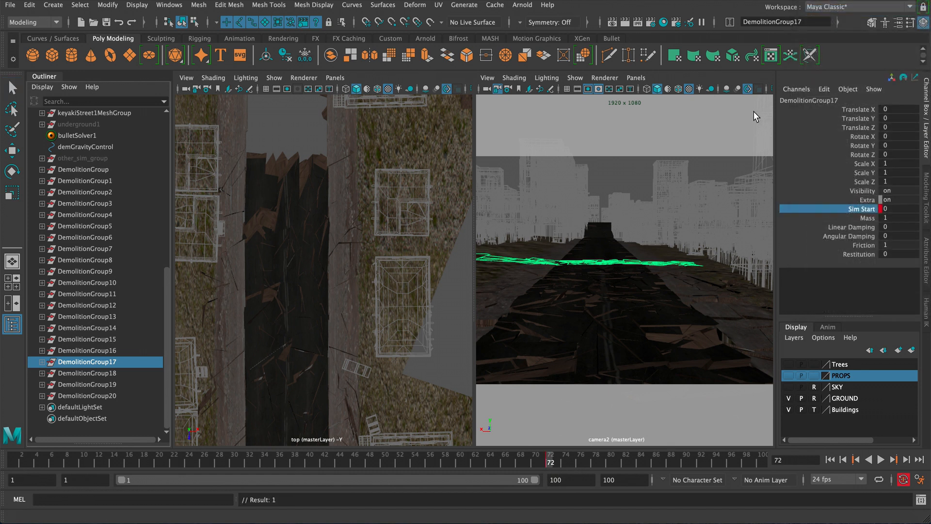
- Set DemolitionGroup17's Sim Start to 1 and key it on frame 73
{"action": "key", "text": "alt+period"}
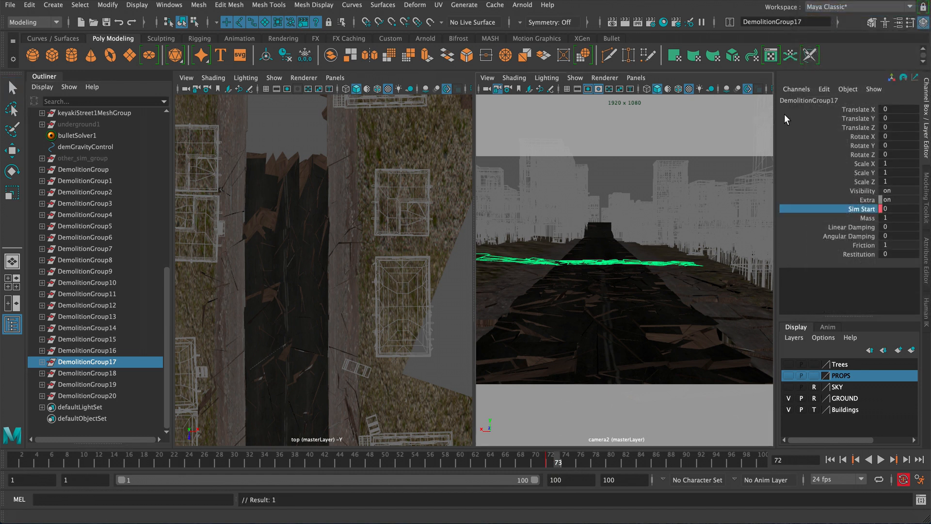
{"action": "double_click", "coordinate": [889, 209]}
{"action": "key", "text": "Return"}
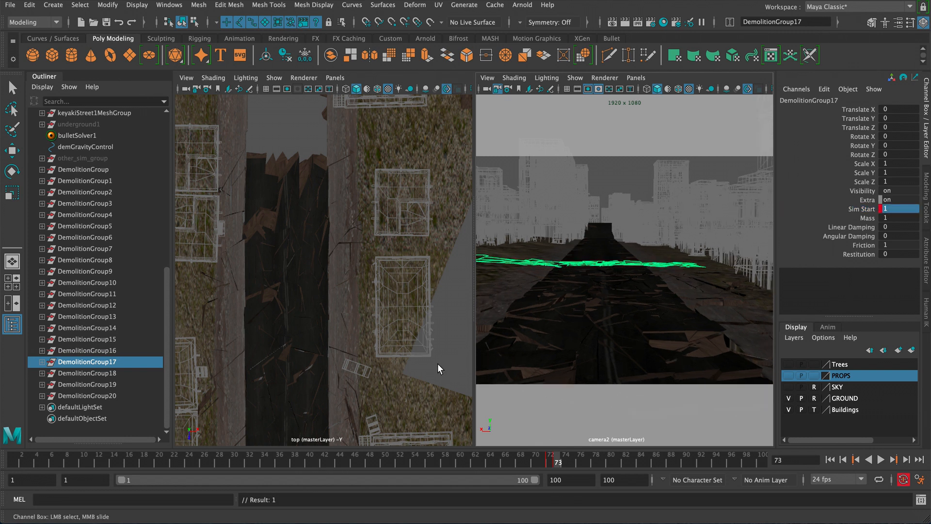
- Select DemolitionGroup18 and key its Sim Start at 0 on frame 75
{"action": "left_click", "coordinate": [118, 371]}
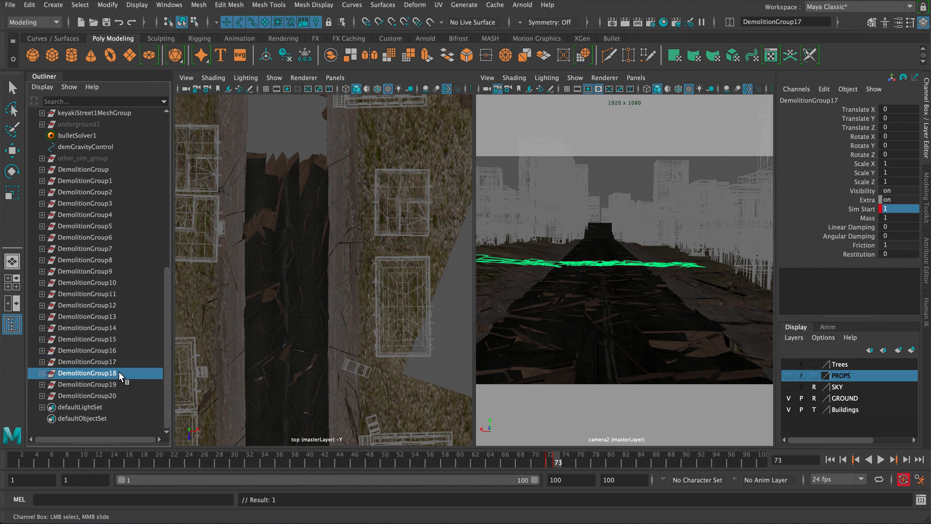
{"action": "left_click", "coordinate": [571, 463]}
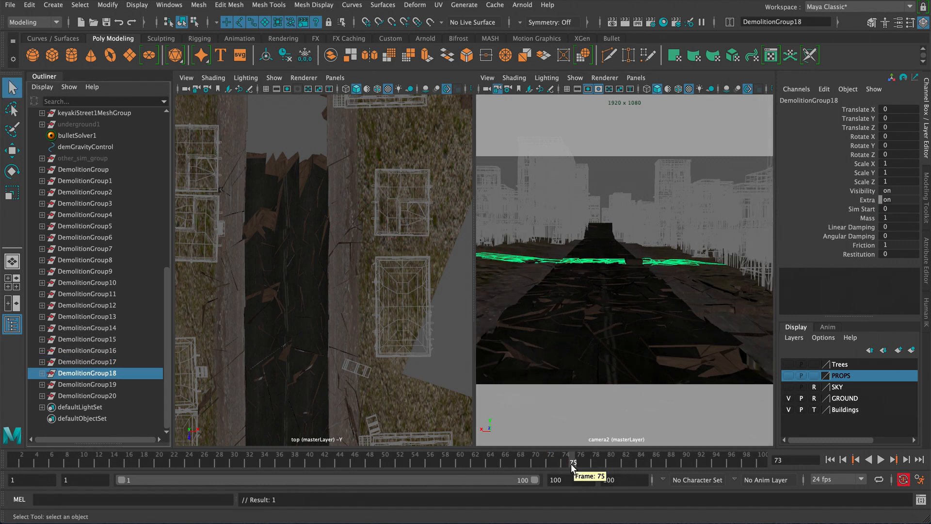
{"action": "left_click", "coordinate": [860, 209]}
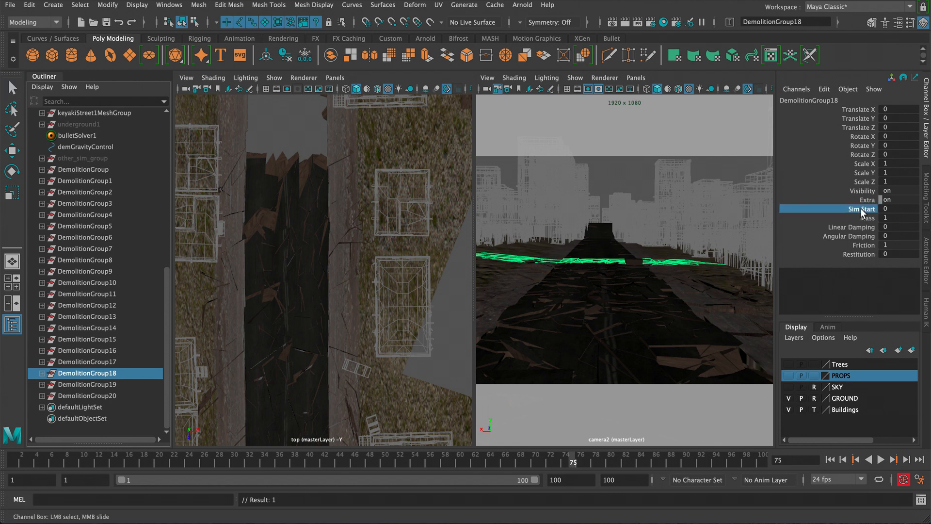
{"action": "right_click", "coordinate": [857, 205]}
{"action": "left_click", "coordinate": [832, 11]}
- Set DemolitionGroup18's Sim Start to 1 and key it on frame 76
{"action": "key", "text": "alt+period"}
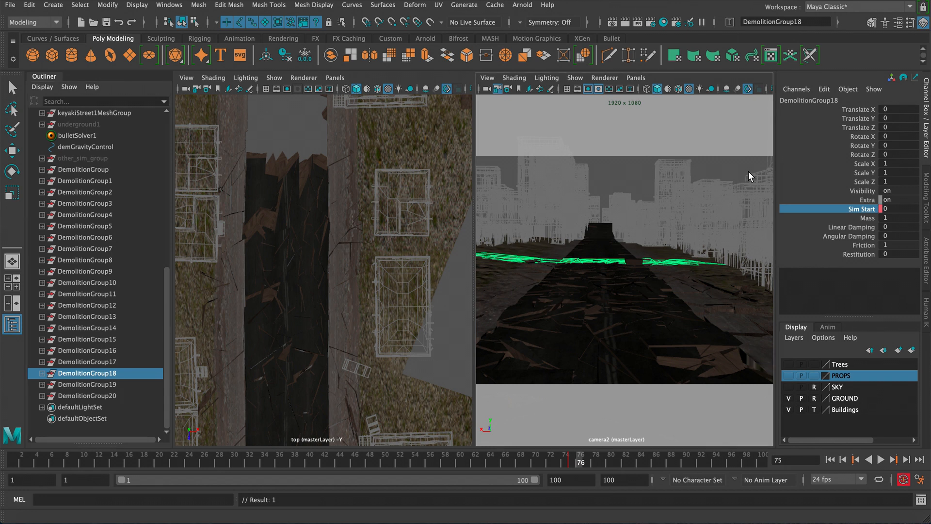
{"action": "left_click", "coordinate": [898, 208]}
{"action": "type", "text": "1"}
{"action": "key", "text": "Return"}
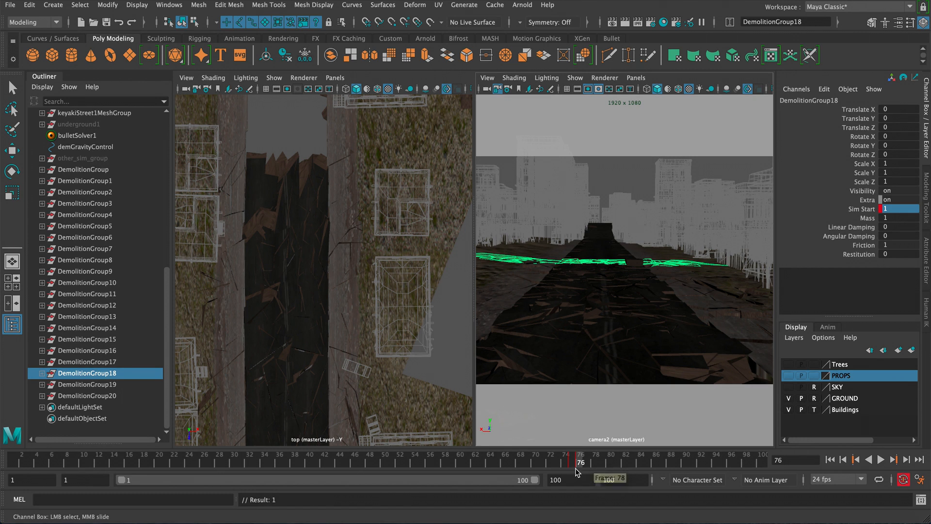
- Select DemolitionGroup19 and key its Sim Start at 0 on frame 79
{"action": "left_click", "coordinate": [134, 396]}
{"action": "left_click", "coordinate": [119, 374]}
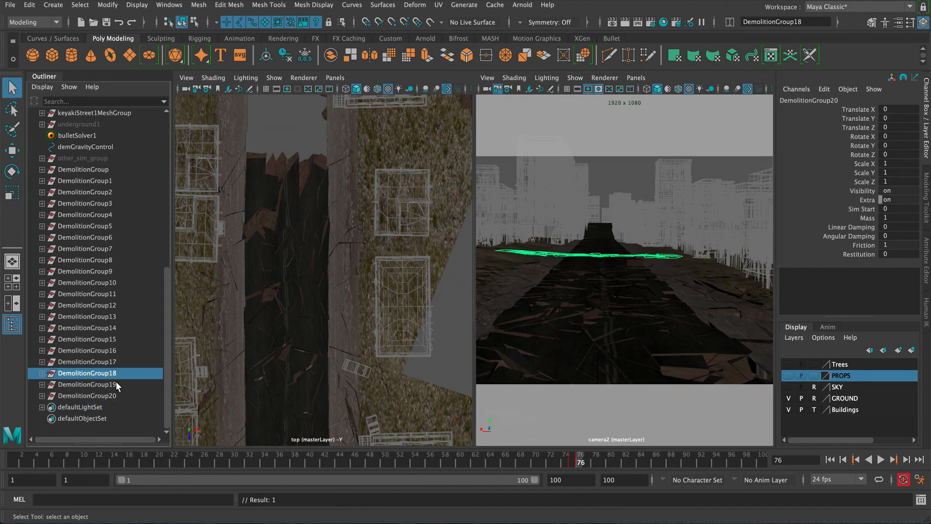
{"action": "left_click", "coordinate": [116, 386]}
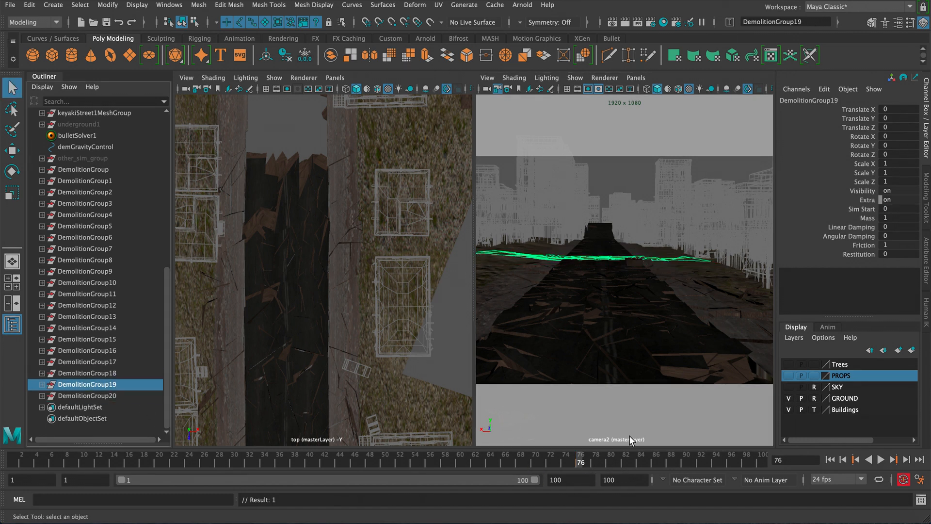
{"action": "left_click", "coordinate": [597, 461]}
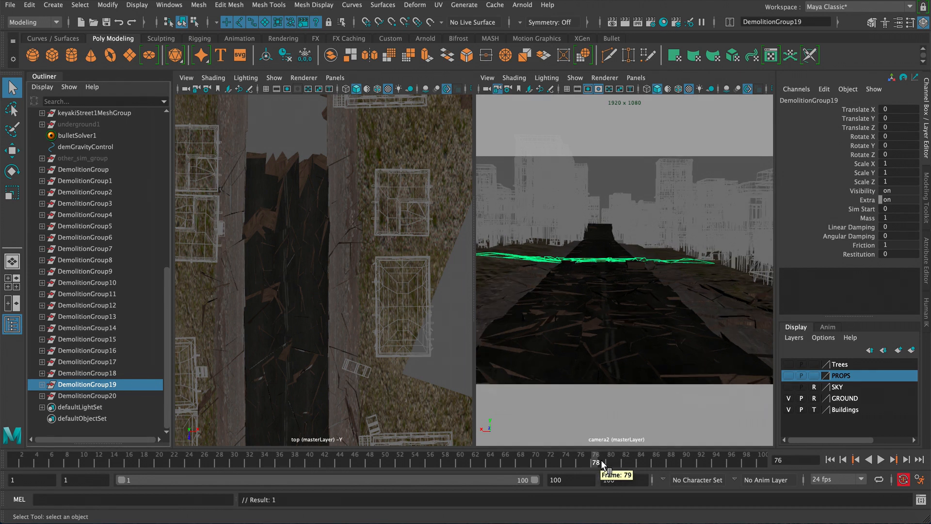
{"action": "left_click", "coordinate": [607, 462]}
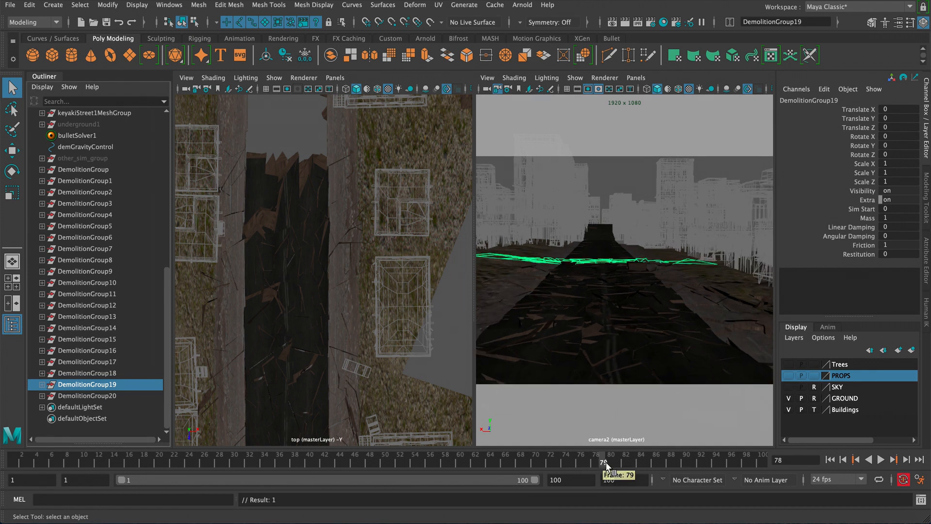
{"action": "left_click", "coordinate": [862, 209]}
{"action": "right_click", "coordinate": [861, 209]}
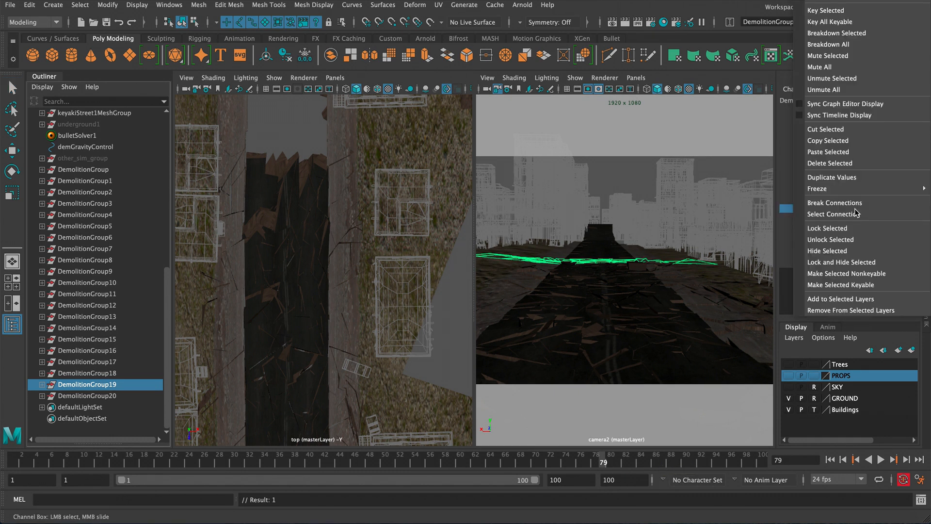
{"action": "left_click", "coordinate": [825, 12]}
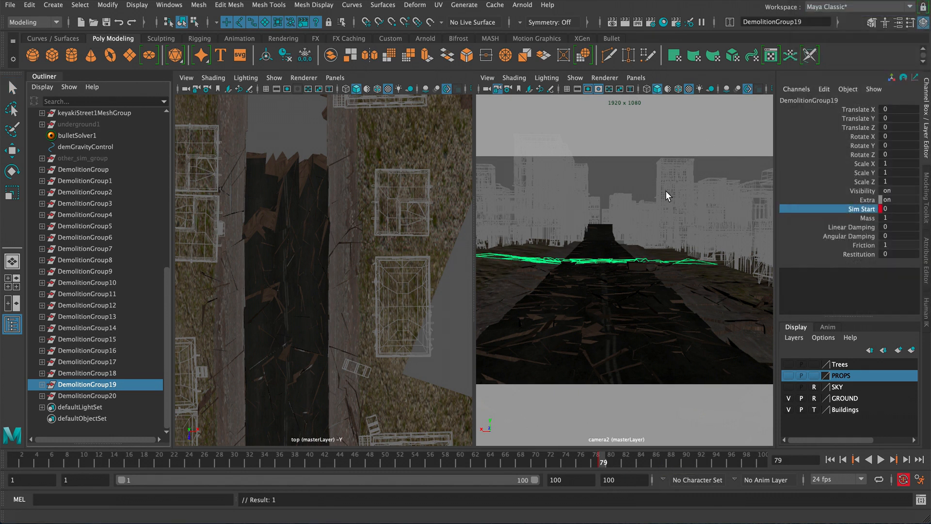
- Set DemolitionGroup19's Sim Start to 1 and key it on frame 80
{"action": "key", "text": "alt+period"}
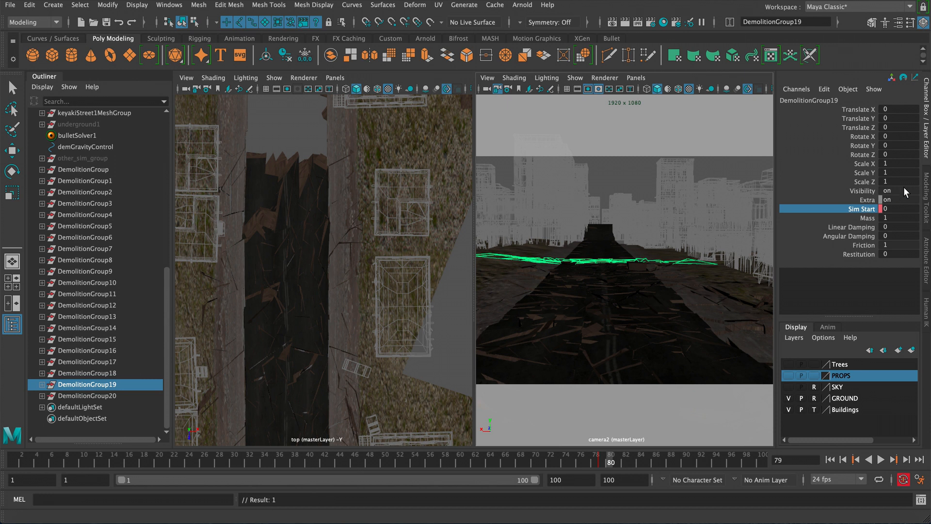
{"action": "double_click", "coordinate": [896, 209]}
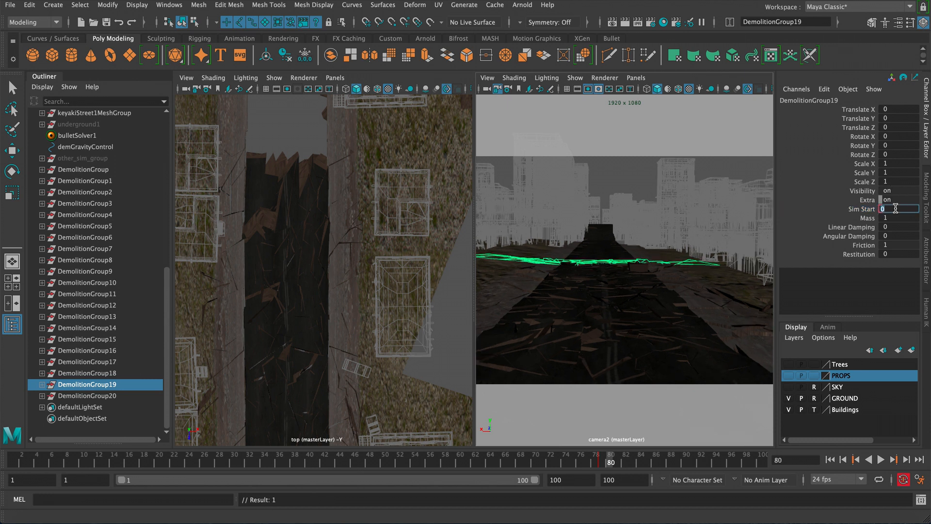
{"action": "type", "text": "1"}
{"action": "key", "text": "Return"}
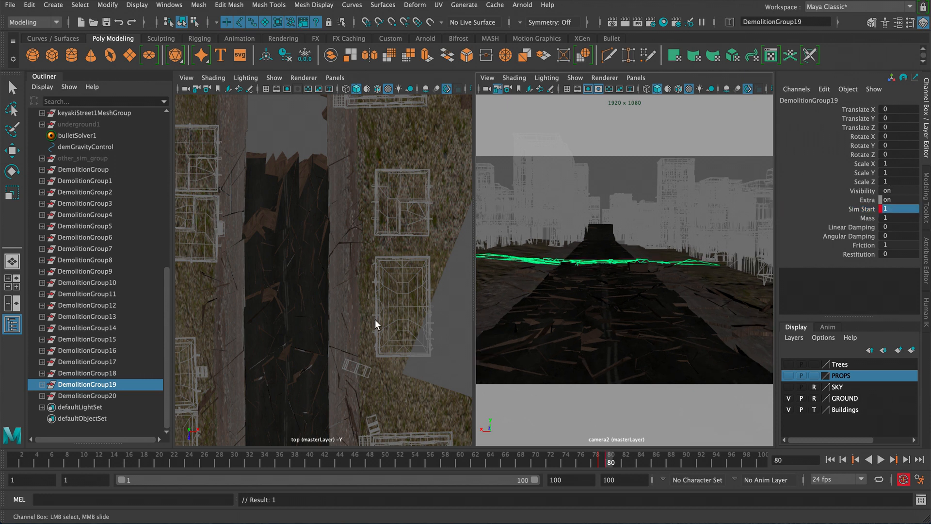
- Select DemolitionGroup20 and key its Sim Start at 0 on frame 85
{"action": "left_click", "coordinate": [114, 397]}
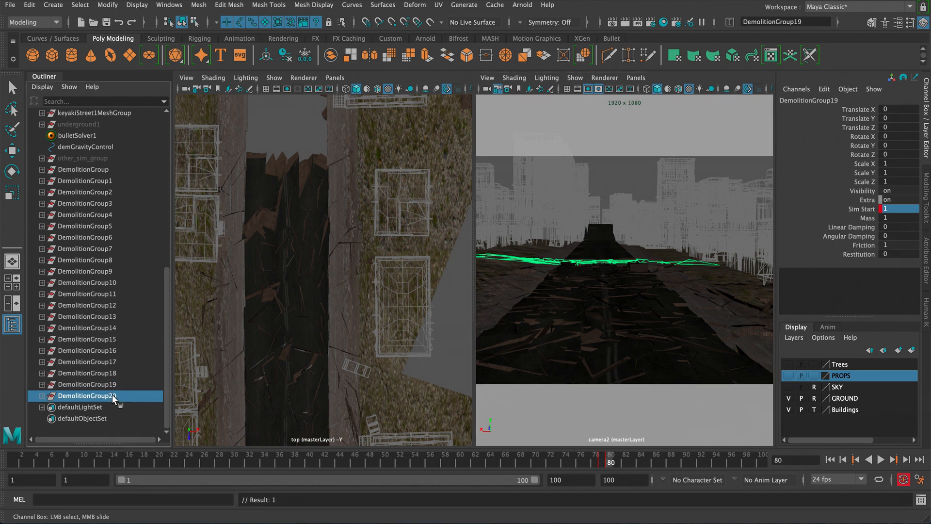
{"action": "left_click", "coordinate": [643, 464]}
{"action": "right_click", "coordinate": [868, 208]}
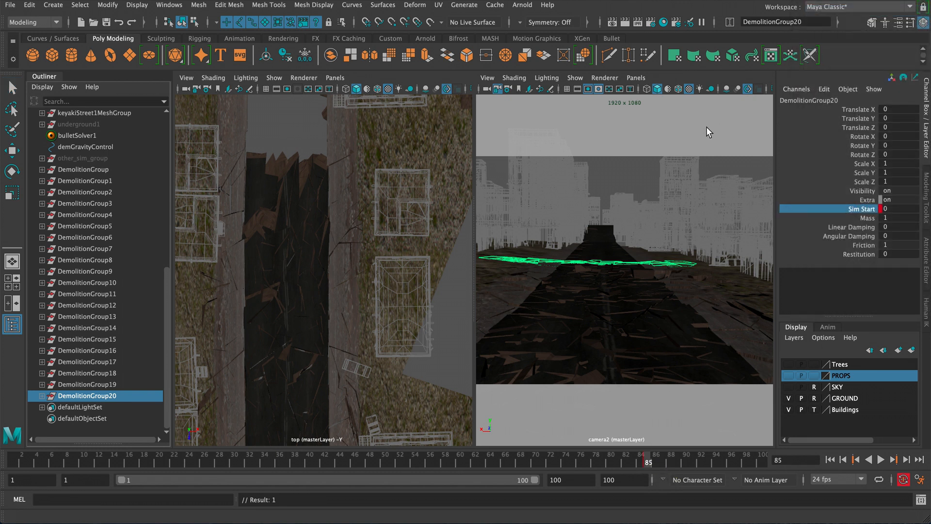
- Set DemolitionGroup20's Sim Start to 1 and key it on frame 86
{"action": "key", "text": "alt+period"}
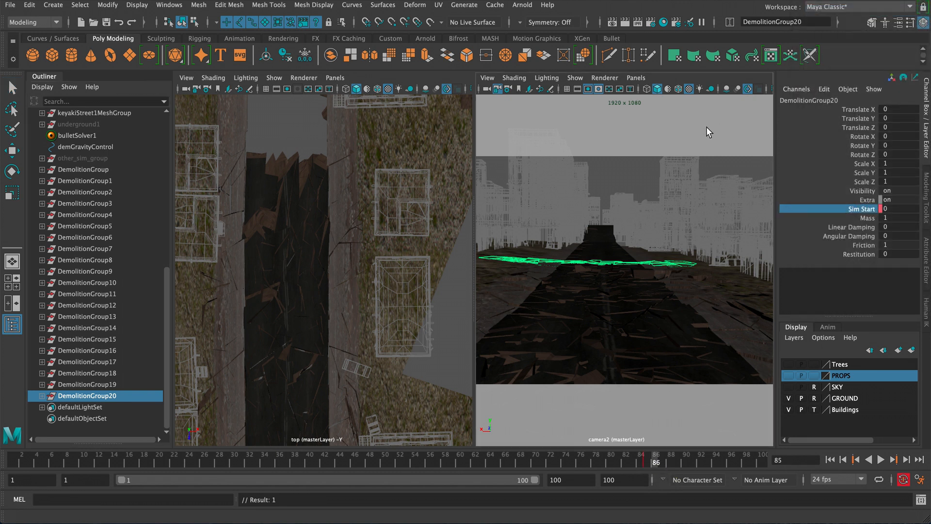
{"action": "left_click", "coordinate": [896, 206]}
{"action": "type", "text": "1"}
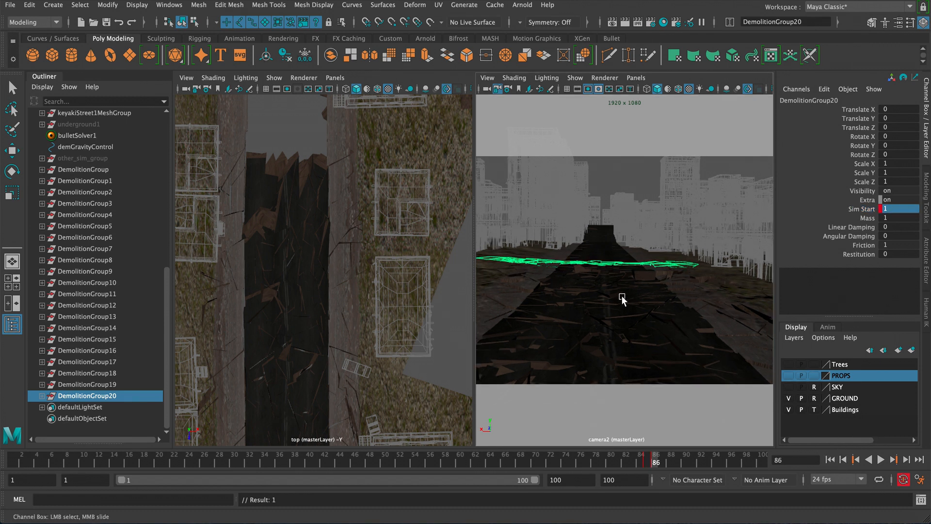
{"action": "scroll", "coordinate": [289, 301], "scroll_direction": "down", "scroll_amount": 2}
{"action": "middle_click_drag", "start_coordinate": [288, 302], "coordinate": [322, 181], "text": "alt"}
{"action": "middle_click_drag", "start_coordinate": [293, 280], "coordinate": [301, 152], "text": "alt"}
{"action": "middle_click_drag", "start_coordinate": [315, 269], "coordinate": [303, 152], "text": "alt"}
{"action": "right_click_drag", "start_coordinate": [324, 238], "coordinate": [272, 186], "text": "alt"}
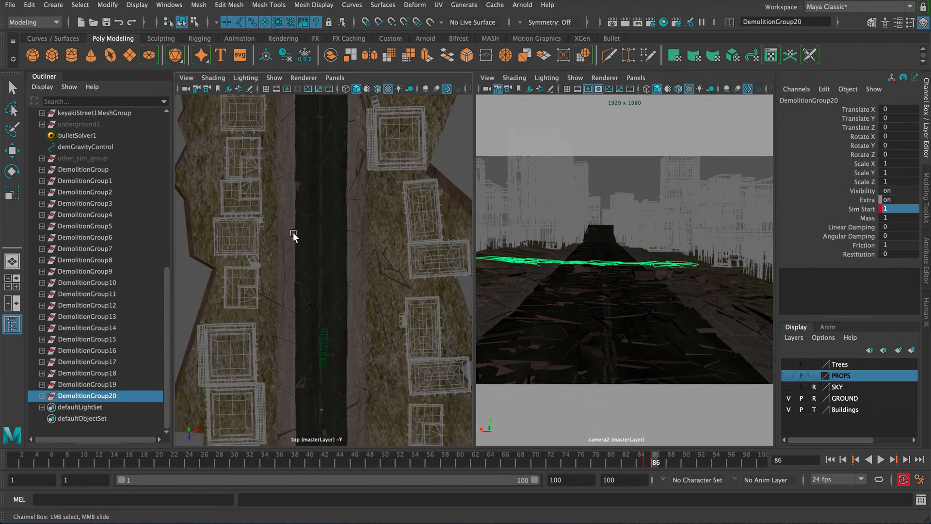
{"action": "middle_click_drag", "start_coordinate": [294, 236], "coordinate": [294, 260], "text": "alt"}
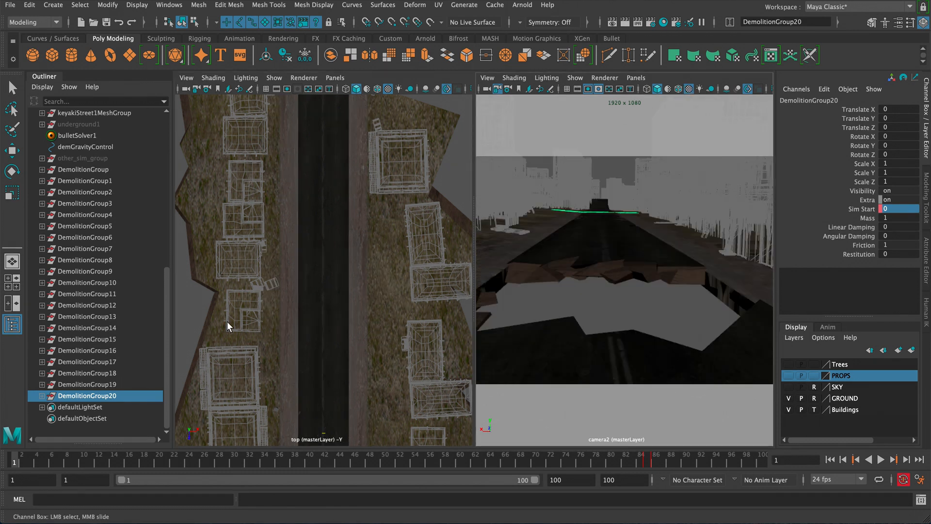
- Select demGravityControl and set its Gravity to 40
{"action": "left_click_drag", "start_coordinate": [167, 293], "coordinate": [168, 219]}
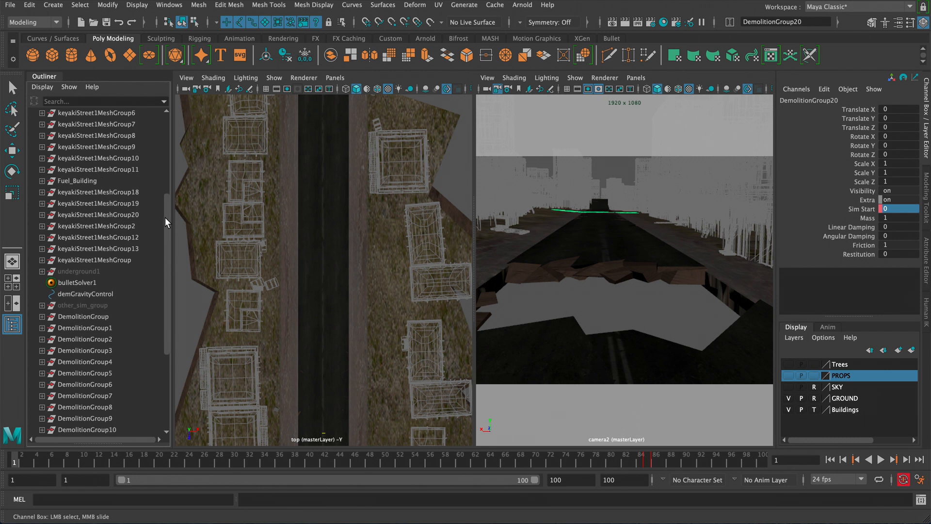
{"action": "left_click", "coordinate": [73, 294]}
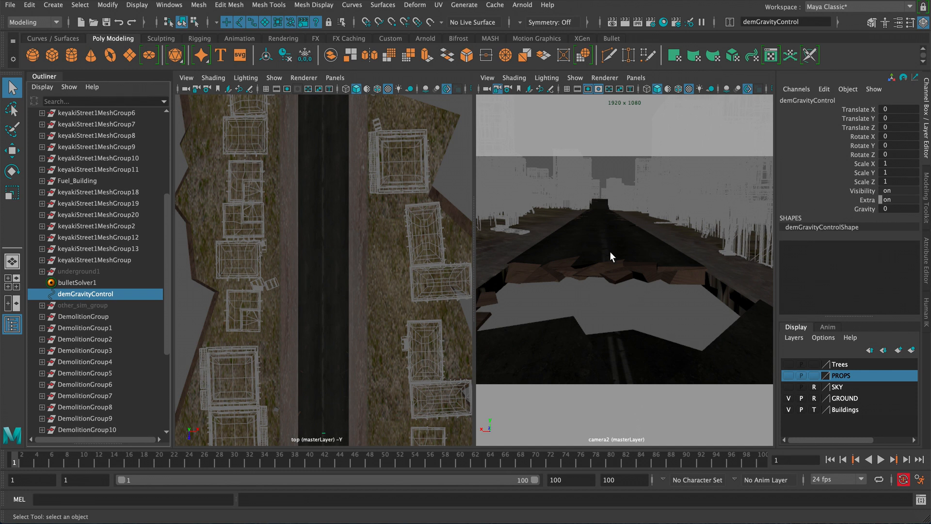
{"action": "left_click", "coordinate": [865, 213]}
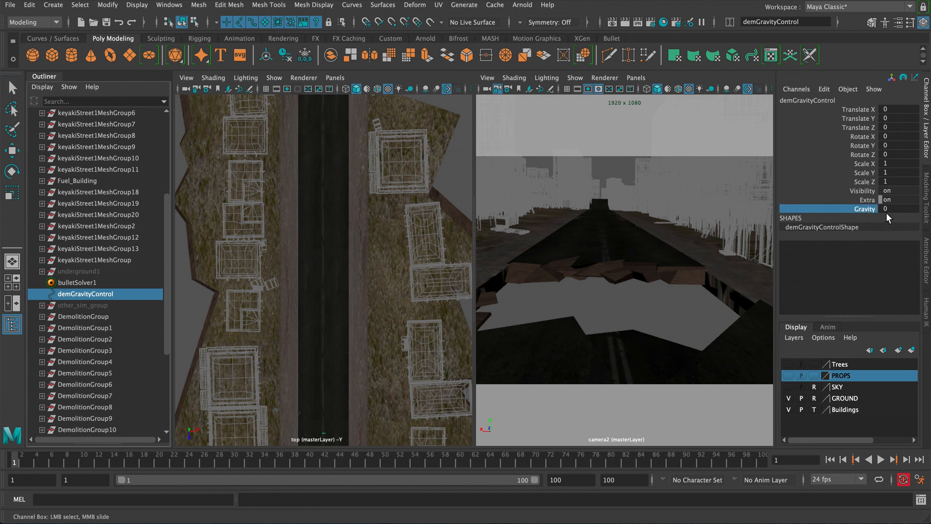
{"action": "double_click", "coordinate": [886, 209]}
{"action": "type", "text": "4"}
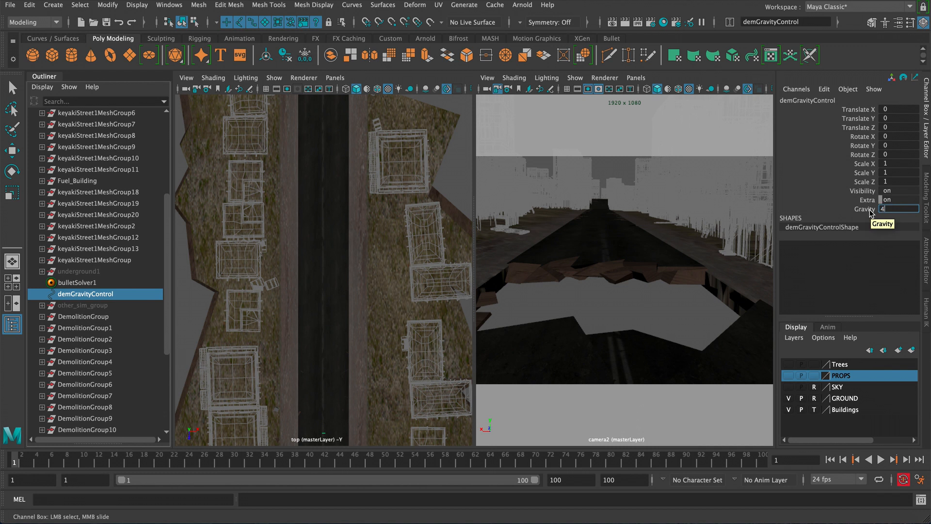
{"action": "type", "text": "0"}
{"action": "key", "text": "Return"}
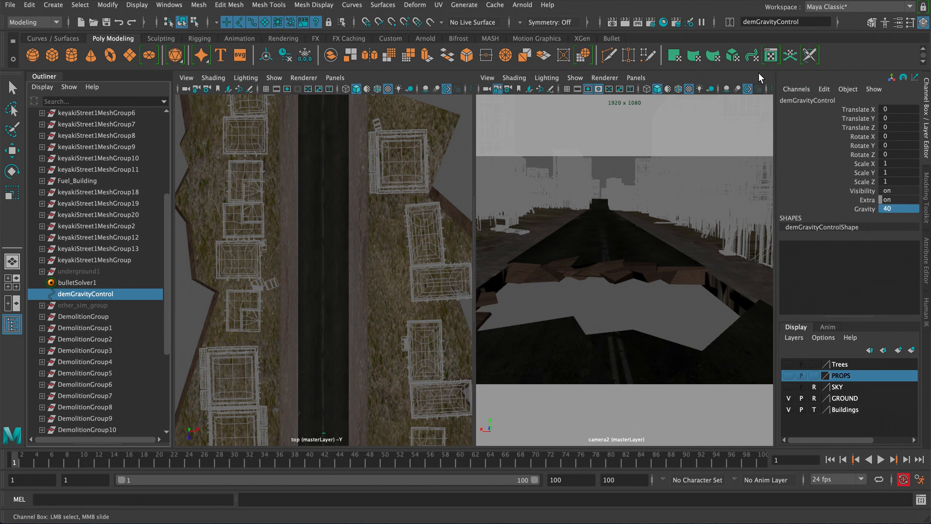
- Maximize the camera2 view and switch the Buildings layer from template to reference display
{"action": "key", "text": "space"}
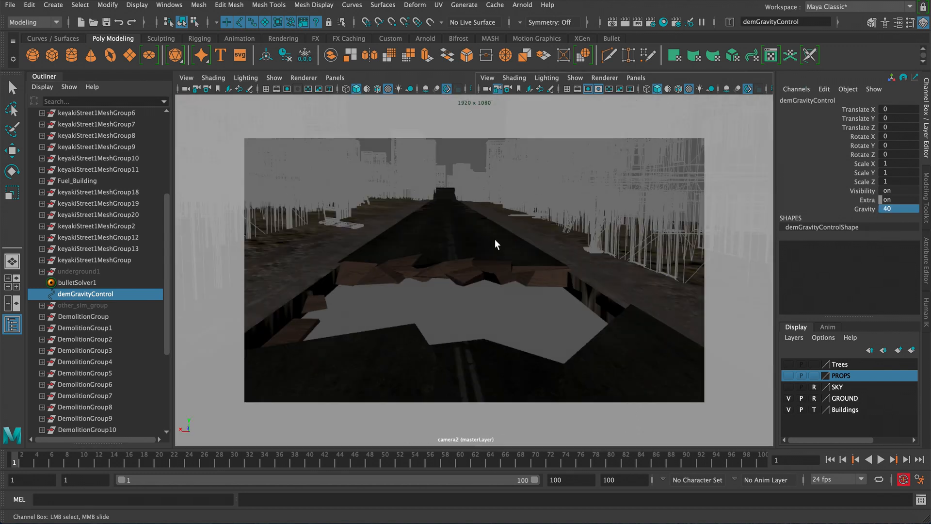
{"action": "left_click", "coordinate": [811, 408]}
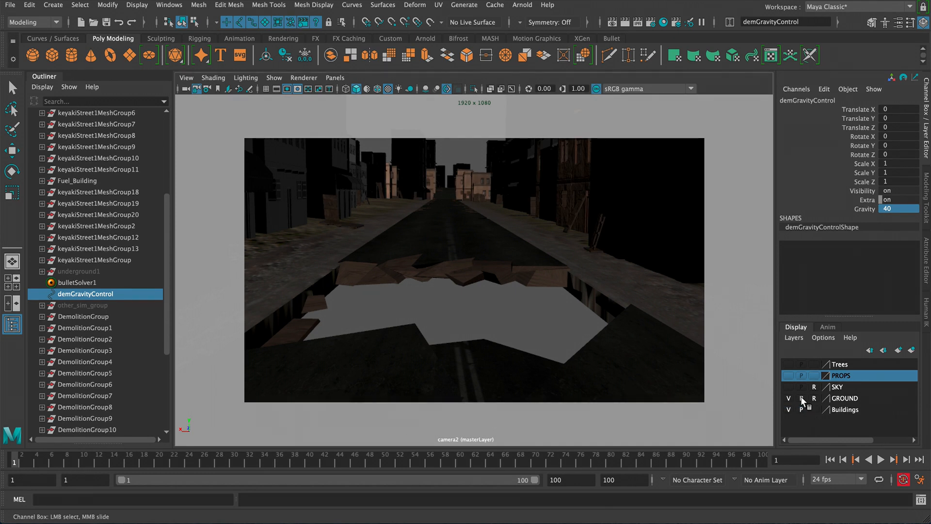
{"action": "left_click", "coordinate": [811, 412]}
{"action": "left_click", "coordinate": [813, 410]}
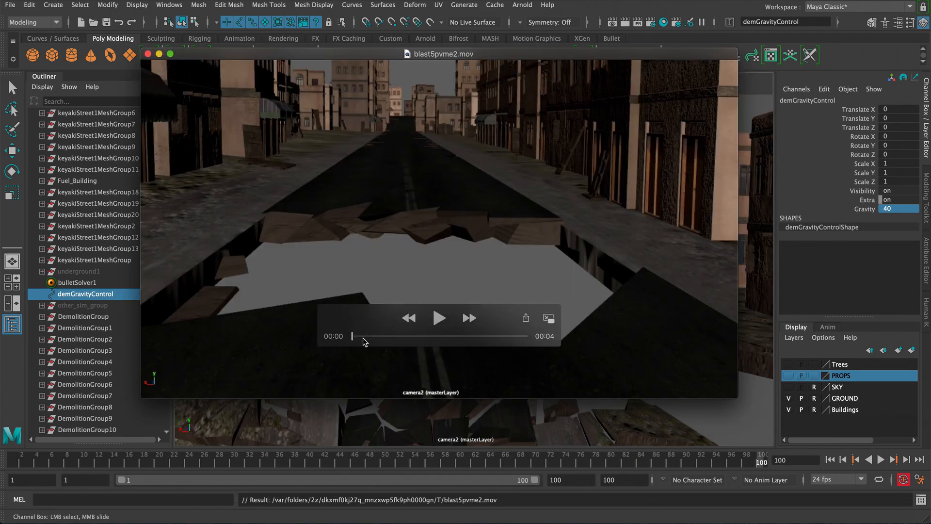
- Play back the blast5pvme2.mov playblast of the demolition shot
{"action": "left_click", "coordinate": [439, 318]}
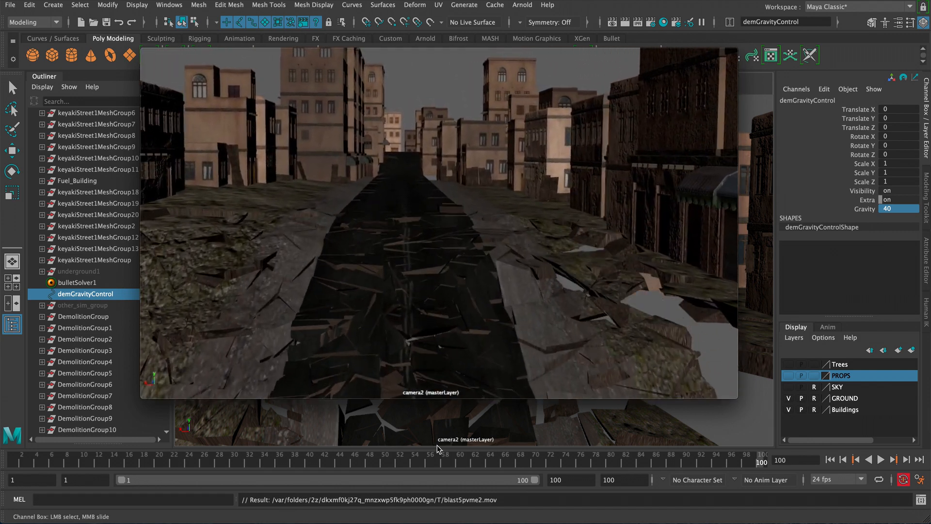
{"action": "mouse_move", "coordinate": [357, 329]}
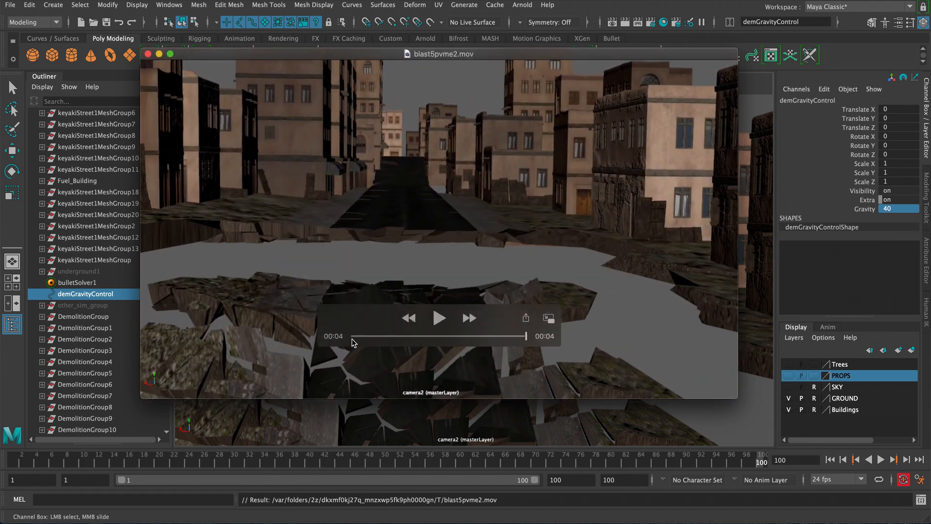
- Scrub through the blast5pvme2.mov playblast to review the demolition, then close it
{"action": "left_click_drag", "start_coordinate": [354, 342], "coordinate": [376, 341]}
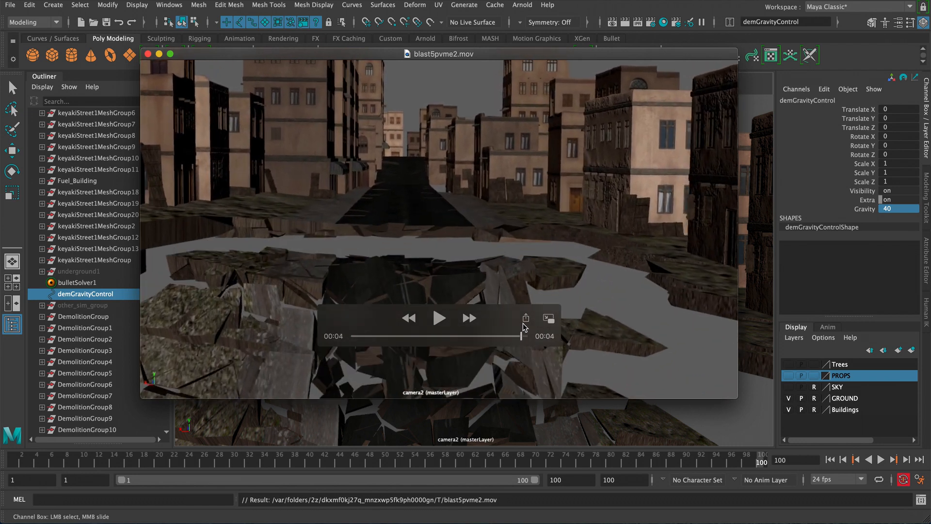
{"action": "left_click_drag", "start_coordinate": [407, 325], "coordinate": [481, 323]}
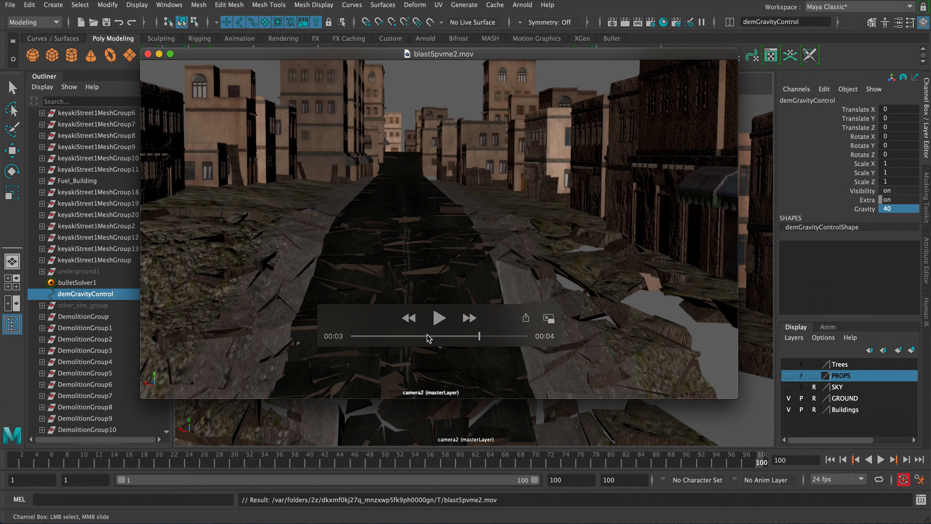
{"action": "left_click_drag", "start_coordinate": [480, 340], "coordinate": [507, 340]}
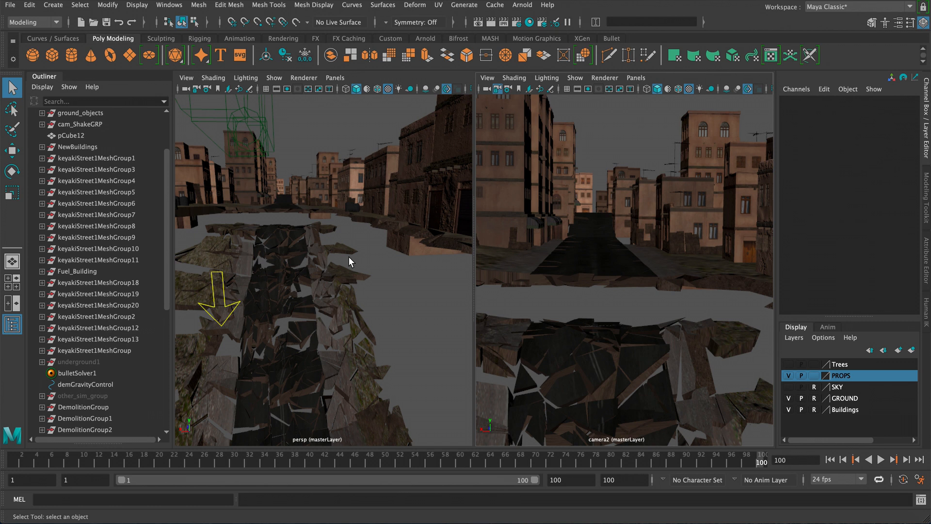
{"action": "key", "text": "space"}
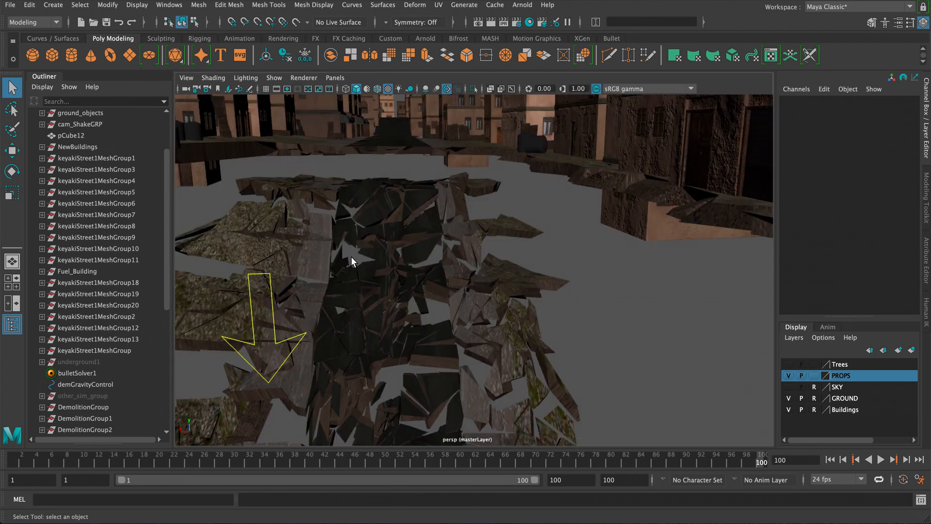
- Go to the start of the playback range and make underground1 visible by setting its Visibility to 1
{"action": "left_click_drag", "start_coordinate": [351, 257], "coordinate": [365, 237], "text": "alt"}
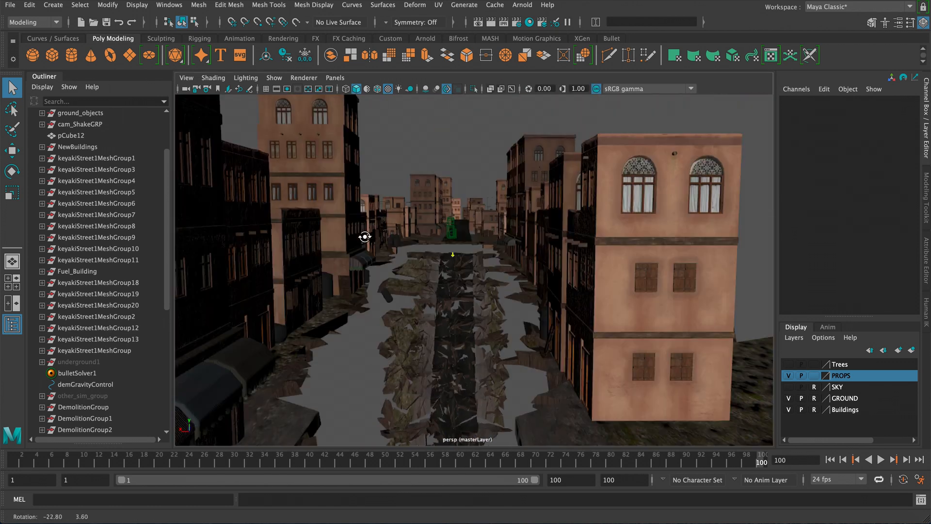
{"action": "left_click", "coordinate": [830, 459]}
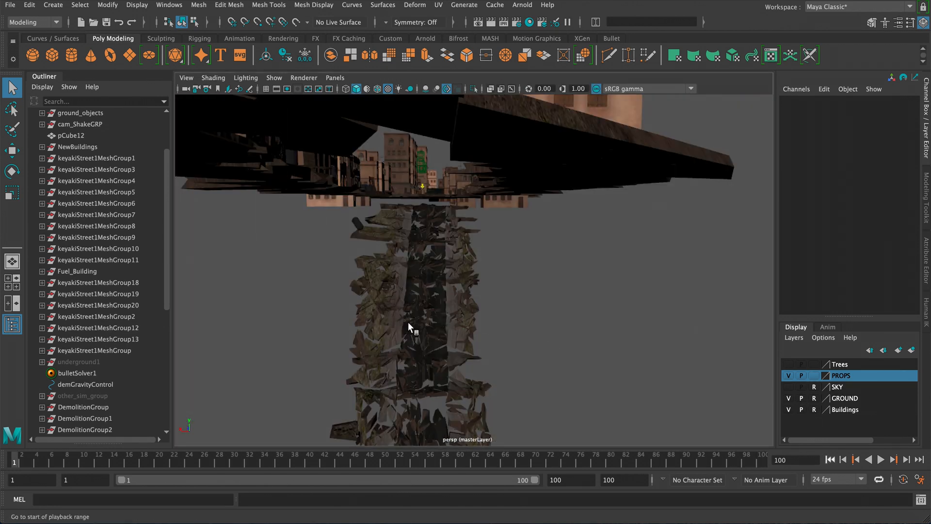
{"action": "left_click", "coordinate": [99, 362]}
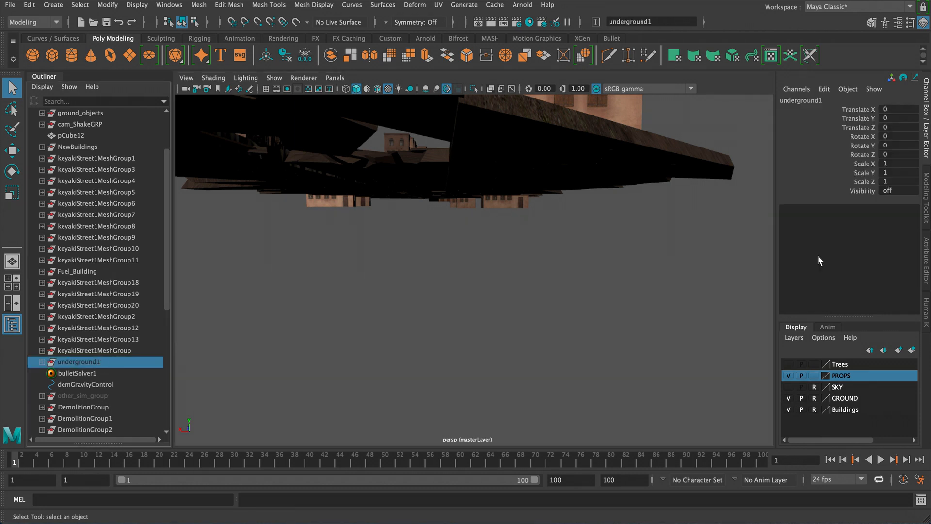
{"action": "left_click", "coordinate": [892, 191]}
{"action": "type", "text": "1"}
{"action": "key", "text": "Return"}
- Select the underground box pCube10 and add it as a static object with xShatter FX's General Settings
{"action": "right_click_drag", "start_coordinate": [481, 231], "coordinate": [505, 243], "text": "alt"}
{"action": "left_click_drag", "start_coordinate": [505, 243], "coordinate": [388, 193], "text": "alt"}
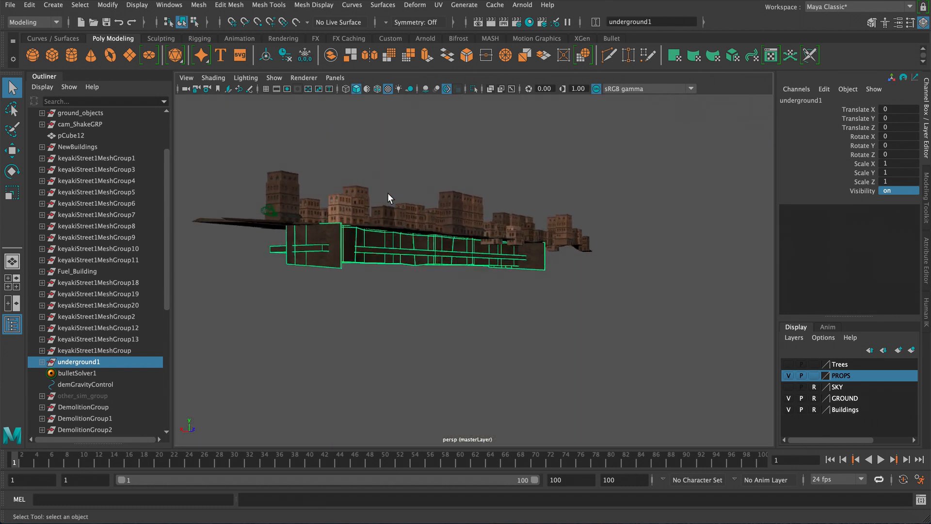
{"action": "right_click_drag", "start_coordinate": [388, 193], "coordinate": [370, 249], "text": "alt"}
{"action": "left_click", "coordinate": [342, 233]}
{"action": "left_click_drag", "start_coordinate": [348, 236], "coordinate": [443, 196], "text": "alt"}
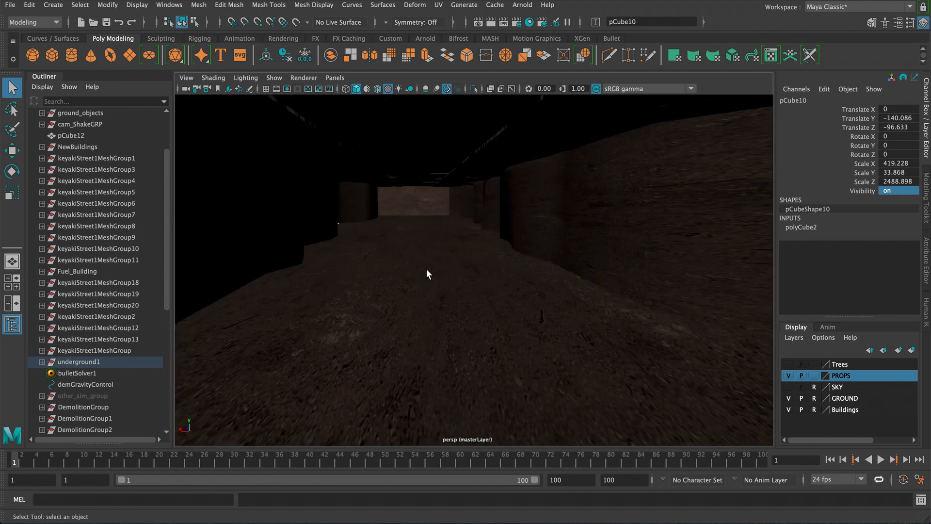
{"action": "left_click_drag", "start_coordinate": [426, 269], "coordinate": [514, 301], "text": "alt"}
{"action": "left_click", "coordinate": [832, 515]}
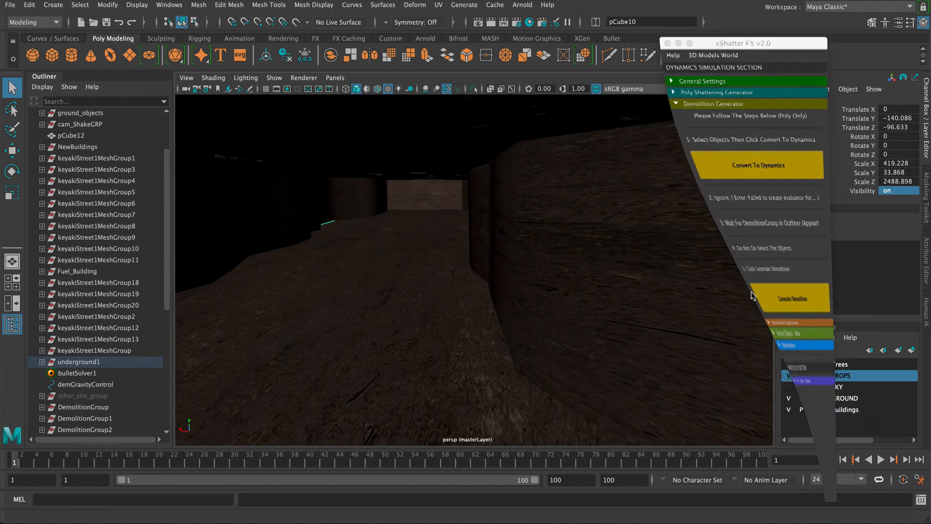
{"action": "left_click", "coordinate": [691, 67]}
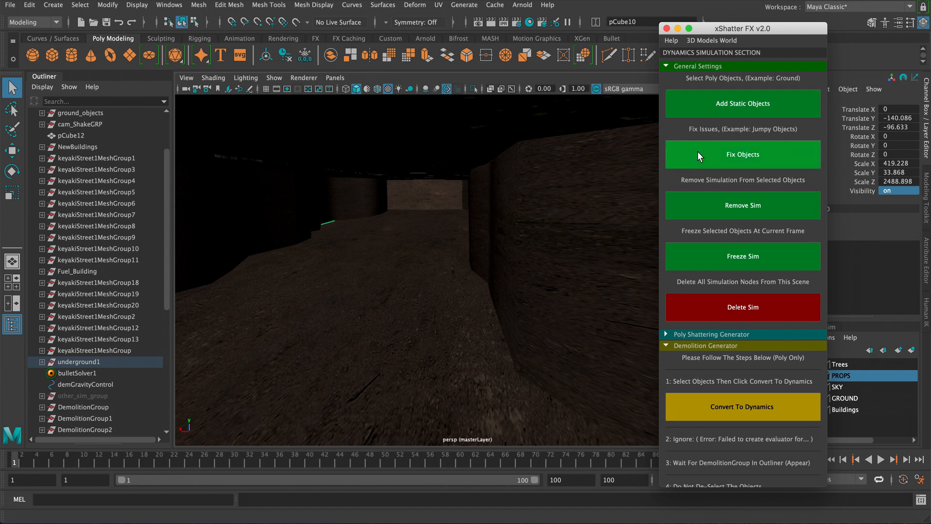
{"action": "left_click", "coordinate": [709, 117]}
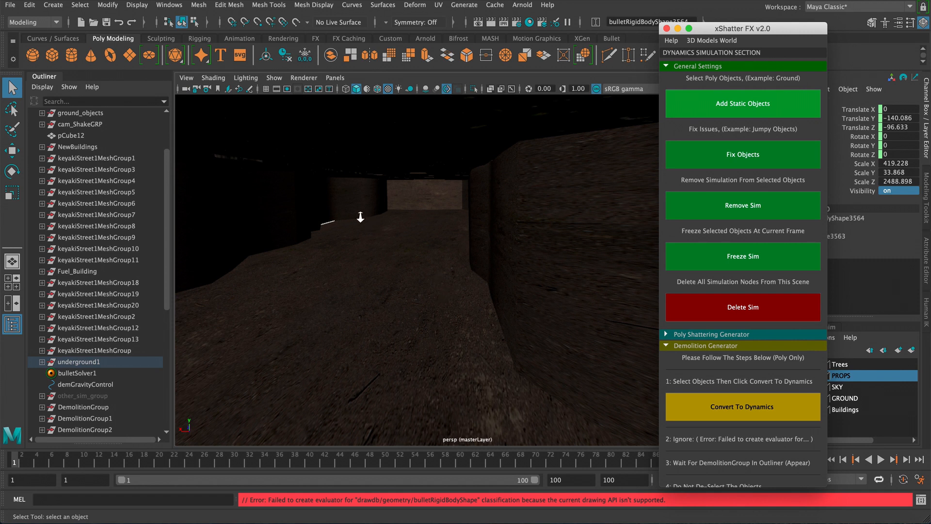
- Orbit around the street to inspect the underground box beneath the shattered road
{"action": "right_click_drag", "start_coordinate": [360, 217], "coordinate": [389, 251], "text": "alt"}
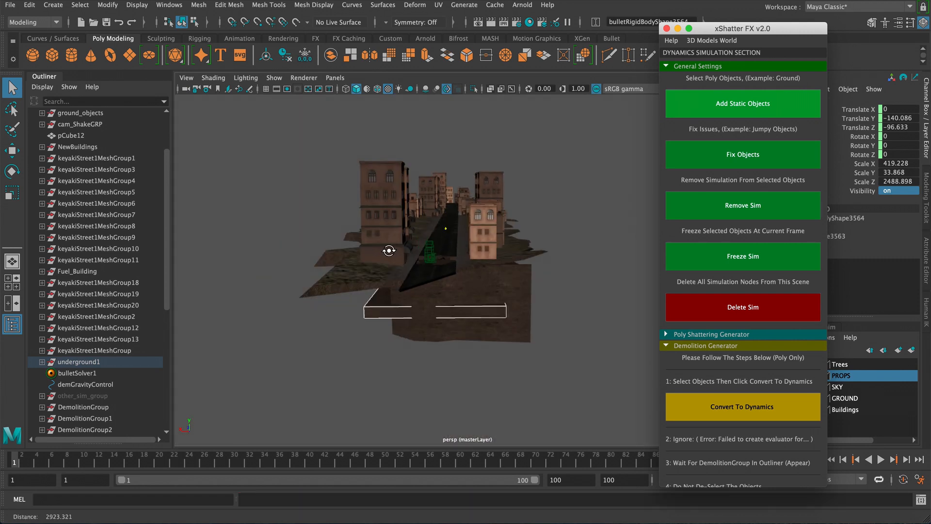
{"action": "left_click_drag", "start_coordinate": [389, 251], "coordinate": [361, 262], "text": "alt"}
{"action": "right_click_drag", "start_coordinate": [375, 250], "coordinate": [445, 304], "text": "alt"}
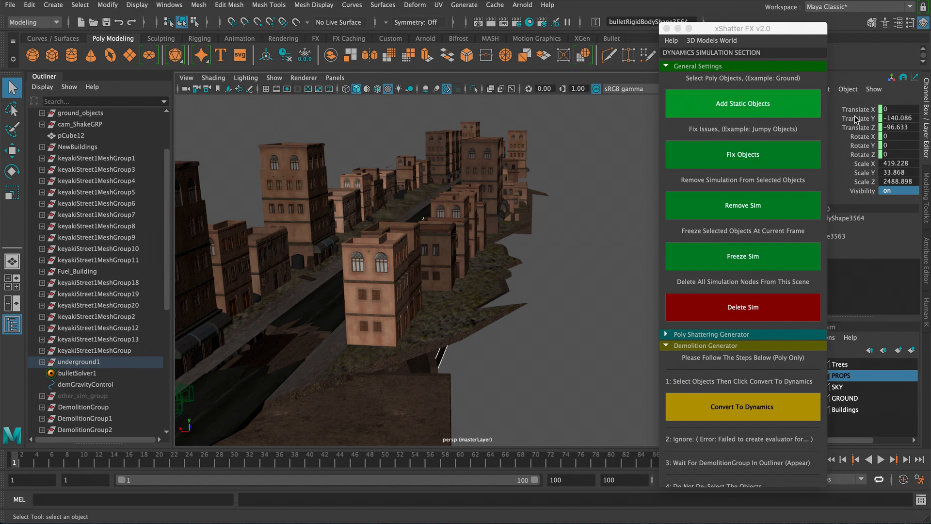
{"action": "left_click_drag", "start_coordinate": [444, 266], "coordinate": [442, 260], "text": "alt"}
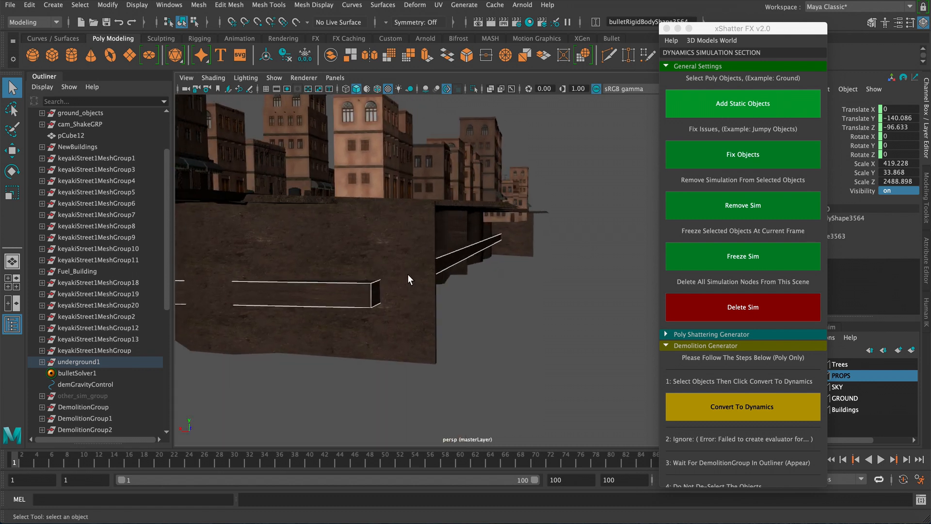
{"action": "left_click_drag", "start_coordinate": [432, 303], "coordinate": [263, 310], "text": "alt"}
{"action": "left_click_drag", "start_coordinate": [410, 247], "coordinate": [326, 276], "text": "alt"}
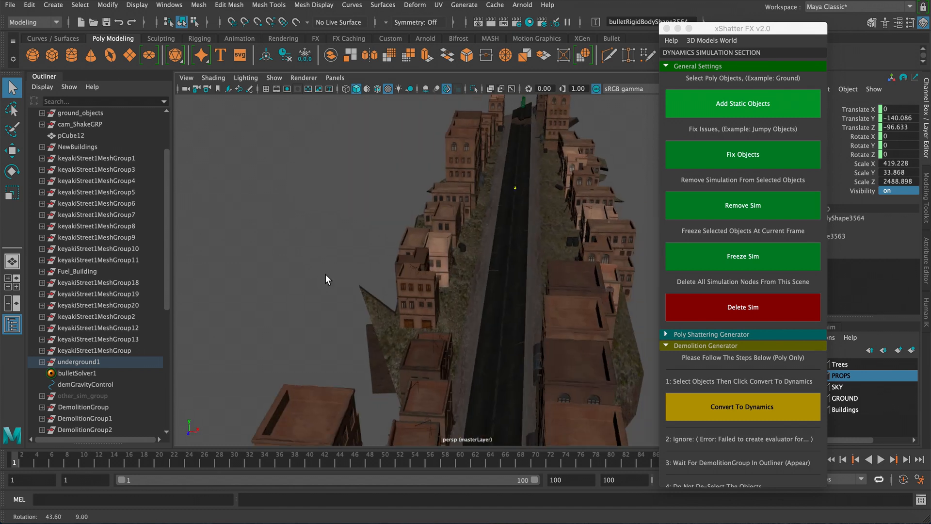
{"action": "middle_click_drag", "start_coordinate": [420, 241], "coordinate": [343, 236], "text": "alt"}
{"action": "left_click_drag", "start_coordinate": [346, 236], "coordinate": [461, 278], "text": "alt"}
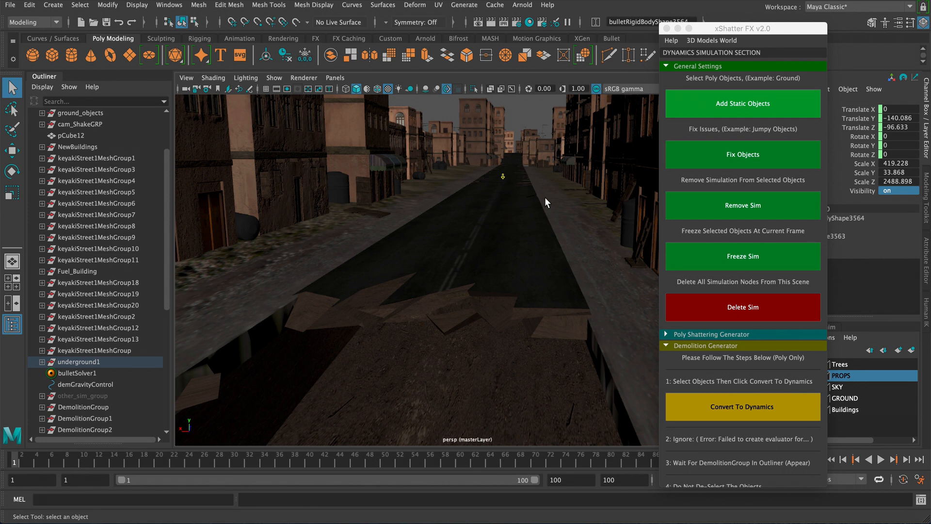
- Collapse the other xShatter FX sections, open Optimization and run Bake Sim
{"action": "left_click", "coordinate": [681, 66]}
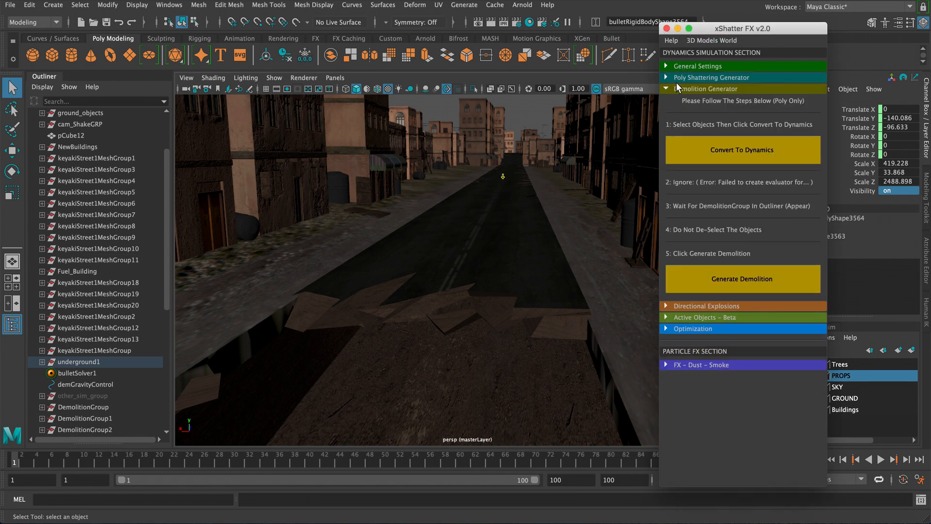
{"action": "left_click", "coordinate": [692, 90]}
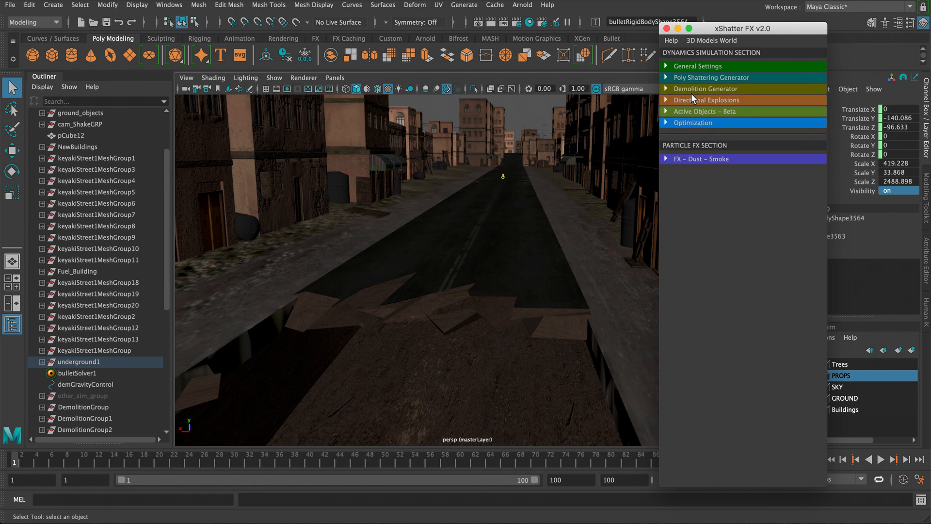
{"action": "left_click", "coordinate": [689, 123]}
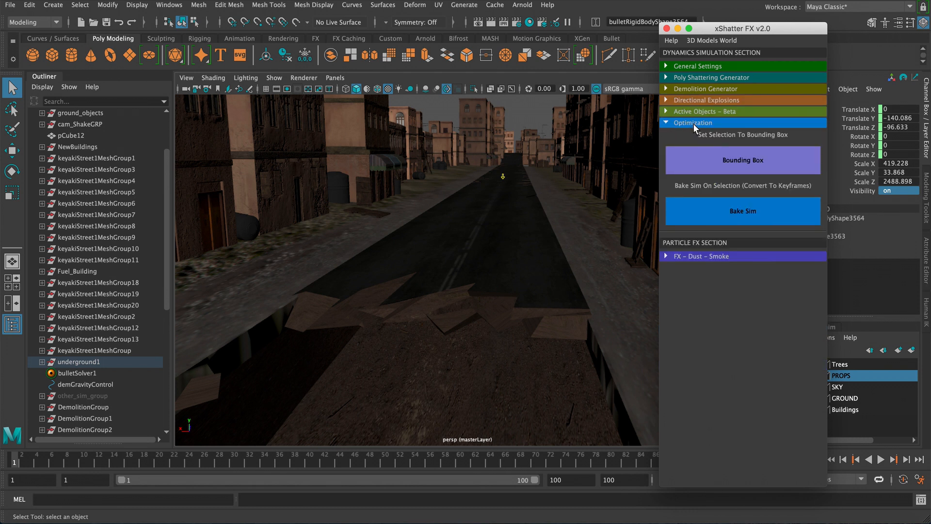
{"action": "left_click", "coordinate": [721, 214]}
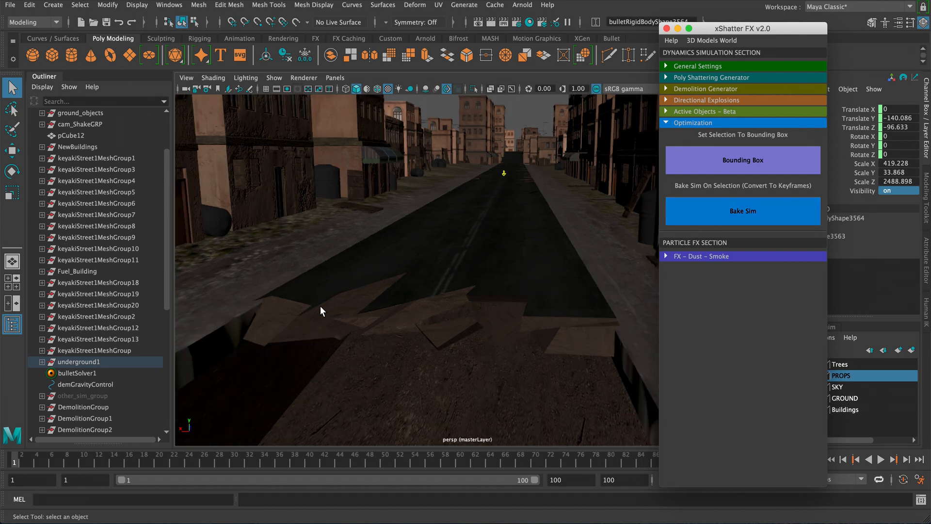
{"action": "left_click", "coordinate": [320, 310]}
- Select DemolitionGroup through DemolitionGroup20 and isolate them in the perspective view
{"action": "left_click", "coordinate": [83, 408]}
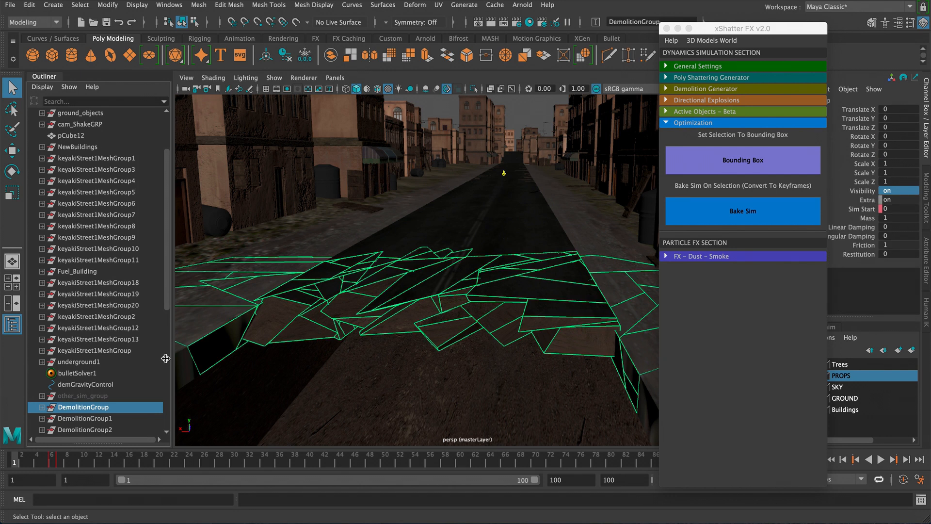
{"action": "scroll", "coordinate": [167, 310], "scroll_direction": "down", "scroll_amount": 7}
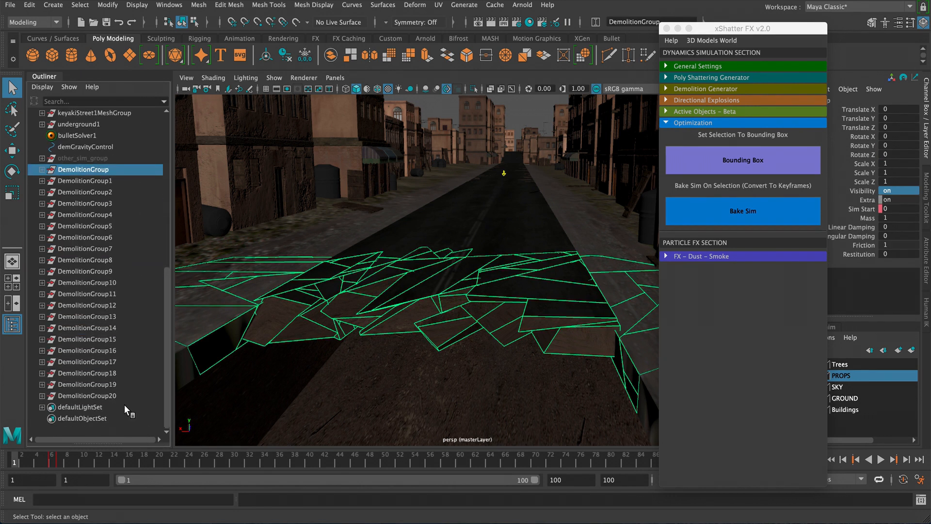
{"action": "left_click", "coordinate": [117, 396], "text": "shift"}
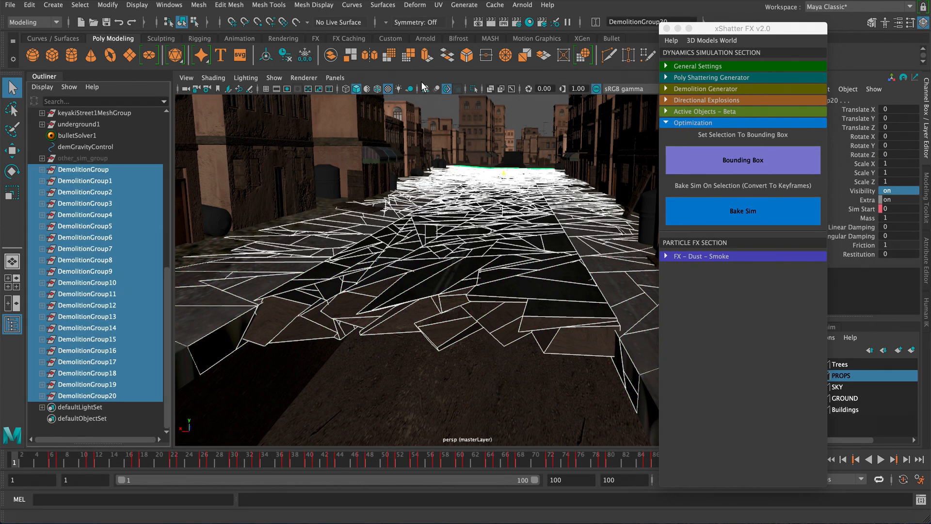
{"action": "left_click", "coordinate": [473, 89]}
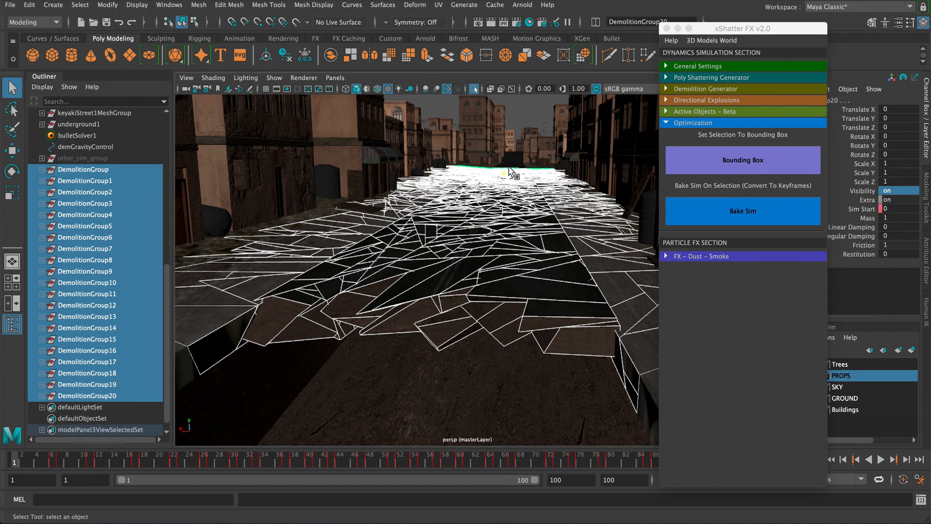
{"action": "left_click", "coordinate": [516, 132]}
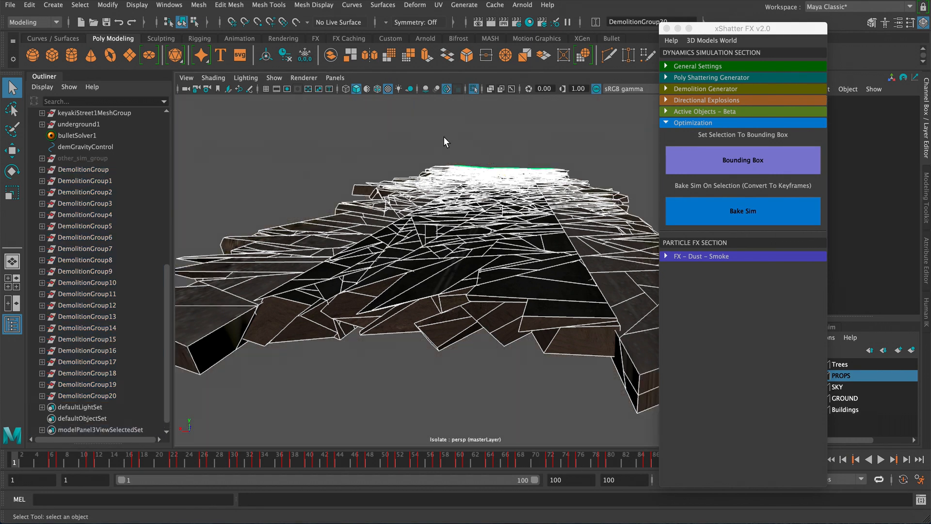
- Zoom out and inspect the isolated demolition pieces
{"action": "right_click_drag", "start_coordinate": [443, 138], "coordinate": [386, 149], "text": "alt"}
{"action": "left_click_drag", "start_coordinate": [412, 168], "coordinate": [415, 174], "text": "alt"}
{"action": "left_click_drag", "start_coordinate": [415, 173], "coordinate": [584, 335]}
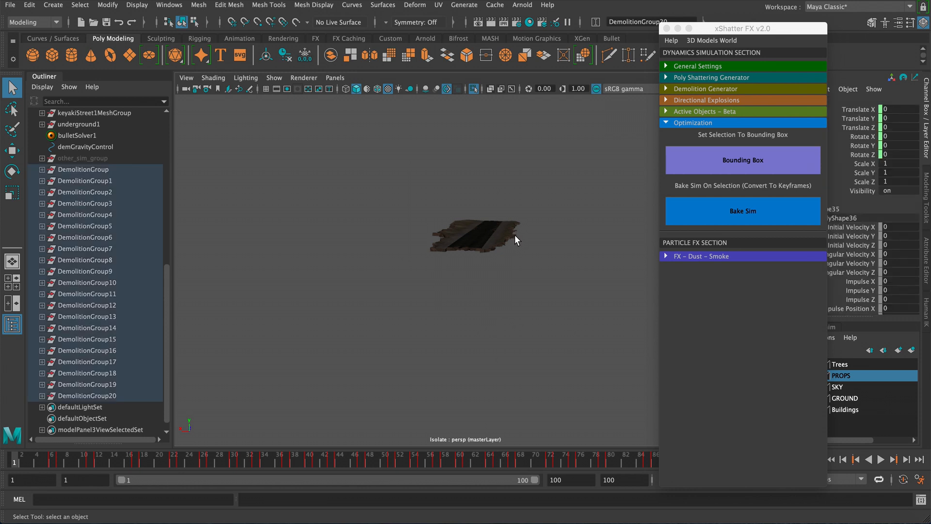
{"action": "left_click", "coordinate": [485, 240]}
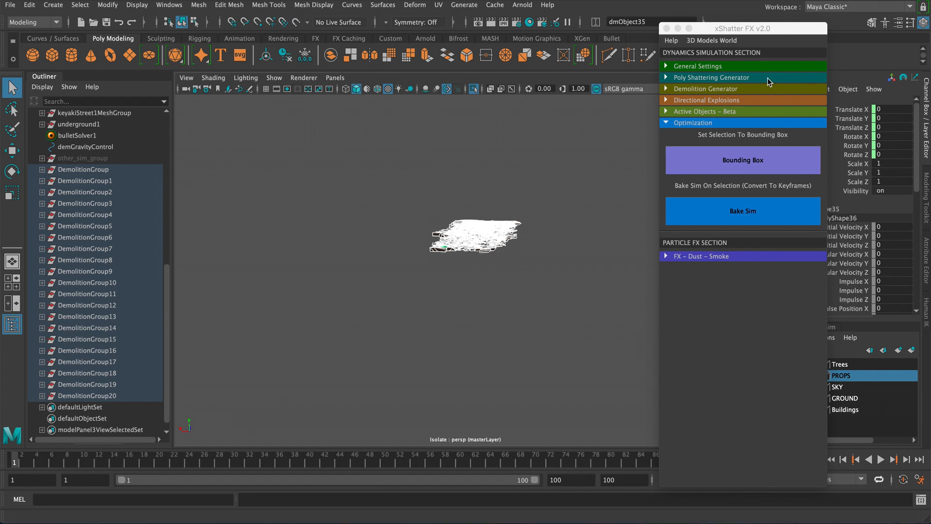
- Close the xShatter FX window and switch to a maximized camera2 view
{"action": "left_click_drag", "start_coordinate": [761, 26], "coordinate": [722, 23]}
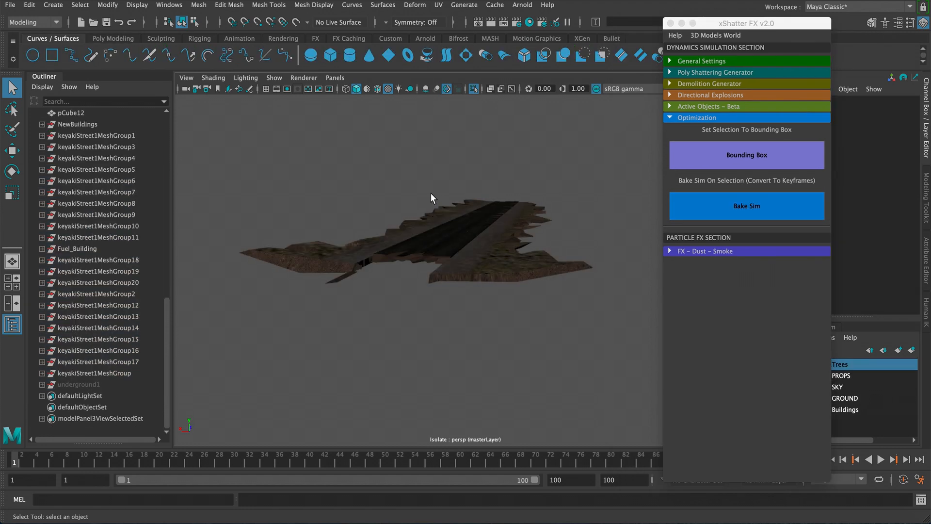
{"action": "left_click", "coordinate": [681, 24]}
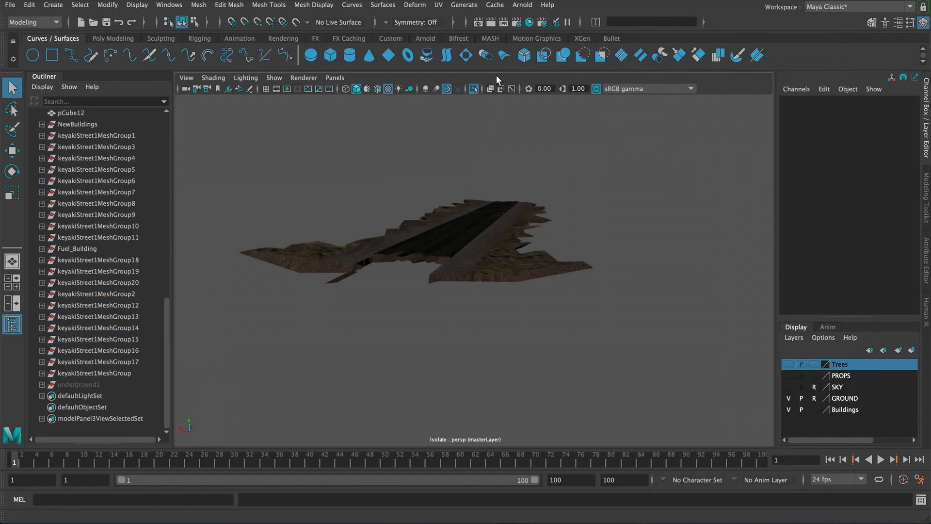
{"action": "left_click", "coordinate": [447, 89]}
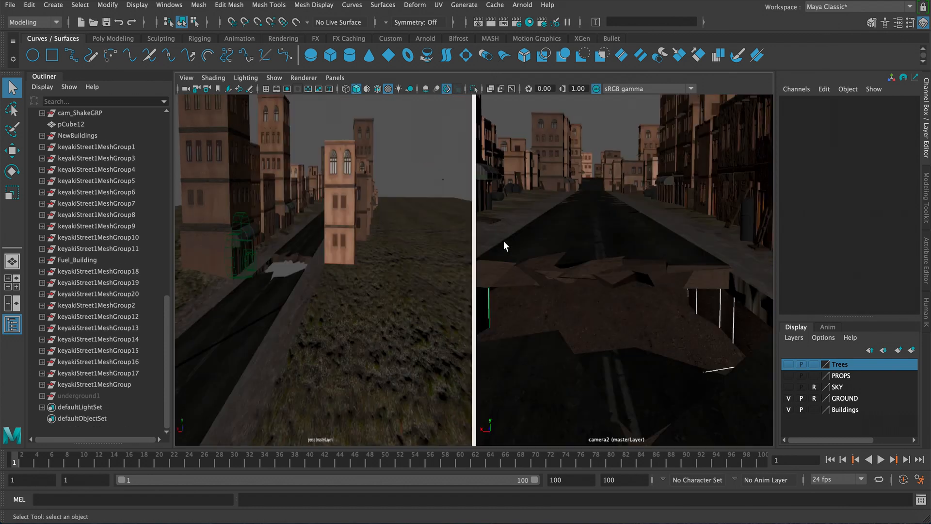
{"action": "key", "text": "space"}
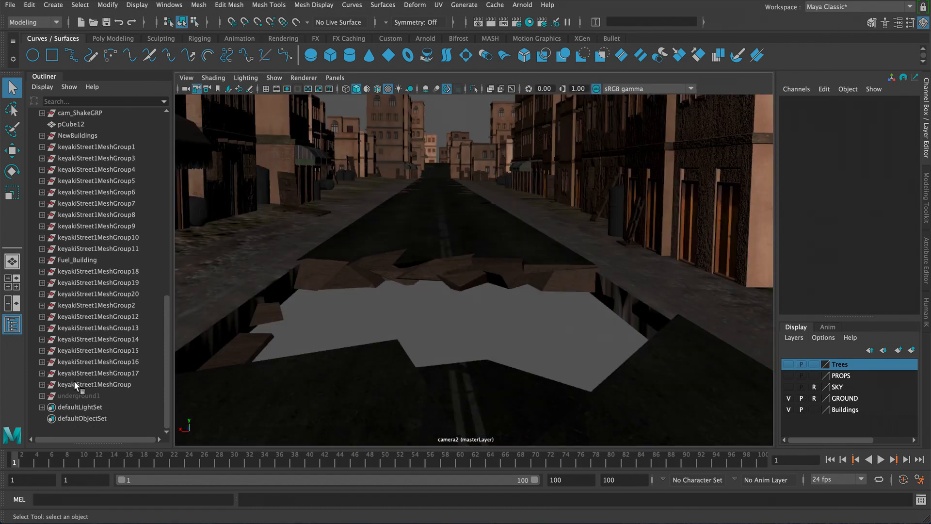
- Select underground1 and set its Visibility to 1
{"action": "left_click", "coordinate": [80, 396]}
{"action": "left_click", "coordinate": [894, 191]}
{"action": "type", "text": "1"}
{"action": "key", "text": "Return"}
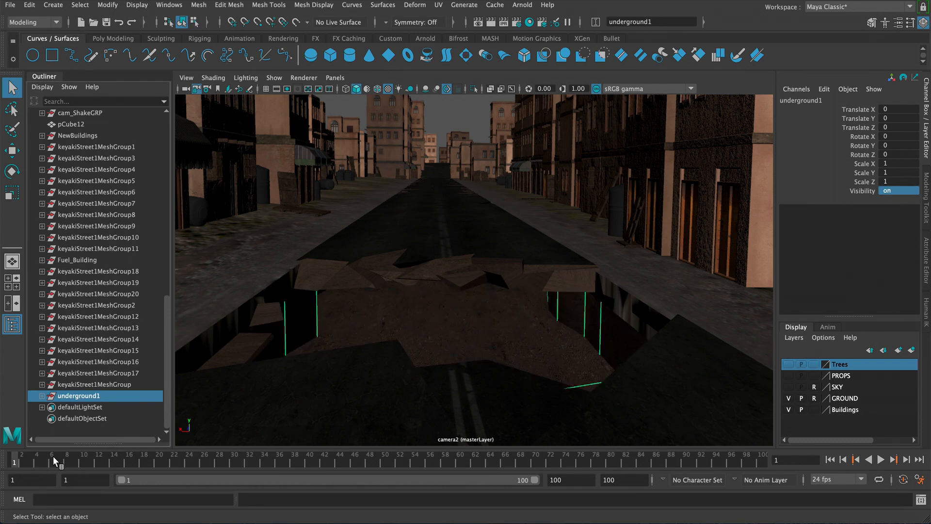
- Scrub the timeline to frame 100 to review the demolition in camera2, then restore the two-pane layout
{"action": "left_click_drag", "start_coordinate": [70, 457], "coordinate": [791, 463]}
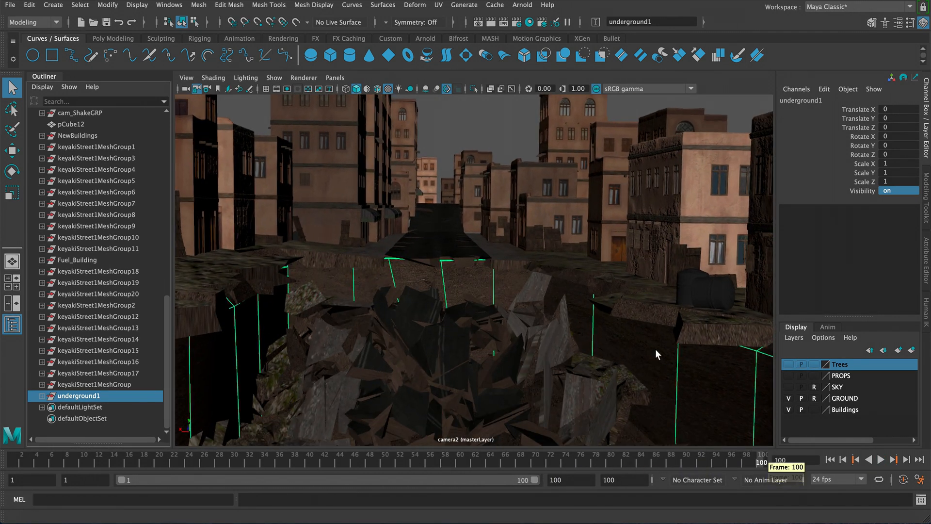
{"action": "key", "text": "space"}
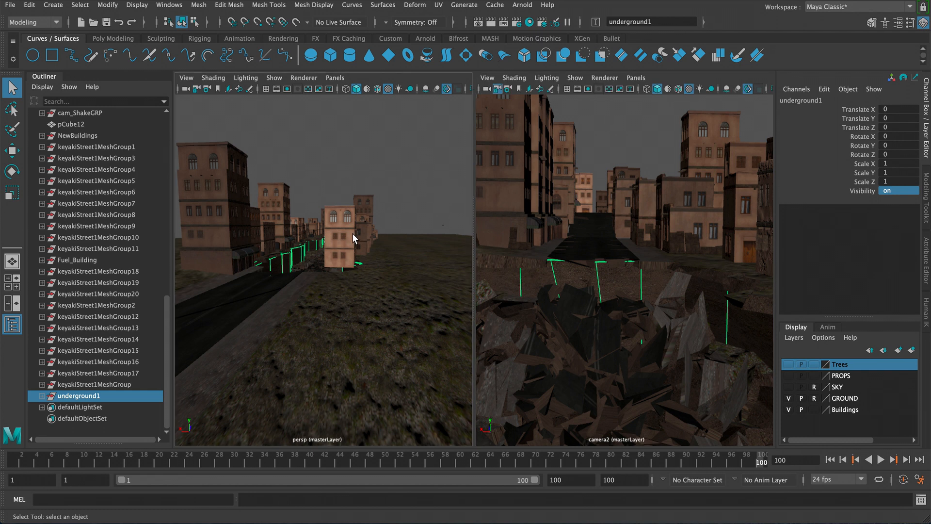
- Maximize the camera2 view at the start frame and turn on visibility of the Trees display layer
{"action": "key", "text": "space"}
{"action": "right_click_drag", "start_coordinate": [384, 245], "coordinate": [582, 313], "text": "alt"}
{"action": "mouse_move", "coordinate": [486, 258]}
{"action": "left_mouse_down", "text": "alt"}
{"action": "mouse_move", "coordinate": [499, 260]}
{"action": "mouse_move", "coordinate": [486, 262]}
{"action": "mouse_move", "coordinate": [474, 203]}
{"action": "mouse_move", "coordinate": [503, 252]}
{"action": "mouse_move", "coordinate": [475, 272]}
{"action": "left_mouse_up", "text": "alt"}
{"action": "key", "text": "space"}
{"action": "key", "text": "space"}
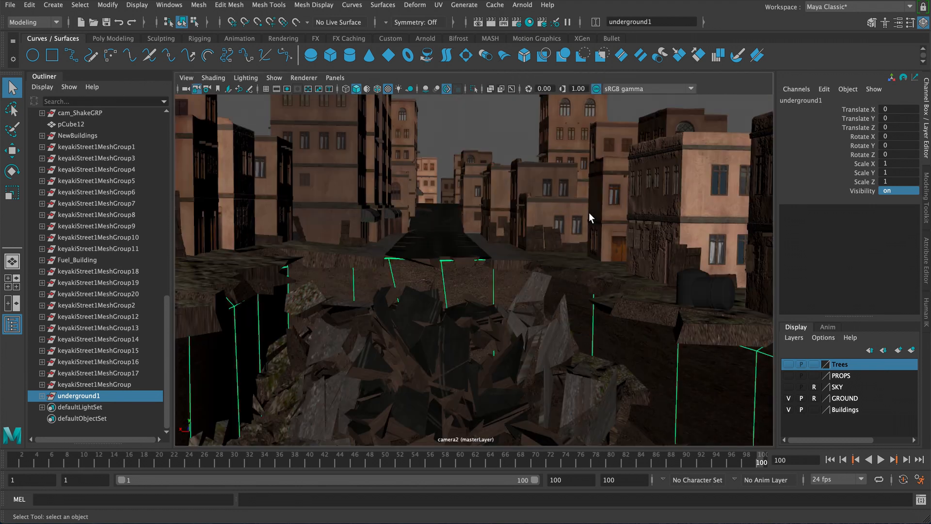
{"action": "left_click", "coordinate": [830, 459]}
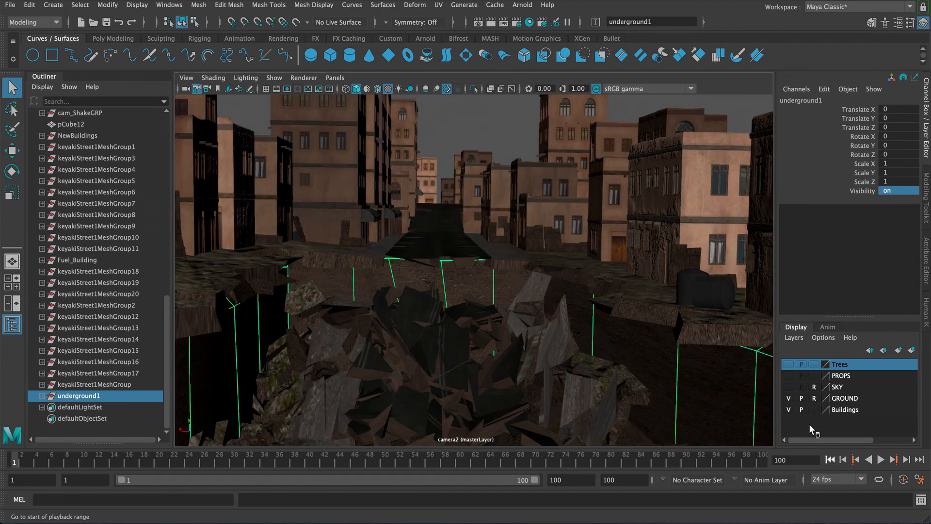
{"action": "left_click", "coordinate": [789, 363]}
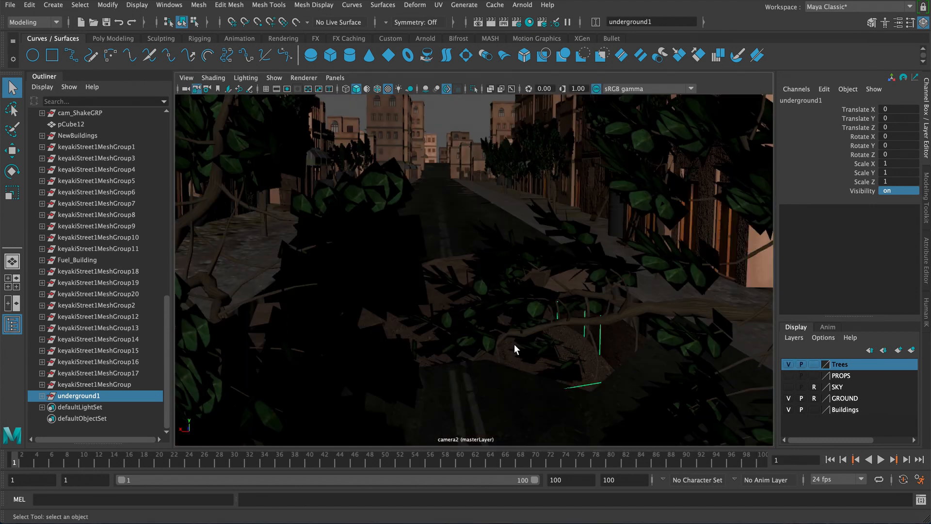
- At frame 35, parent tree groups keyakiStreet1MeshGroup12 and keyakiStreet1MeshGroup13 to the demolition piece beneath their trunks
{"action": "left_click_drag", "start_coordinate": [77, 455], "coordinate": [356, 425]}
{"action": "left_click", "coordinate": [578, 225]}
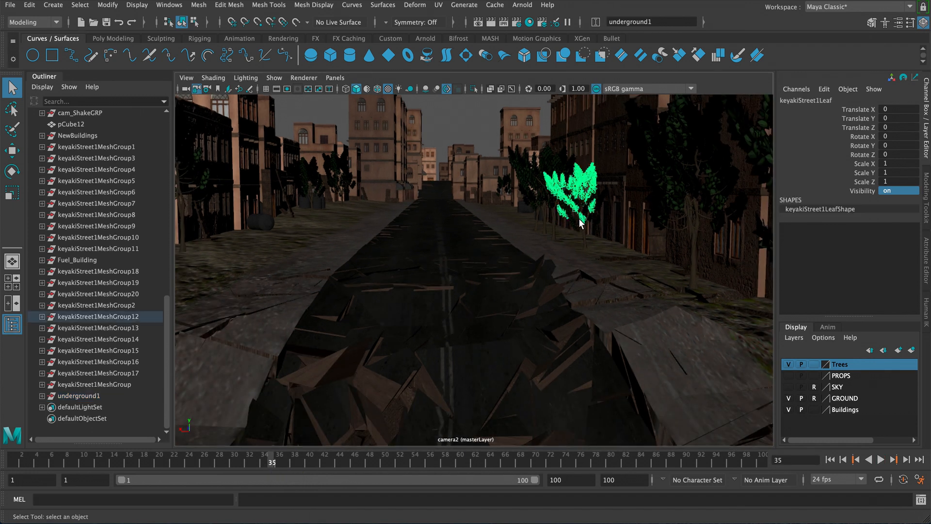
{"action": "key", "text": "space"}
{"action": "key", "text": "space"}
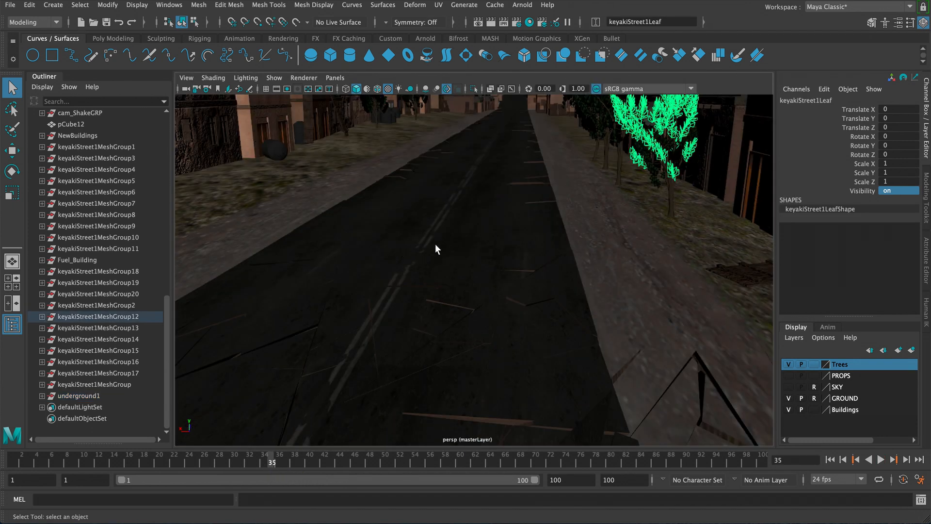
{"action": "key", "text": "f"}
{"action": "left_click_drag", "start_coordinate": [405, 278], "coordinate": [476, 262], "text": "alt"}
{"action": "middle_click_drag", "start_coordinate": [476, 262], "coordinate": [495, 206], "text": "alt"}
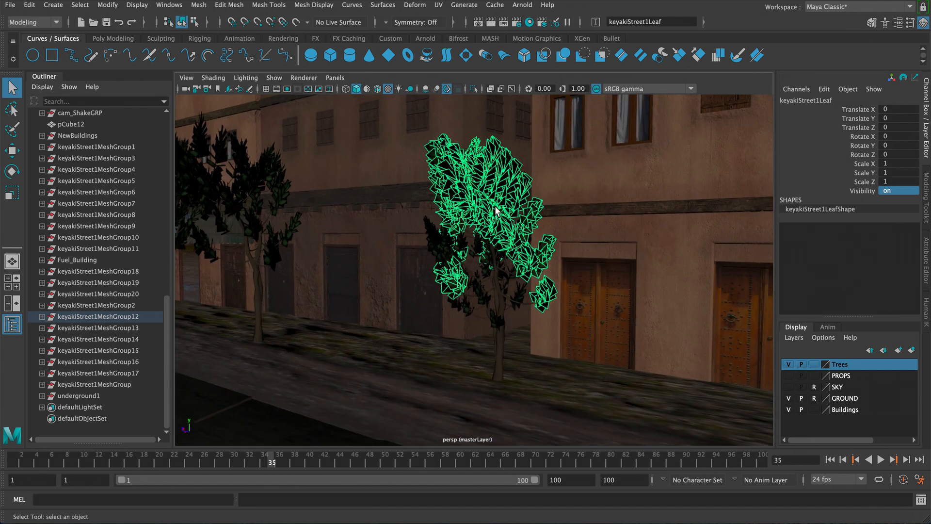
{"action": "key", "text": "Up"}
{"action": "left_click", "coordinate": [443, 250]}
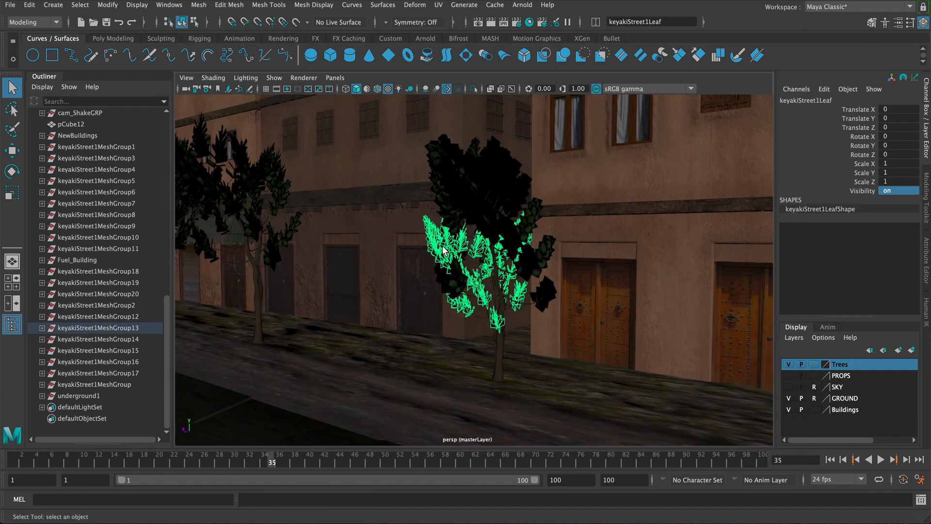
{"action": "left_click", "coordinate": [499, 195], "text": "shift"}
{"action": "key", "text": "Up"}
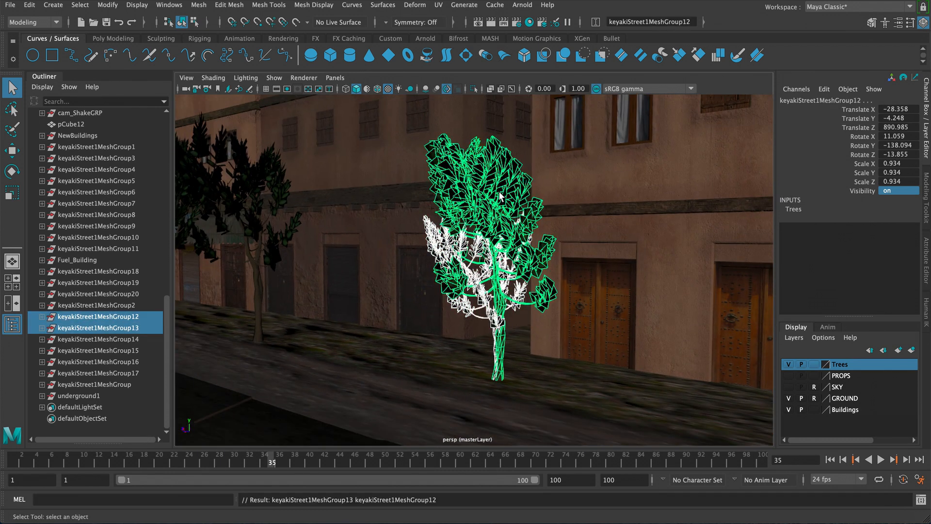
{"action": "key", "text": "w"}
{"action": "left_click_drag", "start_coordinate": [442, 333], "coordinate": [449, 341], "text": "alt"}
{"action": "middle_click_drag", "start_coordinate": [449, 341], "coordinate": [403, 252], "text": "alt"}
{"action": "right_click_drag", "start_coordinate": [403, 252], "coordinate": [496, 345], "text": "alt"}
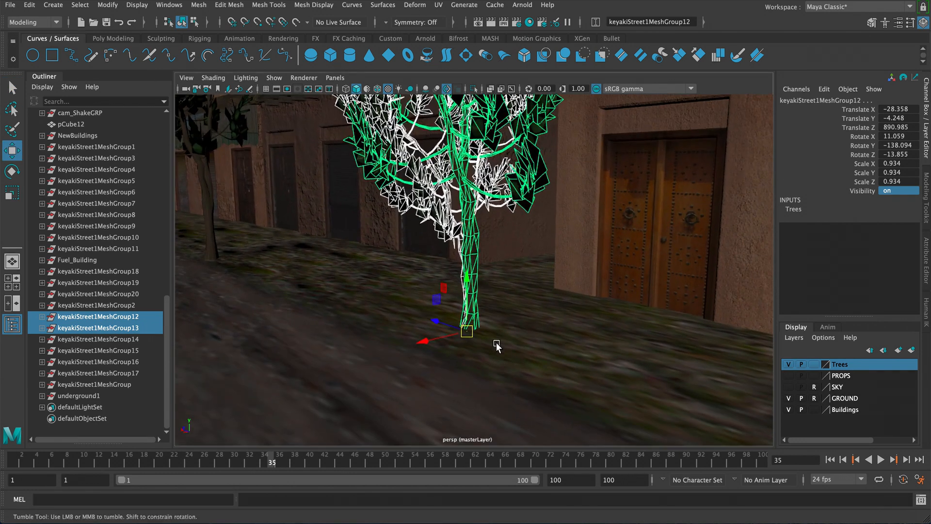
{"action": "left_click_drag", "start_coordinate": [496, 344], "coordinate": [491, 337], "text": "alt"}
{"action": "left_click", "coordinate": [488, 323], "text": "shift"}
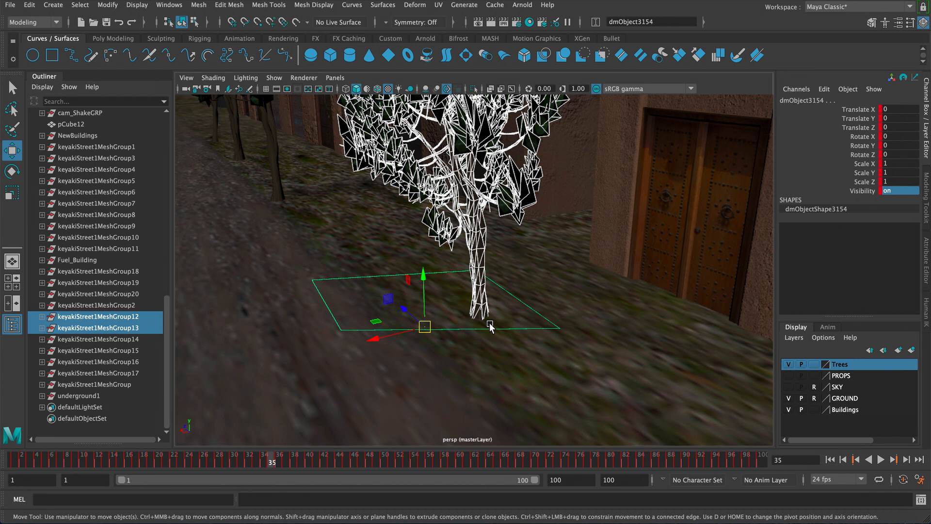
{"action": "left_click", "coordinate": [490, 324]}
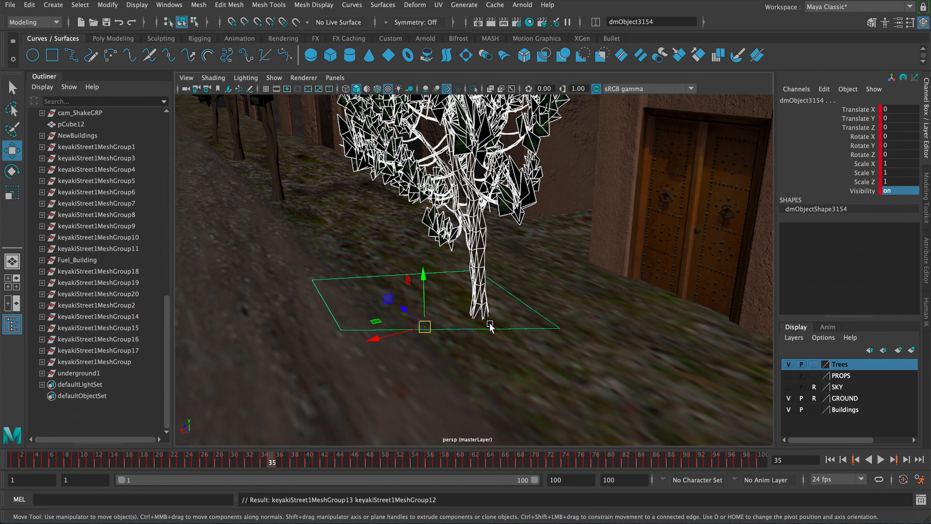
{"action": "left_click", "coordinate": [481, 326]}
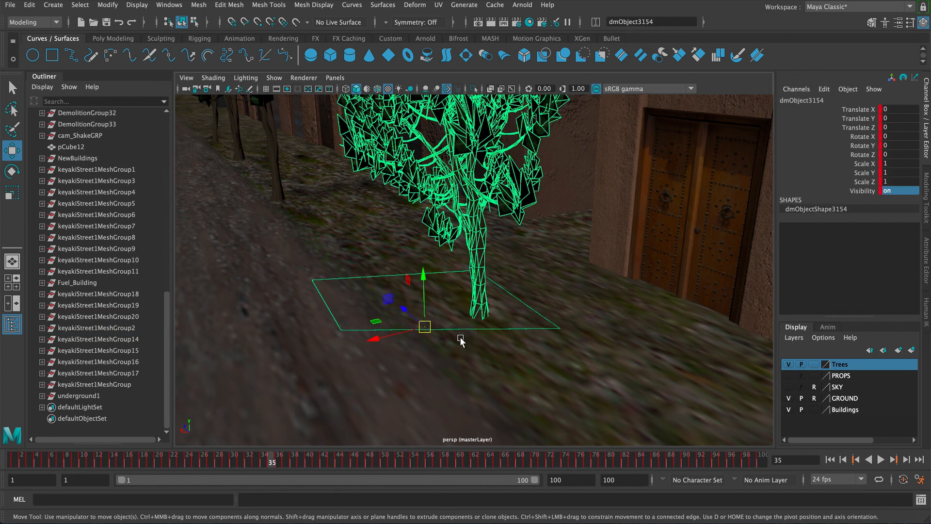
- Play the animation and stop at frame 43 to check the parented trees
{"action": "key", "text": "alt+v"}
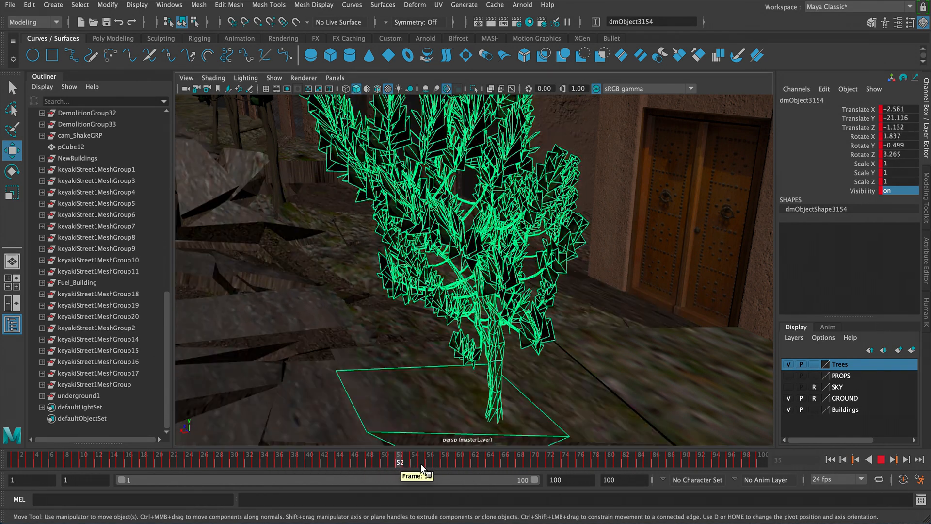
{"action": "key", "text": "alt+v"}
{"action": "key", "text": "alt+v"}
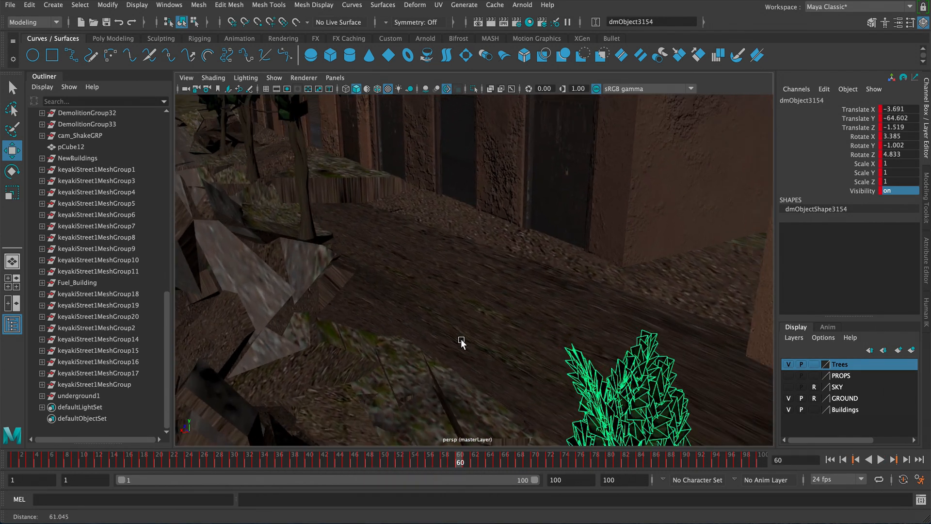
{"action": "left_click", "coordinate": [329, 453]}
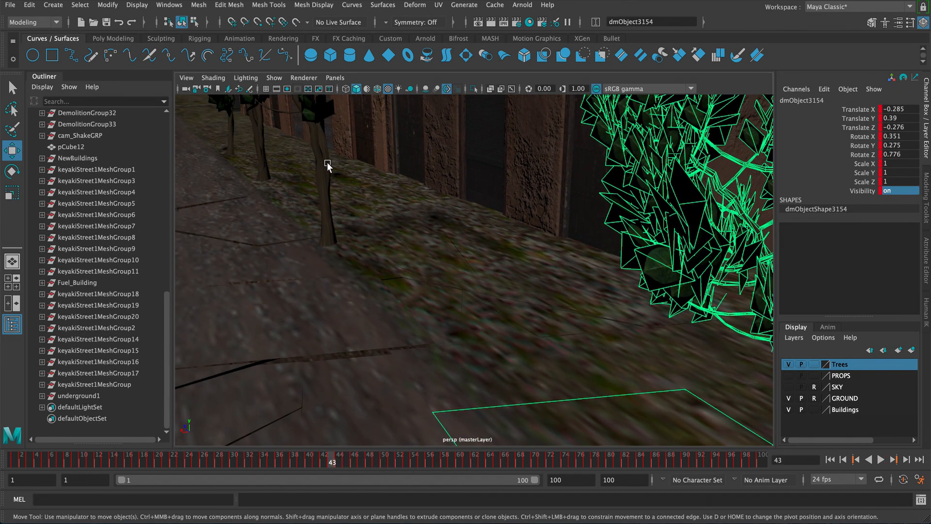
- Parent keyakiStreet1MeshGroup14 to the demolition piece beneath its trunk
{"action": "left_click", "coordinate": [327, 162]}
{"action": "key", "text": "Up"}
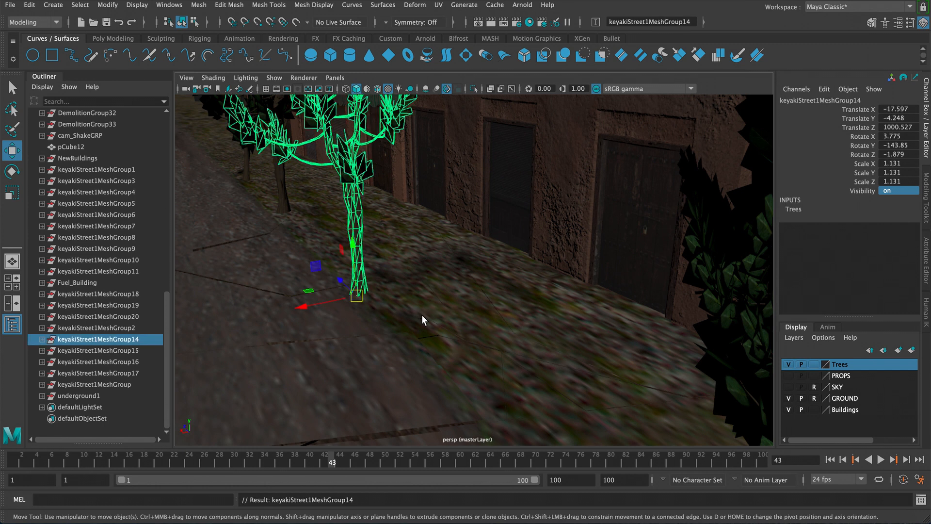
{"action": "key", "text": "q"}
{"action": "left_click", "coordinate": [368, 298], "text": "shift"}
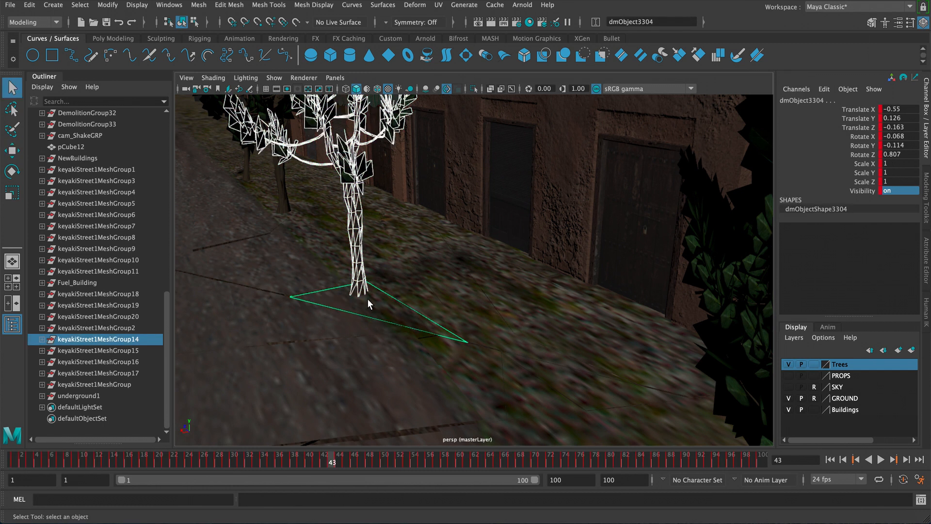
{"action": "mouse_move", "coordinate": [367, 299]}
{"action": "left_mouse_down", "text": "alt"}
{"action": "mouse_move", "coordinate": [380, 308]}
{"action": "mouse_move", "coordinate": [371, 305]}
{"action": "left_mouse_up", "text": "alt"}
{"action": "key", "text": "p"}
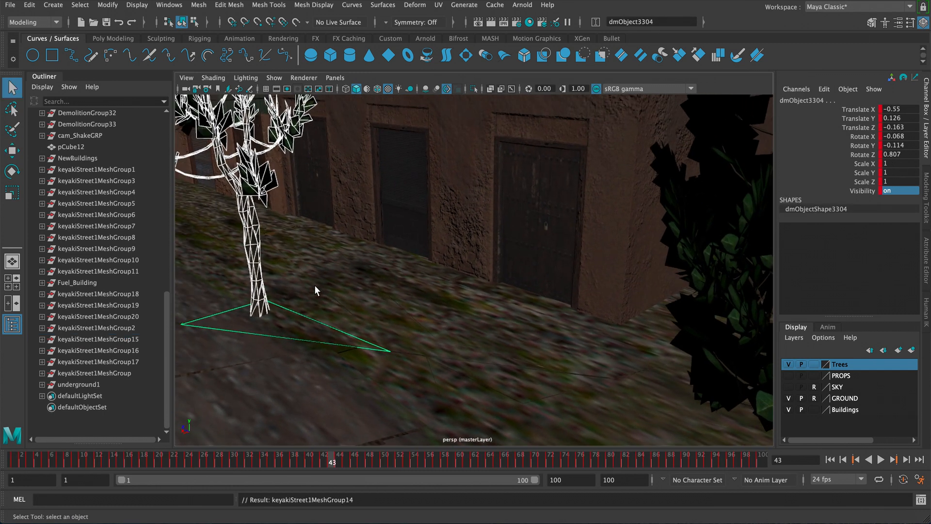
- Parent tree groups keyakiStreet1MeshGroup15 and keyakiStreet1MeshGroup16 to the demolition piece beneath them
{"action": "right_click_drag", "start_coordinate": [314, 285], "coordinate": [184, 217], "text": "alt"}
{"action": "middle_click_drag", "start_coordinate": [184, 218], "coordinate": [577, 333], "text": "alt"}
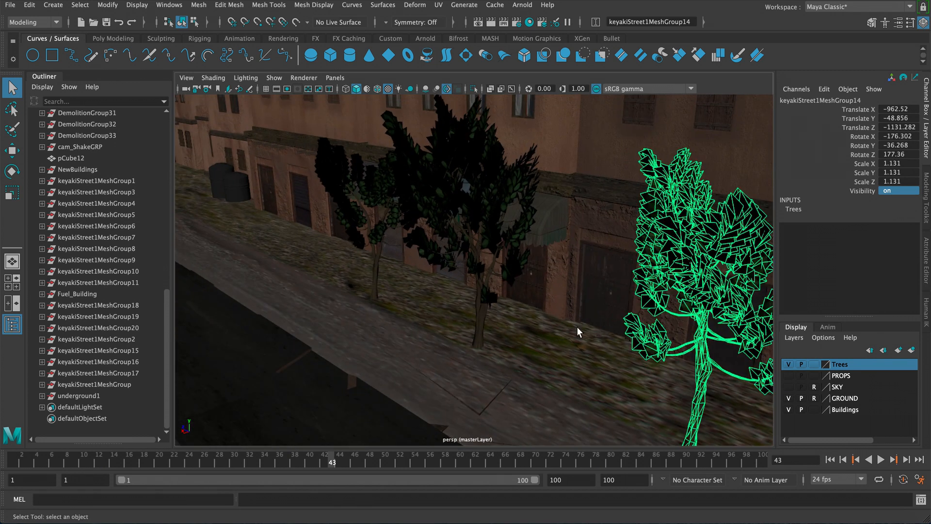
{"action": "left_click", "coordinate": [494, 284]}
{"action": "left_click", "coordinate": [470, 266]}
{"action": "left_click_drag", "start_coordinate": [470, 265], "coordinate": [432, 282], "text": "alt"}
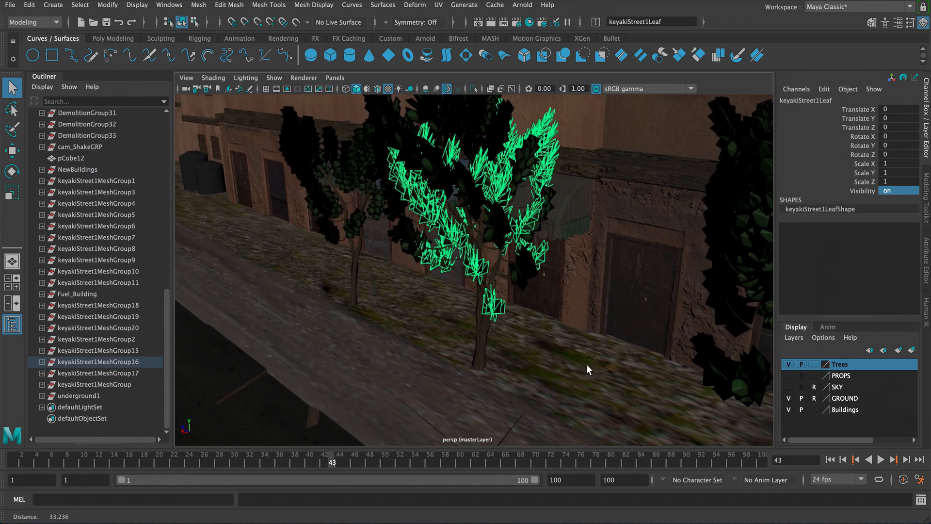
{"action": "left_click", "coordinate": [402, 250], "text": "shift"}
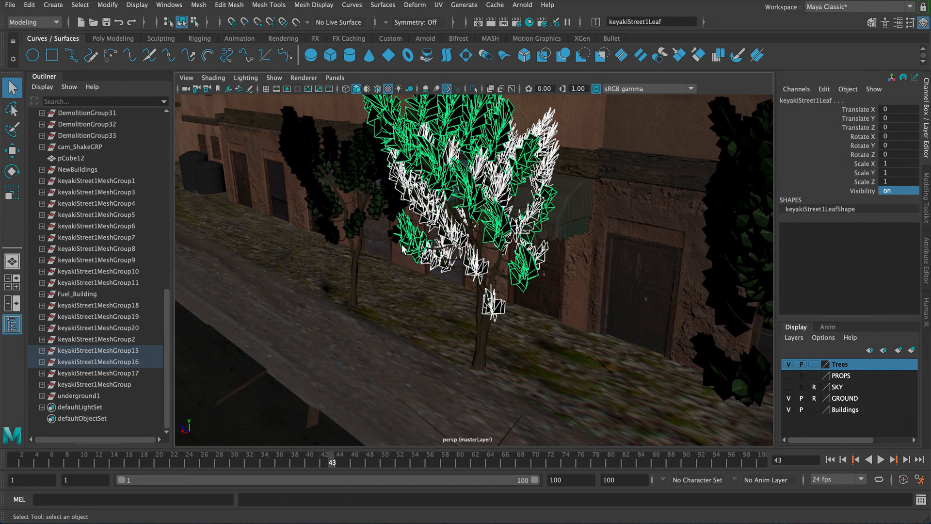
{"action": "key", "text": "Up"}
{"action": "left_click_drag", "start_coordinate": [402, 249], "coordinate": [469, 350], "text": "alt"}
{"action": "left_click", "coordinate": [458, 342]}
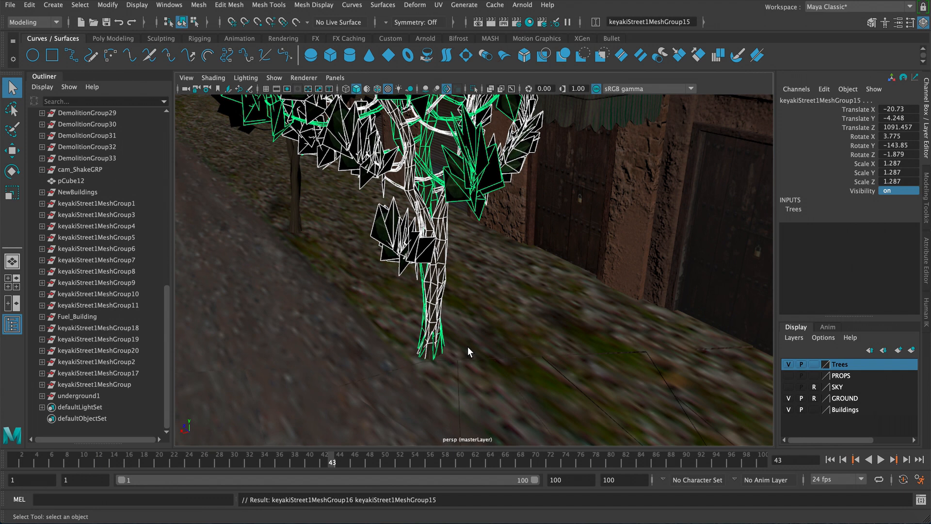
{"action": "right_click_drag", "start_coordinate": [467, 346], "coordinate": [370, 303], "text": "alt"}
{"action": "left_click_drag", "start_coordinate": [370, 303], "coordinate": [487, 309], "text": "alt"}
{"action": "middle_click_drag", "start_coordinate": [490, 310], "coordinate": [535, 317], "text": "alt"}
- Parent keyakiStreet1MeshGroup17 to the demolition piece beneath its trunk
{"action": "left_click", "coordinate": [394, 230]}
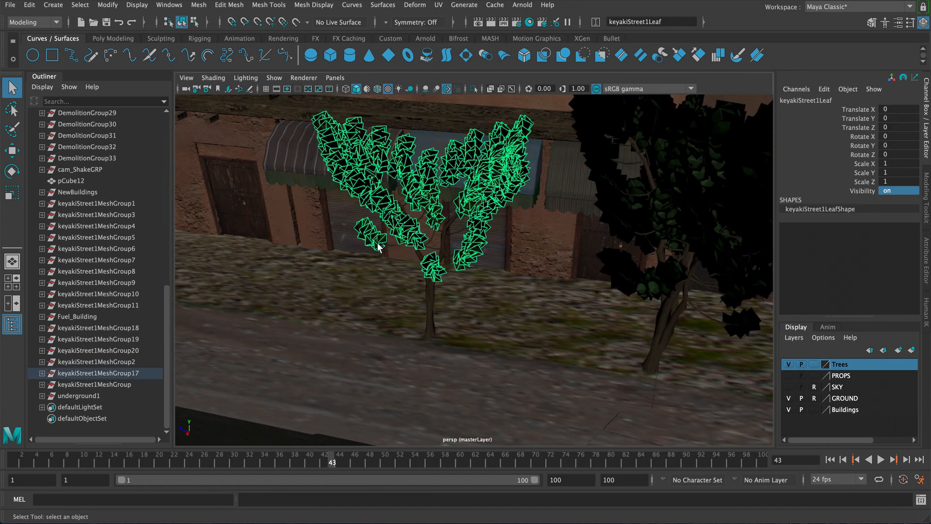
{"action": "key", "text": "Up"}
{"action": "right_click_drag", "start_coordinate": [426, 316], "coordinate": [560, 432], "text": "alt"}
{"action": "left_click", "coordinate": [399, 408], "text": "shift"}
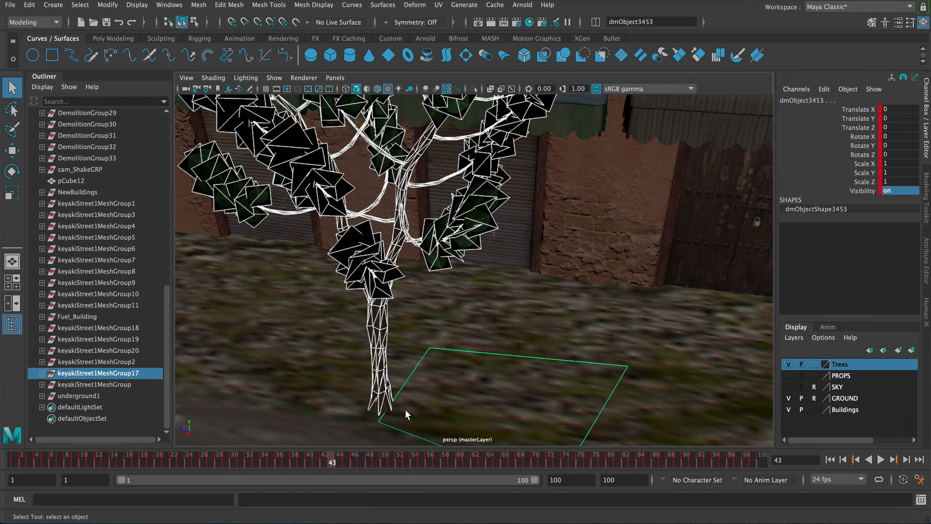
{"action": "left_click", "coordinate": [407, 414], "text": "shift"}
{"action": "left_click", "coordinate": [398, 390], "text": "shift"}
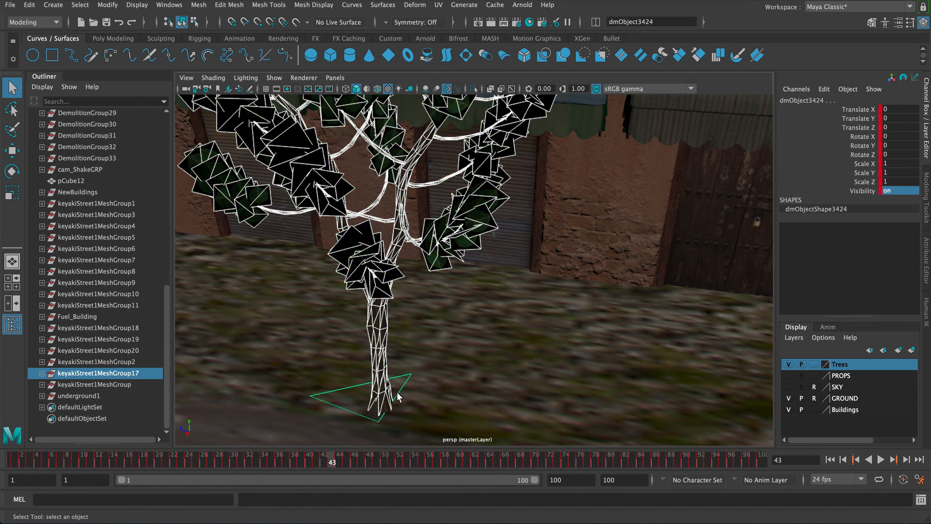
{"action": "key", "text": "p"}
- Playblast the maximized camera2 shot from the start frame and scrub through the resulting movie
{"action": "key", "text": "space"}
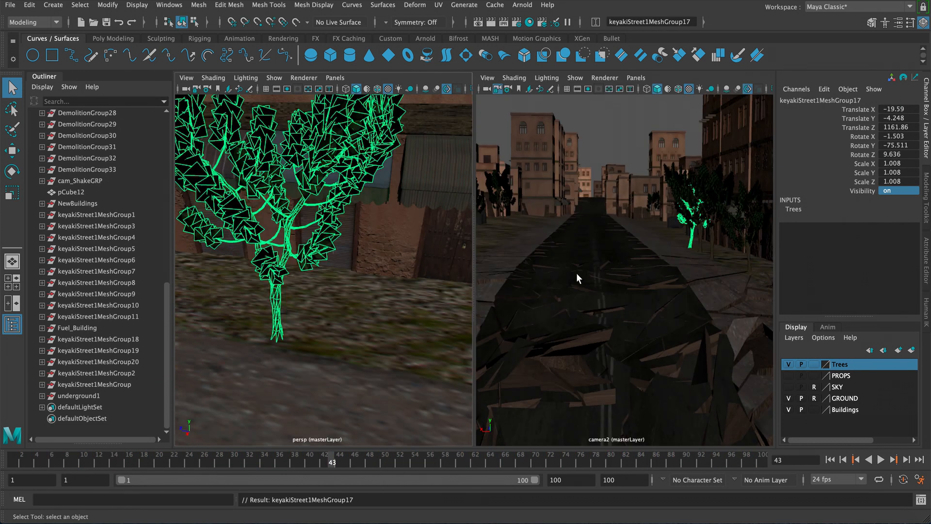
{"action": "key", "text": "space"}
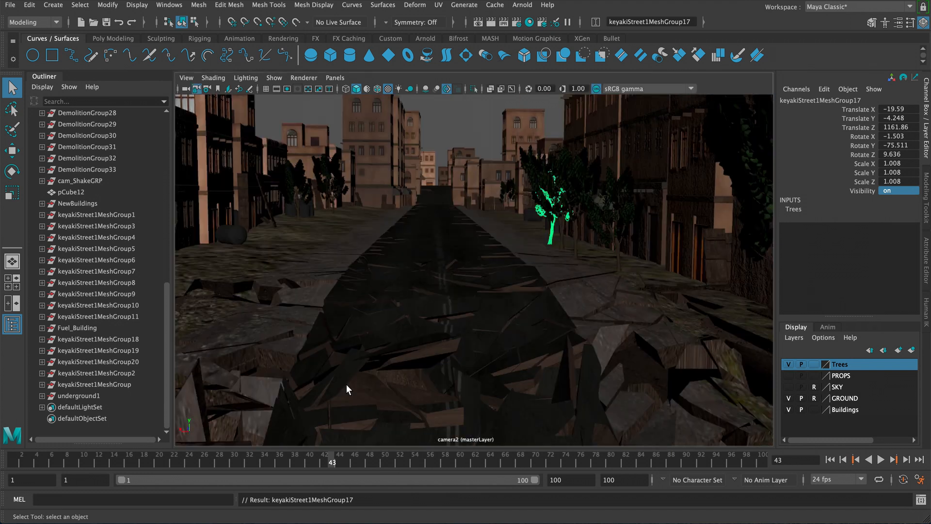
{"action": "left_click", "coordinate": [830, 460]}
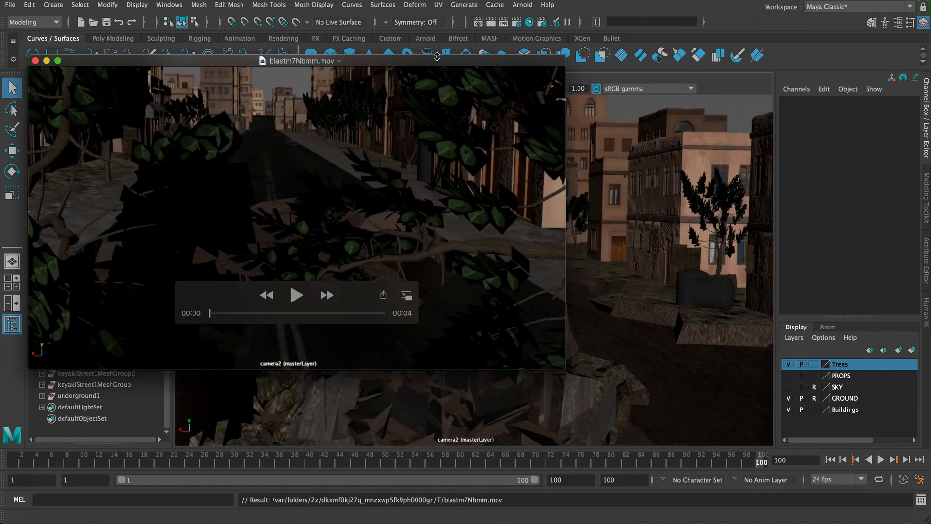
{"action": "left_click_drag", "start_coordinate": [449, 61], "coordinate": [583, 73]}
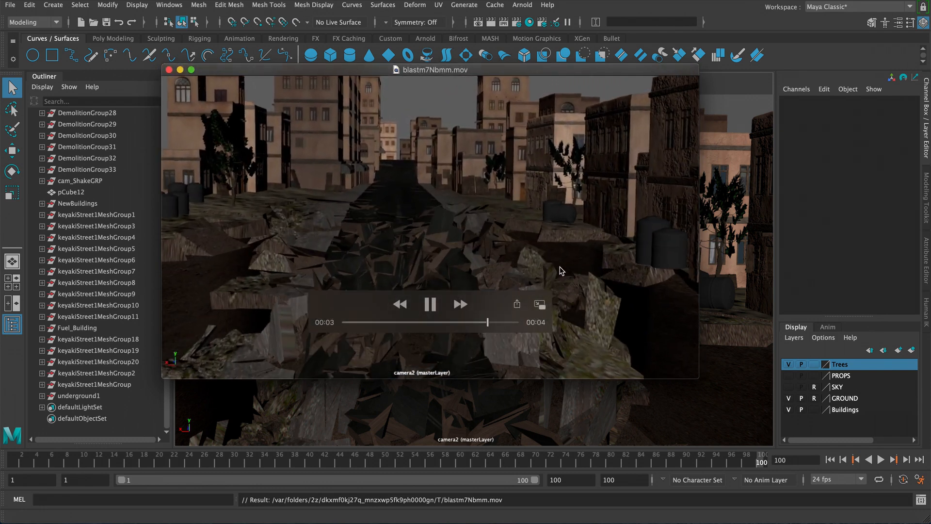
{"action": "left_click_drag", "start_coordinate": [343, 326], "coordinate": [432, 322]}
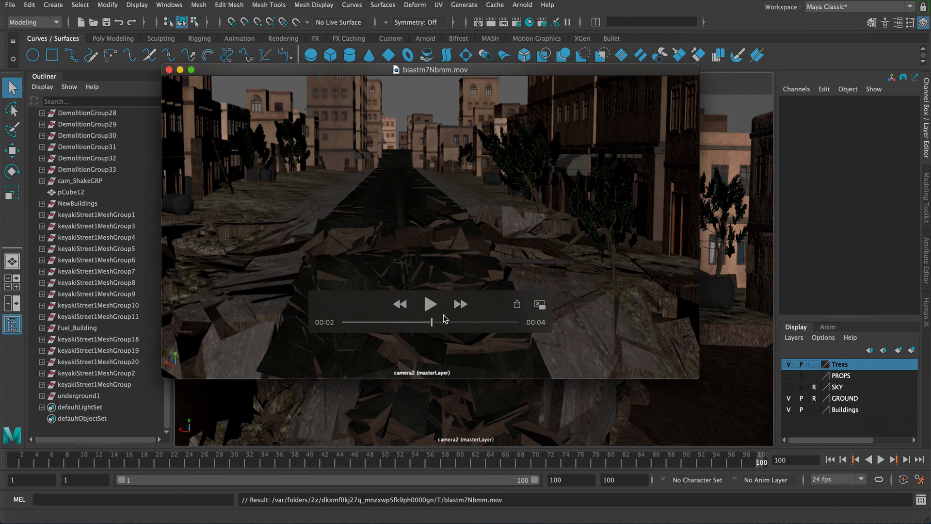
{"action": "left_click_drag", "start_coordinate": [432, 322], "coordinate": [487, 321]}
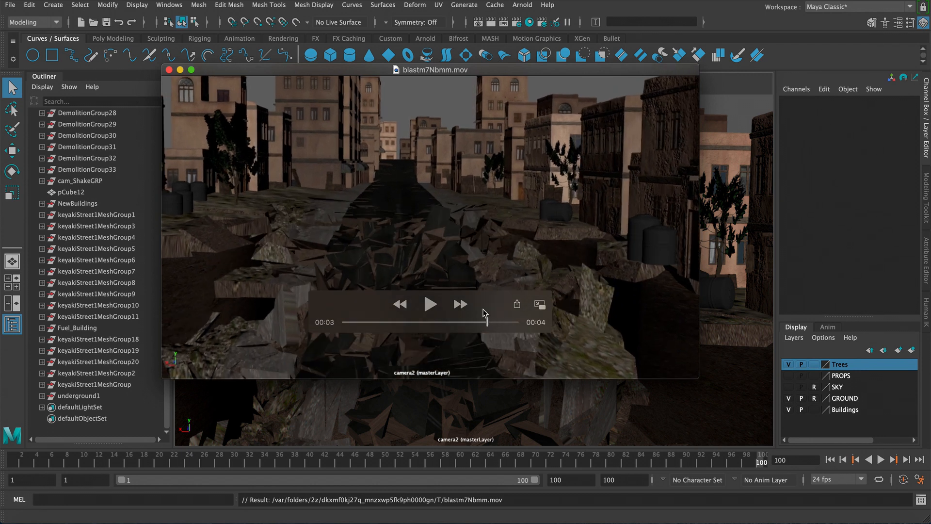